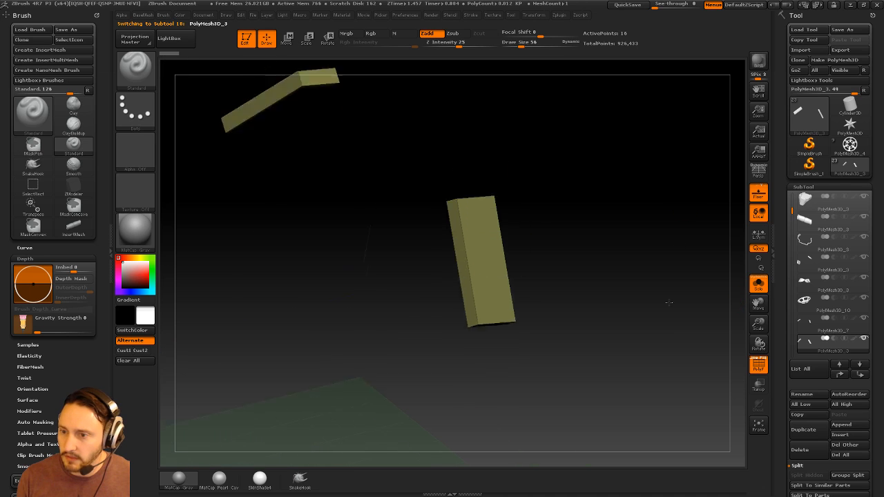
Delete one of the two mirrored upper-arm blocks so that a single block remains.
{"action": "left_click_drag", "start_coordinate": [522, 246], "coordinate": [635, 221]}
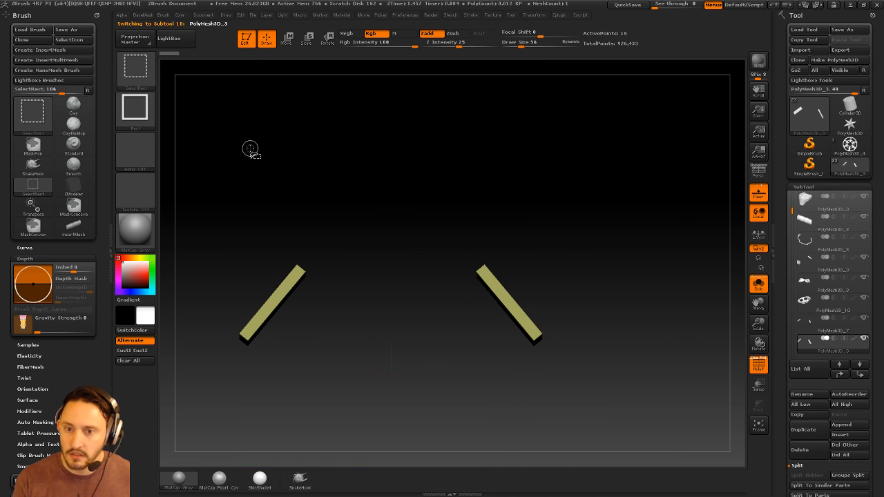
{"action": "left_click_drag", "start_coordinate": [340, 154], "coordinate": [227, 433], "text": "ctrl+alt+shift"}
{"action": "mouse_move", "coordinate": [357, 200]}
{"action": "left_mouse_down", "text": "ctrl+shift"}
{"action": "mouse_move", "coordinate": [325, 262]}
{"action": "mouse_move", "coordinate": [224, 369]}
{"action": "left_mouse_up", "text": "ctrl+shift"}
{"action": "key", "text": "b"}
{"action": "left_click", "coordinate": [511, 207]}
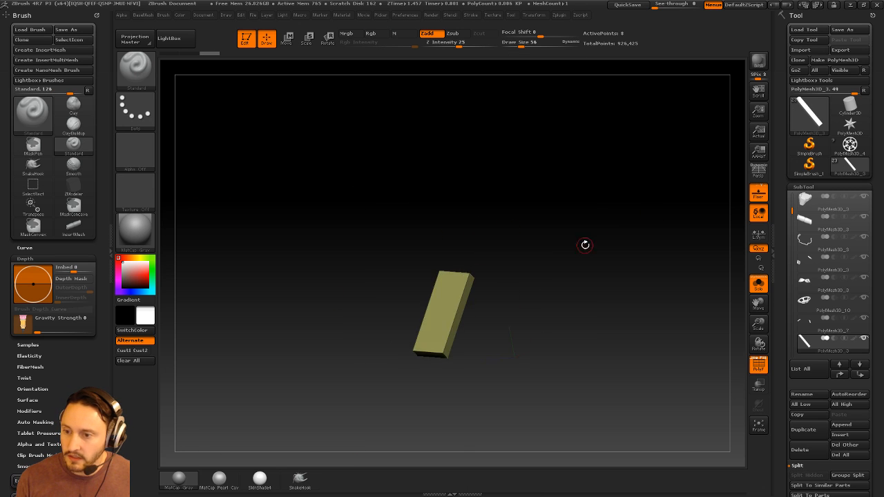
Set the draw size to 19 and slice the block diagonally into five polygroup sections with SliceCurve.
{"action": "mouse_move", "coordinate": [584, 245]}
{"action": "left_mouse_down"}
{"action": "mouse_move", "coordinate": [659, 298]}
{"action": "mouse_move", "coordinate": [670, 245]}
{"action": "mouse_move", "coordinate": [588, 294]}
{"action": "mouse_move", "coordinate": [618, 276]}
{"action": "mouse_move", "coordinate": [610, 271]}
{"action": "left_mouse_up"}
{"action": "key", "text": "s"}
{"action": "left_click", "coordinate": [137, 89]}
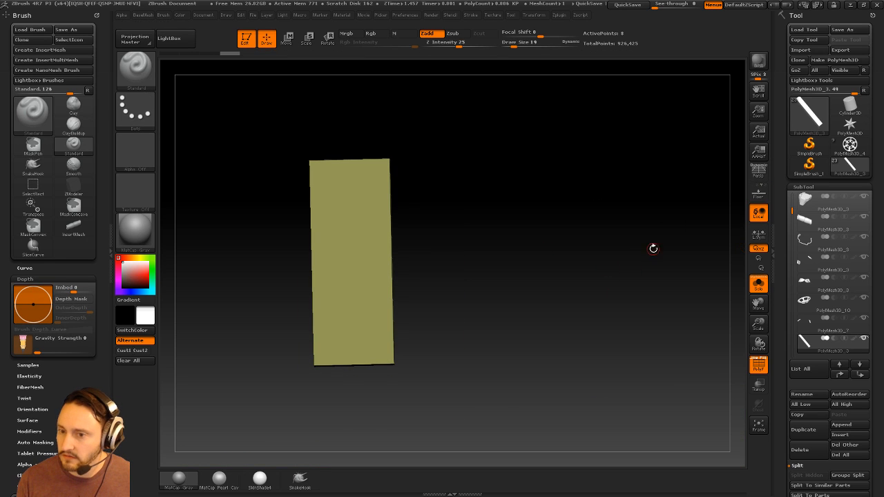
{"action": "left_click_drag", "start_coordinate": [653, 248], "coordinate": [677, 220], "text": "alt"}
{"action": "mouse_move", "coordinate": [297, 205]}
{"action": "left_mouse_down", "text": "ctrl+shift"}
{"action": "mouse_move", "coordinate": [442, 301]}
{"action": "mouse_move", "coordinate": [513, 328]}
{"action": "left_mouse_up", "text": "ctrl+shift"}
{"action": "mouse_move", "coordinate": [304, 223]}
{"action": "left_mouse_down", "text": "ctrl+shift"}
{"action": "mouse_move", "coordinate": [507, 382]}
{"action": "mouse_move", "coordinate": [519, 339]}
{"action": "mouse_move", "coordinate": [519, 349]}
{"action": "left_mouse_up", "text": "ctrl+shift"}
{"action": "mouse_move", "coordinate": [298, 370]}
{"action": "left_mouse_down", "text": "ctrl+shift"}
{"action": "mouse_move", "coordinate": [546, 269]}
{"action": "mouse_move", "coordinate": [557, 310]}
{"action": "mouse_move", "coordinate": [559, 267]}
{"action": "mouse_move", "coordinate": [532, 260]}
{"action": "mouse_move", "coordinate": [570, 270]}
{"action": "mouse_move", "coordinate": [491, 275]}
{"action": "left_mouse_up", "text": "ctrl+shift"}
Isolate the block's outer side faces with SelectLasso and merge them into one polygroup.
{"action": "key", "text": "b"}
{"action": "key", "text": "z"}
{"action": "key", "text": "m"}
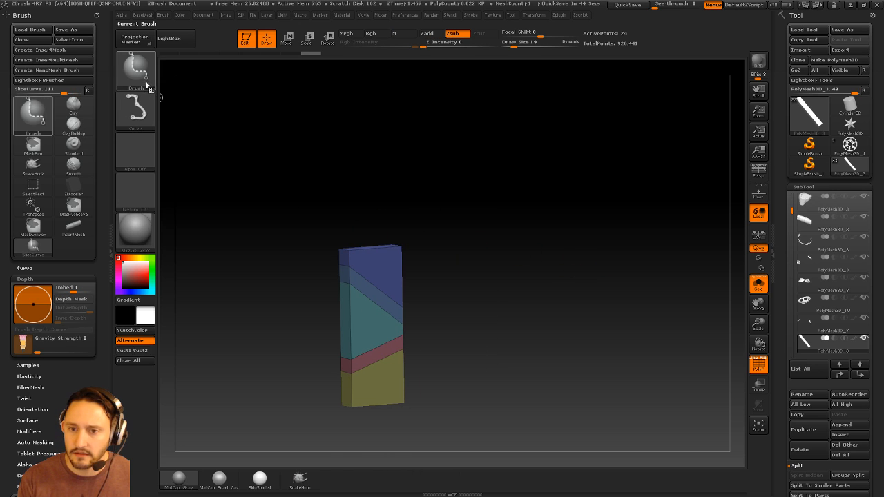
{"action": "key", "text": "b"}
{"action": "key", "text": "s"}
{"action": "key", "text": "l"}
{"action": "left_click", "coordinate": [346, 267], "text": "ctrl+shift"}
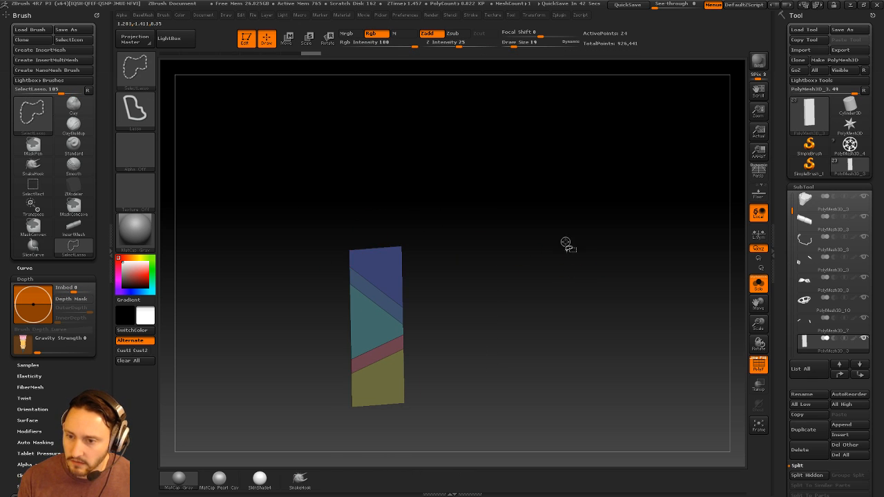
{"action": "left_click_drag", "start_coordinate": [568, 244], "coordinate": [600, 267], "text": "ctrl+shift"}
{"action": "key", "text": "ctrl+w"}
{"action": "left_click", "coordinate": [588, 257], "text": "ctrl+shift"}
{"action": "left_click_drag", "start_coordinate": [587, 233], "coordinate": [500, 266], "text": "alt"}
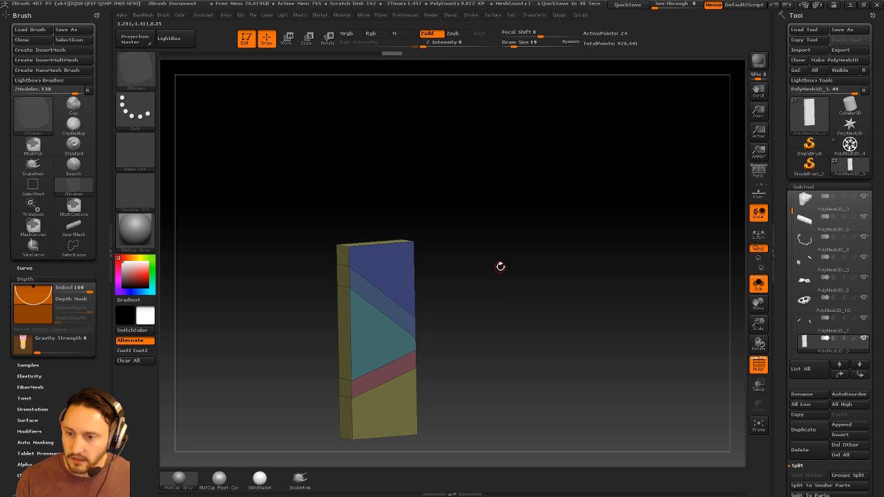
Extrude the side polygroup outward with QMesh, then raise the resulting border into a thick frame around the front panels.
{"action": "key", "text": "space"}
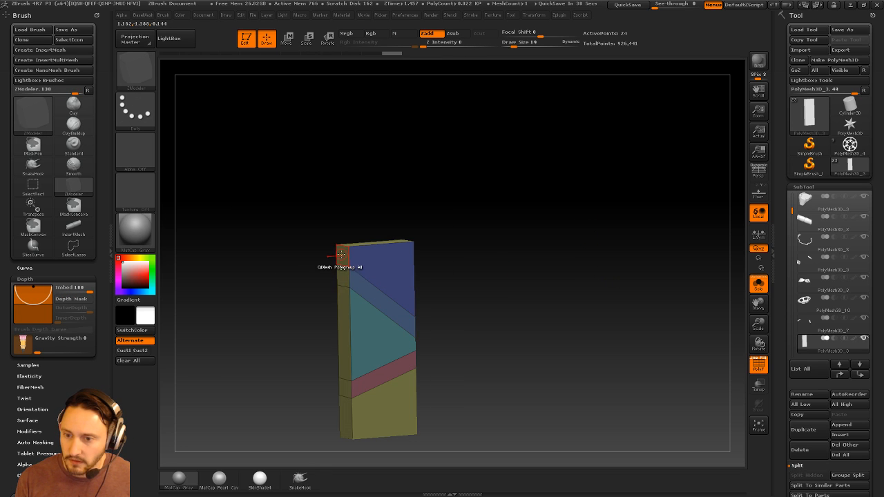
{"action": "left_click_drag", "start_coordinate": [341, 255], "coordinate": [334, 245]}
{"action": "left_click_drag", "start_coordinate": [492, 235], "coordinate": [593, 219]}
{"action": "key", "text": "space"}
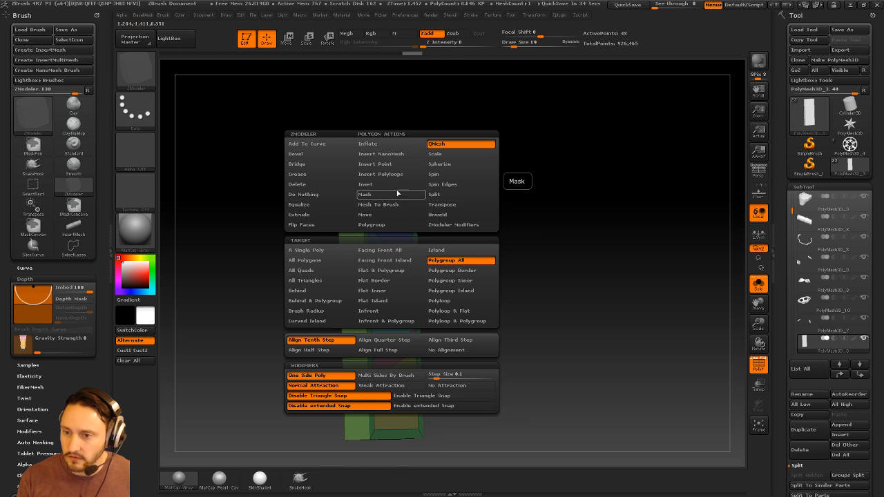
{"action": "left_click_drag", "start_coordinate": [392, 194], "coordinate": [399, 193]}
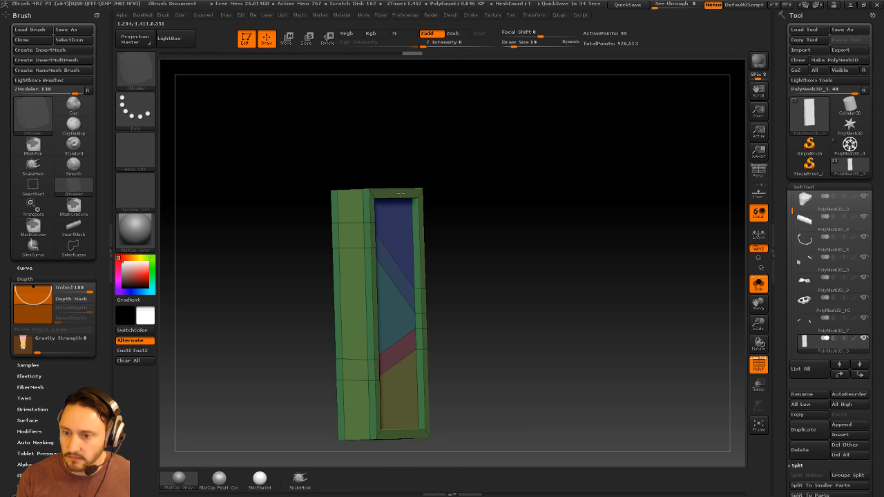
{"action": "left_click_drag", "start_coordinate": [582, 245], "coordinate": [554, 234]}
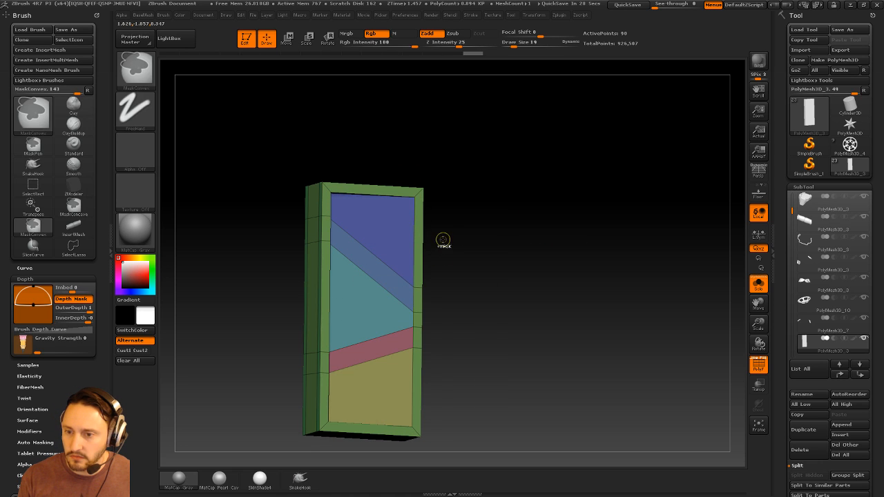
Cut the large panels through the block with QMesh, leaving two diagonal struts inside the frame.
{"action": "key", "text": "space"}
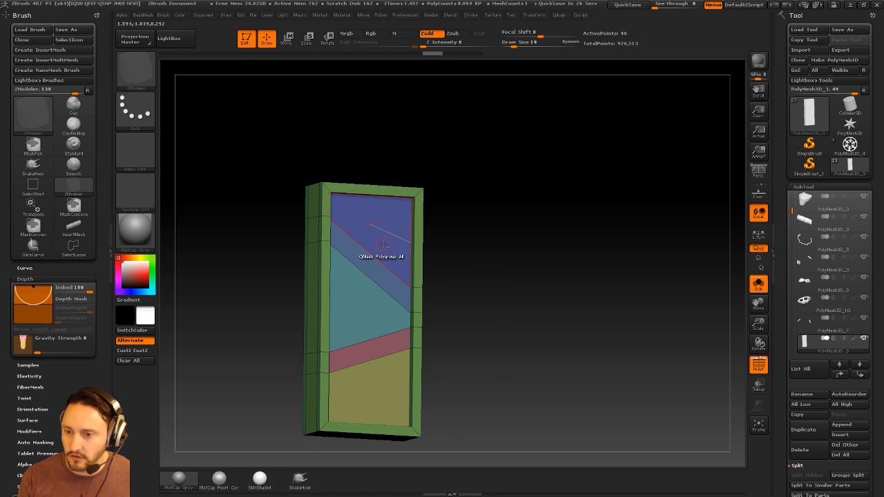
{"action": "left_click", "coordinate": [371, 379], "text": "alt"}
{"action": "left_click_drag", "start_coordinate": [487, 324], "coordinate": [529, 241]}
{"action": "left_click_drag", "start_coordinate": [376, 187], "coordinate": [282, 221]}
{"action": "left_click_drag", "start_coordinate": [606, 237], "coordinate": [498, 215]}
Show the whole robot and rotate and reposition the truss to line up between the shoulder pad and elbow.
{"action": "left_click", "coordinate": [752, 282]}
{"action": "key", "text": "w"}
{"action": "key", "text": "r"}
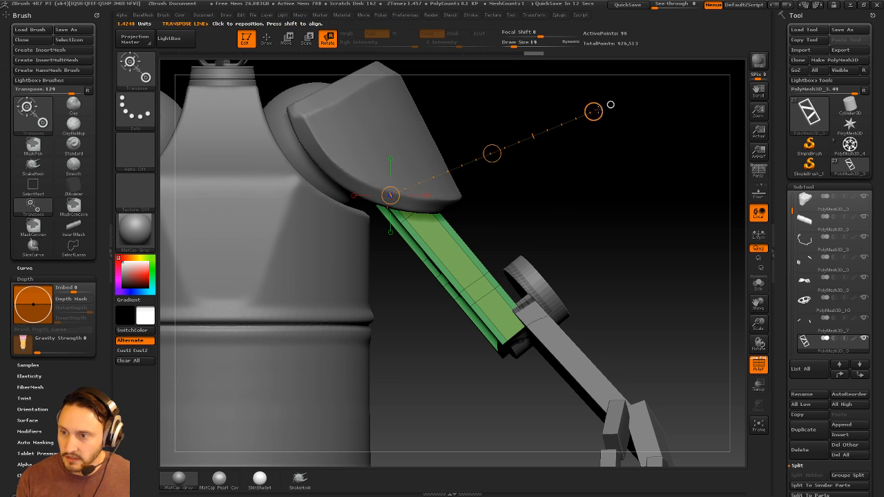
{"action": "left_click_drag", "start_coordinate": [594, 111], "coordinate": [586, 85]}
{"action": "left_click_drag", "start_coordinate": [610, 163], "coordinate": [591, 232]}
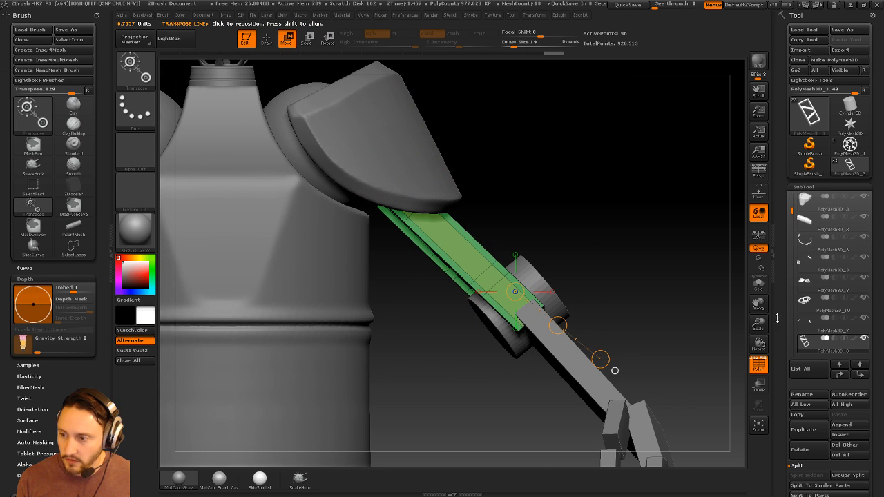
{"action": "left_click", "coordinate": [758, 283]}
{"action": "left_click", "coordinate": [756, 284]}
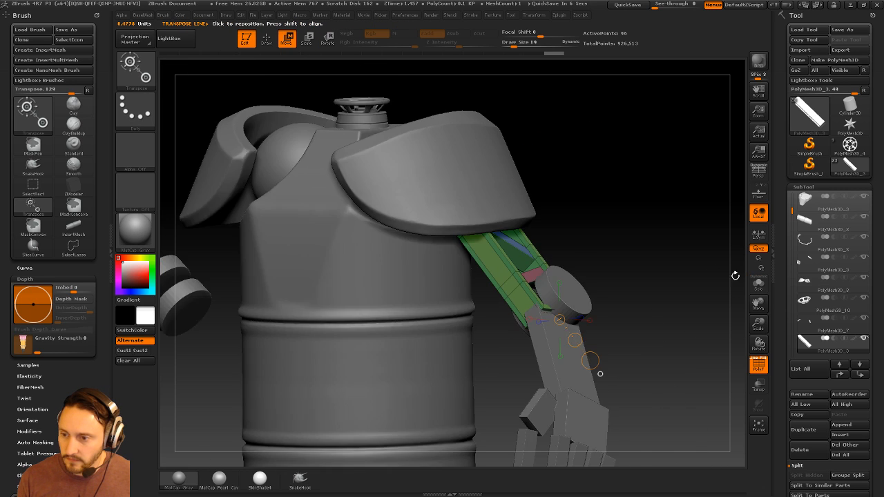
{"action": "left_click_drag", "start_coordinate": [730, 275], "coordinate": [661, 292], "text": "shift"}
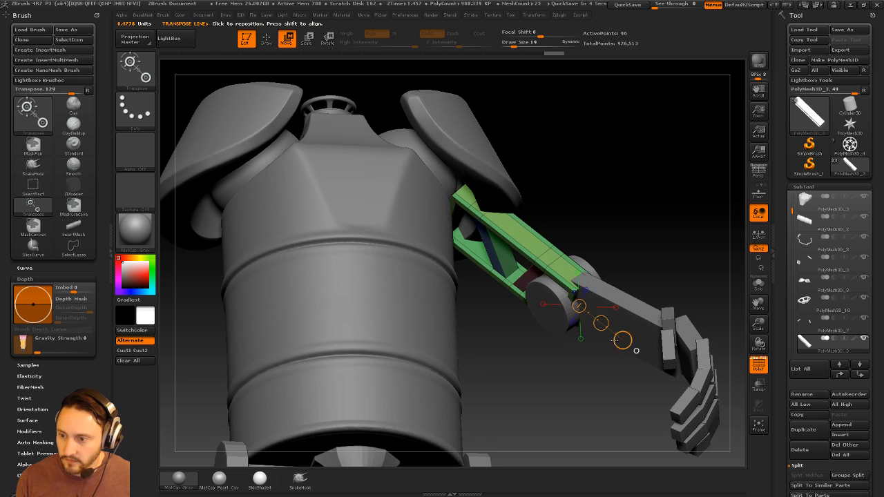
{"action": "left_click_drag", "start_coordinate": [624, 340], "coordinate": [625, 342]}
{"action": "key", "text": "q"}
{"action": "mouse_move", "coordinate": [648, 285]}
{"action": "left_mouse_down"}
{"action": "mouse_move", "coordinate": [673, 270]}
{"action": "mouse_move", "coordinate": [642, 291]}
{"action": "left_mouse_up"}
{"action": "left_click_drag", "start_coordinate": [657, 244], "coordinate": [585, 279]}
Isolate the truss and remove its lower end piece with QMesh, leaving the rails open at the elbow.
{"action": "left_click", "coordinate": [758, 283]}
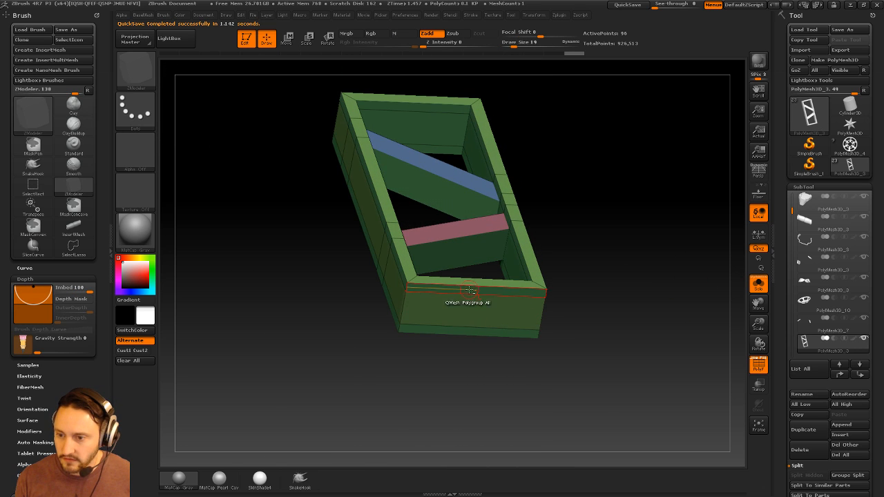
{"action": "left_click_drag", "start_coordinate": [583, 209], "coordinate": [578, 265]}
{"action": "left_click_drag", "start_coordinate": [527, 292], "coordinate": [533, 269]}
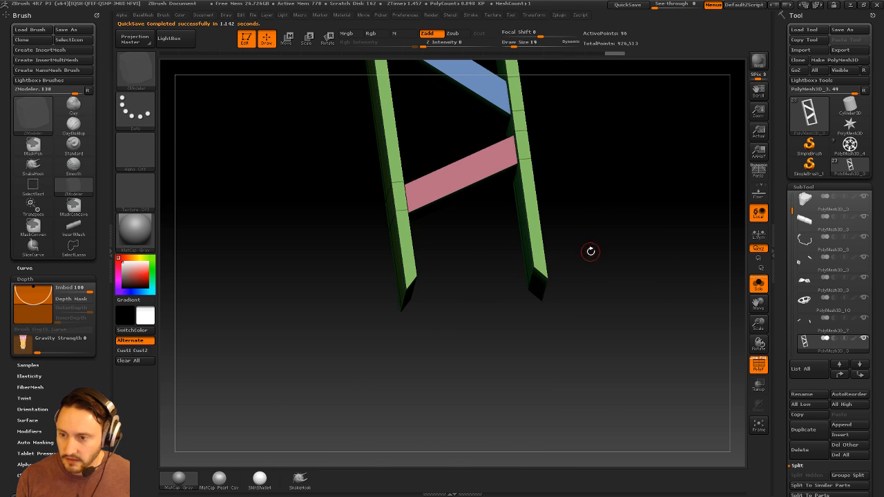
{"action": "left_click_drag", "start_coordinate": [590, 251], "coordinate": [616, 255]}
Show the robot again, select the elbow disc subtool and adjust its position with the Move transpose line.
{"action": "left_click", "coordinate": [758, 283]}
{"action": "left_click_drag", "start_coordinate": [691, 281], "coordinate": [625, 294]}
{"action": "left_click", "coordinate": [525, 275], "text": "alt"}
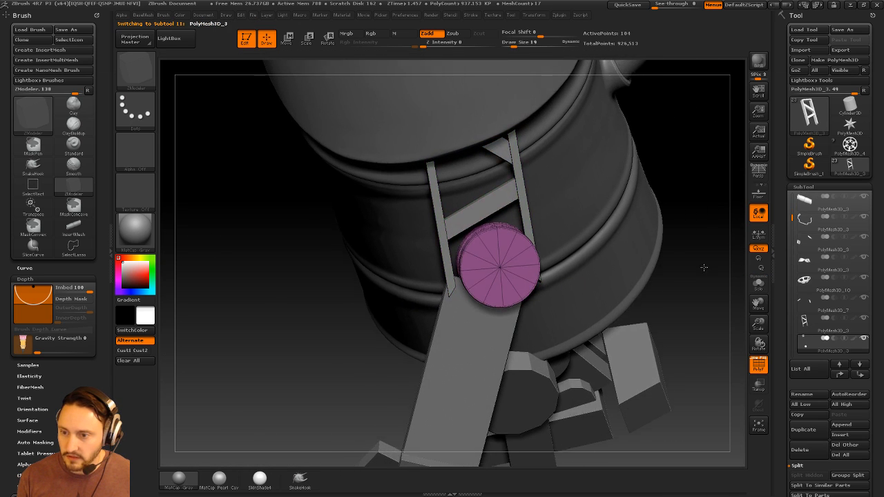
{"action": "left_click_drag", "start_coordinate": [705, 266], "coordinate": [646, 255]}
{"action": "key", "text": "w"}
{"action": "left_click", "coordinate": [477, 282]}
{"action": "left_click_drag", "start_coordinate": [591, 287], "coordinate": [584, 289]}
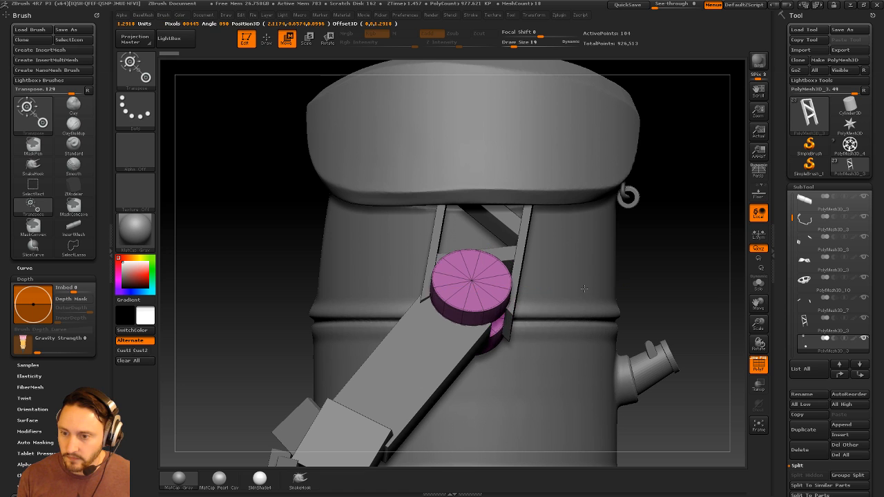
Inset the elbow disc's outer face with ZModeler on Polygroup All, using a draw size of 26.
{"action": "key", "text": "q"}
{"action": "mouse_move", "coordinate": [642, 276]}
{"action": "left_mouse_down"}
{"action": "mouse_move", "coordinate": [712, 227]}
{"action": "mouse_move", "coordinate": [712, 266]}
{"action": "mouse_move", "coordinate": [715, 257]}
{"action": "mouse_move", "coordinate": [694, 286]}
{"action": "mouse_move", "coordinate": [623, 287]}
{"action": "mouse_move", "coordinate": [643, 308]}
{"action": "mouse_move", "coordinate": [615, 295]}
{"action": "mouse_move", "coordinate": [625, 283]}
{"action": "left_mouse_up"}
{"action": "key", "text": "s"}
{"action": "key", "text": "s"}
{"action": "left_click", "coordinate": [615, 295]}
{"action": "key", "text": "b"}
{"action": "key", "text": "z"}
{"action": "key", "text": "m"}
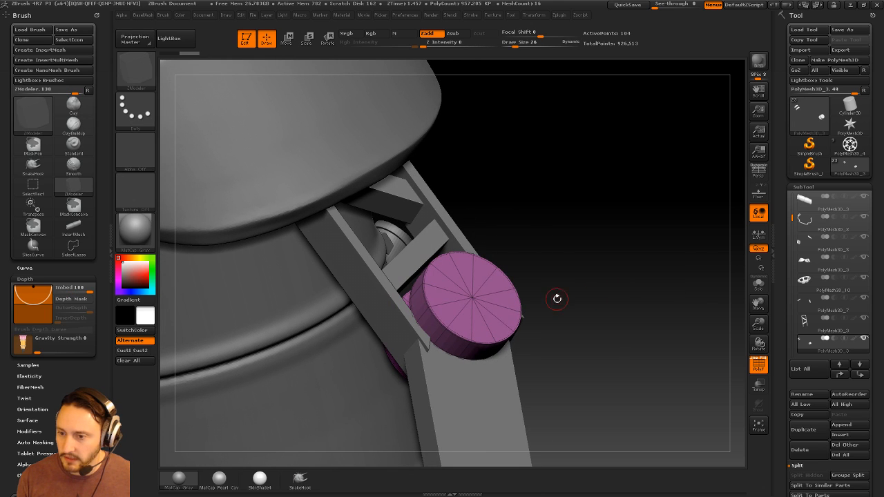
{"action": "key", "text": "ctrl+z"}
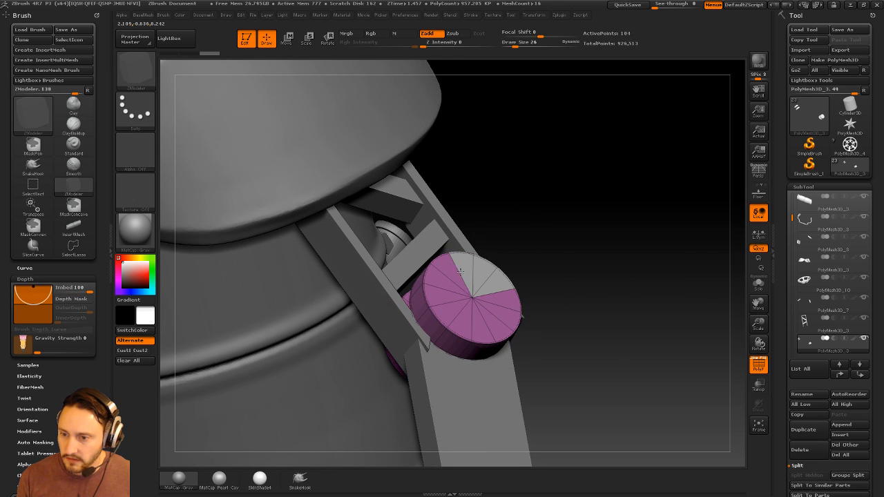
{"action": "left_click_drag", "start_coordinate": [549, 261], "coordinate": [564, 286]}
{"action": "key", "text": "space"}
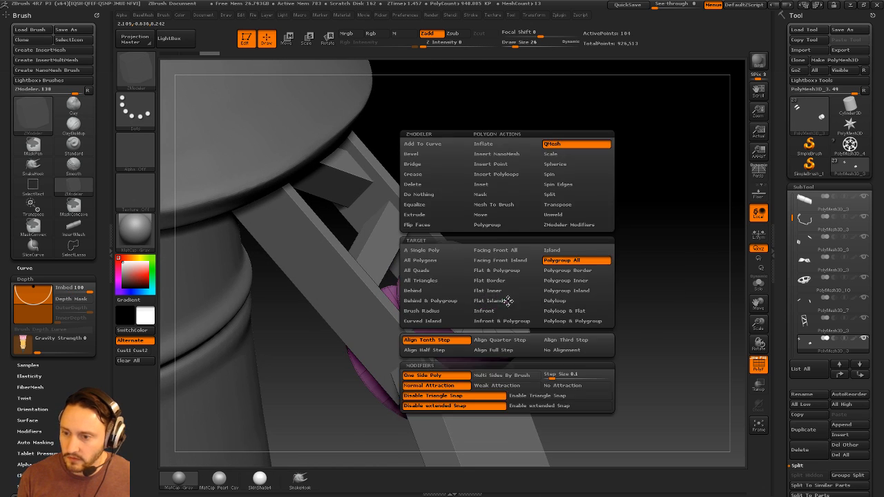
{"action": "left_click", "coordinate": [498, 185]}
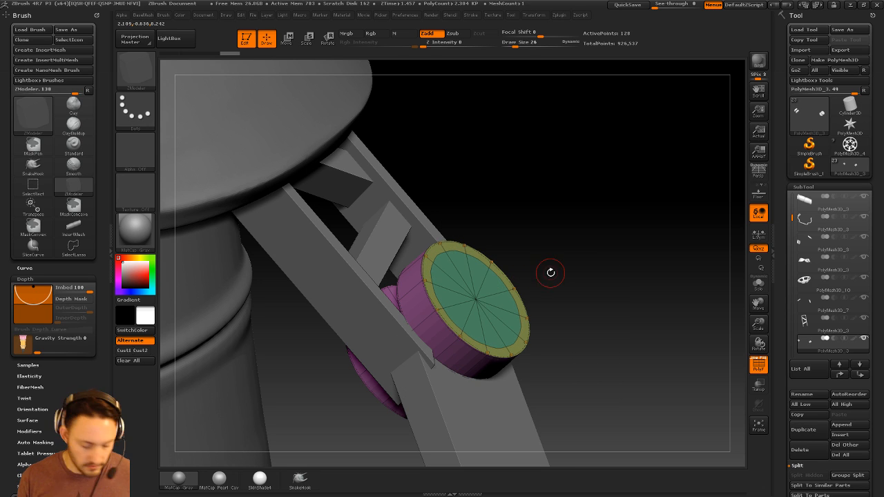
Turn off the disc's dynamic subdivision preview and recess the inset outer face with QMesh.
{"action": "key", "text": "shift+d"}
{"action": "key", "text": "ctrl+z"}
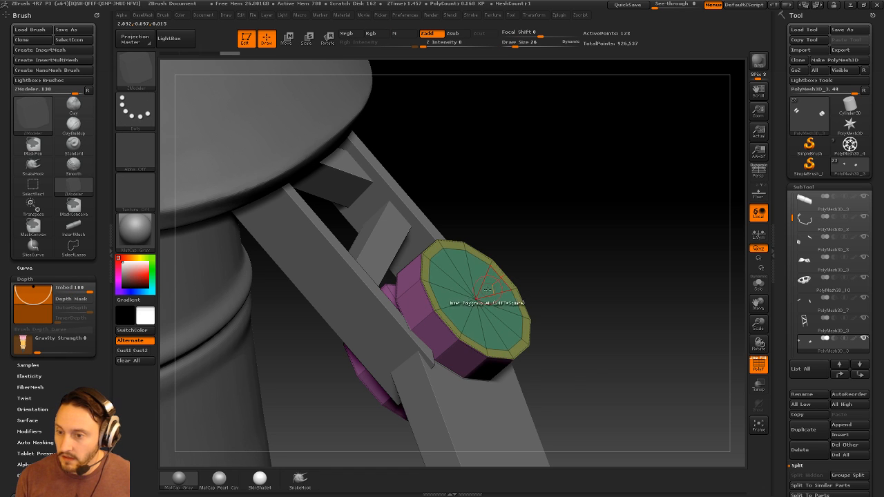
{"action": "key", "text": "space"}
{"action": "left_click", "coordinate": [545, 147]}
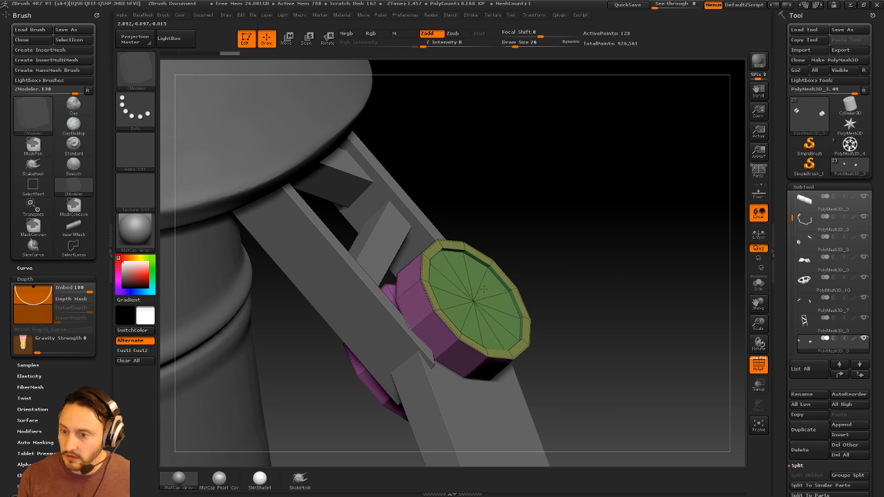
{"action": "left_click_drag", "start_coordinate": [586, 270], "coordinate": [580, 215]}
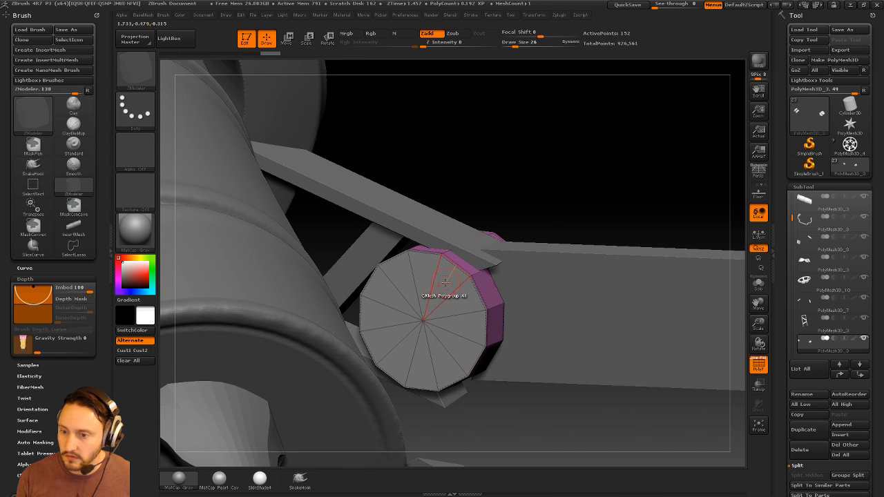
Inset the disc's inner-side face and recess it with QMesh on Polygroup All.
{"action": "key", "text": "space"}
{"action": "left_click", "coordinate": [442, 174]}
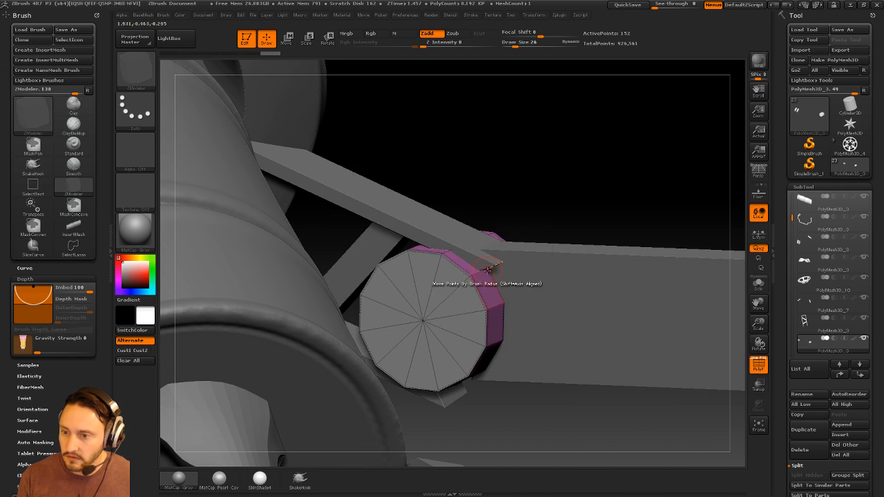
{"action": "left_click", "coordinate": [440, 285]}
{"action": "key", "text": "space"}
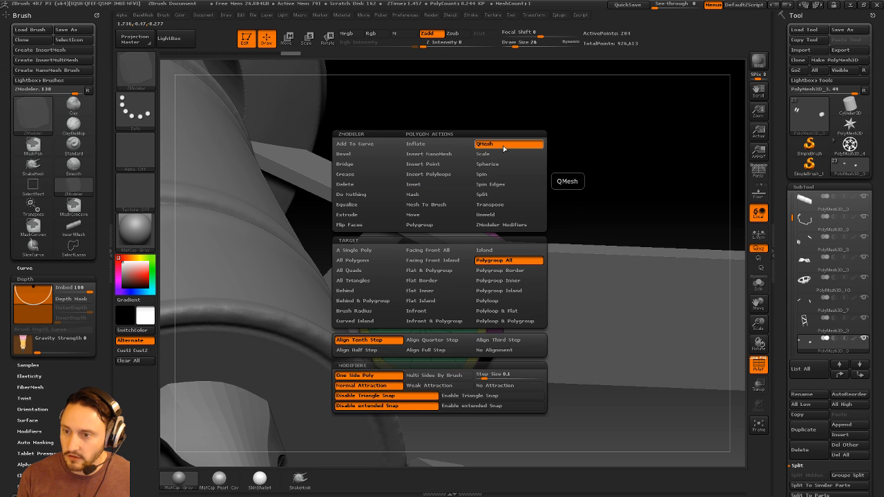
{"action": "left_click", "coordinate": [501, 145]}
{"action": "left_click", "coordinate": [441, 306]}
{"action": "left_click_drag", "start_coordinate": [534, 191], "coordinate": [647, 262]}
Turn on dynamic subdivision for the disc and crease its edges.
{"action": "key", "text": "d"}
{"action": "key", "text": "2"}
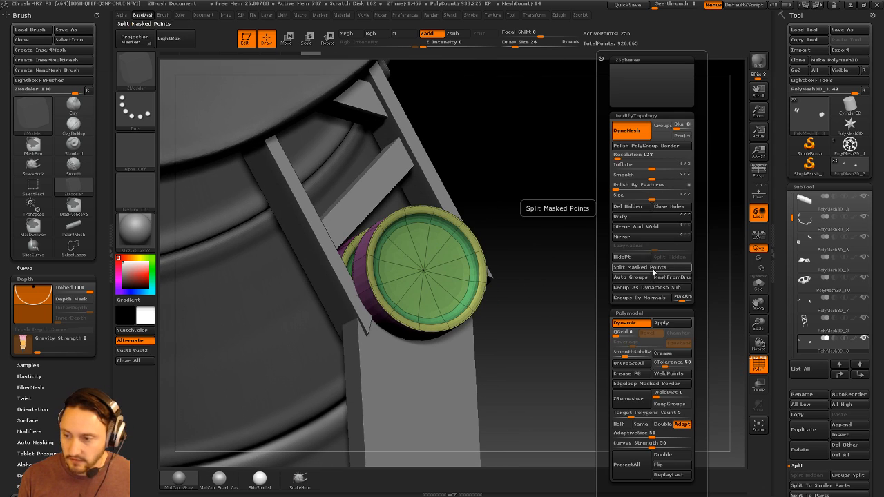
{"action": "left_click", "coordinate": [668, 355]}
{"action": "left_click_drag", "start_coordinate": [603, 226], "coordinate": [598, 247], "text": "alt"}
Insert the Circular_3 part from the IMM_ModelKit brush at the centre of the disc's recessed face.
{"action": "key", "text": "3"}
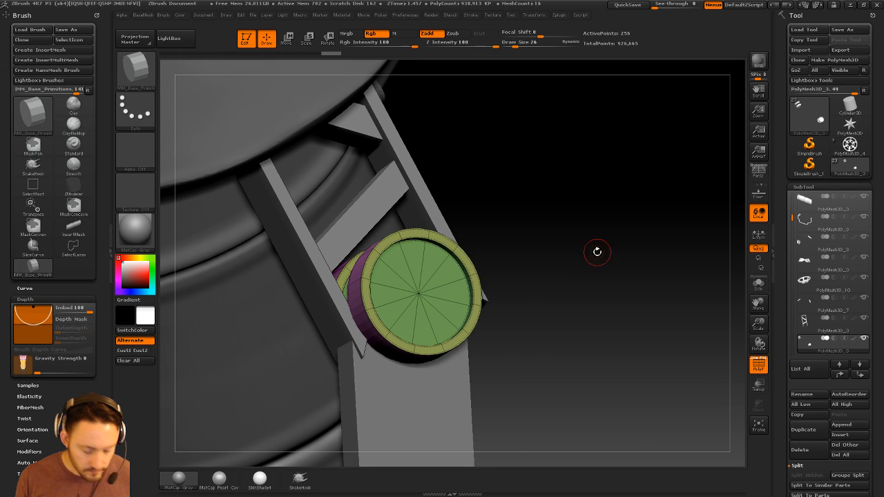
{"action": "key", "text": "m"}
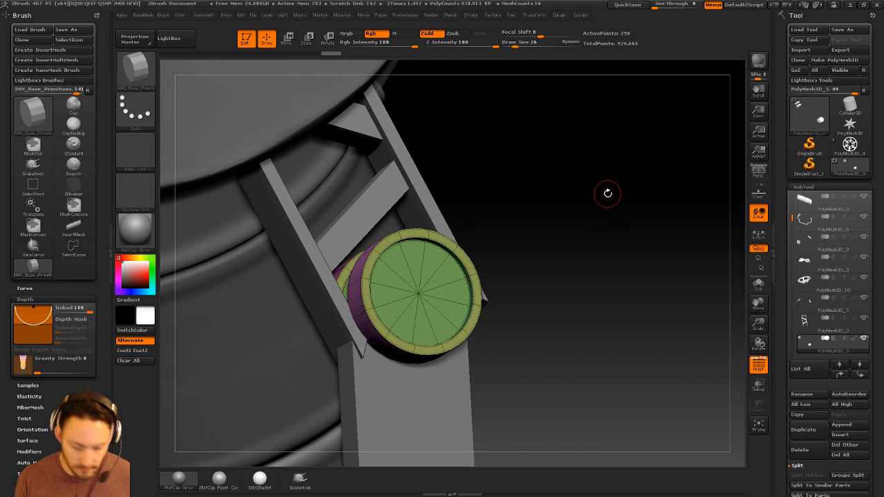
{"action": "key", "text": "b"}
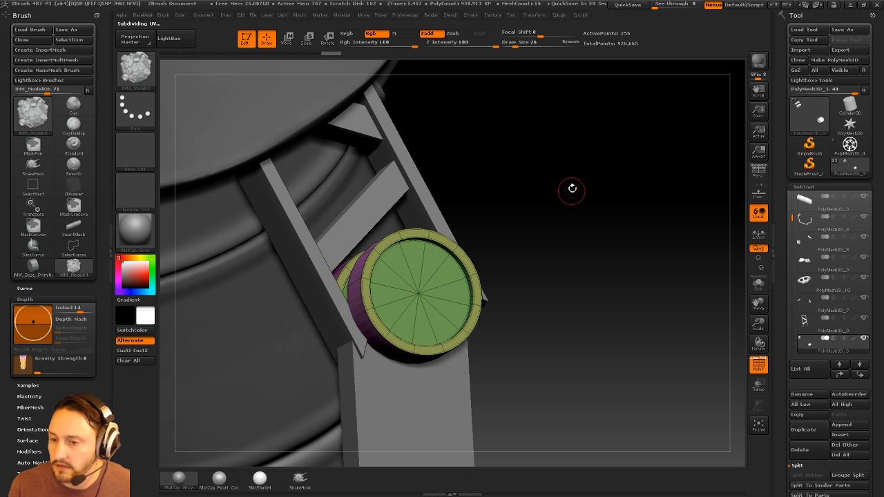
{"action": "key", "text": "m"}
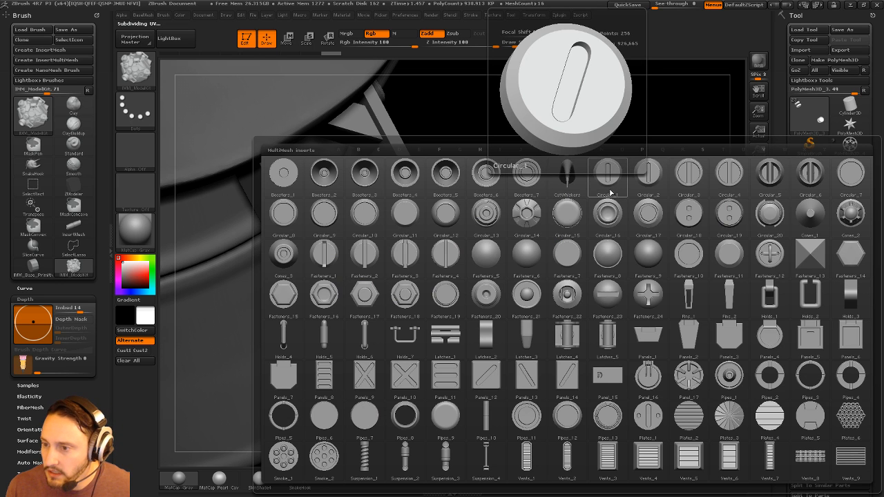
{"action": "left_click", "coordinate": [696, 184]}
{"action": "left_click_drag", "start_coordinate": [419, 294], "coordinate": [465, 330]}
Move the inserted circular part along the disc's axis so it sits deeper in the recess.
{"action": "mouse_move", "coordinate": [598, 260]}
{"action": "left_mouse_down"}
{"action": "mouse_move", "coordinate": [621, 235]}
{"action": "mouse_move", "coordinate": [562, 233]}
{"action": "left_mouse_up"}
{"action": "key", "text": "w"}
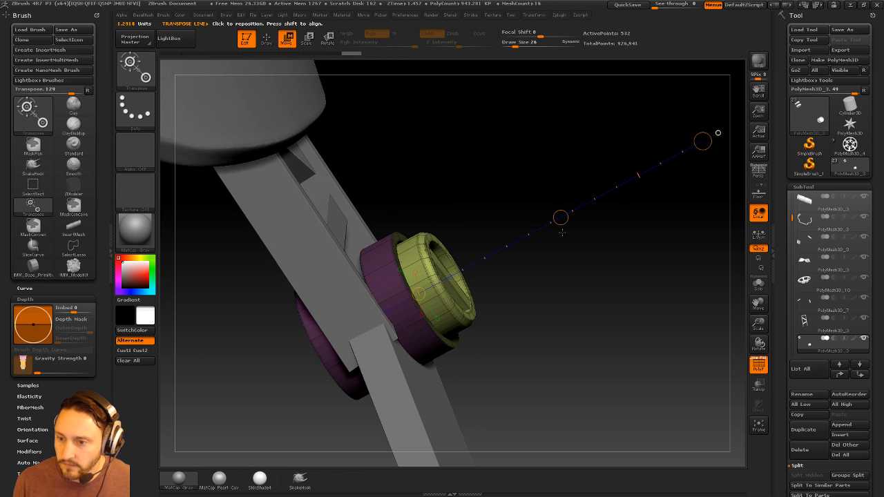
{"action": "left_click_drag", "start_coordinate": [703, 142], "coordinate": [567, 213]}
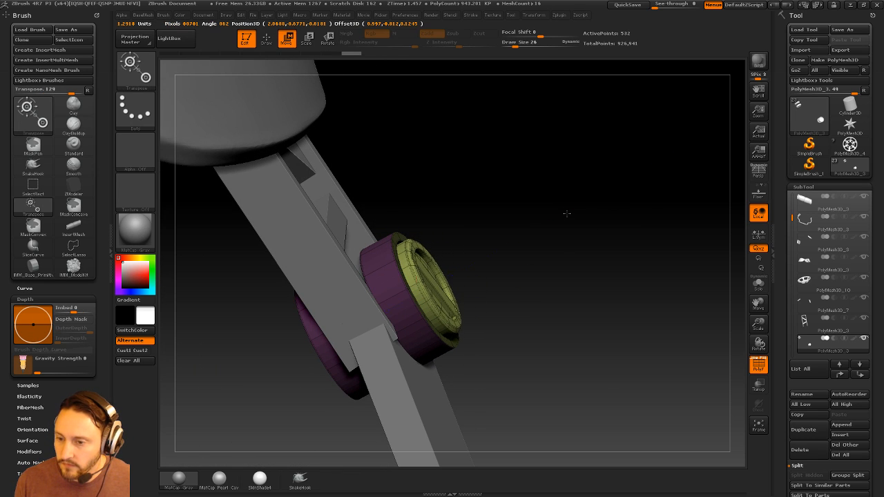
Insert the same slotted circular part on the body-side face of the elbow joint and move it along the joint's axis into the disc.
{"action": "mouse_move", "coordinate": [595, 268]}
{"action": "left_mouse_down"}
{"action": "mouse_move", "coordinate": [593, 240]}
{"action": "mouse_move", "coordinate": [623, 220]}
{"action": "mouse_move", "coordinate": [406, 271]}
{"action": "mouse_move", "coordinate": [388, 286]}
{"action": "mouse_move", "coordinate": [431, 312]}
{"action": "left_mouse_up"}
{"action": "key", "text": "q"}
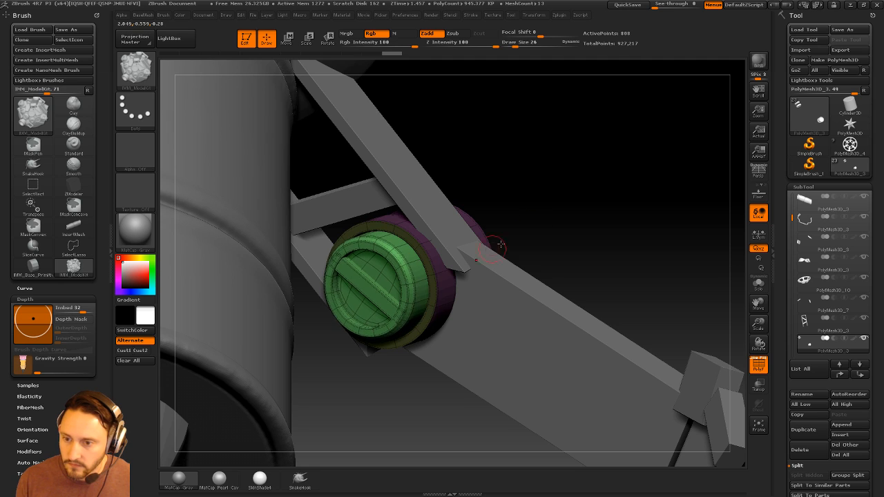
{"action": "key", "text": "w"}
{"action": "left_click_drag", "start_coordinate": [602, 207], "coordinate": [535, 206]}
{"action": "left_click_drag", "start_coordinate": [328, 292], "coordinate": [449, 252], "text": "alt"}
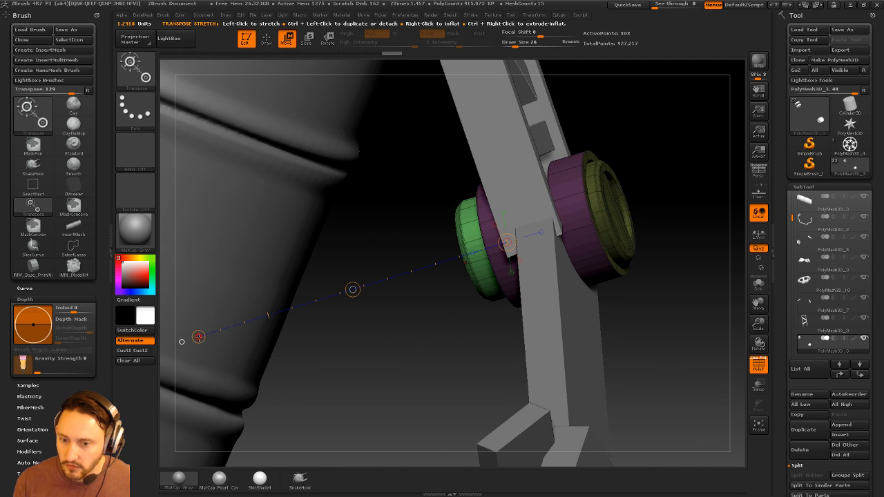
{"action": "mouse_move", "coordinate": [353, 290]}
{"action": "left_mouse_down"}
{"action": "mouse_move", "coordinate": [357, 305]}
{"action": "mouse_move", "coordinate": [608, 175]}
{"action": "mouse_move", "coordinate": [667, 118]}
{"action": "mouse_move", "coordinate": [656, 104]}
{"action": "mouse_move", "coordinate": [646, 158]}
{"action": "mouse_move", "coordinate": [676, 211]}
{"action": "left_mouse_up"}
{"action": "key", "text": "q"}
Activate the Standard brush, select the forearm block and move it sideways so it sits centred under the elbow disc.
{"action": "left_click", "coordinate": [766, 373]}
{"action": "mouse_move", "coordinate": [711, 277]}
{"action": "left_mouse_down", "text": "shift"}
{"action": "mouse_move", "coordinate": [696, 249]}
{"action": "mouse_move", "coordinate": [624, 275]}
{"action": "mouse_move", "coordinate": [587, 273]}
{"action": "left_mouse_up", "text": "shift"}
{"action": "key", "text": "b"}
{"action": "key", "text": "s"}
{"action": "key", "text": "t"}
{"action": "key", "text": "s"}
{"action": "left_click", "coordinate": [469, 285], "text": "alt"}
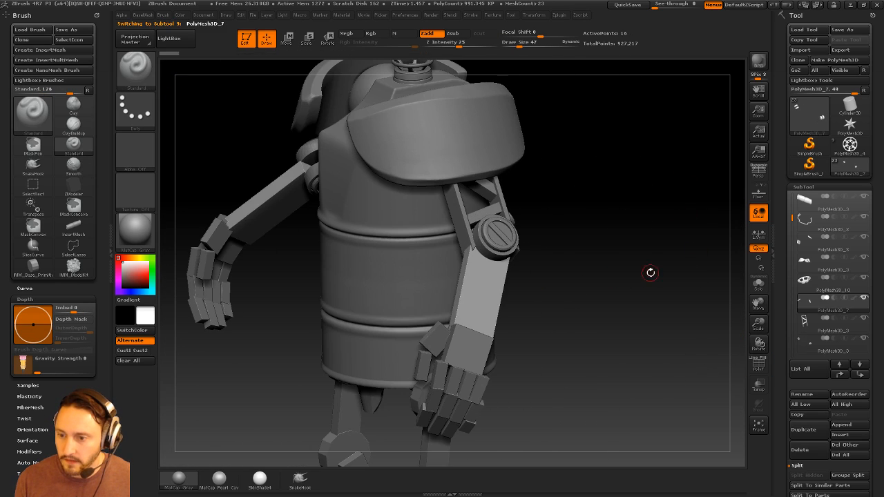
{"action": "mouse_move", "coordinate": [649, 272]}
{"action": "left_mouse_down"}
{"action": "mouse_move", "coordinate": [620, 277]}
{"action": "mouse_move", "coordinate": [661, 235]}
{"action": "mouse_move", "coordinate": [620, 255]}
{"action": "left_mouse_up"}
{"action": "key", "text": "w"}
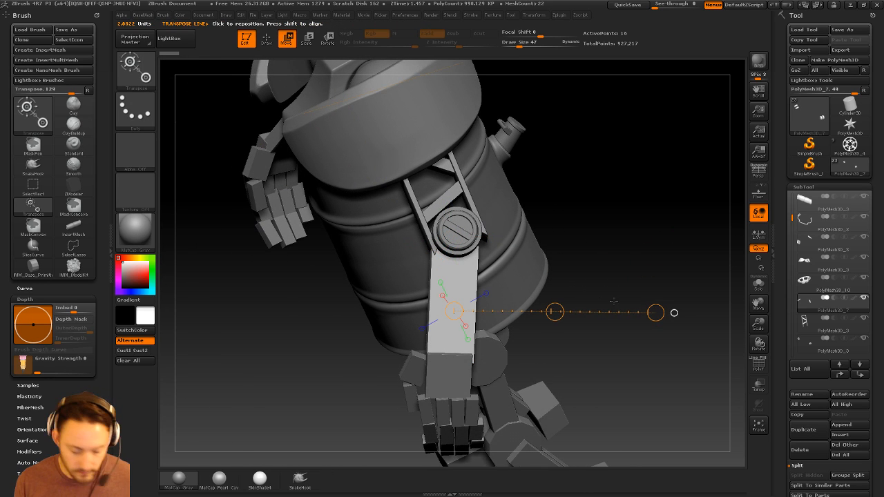
{"action": "left_click_drag", "start_coordinate": [554, 311], "coordinate": [558, 312]}
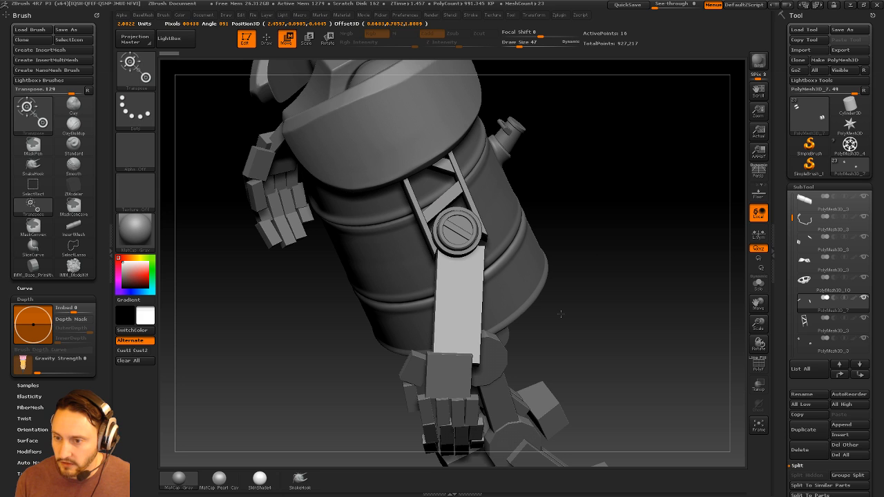
Mask the wrist end of the forearm block and nudge its free elbow end slightly toward the elbow disc.
{"action": "key", "text": "q"}
{"action": "mouse_move", "coordinate": [674, 312]}
{"action": "left_mouse_down"}
{"action": "mouse_move", "coordinate": [661, 231]}
{"action": "mouse_move", "coordinate": [641, 199]}
{"action": "mouse_move", "coordinate": [652, 233]}
{"action": "mouse_move", "coordinate": [636, 243]}
{"action": "left_mouse_up"}
{"action": "left_click_drag", "start_coordinate": [607, 199], "coordinate": [457, 302], "text": "ctrl"}
{"action": "left_click", "coordinate": [645, 304], "text": "ctrl"}
{"action": "key", "text": "w"}
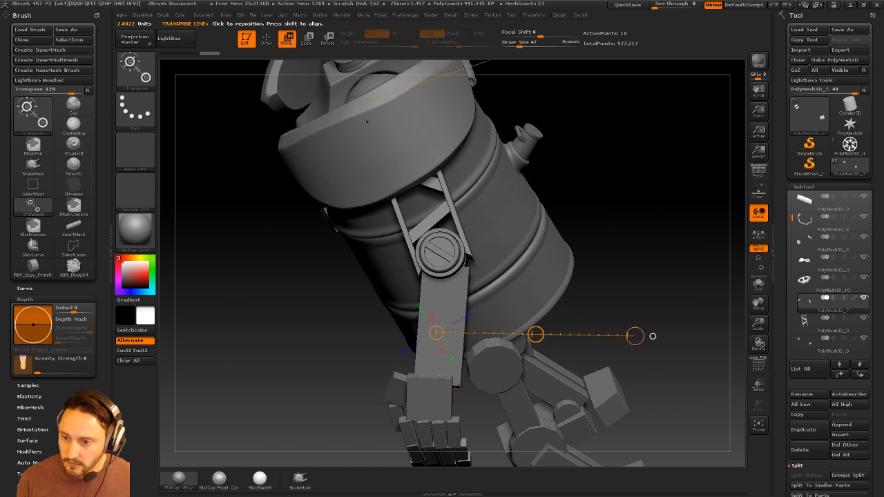
{"action": "left_click", "coordinate": [453, 360]}
{"action": "left_click", "coordinate": [449, 322]}
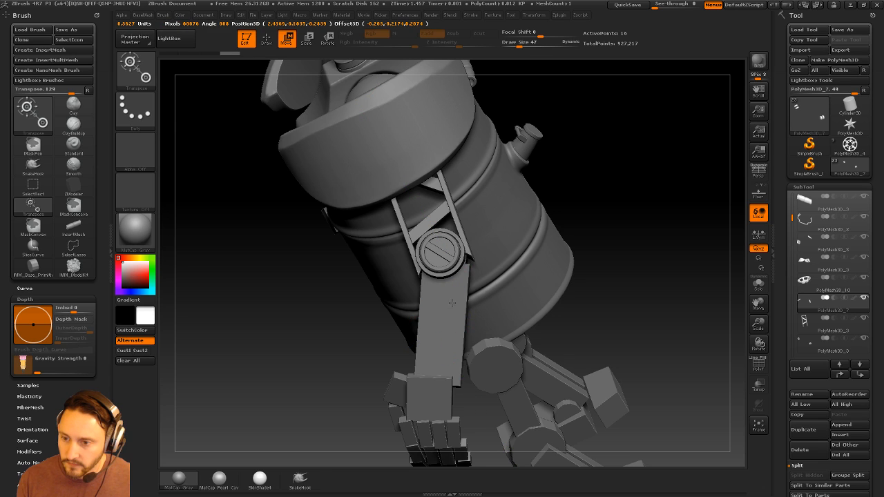
{"action": "left_click_drag", "start_coordinate": [453, 297], "coordinate": [454, 290]}
{"action": "key", "text": "q"}
Slide the forearm block along its length toward the elbow, leaving a small gap at the wrist.
{"action": "mouse_move", "coordinate": [688, 239]}
{"action": "left_mouse_down"}
{"action": "mouse_move", "coordinate": [546, 304]}
{"action": "mouse_move", "coordinate": [538, 328]}
{"action": "left_mouse_up"}
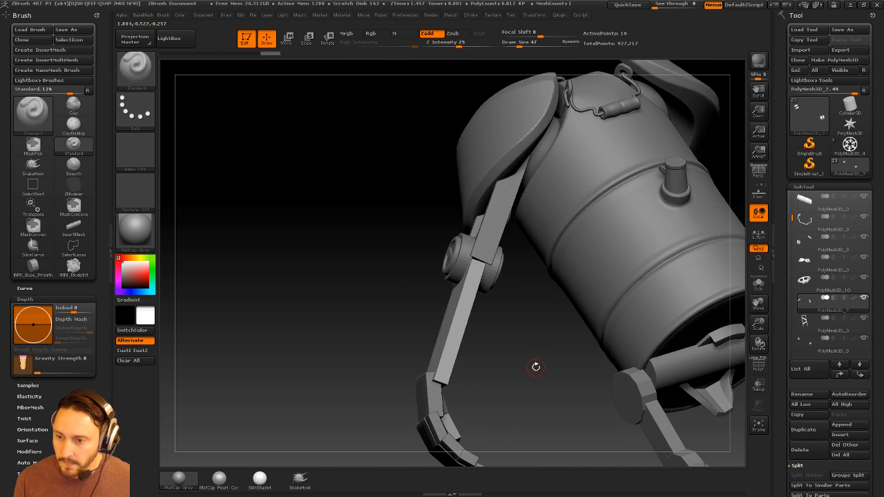
{"action": "mouse_move", "coordinate": [534, 366]}
{"action": "left_mouse_down"}
{"action": "mouse_move", "coordinate": [414, 314]}
{"action": "mouse_move", "coordinate": [616, 329]}
{"action": "mouse_move", "coordinate": [587, 314]}
{"action": "mouse_move", "coordinate": [604, 329]}
{"action": "left_mouse_up"}
{"action": "left_click", "coordinate": [758, 283]}
{"action": "key", "text": "w"}
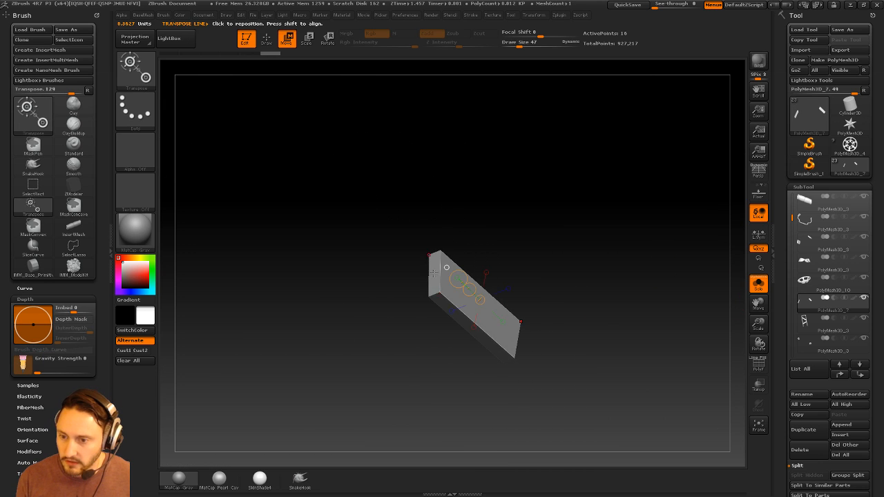
{"action": "left_click", "coordinate": [764, 284]}
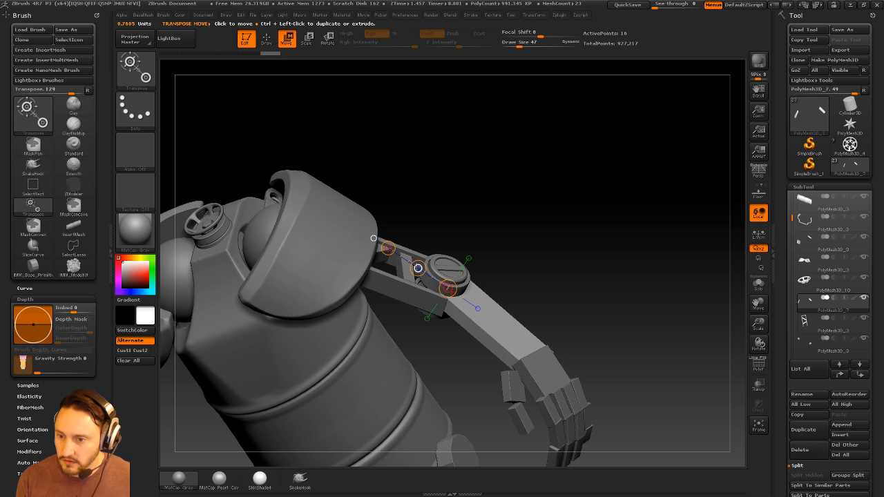
{"action": "left_click_drag", "start_coordinate": [449, 287], "coordinate": [445, 286]}
{"action": "left_click_drag", "start_coordinate": [397, 256], "coordinate": [399, 257]}
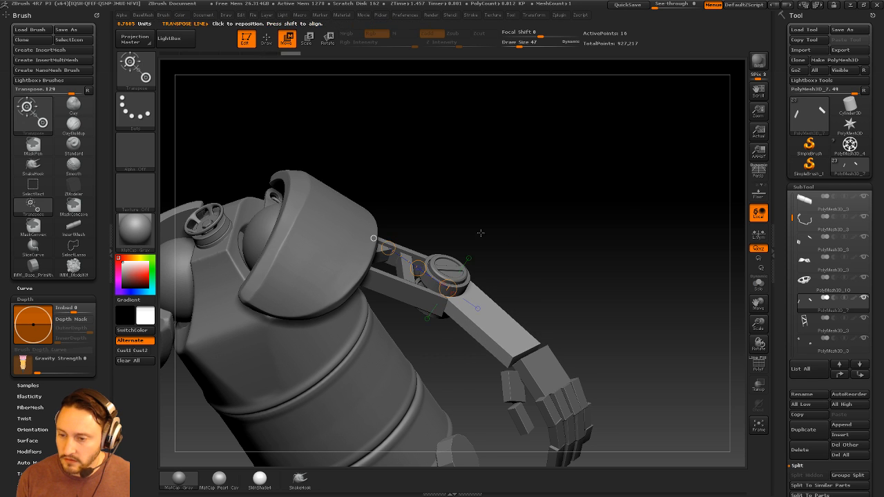
{"action": "key", "text": "q"}
{"action": "mouse_move", "coordinate": [552, 222]}
{"action": "left_mouse_down", "text": "shift"}
{"action": "mouse_move", "coordinate": [610, 208]}
{"action": "mouse_move", "coordinate": [586, 248]}
{"action": "mouse_move", "coordinate": [588, 279]}
{"action": "mouse_move", "coordinate": [608, 259]}
{"action": "mouse_move", "coordinate": [622, 216]}
{"action": "mouse_move", "coordinate": [641, 263]}
{"action": "mouse_move", "coordinate": [649, 237]}
{"action": "left_mouse_up", "text": "shift"}
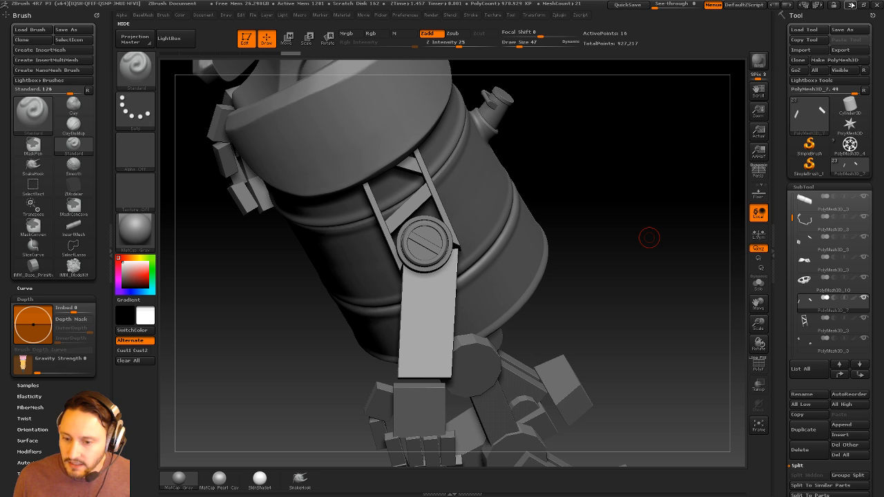
Select the upper-arm truss and revert it through its undo history to the plain solid block.
{"action": "mouse_move", "coordinate": [684, 200]}
{"action": "left_mouse_down"}
{"action": "mouse_move", "coordinate": [659, 207]}
{"action": "mouse_move", "coordinate": [652, 225]}
{"action": "mouse_move", "coordinate": [647, 216]}
{"action": "mouse_move", "coordinate": [625, 219]}
{"action": "left_mouse_up"}
{"action": "key", "text": "bracketleft"}
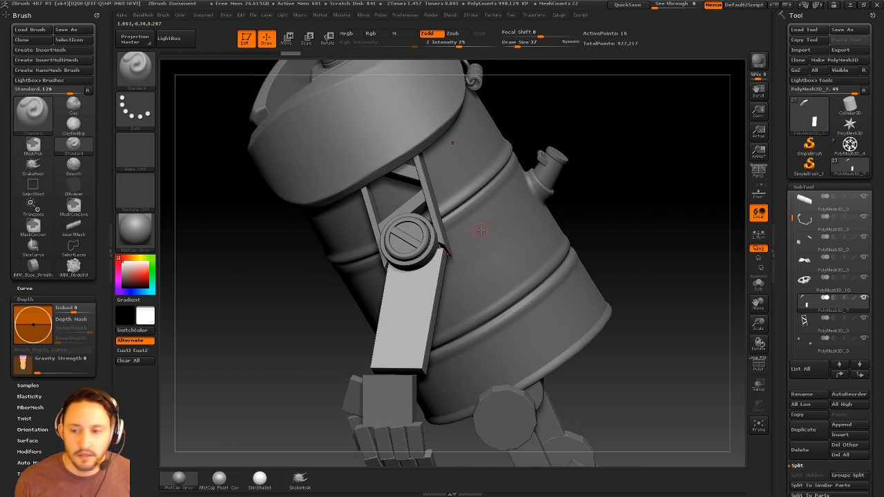
{"action": "left_click", "coordinate": [432, 204], "text": "alt"}
{"action": "left_click_drag", "start_coordinate": [628, 172], "coordinate": [683, 179]}
{"action": "left_click", "coordinate": [758, 284]}
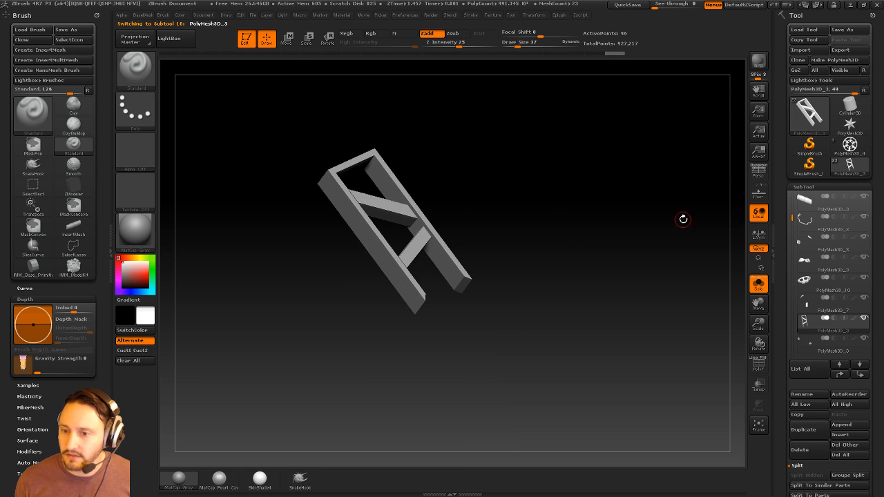
{"action": "left_click_drag", "start_coordinate": [683, 219], "coordinate": [752, 297], "text": "alt"}
{"action": "left_click", "coordinate": [759, 366]}
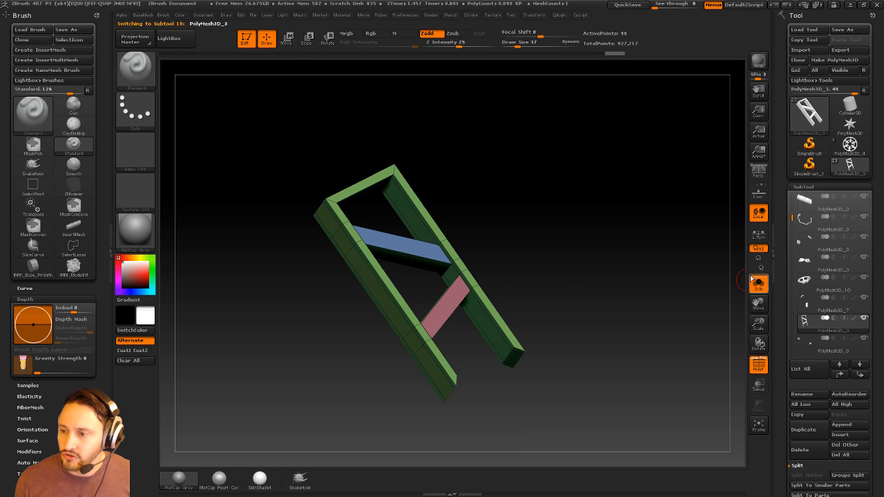
{"action": "left_click", "coordinate": [757, 287]}
{"action": "left_click", "coordinate": [758, 286]}
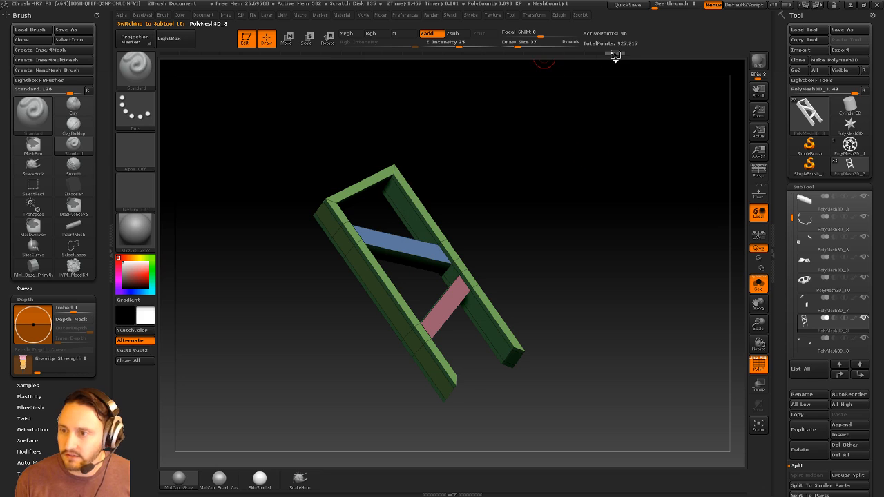
{"action": "left_click_drag", "start_coordinate": [615, 54], "coordinate": [229, 52]}
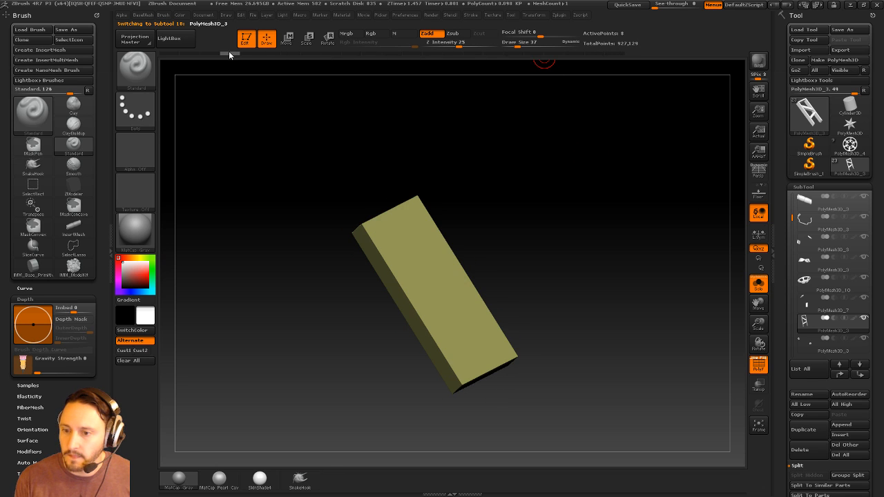
{"action": "left_click", "coordinate": [758, 286]}
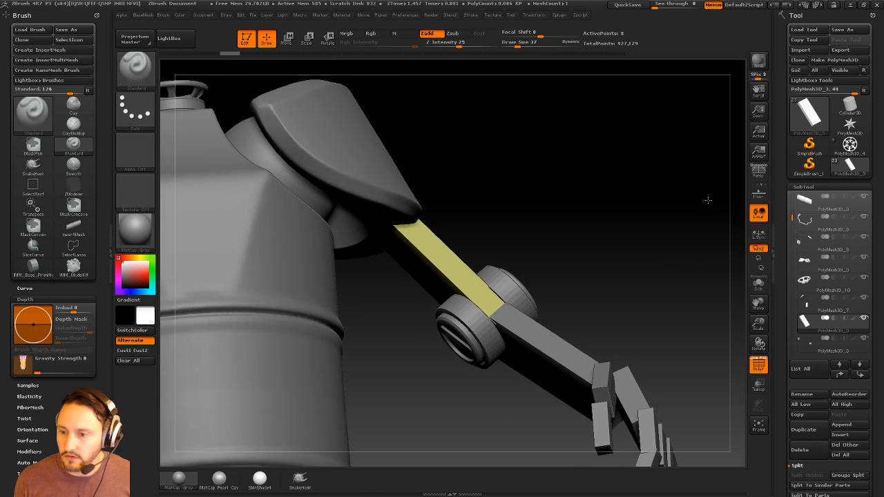
Slice a new edge loop across the middle of the upper-arm block, mask one end and move the other with Transpose.
{"action": "mouse_move", "coordinate": [708, 200]}
{"action": "left_mouse_down"}
{"action": "mouse_move", "coordinate": [677, 216]}
{"action": "mouse_move", "coordinate": [677, 237]}
{"action": "mouse_move", "coordinate": [684, 227]}
{"action": "left_mouse_up"}
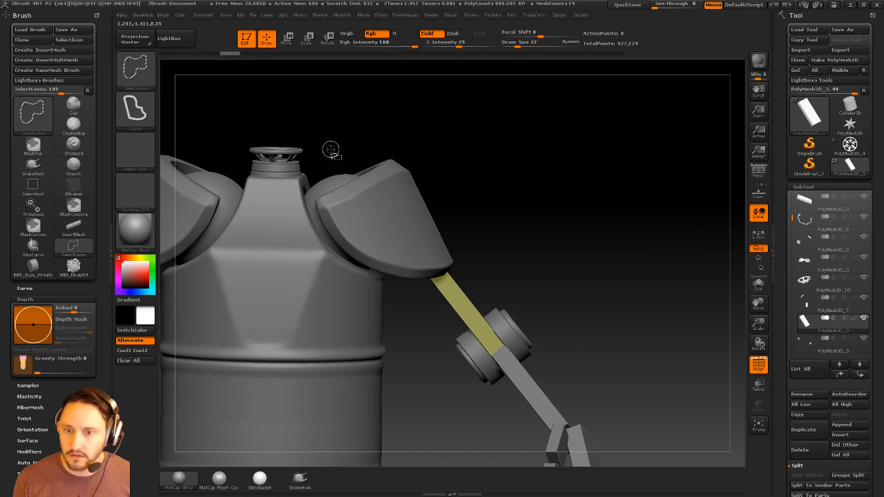
{"action": "key", "text": "ctrl+shift+b"}
{"action": "left_click", "coordinate": [512, 117]}
{"action": "mouse_move", "coordinate": [598, 212]}
{"action": "left_mouse_down"}
{"action": "mouse_move", "coordinate": [580, 238]}
{"action": "mouse_move", "coordinate": [345, 423]}
{"action": "left_mouse_up"}
{"action": "left_click_drag", "start_coordinate": [660, 263], "coordinate": [449, 398]}
{"action": "left_click", "coordinate": [685, 297], "text": "ctrl"}
{"action": "left_click_drag", "start_coordinate": [685, 298], "coordinate": [654, 275], "text": "alt"}
{"action": "key", "text": "w"}
{"action": "key", "text": "alt+s"}
{"action": "left_click_drag", "start_coordinate": [416, 251], "coordinate": [430, 221]}
{"action": "left_click_drag", "start_coordinate": [522, 297], "coordinate": [543, 318]}
{"action": "mouse_move", "coordinate": [479, 338]}
{"action": "left_mouse_down"}
{"action": "mouse_move", "coordinate": [520, 318]}
{"action": "mouse_move", "coordinate": [505, 325]}
{"action": "left_mouse_up"}
{"action": "key", "text": "q"}
{"action": "left_click_drag", "start_coordinate": [598, 283], "coordinate": [623, 272], "text": "ctrl"}
Select the forearm block and insert an edge loop across it just below the elbow disc with ZModeler.
{"action": "mouse_move", "coordinate": [653, 259]}
{"action": "left_mouse_down"}
{"action": "mouse_move", "coordinate": [667, 250]}
{"action": "mouse_move", "coordinate": [669, 288]}
{"action": "mouse_move", "coordinate": [610, 283]}
{"action": "left_mouse_up"}
{"action": "left_click", "coordinate": [758, 367]}
{"action": "left_click", "coordinate": [758, 285]}
{"action": "left_click_drag", "start_coordinate": [684, 316], "coordinate": [656, 268]}
{"action": "left_click", "coordinate": [512, 364], "text": "alt"}
{"action": "mouse_move", "coordinate": [649, 332]}
{"action": "left_mouse_down"}
{"action": "mouse_move", "coordinate": [665, 316]}
{"action": "mouse_move", "coordinate": [653, 309]}
{"action": "mouse_move", "coordinate": [708, 321]}
{"action": "mouse_move", "coordinate": [641, 332]}
{"action": "left_mouse_up"}
{"action": "left_click", "coordinate": [758, 366]}
{"action": "key", "text": "b"}
{"action": "key", "text": "z"}
{"action": "key", "text": "m"}
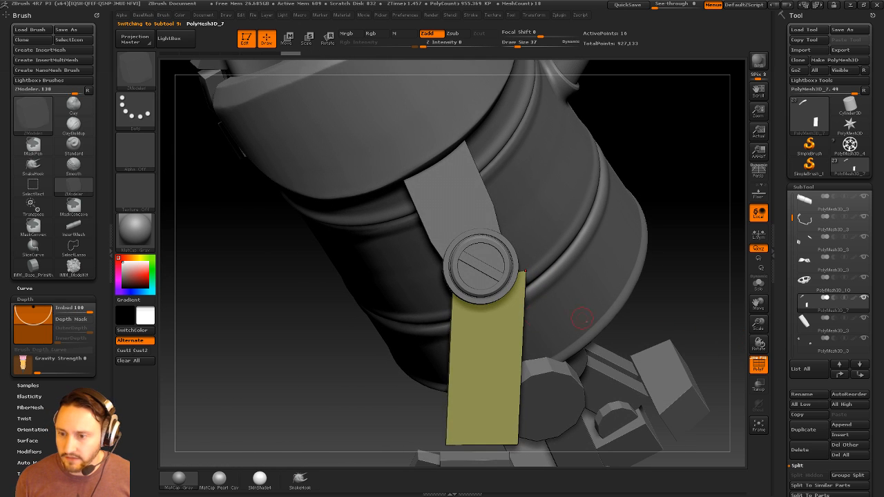
{"action": "key", "text": "space"}
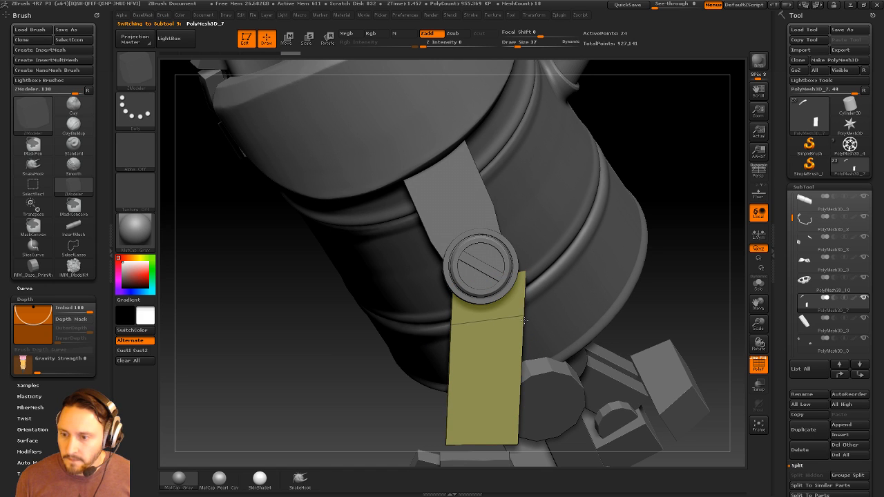
Mask the forearm below the new edge loop and lay a Transpose line across its free elbow end.
{"action": "left_click_drag", "start_coordinate": [686, 144], "coordinate": [408, 298], "text": "ctrl"}
{"action": "left_click", "coordinate": [722, 167], "text": "ctrl"}
{"action": "key", "text": "w"}
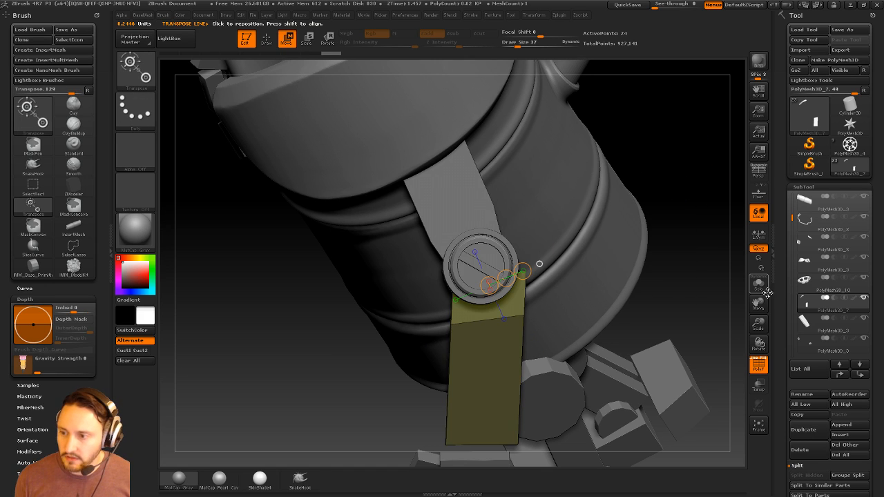
{"action": "left_click", "coordinate": [762, 288]}
{"action": "left_click", "coordinate": [476, 289]}
{"action": "mouse_move", "coordinate": [469, 282]}
{"action": "left_mouse_down"}
{"action": "mouse_move", "coordinate": [522, 272]}
{"action": "mouse_move", "coordinate": [503, 275]}
{"action": "left_mouse_up"}
{"action": "mouse_move", "coordinate": [598, 297]}
{"action": "left_mouse_down", "text": "alt"}
{"action": "mouse_move", "coordinate": [600, 258]}
{"action": "mouse_move", "coordinate": [639, 279]}
{"action": "left_mouse_up", "text": "alt"}
Scale the forearm's elbow end wider so it flares above the edge loop, and clear the mask.
{"action": "key", "text": "q"}
{"action": "left_click", "coordinate": [758, 287]}
{"action": "left_click_drag", "start_coordinate": [700, 329], "coordinate": [731, 294]}
{"action": "left_click", "coordinate": [759, 284]}
{"action": "key", "text": "e"}
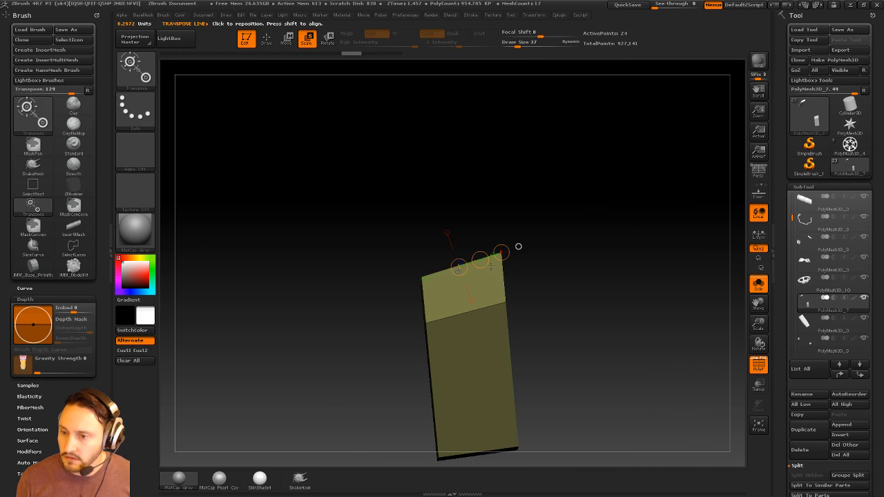
{"action": "left_click_drag", "start_coordinate": [501, 253], "coordinate": [517, 247]}
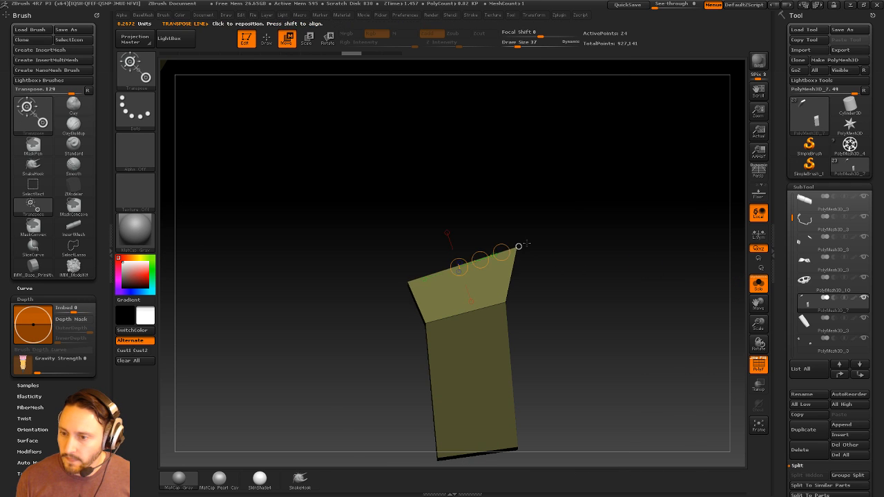
{"action": "key", "text": "q"}
{"action": "mouse_move", "coordinate": [646, 274]}
{"action": "left_mouse_down", "text": "ctrl"}
{"action": "mouse_move", "coordinate": [704, 294]}
{"action": "mouse_move", "coordinate": [525, 294]}
{"action": "left_mouse_up", "text": "ctrl"}
{"action": "left_click", "coordinate": [758, 282]}
{"action": "left_click", "coordinate": [758, 283]}
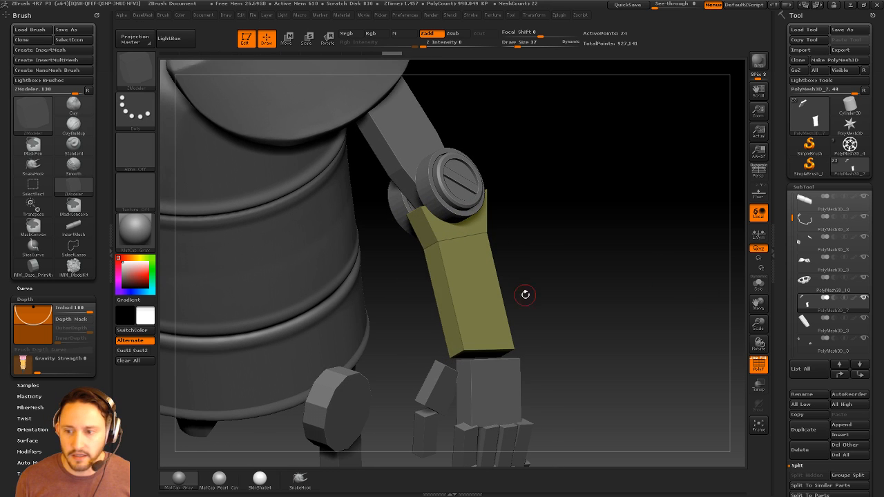
Choose the InsertMesh brush's BotsBrush hand and insert it at the wrist end of the forearm.
{"action": "left_click_drag", "start_coordinate": [599, 345], "coordinate": [617, 285]}
{"action": "key", "text": "b"}
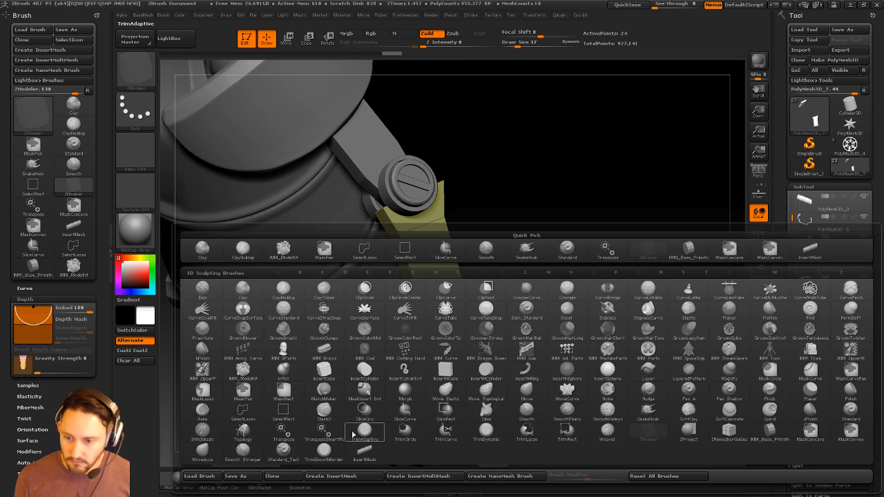
{"action": "left_click", "coordinate": [363, 448]}
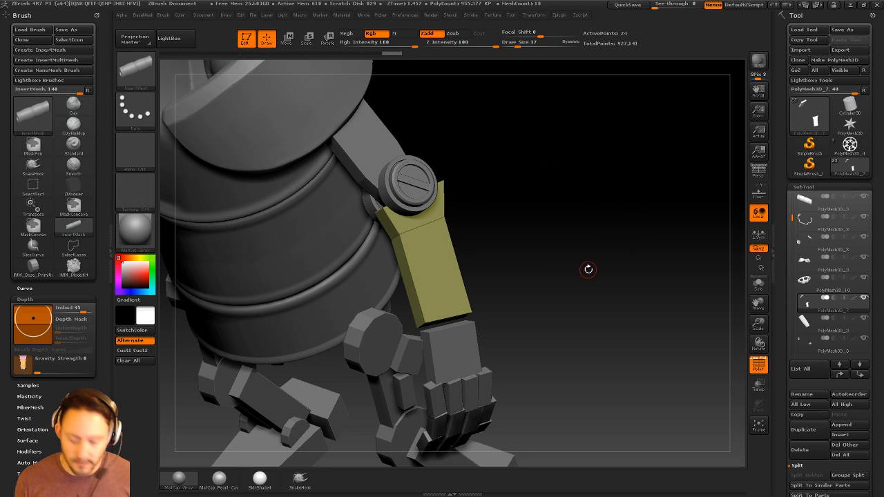
{"action": "key", "text": "n"}
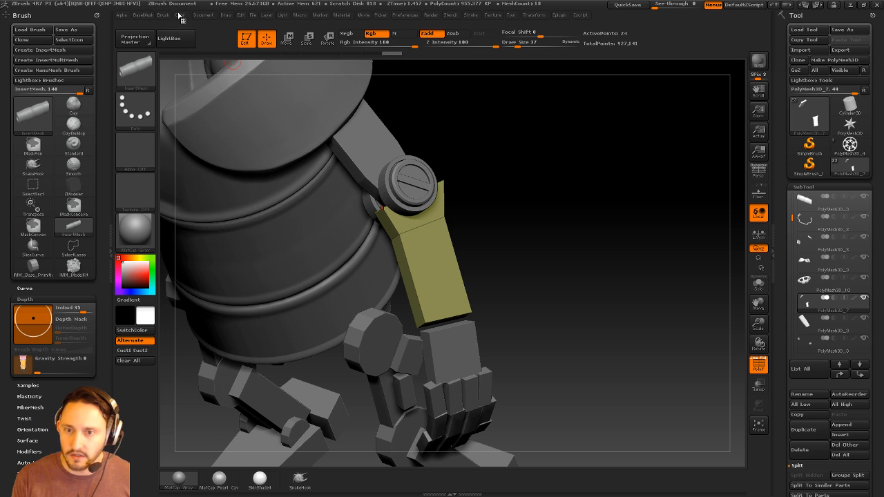
{"action": "left_click", "coordinate": [164, 14]}
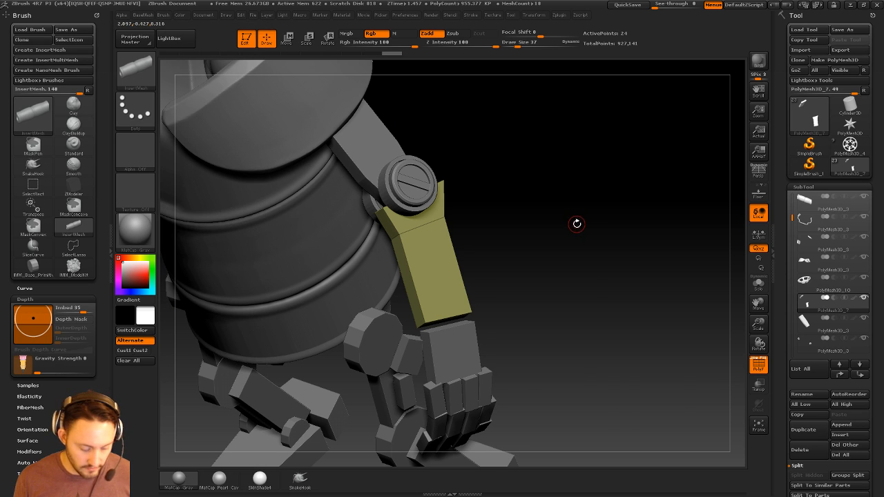
{"action": "key", "text": "n"}
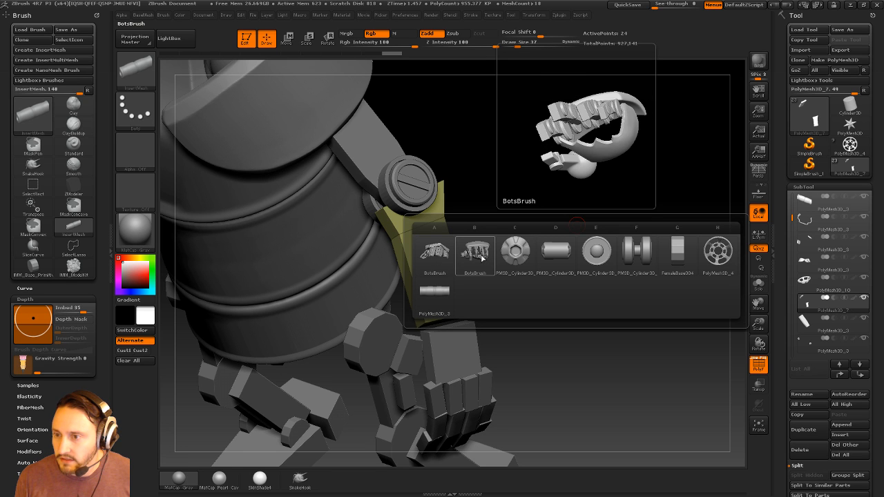
{"action": "mouse_move", "coordinate": [594, 204]}
{"action": "left_mouse_down"}
{"action": "mouse_move", "coordinate": [647, 231]}
{"action": "mouse_move", "coordinate": [638, 254]}
{"action": "mouse_move", "coordinate": [714, 271]}
{"action": "mouse_move", "coordinate": [686, 247]}
{"action": "left_mouse_up"}
{"action": "left_click", "coordinate": [762, 285]}
{"action": "left_click_drag", "start_coordinate": [431, 219], "coordinate": [419, 278]}
{"action": "left_click_drag", "start_coordinate": [612, 216], "coordinate": [652, 246]}
Separate the inserted hand from the forearm with Split Masked Points.
{"action": "key", "text": "2"}
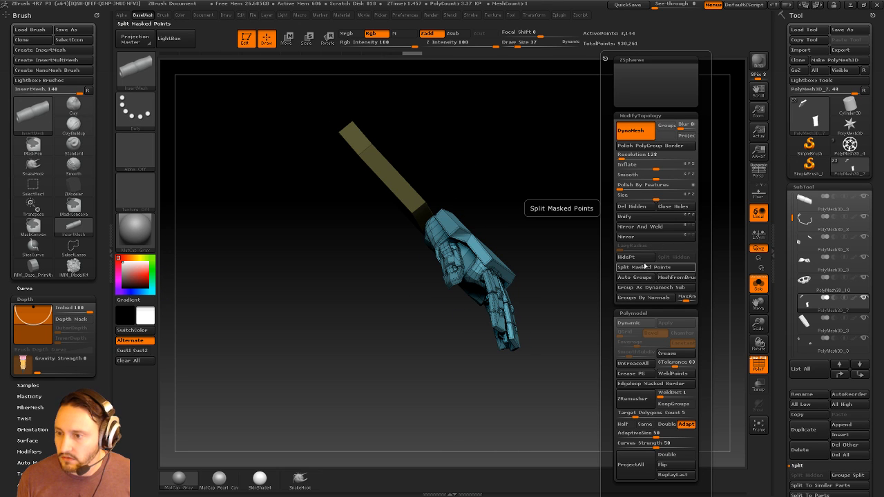
{"action": "left_click", "coordinate": [647, 271]}
{"action": "mouse_move", "coordinate": [561, 268]}
{"action": "left_mouse_down"}
{"action": "mouse_move", "coordinate": [664, 239]}
{"action": "mouse_move", "coordinate": [661, 269]}
{"action": "mouse_move", "coordinate": [690, 235]}
{"action": "mouse_move", "coordinate": [678, 278]}
{"action": "mouse_move", "coordinate": [568, 253]}
{"action": "mouse_move", "coordinate": [627, 223]}
{"action": "left_mouse_up"}
{"action": "left_click", "coordinate": [758, 283]}
{"action": "key", "text": "r"}
{"action": "mouse_move", "coordinate": [627, 223]}
{"action": "left_mouse_down"}
{"action": "mouse_move", "coordinate": [626, 244]}
{"action": "mouse_move", "coordinate": [570, 245]}
{"action": "mouse_move", "coordinate": [593, 267]}
{"action": "mouse_move", "coordinate": [585, 244]}
{"action": "left_mouse_up"}
{"action": "key", "text": "w"}
{"action": "key", "text": "q"}
Activate the Standard brush, select the old blocky hand and delete its four subtools.
{"action": "key", "text": "b"}
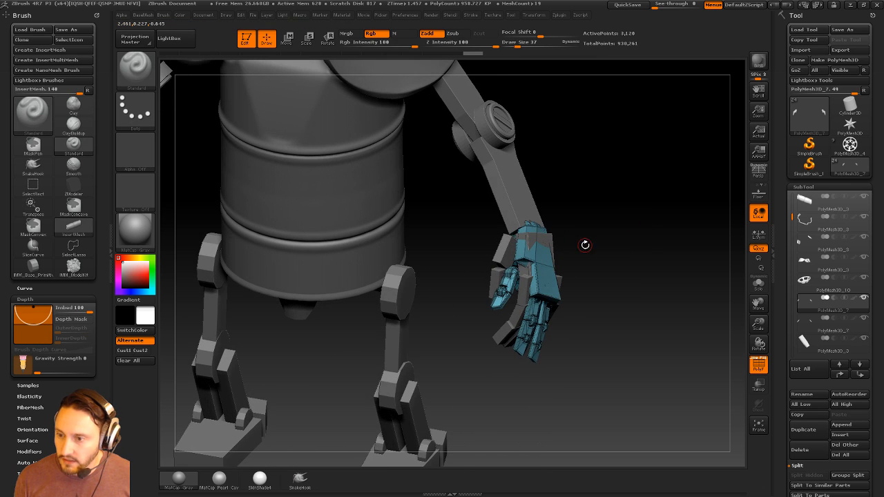
{"action": "key", "text": "s"}
{"action": "key", "text": "t"}
{"action": "key", "text": "s"}
{"action": "left_click", "coordinate": [545, 241], "text": "alt"}
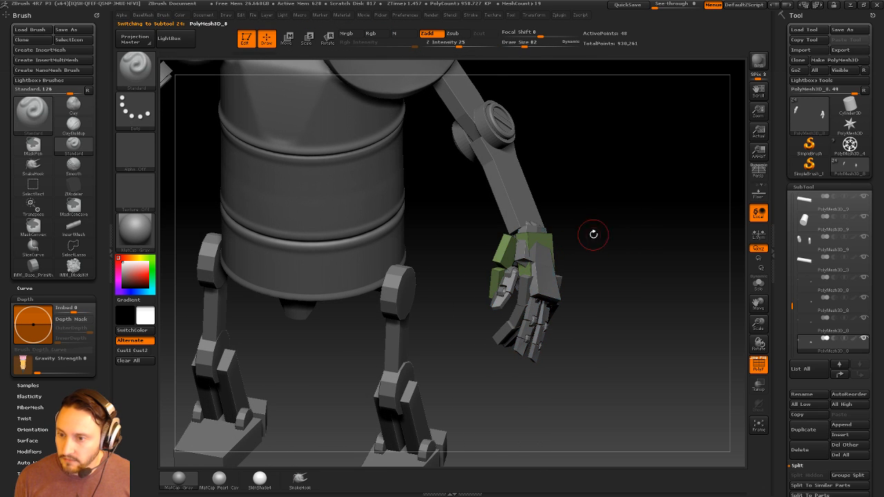
{"action": "left_click", "coordinate": [801, 451]}
{"action": "left_click", "coordinate": [801, 449]}
{"action": "left_click", "coordinate": [801, 450]}
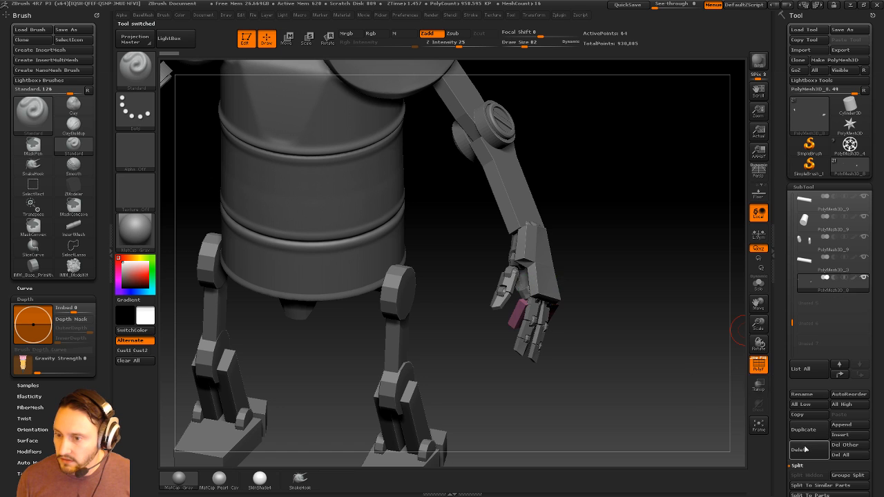
{"action": "left_click", "coordinate": [801, 450]}
Move the new hand slightly sideways to line up with the forearm's wrist and set the Standard brush's draw size to 232.
{"action": "left_click_drag", "start_coordinate": [665, 274], "coordinate": [518, 253], "text": "alt"}
{"action": "key", "text": "w"}
{"action": "left_click_drag", "start_coordinate": [466, 282], "coordinate": [642, 281]}
{"action": "left_click_drag", "start_coordinate": [555, 282], "coordinate": [546, 285]}
{"action": "key", "text": "q"}
{"action": "mouse_move", "coordinate": [676, 227]}
{"action": "left_mouse_down"}
{"action": "mouse_move", "coordinate": [627, 221]}
{"action": "mouse_move", "coordinate": [680, 189]}
{"action": "mouse_move", "coordinate": [525, 278]}
{"action": "left_mouse_up"}
{"action": "key", "text": "s"}
{"action": "left_click", "coordinate": [352, 346]}
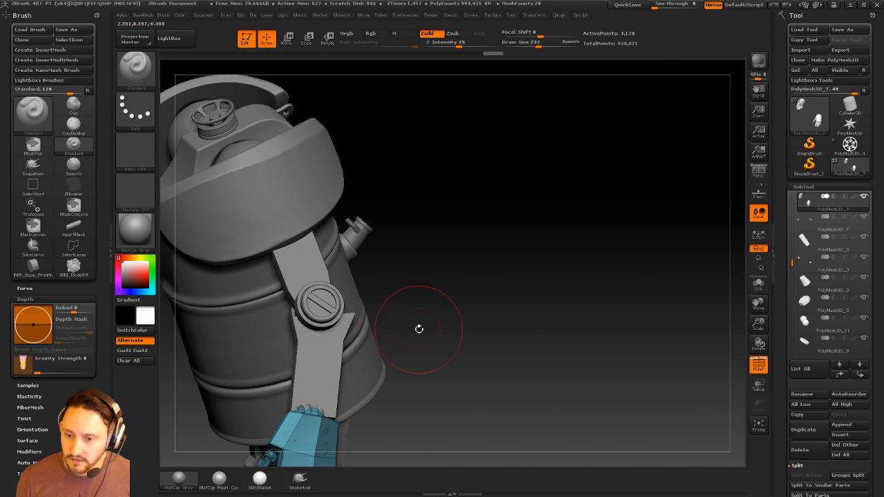
Select the forearm and pull the edge of its wrist end slightly upward with the Move brush.
{"action": "left_click_drag", "start_coordinate": [419, 330], "coordinate": [488, 219], "text": "alt"}
{"action": "key", "text": "s"}
{"action": "left_click", "coordinate": [391, 272], "text": "alt"}
{"action": "mouse_move", "coordinate": [594, 245]}
{"action": "left_mouse_down", "text": "alt"}
{"action": "mouse_move", "coordinate": [631, 276]}
{"action": "mouse_move", "coordinate": [673, 334]}
{"action": "mouse_move", "coordinate": [698, 336]}
{"action": "mouse_move", "coordinate": [692, 344]}
{"action": "mouse_move", "coordinate": [677, 280]}
{"action": "left_mouse_up", "text": "alt"}
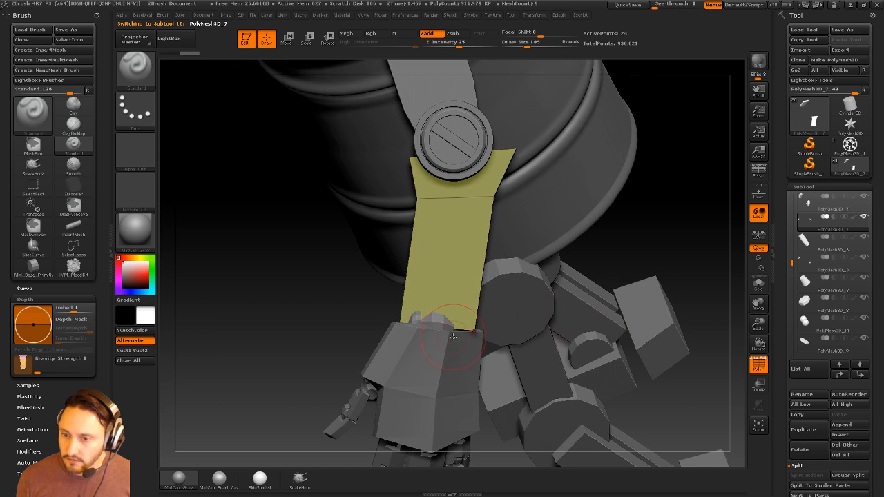
{"action": "key", "text": "s"}
{"action": "left_click", "coordinate": [428, 332]}
{"action": "key", "text": "b"}
{"action": "key", "text": "m"}
{"action": "key", "text": "v"}
{"action": "left_click_drag", "start_coordinate": [400, 322], "coordinate": [396, 299]}
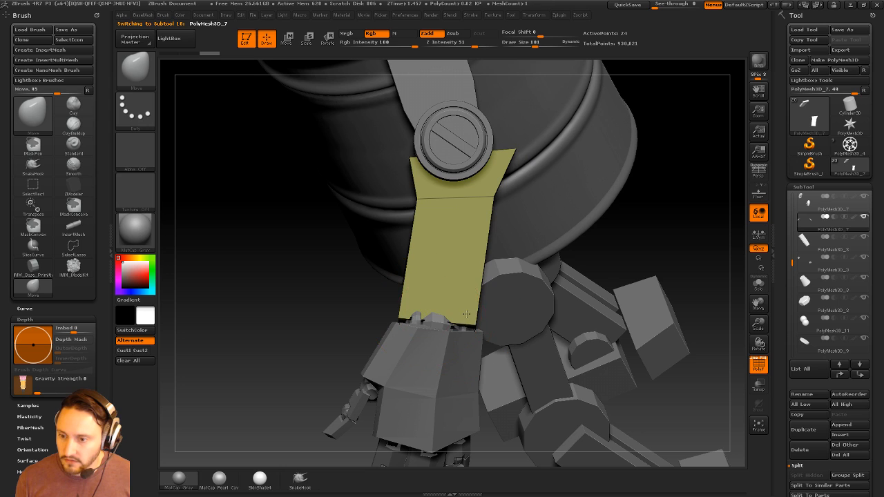
Insert a single lengthwise edge loop along the forearm with ZModeler and bevel it into a centre strip.
{"action": "key", "text": "b"}
{"action": "key", "text": "z"}
{"action": "key", "text": "m"}
{"action": "key", "text": "space"}
{"action": "left_click", "coordinate": [455, 213]}
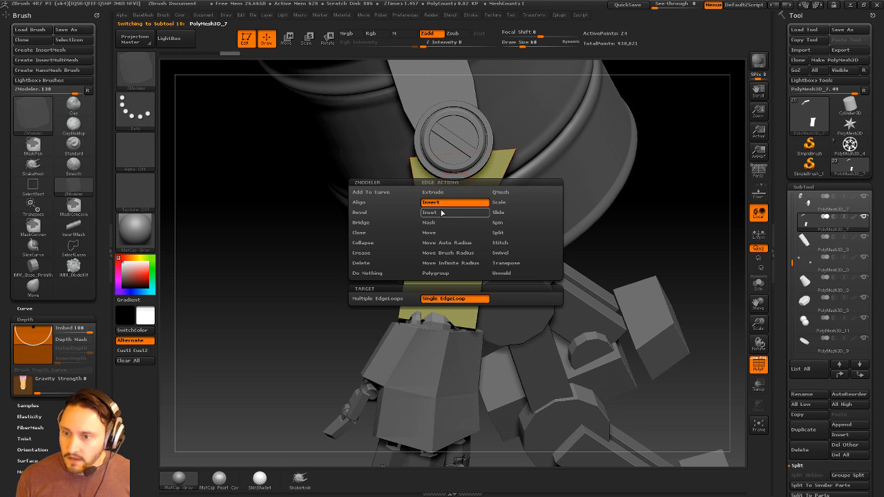
{"action": "left_click", "coordinate": [431, 298]}
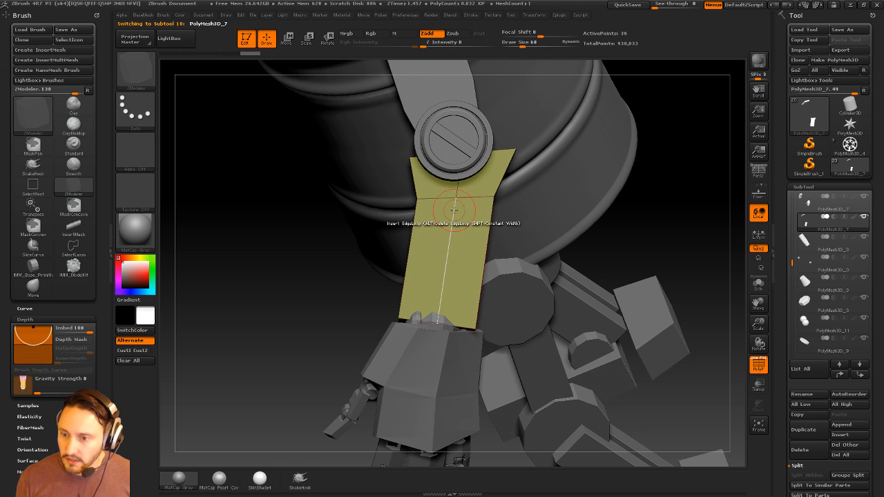
{"action": "key", "text": "space"}
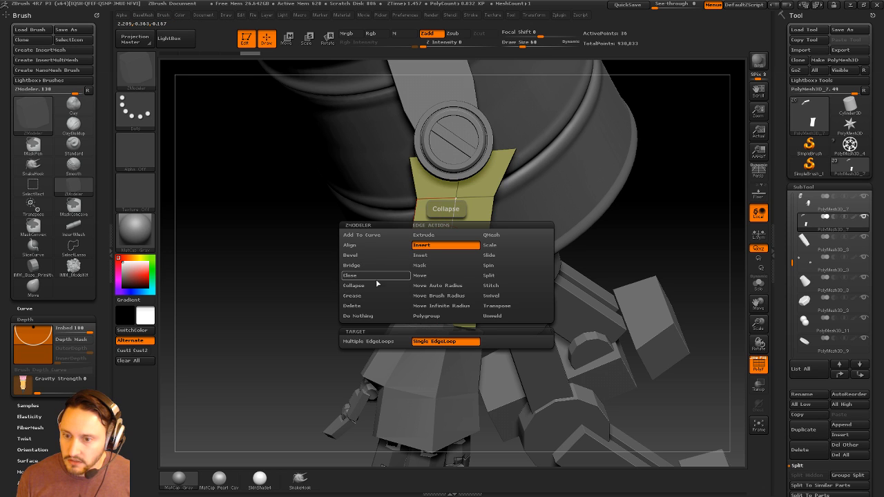
{"action": "left_click", "coordinate": [377, 255]}
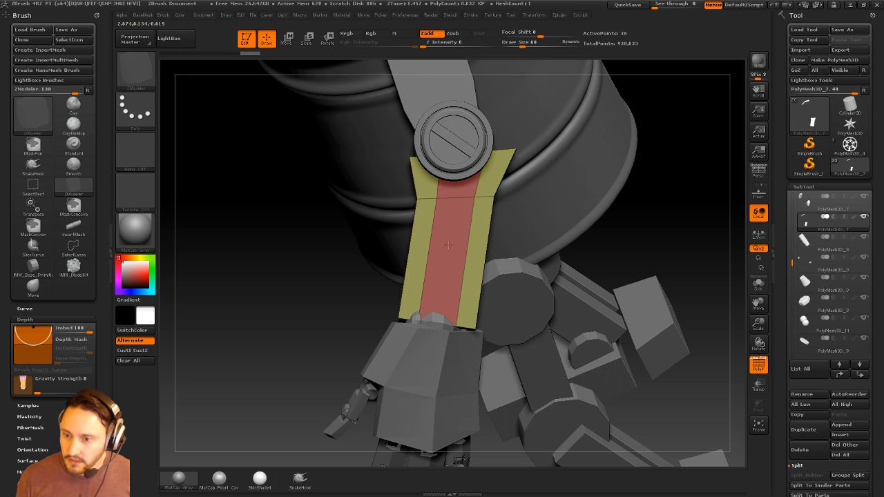
Insert an edge loop across the forearm near the wrist and cut a notch into the centre of its end.
{"action": "key", "text": "space"}
{"action": "left_click", "coordinate": [456, 255]}
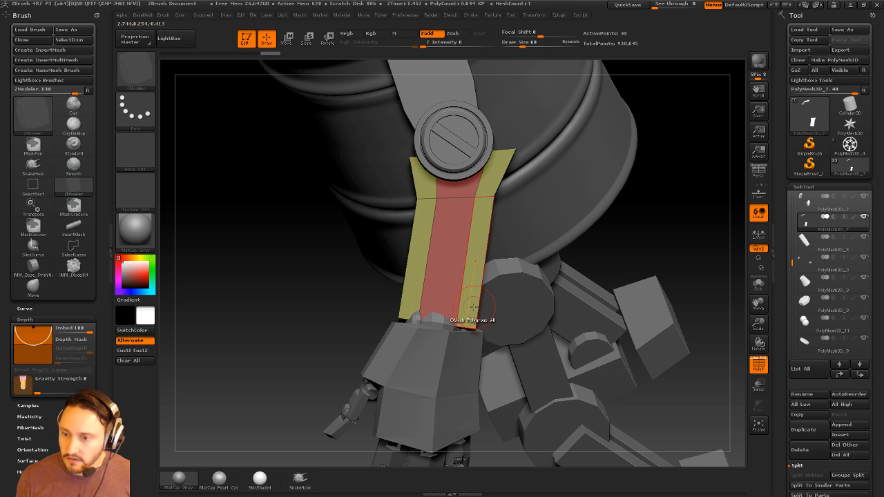
{"action": "key", "text": "space"}
{"action": "left_click", "coordinate": [448, 246]}
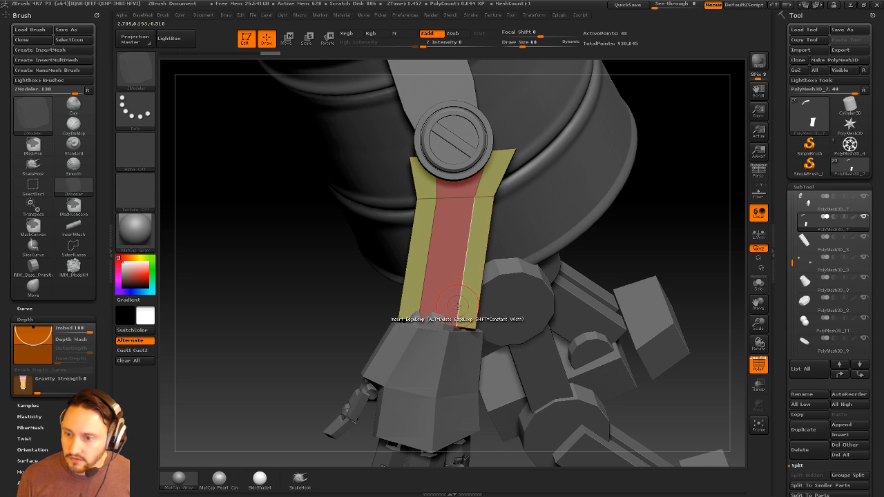
{"action": "left_click", "coordinate": [759, 285]}
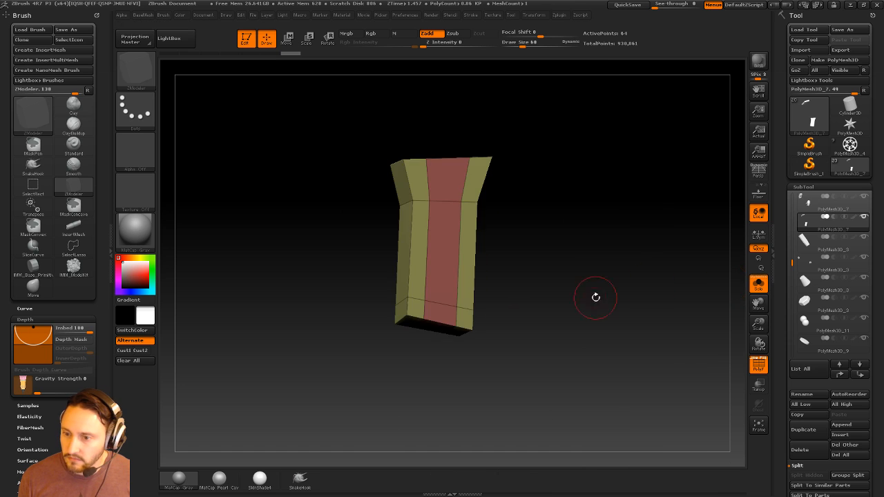
{"action": "key", "text": "space"}
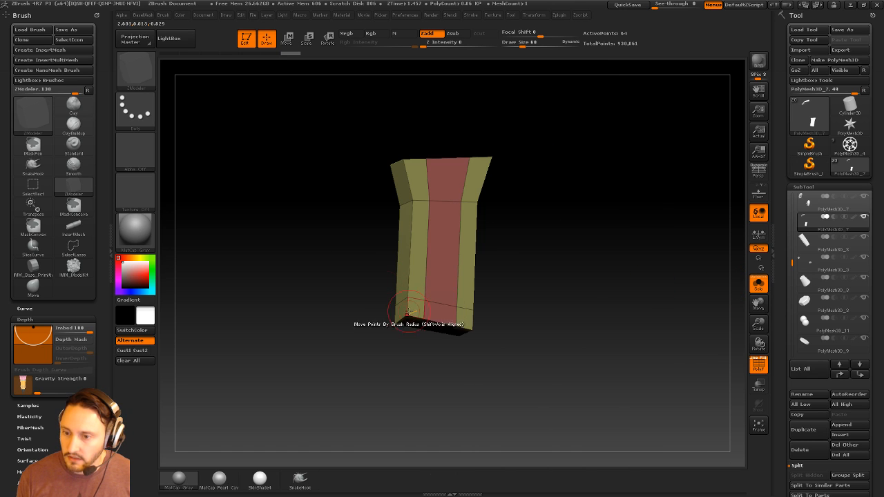
{"action": "left_click", "coordinate": [758, 284]}
{"action": "mouse_move", "coordinate": [675, 245]}
{"action": "left_mouse_down"}
{"action": "mouse_move", "coordinate": [684, 250]}
{"action": "mouse_move", "coordinate": [669, 257]}
{"action": "mouse_move", "coordinate": [714, 280]}
{"action": "left_mouse_up"}
Select the hand with the Standard brush active, then rotate and move it to fit the notched wrist end of the forearm.
{"action": "key", "text": "b"}
{"action": "key", "text": "s"}
{"action": "key", "text": "t"}
{"action": "left_click", "coordinate": [447, 357], "text": "alt"}
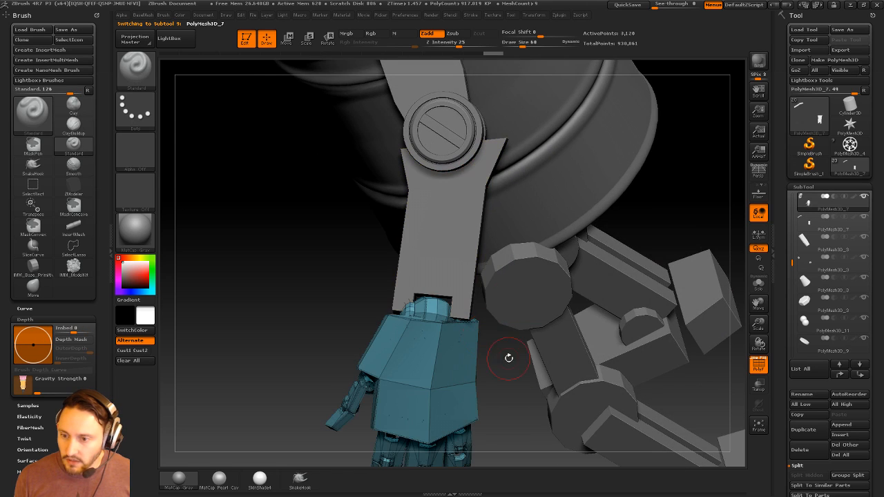
{"action": "mouse_move", "coordinate": [509, 357]}
{"action": "left_mouse_down"}
{"action": "mouse_move", "coordinate": [524, 326]}
{"action": "mouse_move", "coordinate": [633, 245]}
{"action": "mouse_move", "coordinate": [706, 302]}
{"action": "mouse_move", "coordinate": [688, 306]}
{"action": "mouse_move", "coordinate": [674, 263]}
{"action": "left_mouse_up"}
{"action": "key", "text": "r"}
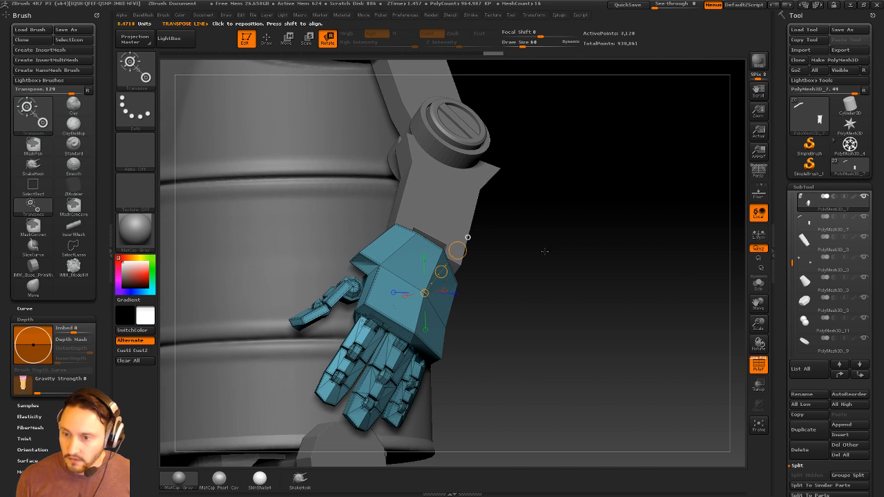
{"action": "left_click_drag", "start_coordinate": [545, 252], "coordinate": [546, 245]}
{"action": "left_click_drag", "start_coordinate": [443, 270], "coordinate": [615, 135]}
{"action": "key", "text": "w"}
{"action": "left_click_drag", "start_coordinate": [535, 209], "coordinate": [424, 307]}
{"action": "key", "text": "q"}
{"action": "mouse_move", "coordinate": [652, 231]}
{"action": "left_mouse_down", "text": "alt"}
{"action": "mouse_move", "coordinate": [621, 213]}
{"action": "mouse_move", "coordinate": [564, 247]}
{"action": "left_mouse_up", "text": "alt"}
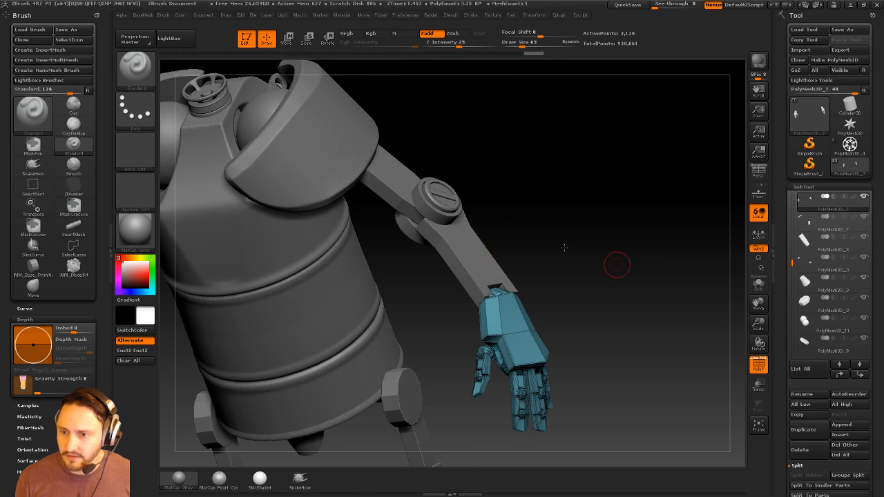
Select the upper arm and adjust its rotation between the shoulder and the elbow joint.
{"action": "left_click", "coordinate": [482, 247], "text": "alt"}
{"action": "left_click_drag", "start_coordinate": [546, 206], "coordinate": [530, 281]}
{"action": "left_click", "coordinate": [483, 205], "text": "alt"}
{"action": "left_click_drag", "start_coordinate": [421, 212], "coordinate": [436, 266], "text": "alt"}
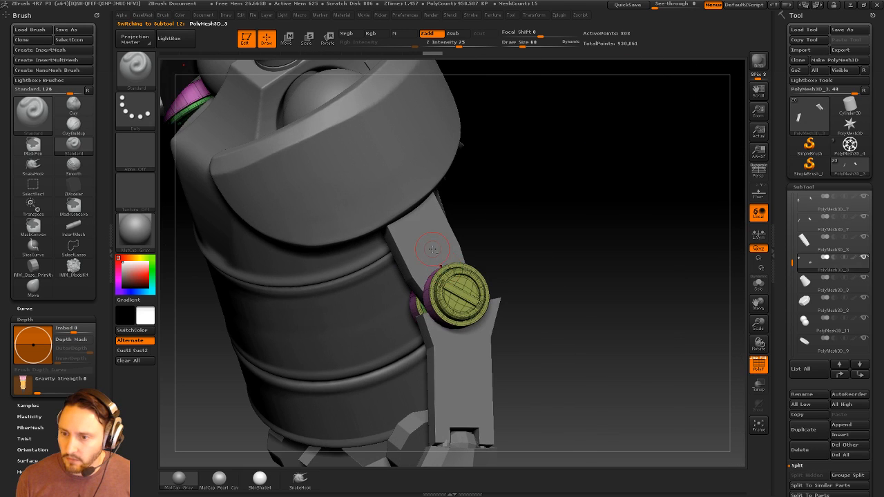
{"action": "left_click", "coordinate": [434, 250], "text": "alt"}
{"action": "left_click_drag", "start_coordinate": [549, 210], "coordinate": [667, 223]}
{"action": "left_click", "coordinate": [459, 194], "text": "alt"}
{"action": "left_click_drag", "start_coordinate": [563, 190], "coordinate": [602, 193]}
{"action": "left_click", "coordinate": [505, 271], "text": "alt"}
{"action": "left_click_drag", "start_coordinate": [570, 269], "coordinate": [591, 218]}
{"action": "key", "text": "r"}
{"action": "mouse_move", "coordinate": [510, 321]}
{"action": "left_mouse_down"}
{"action": "mouse_move", "coordinate": [612, 227]}
{"action": "mouse_move", "coordinate": [604, 216]}
{"action": "mouse_move", "coordinate": [616, 207]}
{"action": "mouse_move", "coordinate": [612, 168]}
{"action": "mouse_move", "coordinate": [626, 162]}
{"action": "mouse_move", "coordinate": [676, 210]}
{"action": "left_mouse_up"}
{"action": "key", "text": "q"}
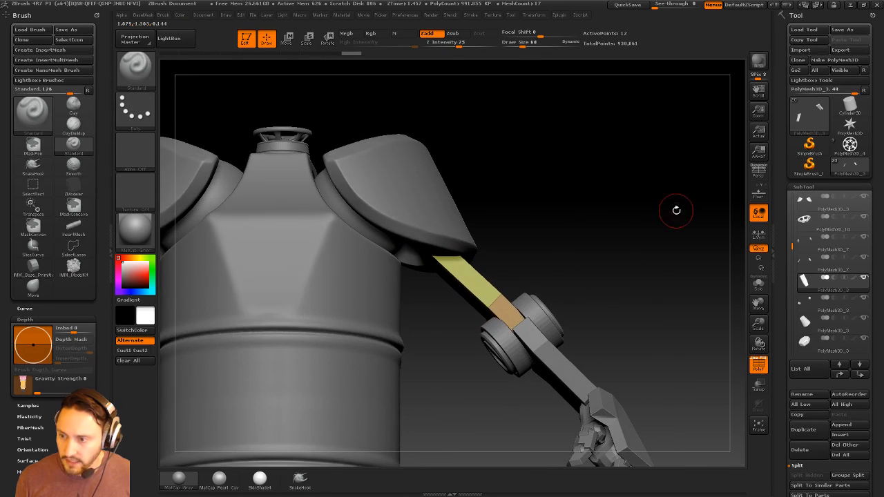
Show the other parts as transparent, mask the upper arm's elbow end and extend its free end into the shoulder.
{"action": "left_click", "coordinate": [758, 284]}
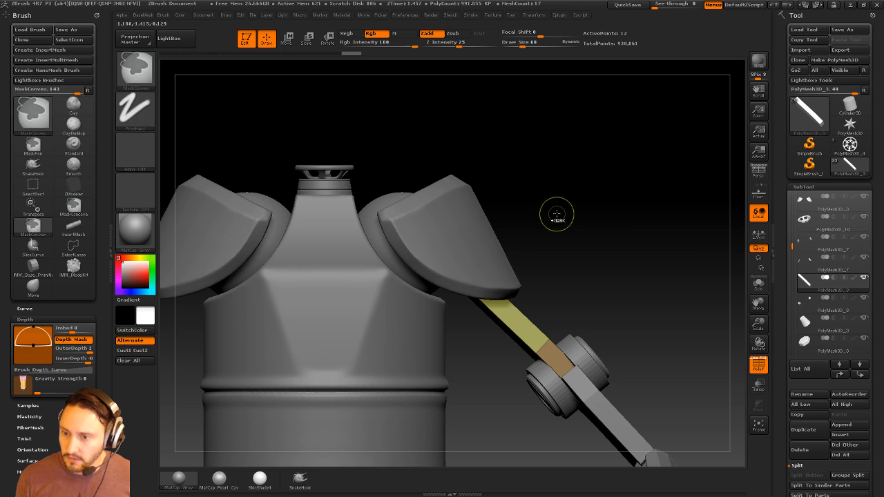
{"action": "left_click", "coordinate": [758, 385]}
{"action": "left_click_drag", "start_coordinate": [510, 195], "coordinate": [432, 297], "text": "ctrl"}
{"action": "left_click", "coordinate": [621, 203], "text": "ctrl"}
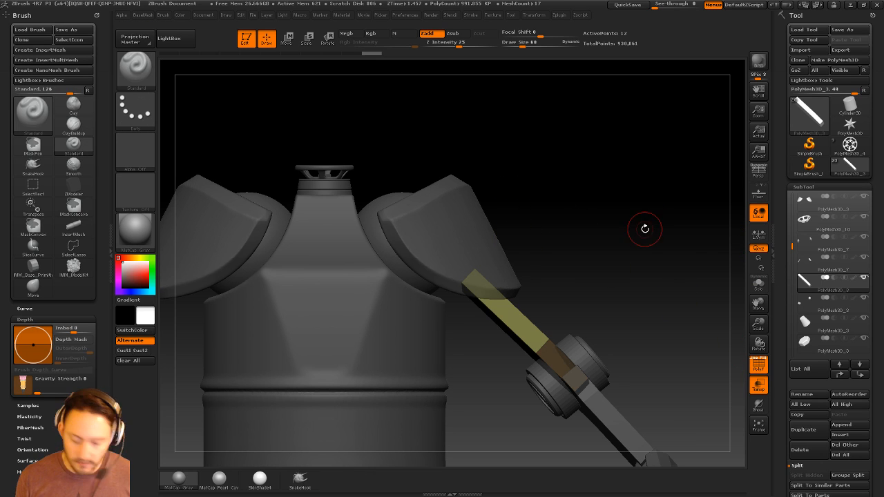
{"action": "key", "text": "w"}
{"action": "left_click", "coordinate": [758, 284]}
{"action": "left_click_drag", "start_coordinate": [679, 329], "coordinate": [695, 316]}
{"action": "left_click", "coordinate": [597, 396]}
{"action": "left_click", "coordinate": [758, 285]}
{"action": "left_click_drag", "start_coordinate": [707, 266], "coordinate": [672, 245], "text": "alt"}
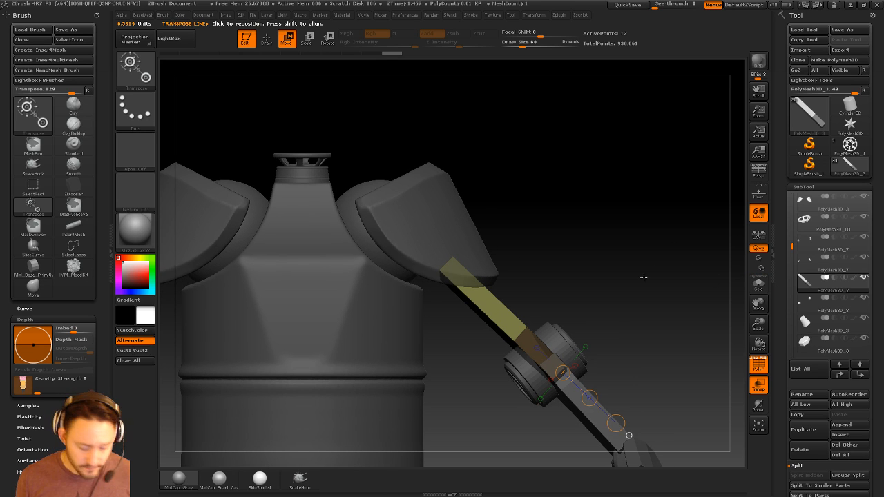
{"action": "left_click_drag", "start_coordinate": [616, 423], "coordinate": [627, 434]}
{"action": "key", "text": "q"}
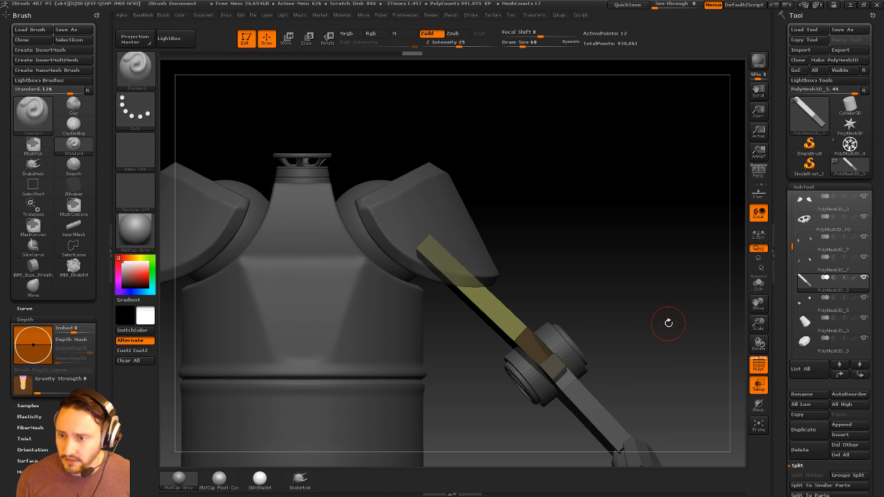
Turn off transparency and the polyframe display to inspect how the lengthened upper arm meets the shoulder.
{"action": "mouse_move", "coordinate": [667, 322]}
{"action": "left_mouse_down"}
{"action": "mouse_move", "coordinate": [677, 359]}
{"action": "mouse_move", "coordinate": [704, 365]}
{"action": "mouse_move", "coordinate": [684, 293]}
{"action": "left_mouse_up"}
{"action": "left_click_drag", "start_coordinate": [684, 294], "coordinate": [659, 260], "text": "alt"}
{"action": "right_click_drag", "start_coordinate": [659, 259], "coordinate": [649, 236], "text": "ctrl"}
{"action": "left_click_drag", "start_coordinate": [663, 276], "coordinate": [767, 372]}
{"action": "left_click", "coordinate": [766, 371]}
{"action": "left_click", "coordinate": [760, 385]}
{"action": "left_click_drag", "start_coordinate": [706, 361], "coordinate": [712, 358], "text": "shift"}
{"action": "right_click_drag", "start_coordinate": [712, 358], "coordinate": [655, 310], "text": "ctrl"}
{"action": "left_click_drag", "start_coordinate": [655, 310], "coordinate": [683, 262], "text": "shift"}
{"action": "right_click_drag", "start_coordinate": [683, 262], "coordinate": [680, 290], "text": "ctrl"}
{"action": "key", "text": "s"}
{"action": "left_click", "coordinate": [449, 306]}
Examine both arms from several sides and check the hand, forearm and elbow subtools for missing mirrored parts.
{"action": "left_click_drag", "start_coordinate": [556, 193], "coordinate": [601, 279], "text": "alt"}
{"action": "right_click_drag", "start_coordinate": [601, 280], "coordinate": [661, 262], "text": "ctrl"}
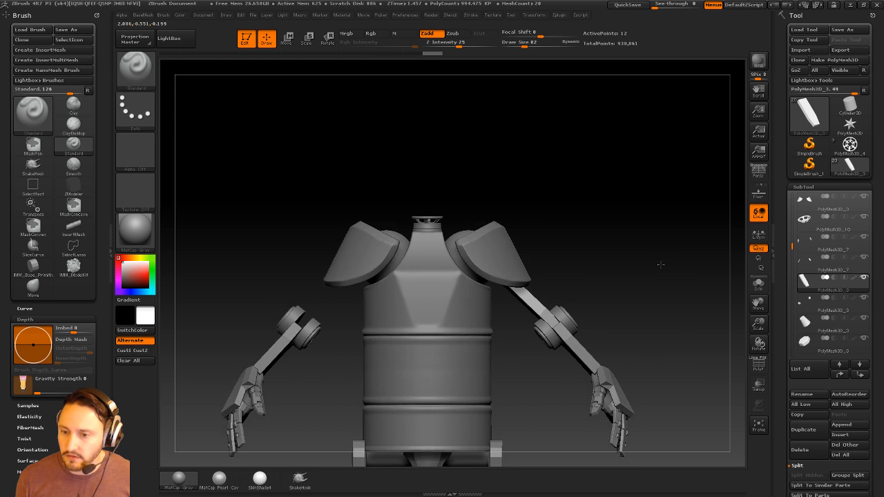
{"action": "mouse_move", "coordinate": [661, 262]}
{"action": "left_mouse_down"}
{"action": "mouse_move", "coordinate": [659, 299]}
{"action": "mouse_move", "coordinate": [630, 238]}
{"action": "left_mouse_up"}
{"action": "left_click", "coordinate": [609, 284], "text": "alt"}
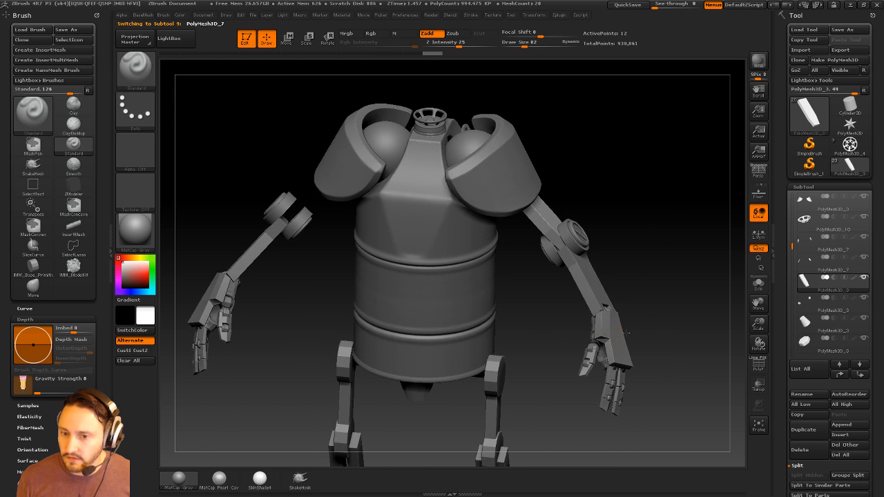
{"action": "left_click_drag", "start_coordinate": [641, 270], "coordinate": [654, 296], "text": "alt"}
{"action": "left_click", "coordinate": [607, 304], "text": "alt"}
{"action": "left_click", "coordinate": [592, 267], "text": "alt"}
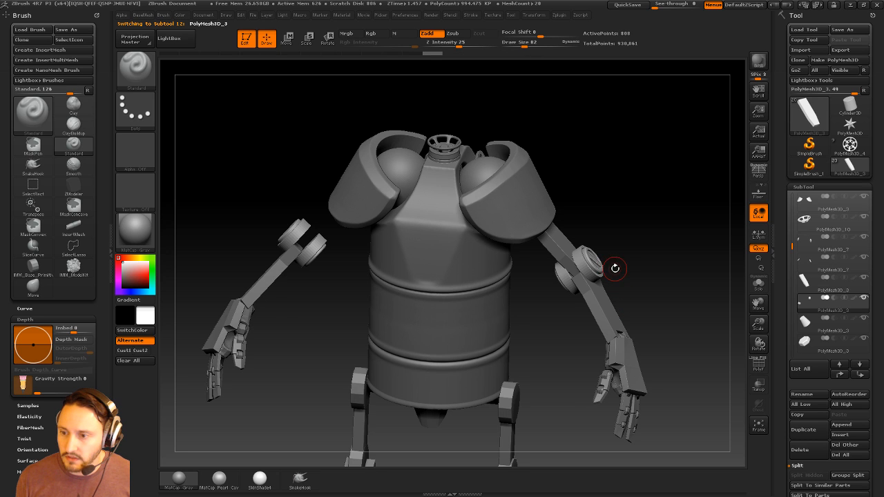
{"action": "left_click_drag", "start_coordinate": [645, 227], "coordinate": [657, 261], "text": "alt"}
{"action": "right_click_drag", "start_coordinate": [657, 260], "coordinate": [658, 277], "text": "ctrl"}
{"action": "left_click_drag", "start_coordinate": [658, 276], "coordinate": [680, 283]}
{"action": "right_click_drag", "start_coordinate": [680, 282], "coordinate": [661, 241], "text": "ctrl"}
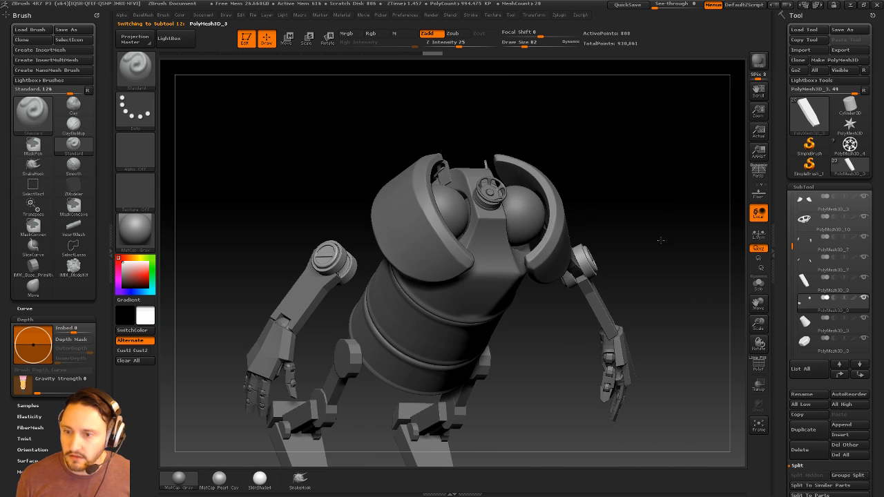
{"action": "left_click_drag", "start_coordinate": [675, 244], "coordinate": [630, 211]}
Select the upper arm and copy it to the opposite side with Mirror And Weld.
{"action": "left_click", "coordinate": [573, 254], "text": "alt"}
{"action": "right_click_drag", "start_coordinate": [633, 195], "coordinate": [655, 219], "text": "ctrl"}
{"action": "key", "text": "2"}
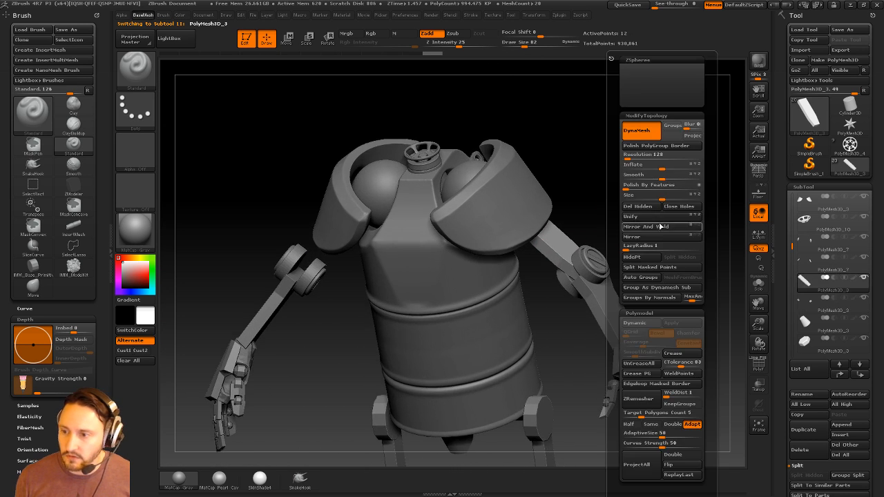
{"action": "left_click", "coordinate": [646, 227]}
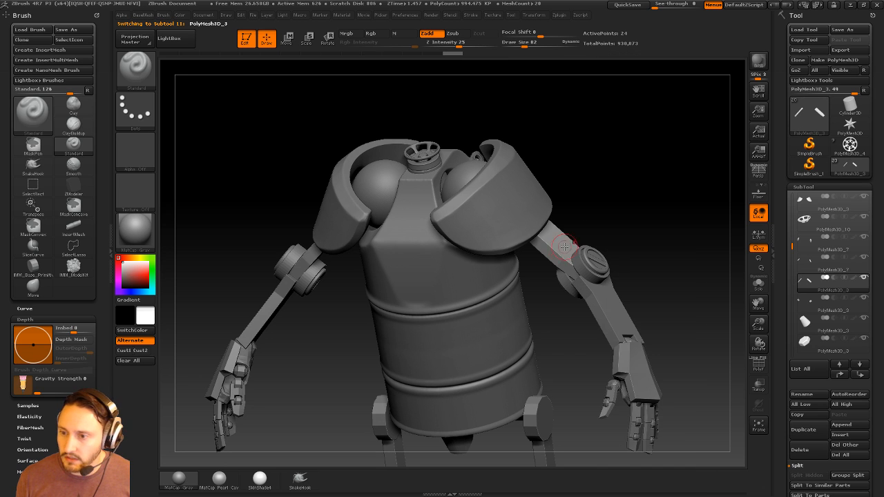
Examine the mirrored arms, the shoulder plates, and the barrel body with its back handle from the front and rear.
{"action": "left_click_drag", "start_coordinate": [593, 196], "coordinate": [639, 142], "text": "alt"}
{"action": "left_click", "coordinate": [545, 243], "text": "alt"}
{"action": "left_click", "coordinate": [480, 235], "text": "alt"}
{"action": "left_click", "coordinate": [452, 297], "text": "alt"}
{"action": "right_click_drag", "start_coordinate": [666, 376], "coordinate": [679, 338], "text": "ctrl"}
{"action": "left_click_drag", "start_coordinate": [679, 337], "coordinate": [647, 220], "text": "alt"}
{"action": "left_click_drag", "start_coordinate": [610, 262], "coordinate": [497, 272]}
{"action": "left_click_drag", "start_coordinate": [562, 240], "coordinate": [643, 213]}
{"action": "right_click_drag", "start_coordinate": [642, 212], "coordinate": [608, 266], "text": "ctrl"}
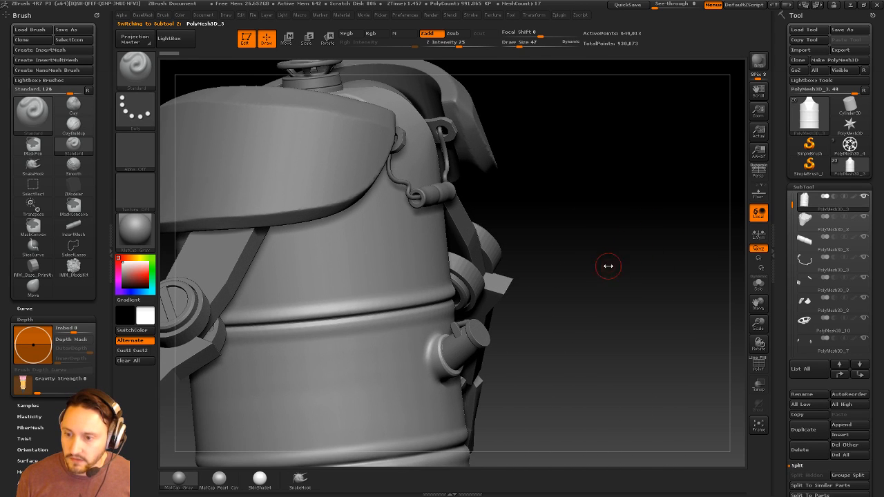
{"action": "left_click_drag", "start_coordinate": [625, 266], "coordinate": [581, 298]}
{"action": "left_click", "coordinate": [432, 203], "text": "alt"}
{"action": "left_click_drag", "start_coordinate": [635, 113], "coordinate": [631, 134]}
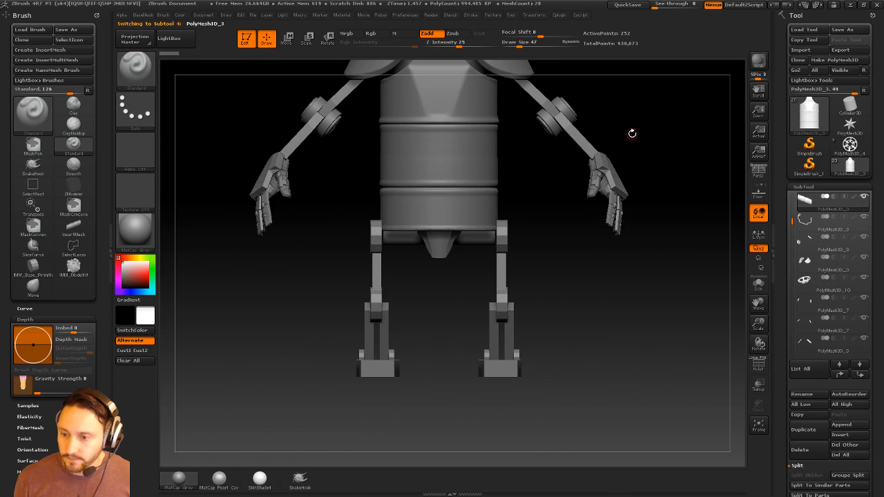
Select the legs subtool and display its polygroups with the polyframe to inspect the leg parts.
{"action": "left_click", "coordinate": [505, 293], "text": "alt"}
{"action": "left_click_drag", "start_coordinate": [626, 279], "coordinate": [592, 292], "text": "shift"}
{"action": "right_click_drag", "start_coordinate": [591, 292], "coordinate": [625, 227], "text": "ctrl"}
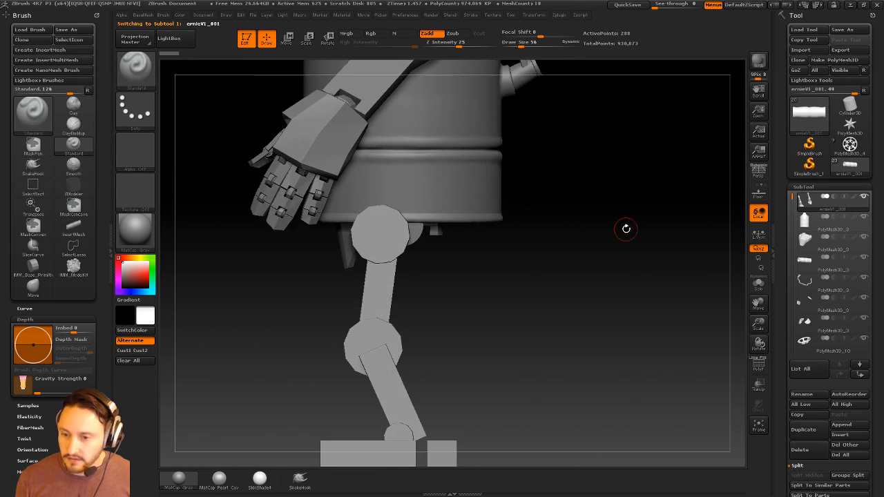
{"action": "mouse_move", "coordinate": [589, 316]}
{"action": "left_mouse_down", "text": "alt"}
{"action": "mouse_move", "coordinate": [612, 271]}
{"action": "mouse_move", "coordinate": [708, 298]}
{"action": "mouse_move", "coordinate": [586, 308]}
{"action": "left_mouse_up", "text": "alt"}
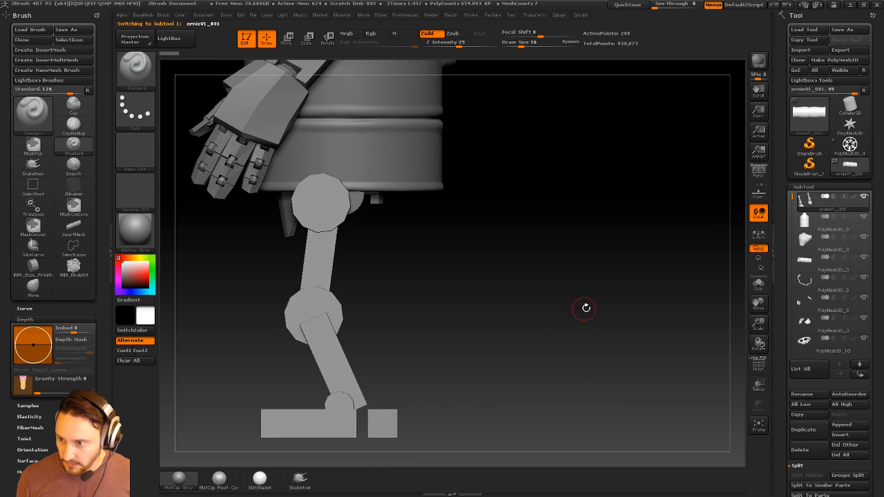
{"action": "left_click_drag", "start_coordinate": [670, 316], "coordinate": [687, 349], "text": "alt"}
{"action": "left_click", "coordinate": [753, 364]}
{"action": "right_click_drag", "start_coordinate": [687, 350], "coordinate": [699, 359], "text": "ctrl"}
{"action": "left_click_drag", "start_coordinate": [699, 359], "coordinate": [687, 350]}
{"action": "right_click_drag", "start_coordinate": [686, 350], "coordinate": [681, 337], "text": "ctrl"}
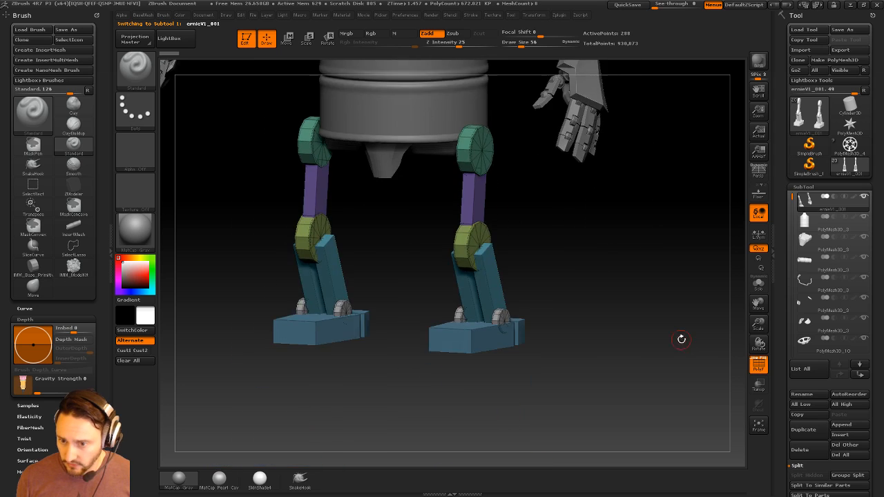
{"action": "left_click_drag", "start_coordinate": [681, 337], "coordinate": [667, 333], "text": "alt"}
{"action": "left_click_drag", "start_coordinate": [532, 247], "coordinate": [573, 404], "text": "alt"}
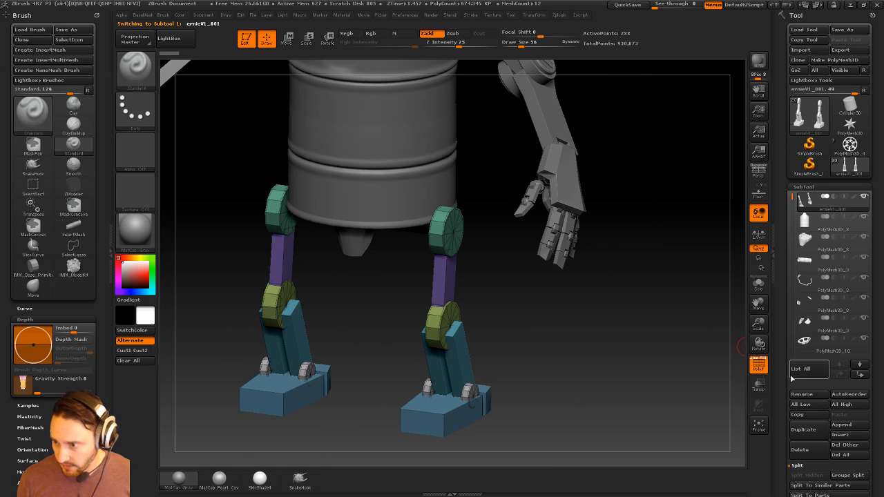
Move the legs subtool to the end of the list, split it with Groups Split and select the hip joints.
{"action": "mouse_move", "coordinate": [792, 379]}
{"action": "left_mouse_down"}
{"action": "mouse_move", "coordinate": [783, 347]}
{"action": "mouse_move", "coordinate": [787, 249]}
{"action": "left_mouse_up"}
{"action": "left_click", "coordinate": [862, 232], "text": "shift"}
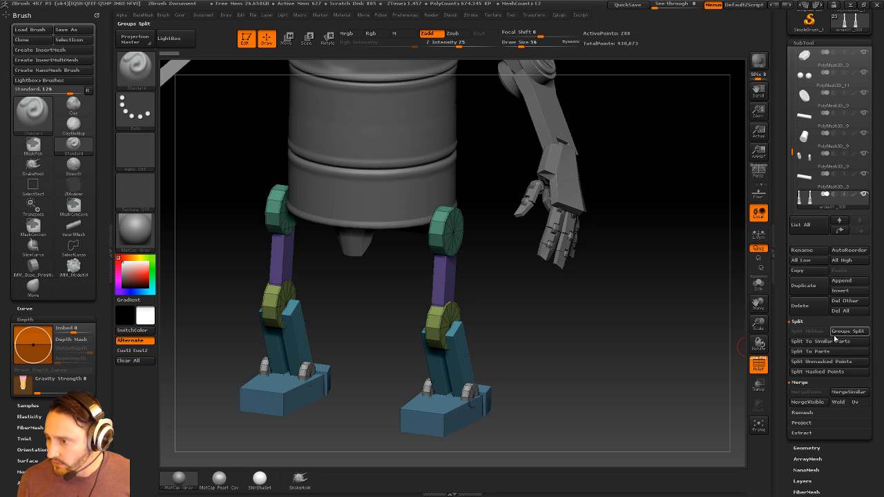
{"action": "left_click", "coordinate": [846, 332]}
{"action": "left_click", "coordinate": [446, 235], "text": "alt"}
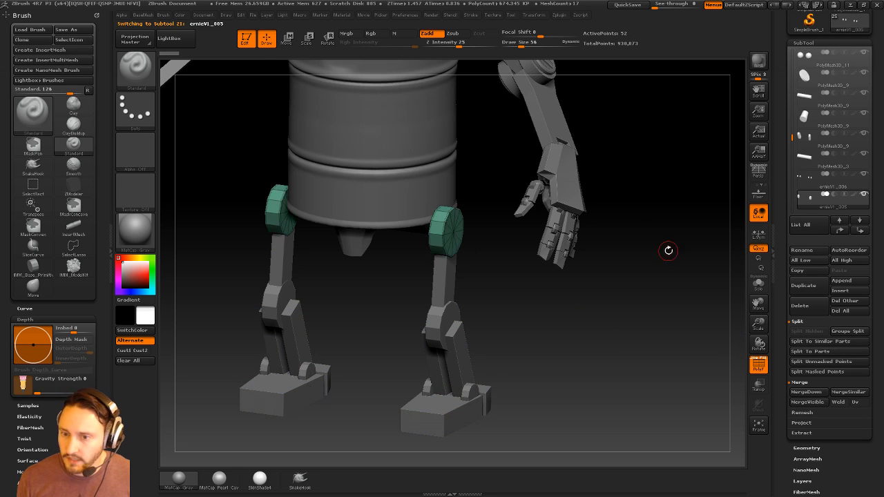
Frame the whole robot, save the project with QuickSave and list the QuickSave files in LightBox.
{"action": "key", "text": "f"}
{"action": "left_click", "coordinate": [628, 4]}
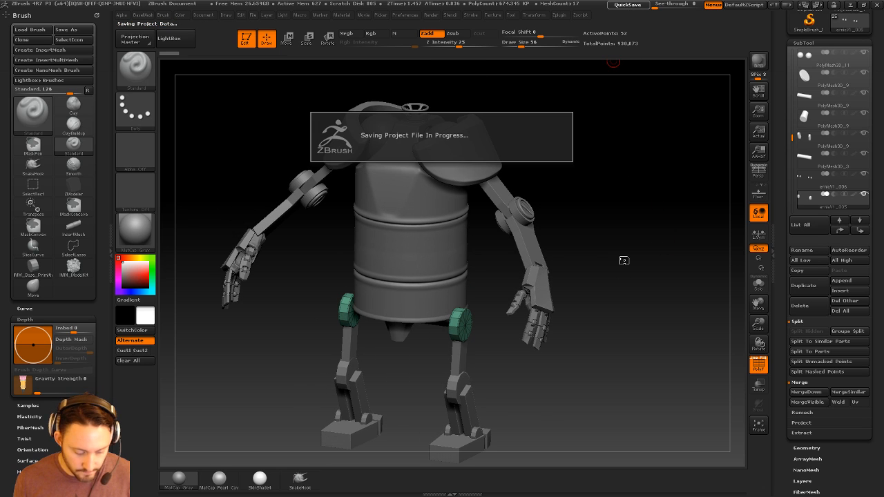
{"action": "key", "text": "comma"}
{"action": "left_click", "coordinate": [450, 64]}
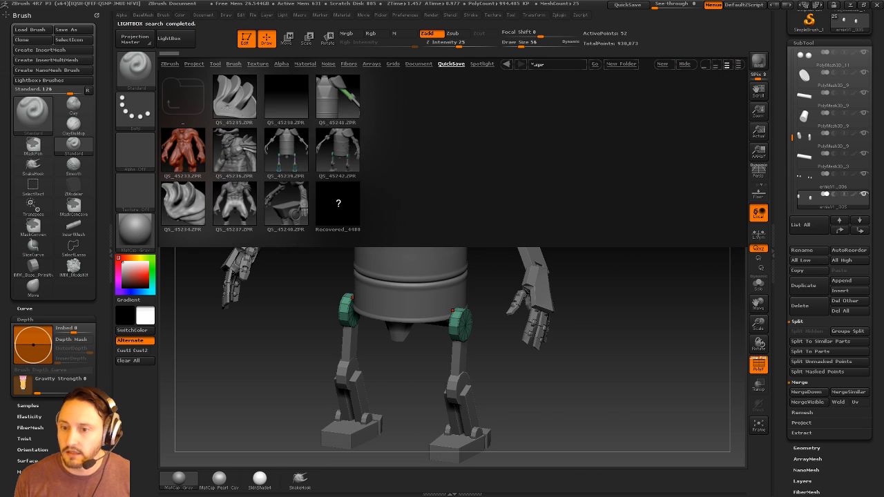
Load the QuickSave project QS_45242.ZPR from LightBox and increase the draw size to 65.
{"action": "double_click", "coordinate": [337, 149]}
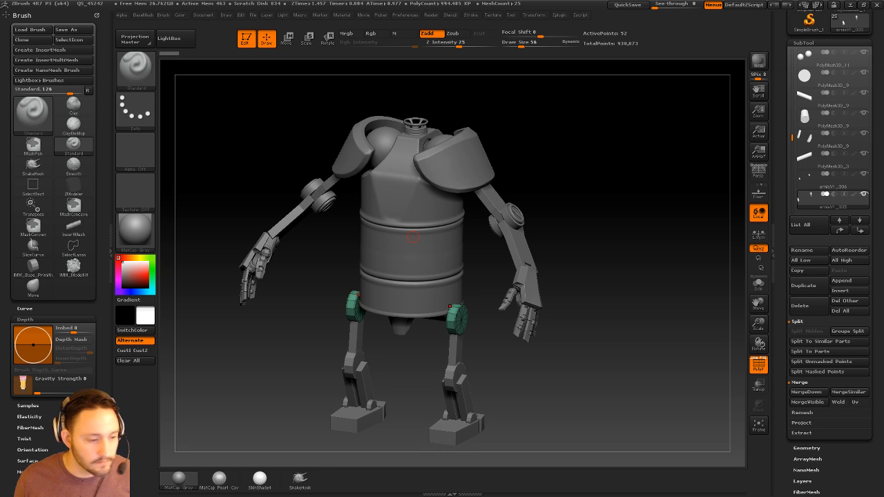
{"action": "mouse_move", "coordinate": [634, 146]}
{"action": "left_mouse_down"}
{"action": "mouse_move", "coordinate": [619, 178]}
{"action": "mouse_move", "coordinate": [631, 192]}
{"action": "mouse_move", "coordinate": [658, 180]}
{"action": "mouse_move", "coordinate": [684, 223]}
{"action": "mouse_move", "coordinate": [667, 329]}
{"action": "mouse_move", "coordinate": [671, 250]}
{"action": "mouse_move", "coordinate": [648, 269]}
{"action": "mouse_move", "coordinate": [651, 241]}
{"action": "mouse_move", "coordinate": [643, 254]}
{"action": "left_mouse_up"}
{"action": "key", "text": "bracketright"}
{"action": "key", "text": "bracketright"}
{"action": "key", "text": "bracketright"}
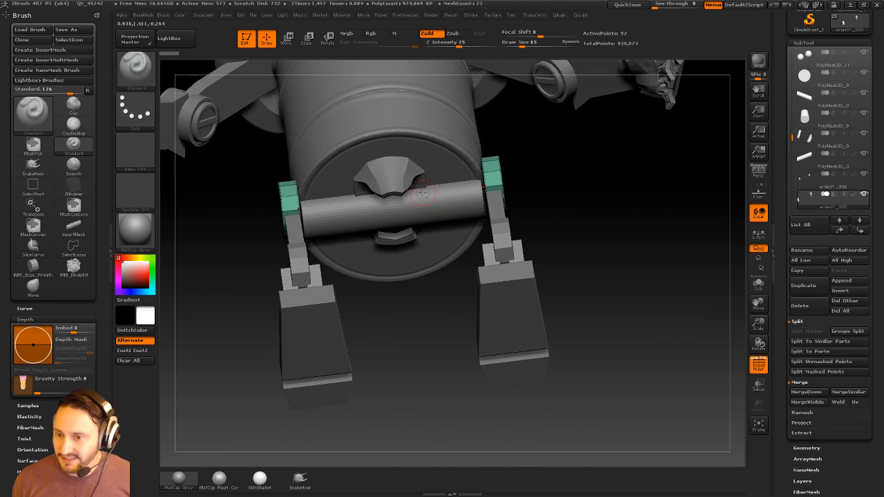
Select the barrel body subtool, check its mesh with the polyframe and hide the polyframe again.
{"action": "left_click", "coordinate": [396, 178], "text": "alt"}
{"action": "left_click_drag", "start_coordinate": [613, 211], "coordinate": [612, 249]}
{"action": "left_click", "coordinate": [478, 213], "text": "alt"}
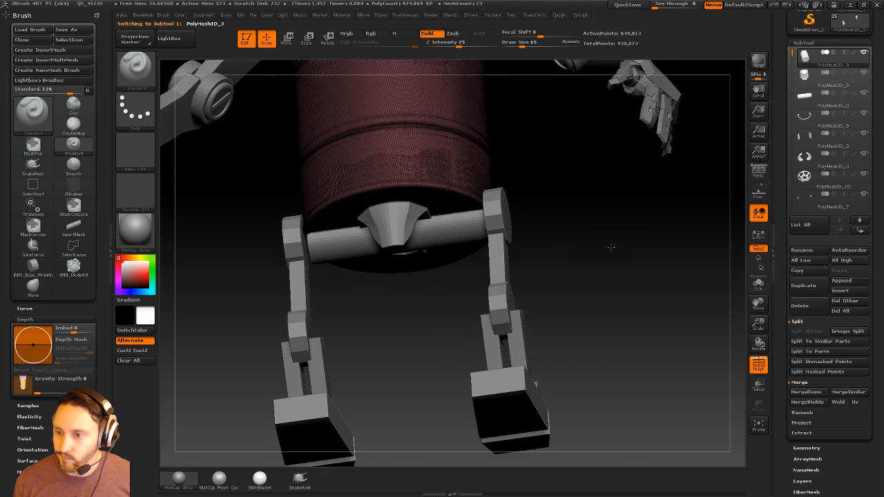
{"action": "left_click", "coordinate": [759, 370]}
{"action": "left_click", "coordinate": [759, 368]}
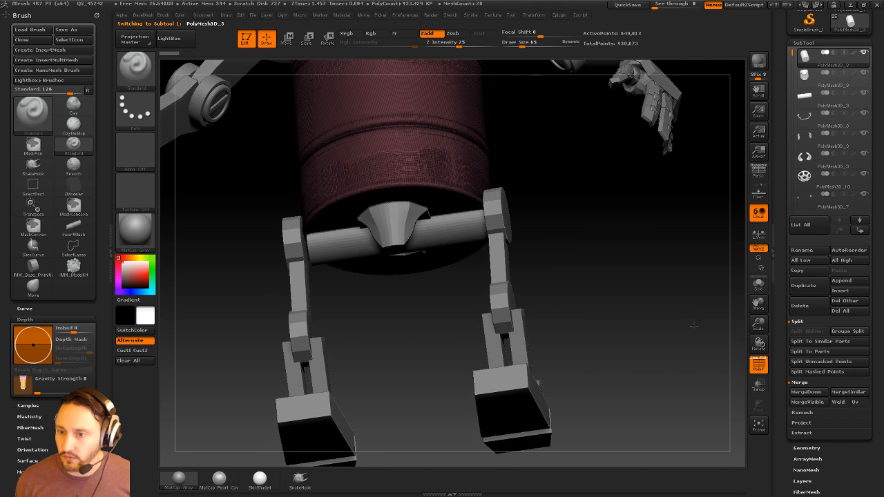
{"action": "left_click_drag", "start_coordinate": [632, 208], "coordinate": [627, 158]}
{"action": "key", "text": "space"}
{"action": "left_click", "coordinate": [757, 358]}
Select the faceted pelvis piece under the barrel, toggle its dynamic subdivision preview and examine it against the hip crossbar.
{"action": "left_click_drag", "start_coordinate": [692, 320], "coordinate": [719, 326], "text": "alt"}
{"action": "left_click", "coordinate": [411, 238], "text": "alt"}
{"action": "key", "text": "shift+d"}
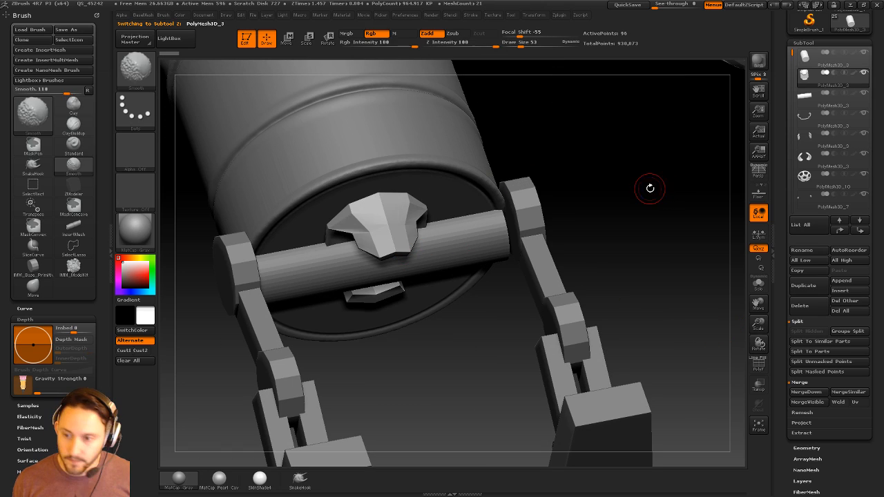
{"action": "key", "text": "d"}
{"action": "mouse_move", "coordinate": [658, 225]}
{"action": "left_mouse_down"}
{"action": "mouse_move", "coordinate": [644, 164]}
{"action": "mouse_move", "coordinate": [662, 266]}
{"action": "mouse_move", "coordinate": [647, 248]}
{"action": "mouse_move", "coordinate": [607, 268]}
{"action": "mouse_move", "coordinate": [692, 290]}
{"action": "mouse_move", "coordinate": [590, 174]}
{"action": "left_mouse_up"}
{"action": "key", "text": "s"}
{"action": "left_click_drag", "start_coordinate": [497, 150], "coordinate": [505, 150]}
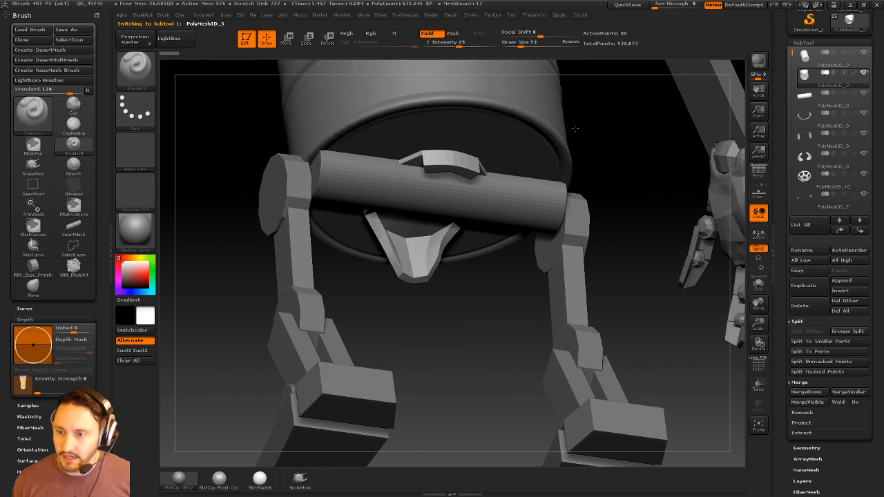
Make the other subtools transparent and try to clip the barrel's lower edge around the hip crossbar with ClipCircleCenter.
{"action": "left_click_drag", "start_coordinate": [647, 175], "coordinate": [727, 293], "text": "alt"}
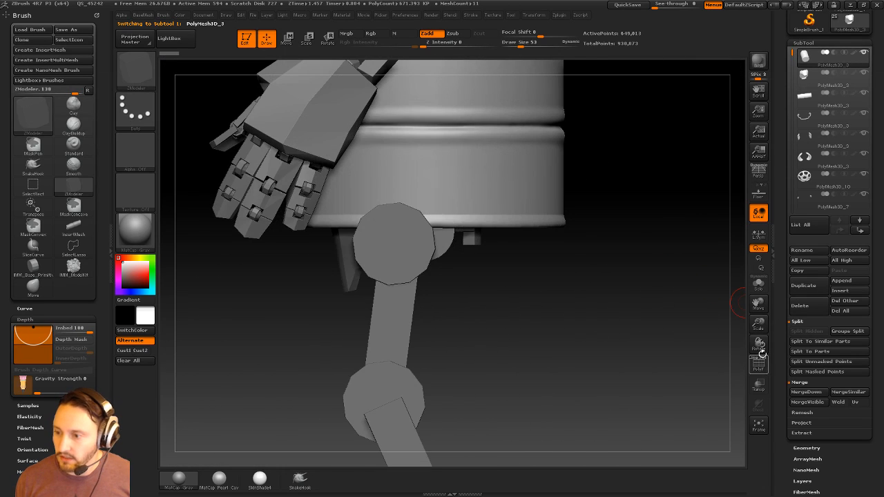
{"action": "left_click", "coordinate": [759, 385]}
{"action": "left_click_drag", "start_coordinate": [685, 326], "coordinate": [690, 343], "text": "alt"}
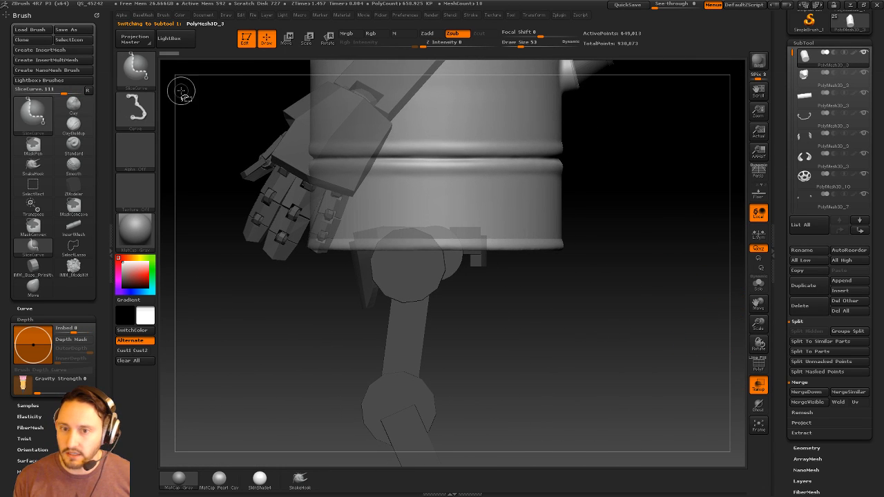
{"action": "key", "text": "b"}
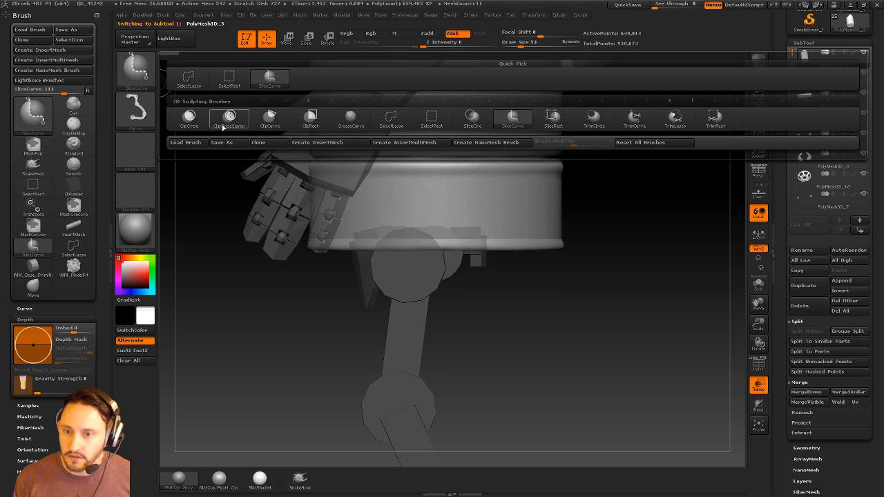
{"action": "left_click", "coordinate": [223, 126]}
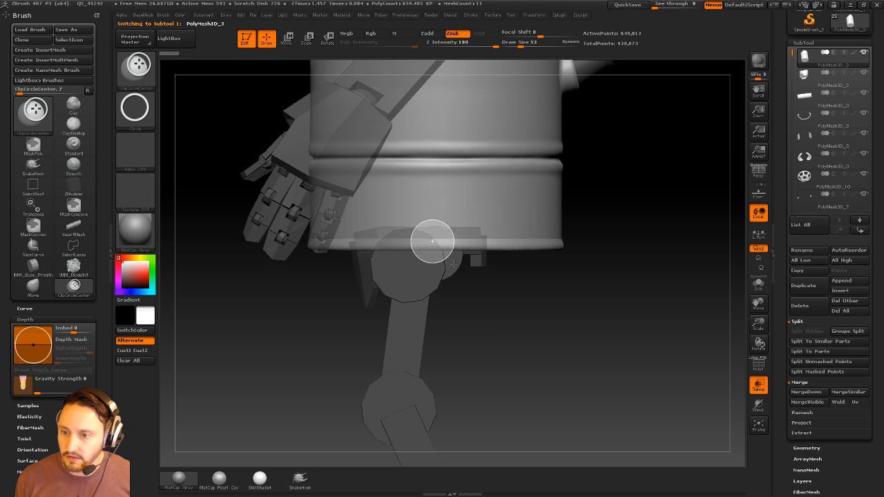
{"action": "mouse_move", "coordinate": [453, 263]}
{"action": "left_mouse_down", "text": "ctrl+shift"}
{"action": "mouse_move", "coordinate": [469, 286]}
{"action": "mouse_move", "coordinate": [477, 279]}
{"action": "left_mouse_up", "text": "ctrl+shift"}
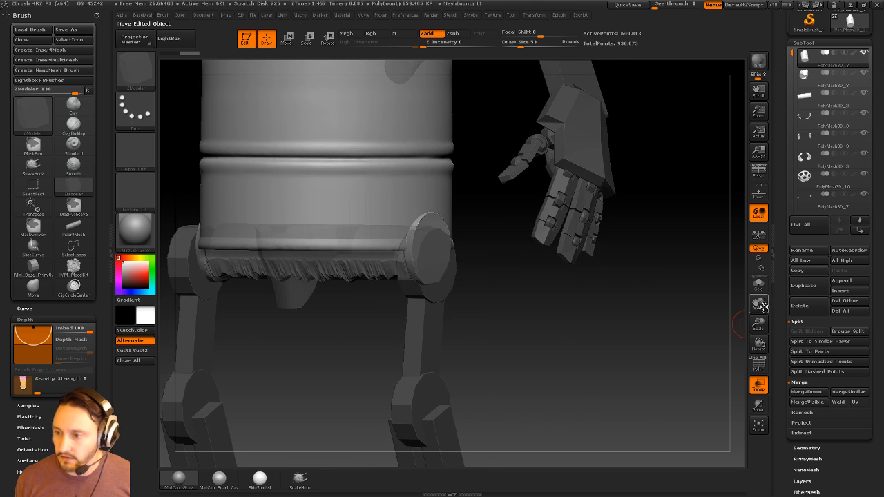
{"action": "left_click", "coordinate": [759, 286]}
{"action": "left_click_drag", "start_coordinate": [708, 317], "coordinate": [610, 289], "text": "shift"}
{"action": "key", "text": "ctrl+z"}
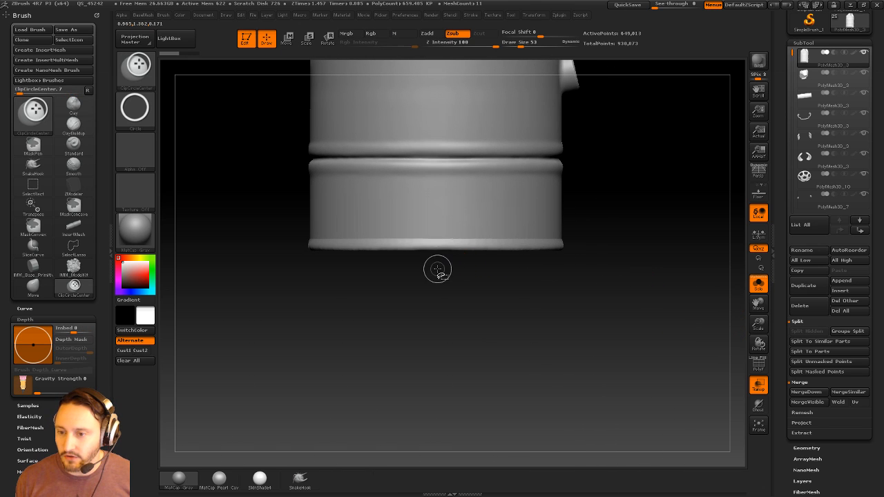
Try a larger circular clip at the isolated barrel's bottom edge and undo it.
{"action": "left_click_drag", "start_coordinate": [471, 283], "coordinate": [477, 304], "text": "ctrl+shift"}
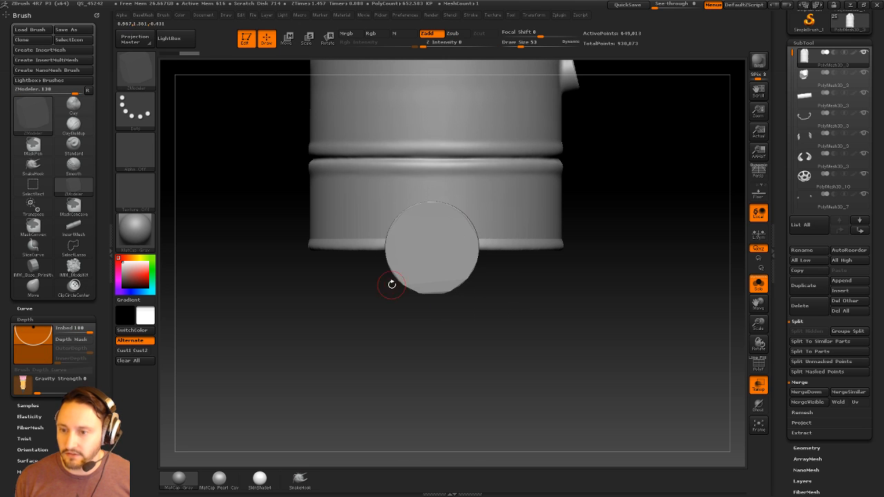
{"action": "left_click_drag", "start_coordinate": [469, 355], "coordinate": [538, 350]}
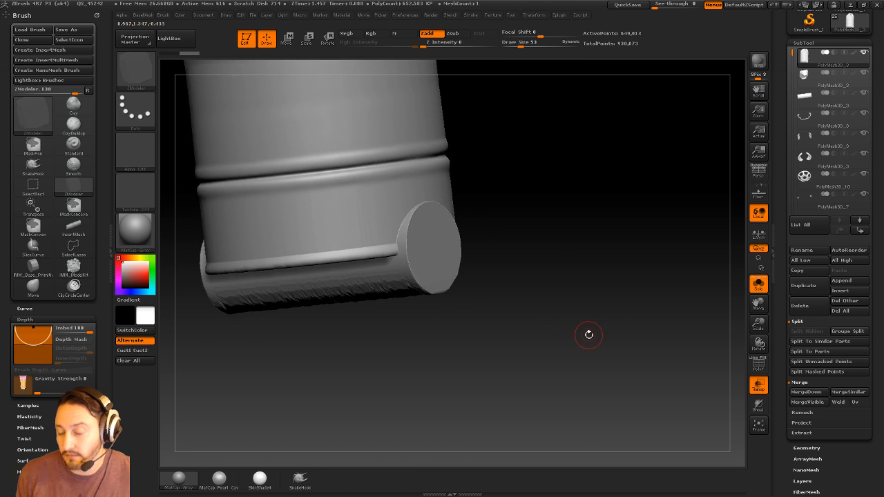
{"action": "key", "text": "ctrl+z"}
Try to clip a round notch through the barrel's bottom edge from the side view, inspect the underside and undo it.
{"action": "left_click_drag", "start_coordinate": [588, 335], "coordinate": [572, 334], "text": "shift"}
{"action": "mouse_move", "coordinate": [434, 285]}
{"action": "left_mouse_down", "text": "ctrl+shift"}
{"action": "mouse_move", "coordinate": [460, 282]}
{"action": "mouse_move", "coordinate": [466, 297]}
{"action": "mouse_move", "coordinate": [505, 323]}
{"action": "mouse_move", "coordinate": [470, 289]}
{"action": "left_mouse_up", "text": "ctrl+shift"}
{"action": "left_click", "coordinate": [756, 287]}
{"action": "key", "text": "ctrl+z"}
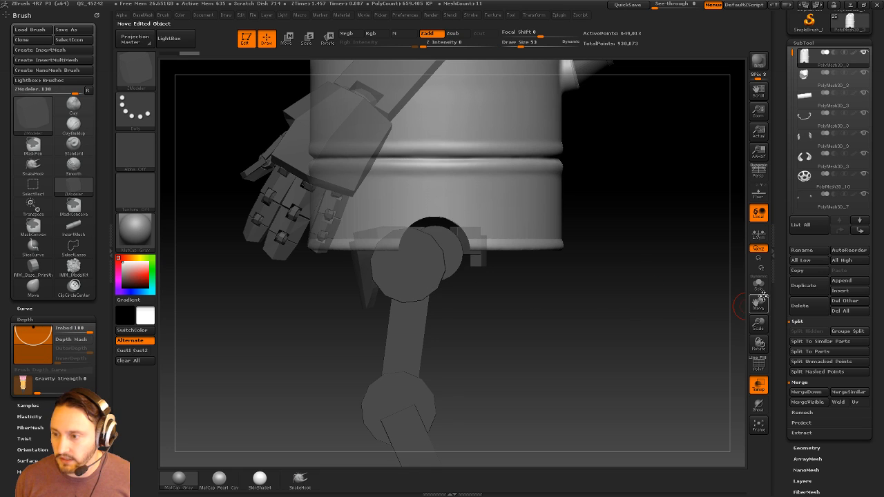
{"action": "left_click", "coordinate": [759, 288]}
{"action": "left_click_drag", "start_coordinate": [698, 279], "coordinate": [703, 237]}
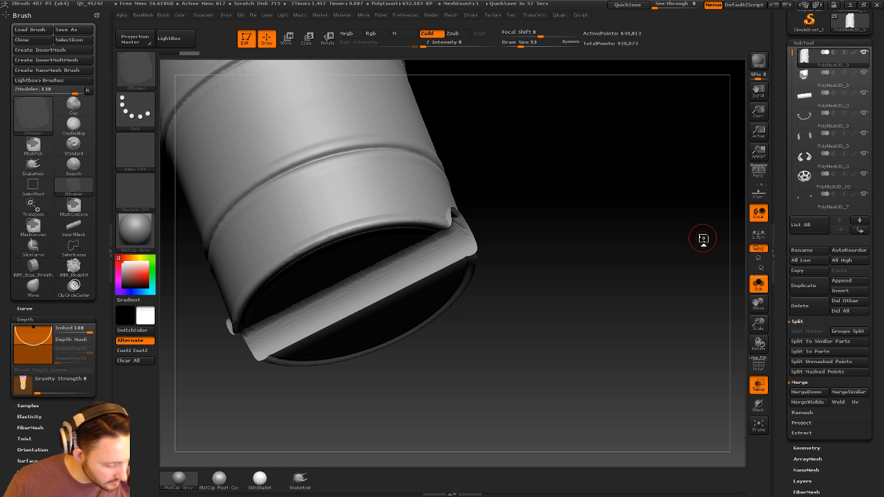
{"action": "mouse_move", "coordinate": [643, 196]}
{"action": "left_mouse_down"}
{"action": "mouse_move", "coordinate": [615, 200]}
{"action": "mouse_move", "coordinate": [635, 203]}
{"action": "mouse_move", "coordinate": [642, 228]}
{"action": "mouse_move", "coordinate": [621, 223]}
{"action": "mouse_move", "coordinate": [659, 245]}
{"action": "mouse_move", "coordinate": [651, 292]}
{"action": "mouse_move", "coordinate": [621, 296]}
{"action": "mouse_move", "coordinate": [639, 223]}
{"action": "mouse_move", "coordinate": [641, 260]}
{"action": "mouse_move", "coordinate": [658, 277]}
{"action": "mouse_move", "coordinate": [643, 265]}
{"action": "left_mouse_up"}
{"action": "key", "text": "ctrl+z"}
{"action": "left_click", "coordinate": [758, 283]}
Switch to the Standard brush and select the hip crossbar cylinder subtool between the hip joints.
{"action": "left_click_drag", "start_coordinate": [690, 307], "coordinate": [632, 252]}
{"action": "key", "text": "b"}
{"action": "key", "text": "s"}
{"action": "key", "text": "t"}
{"action": "left_click", "coordinate": [436, 357], "text": "alt"}
{"action": "right_click_drag", "start_coordinate": [437, 358], "coordinate": [451, 327]}
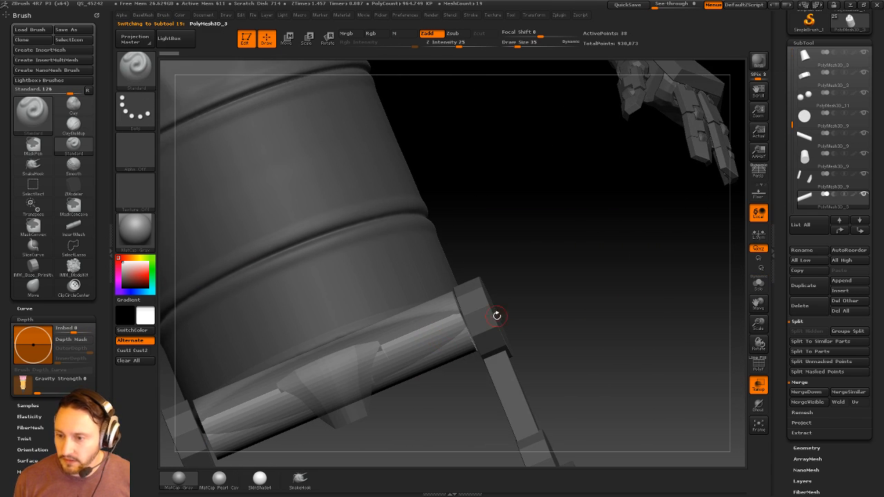
Duplicate the hip crossbar cylinder and move the copy to the top of the subtool list.
{"action": "left_click_drag", "start_coordinate": [564, 284], "coordinate": [569, 316]}
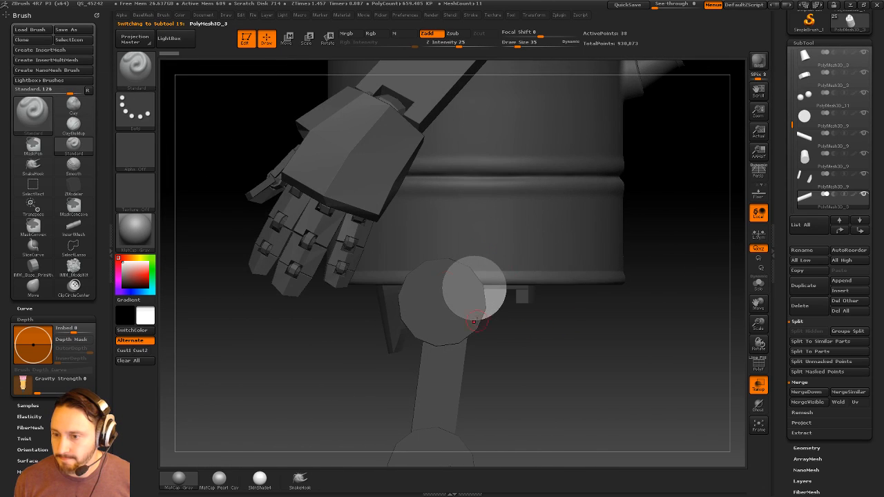
{"action": "key", "text": "f"}
{"action": "left_click_drag", "start_coordinate": [560, 274], "coordinate": [503, 277], "text": "alt"}
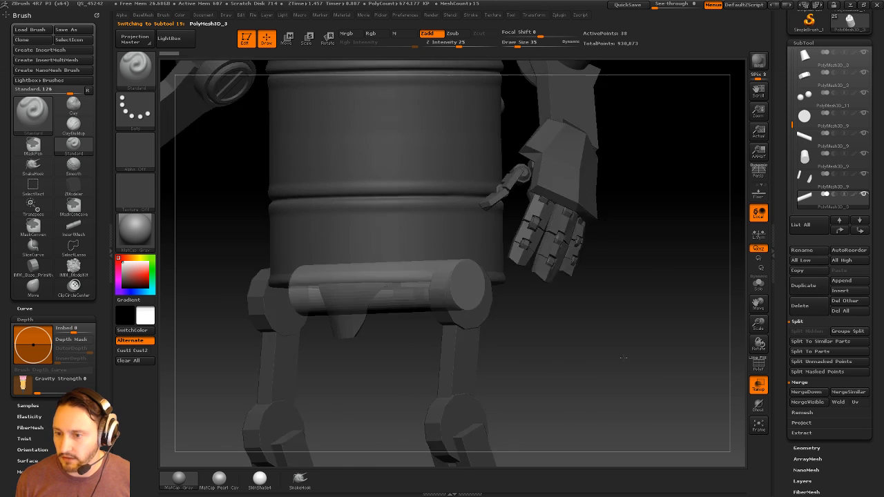
{"action": "left_click_drag", "start_coordinate": [459, 263], "coordinate": [460, 276], "text": "alt"}
{"action": "left_click_drag", "start_coordinate": [517, 268], "coordinate": [540, 308], "text": "alt"}
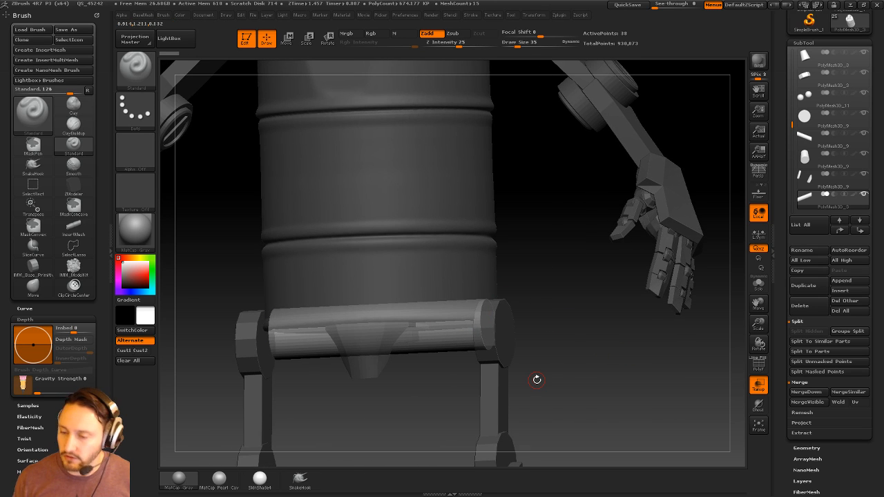
{"action": "left_click_drag", "start_coordinate": [669, 299], "coordinate": [648, 311], "text": "alt"}
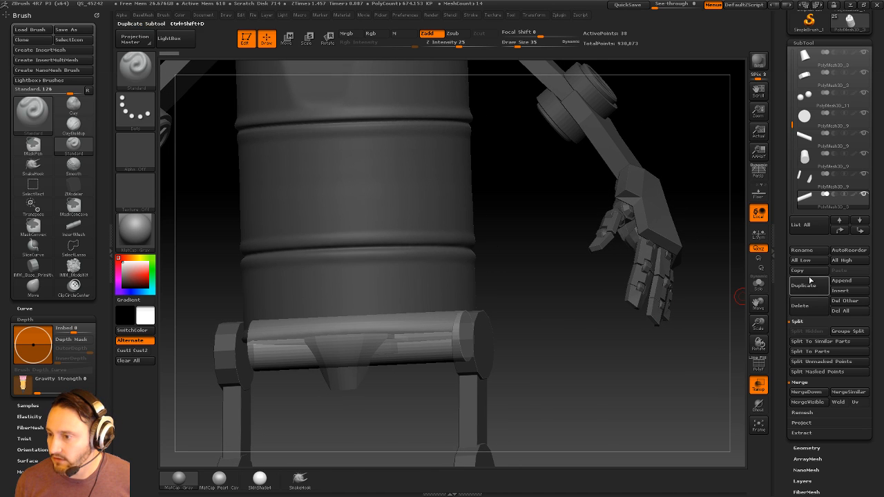
{"action": "left_click", "coordinate": [824, 295]}
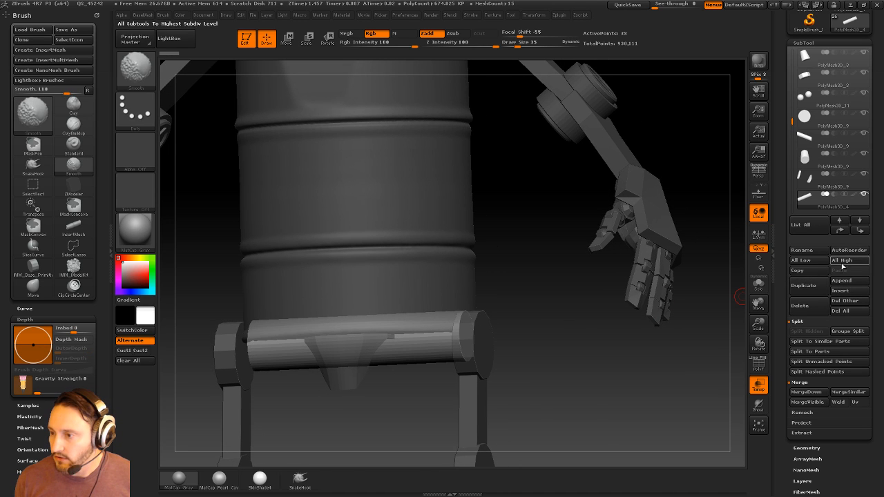
{"action": "left_click", "coordinate": [842, 233], "text": "shift"}
Move the barrel body above the duplicated crossbar in the subtool list and reselect the duplicate.
{"action": "left_click", "coordinate": [448, 292], "text": "alt"}
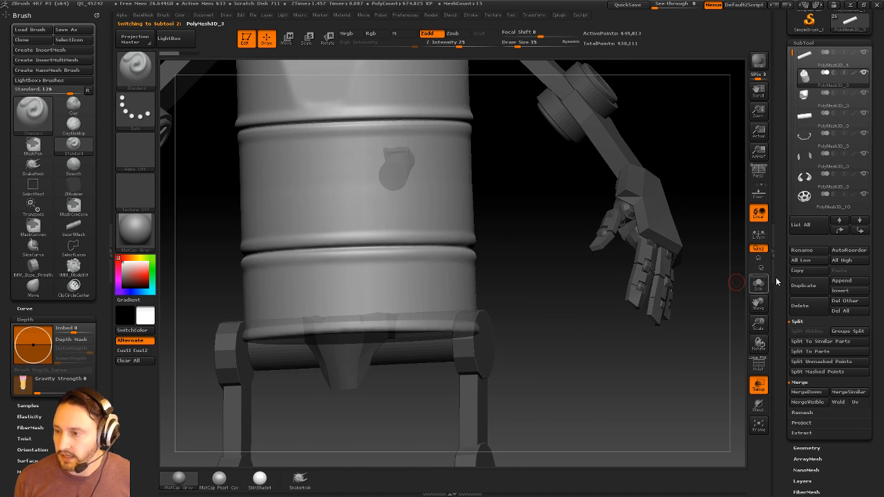
{"action": "left_click", "coordinate": [847, 235]}
{"action": "scroll", "coordinate": [785, 283], "scroll_direction": "up", "scroll_amount": 3}
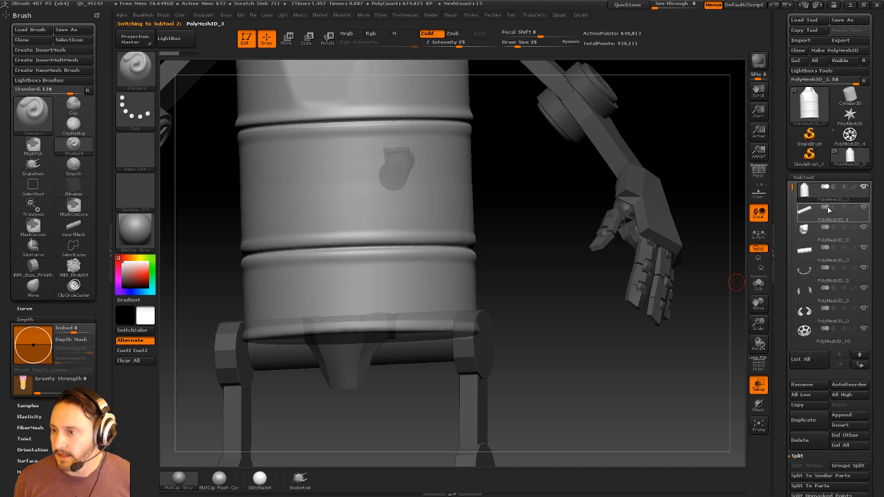
{"action": "left_click", "coordinate": [827, 210]}
Isolate the duplicated crossbar, hide its end caps with a rectangular selection and delete the hidden faces.
{"action": "left_click_drag", "start_coordinate": [736, 282], "coordinate": [371, 275]}
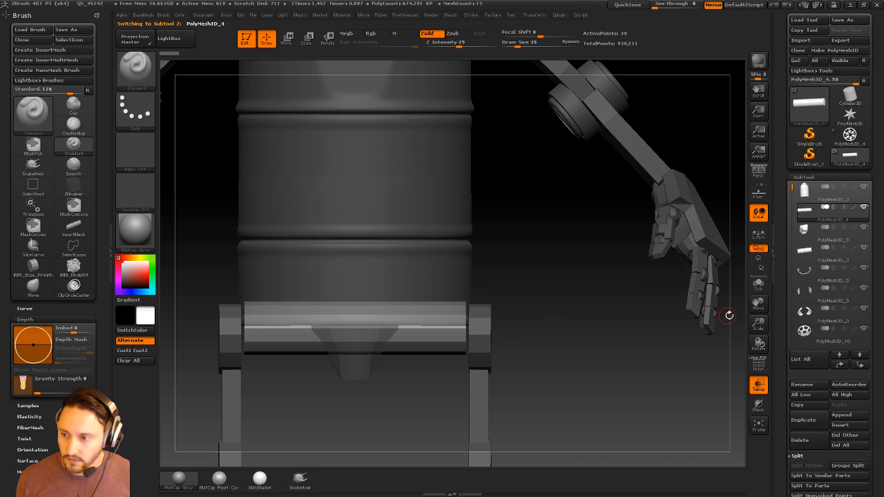
{"action": "left_click", "coordinate": [758, 284]}
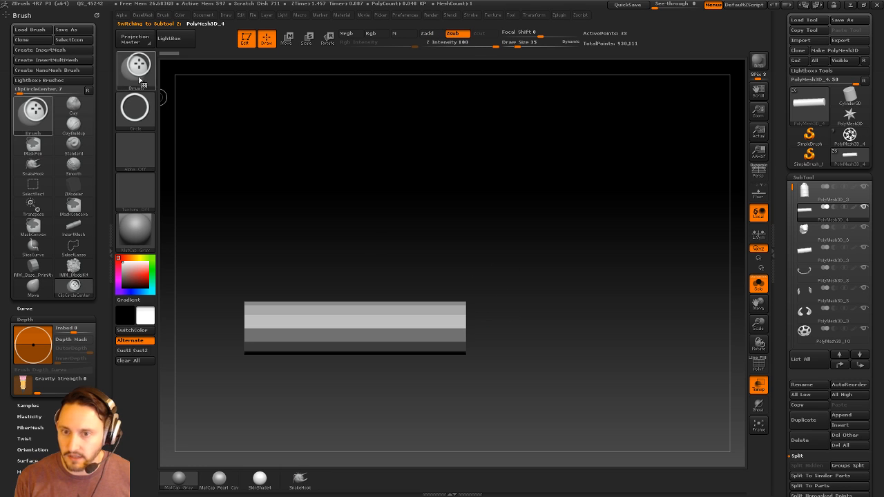
{"action": "key", "text": "b"}
{"action": "key", "text": "s"}
{"action": "key", "text": "r"}
{"action": "left_click_drag", "start_coordinate": [508, 224], "coordinate": [460, 430], "text": "ctrl+shift"}
{"action": "left_click_drag", "start_coordinate": [588, 311], "coordinate": [630, 261], "text": "ctrl+shift"}
{"action": "key", "text": "space"}
{"action": "left_click", "coordinate": [610, 206]}
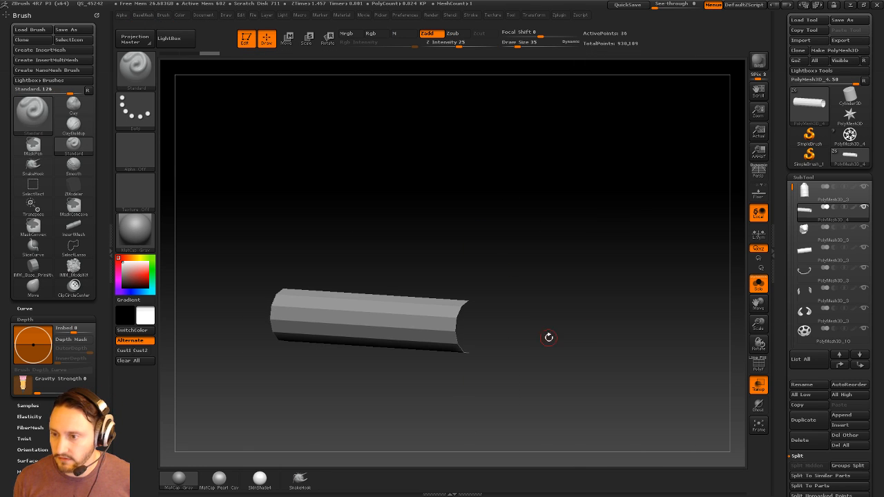
Show the whole robot with the polyframe and set ZModeler's edge action to Insert with the Single EdgeLoop target.
{"action": "left_click", "coordinate": [757, 284]}
{"action": "key", "text": "space"}
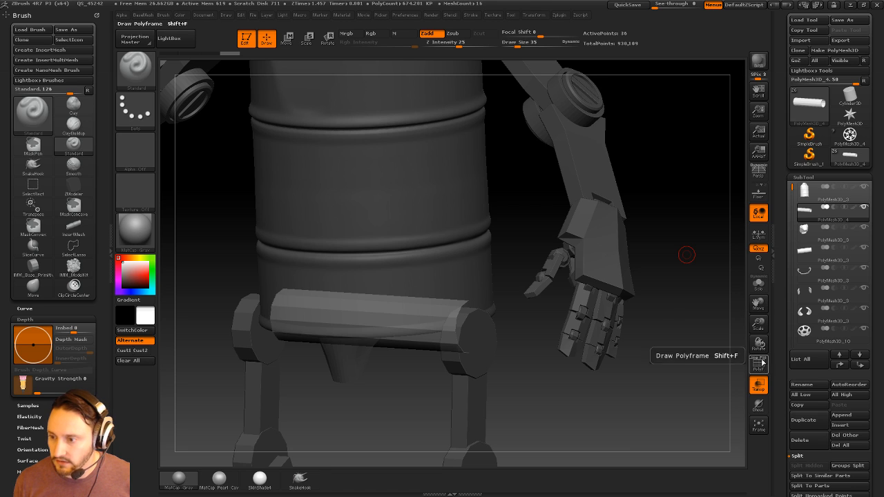
{"action": "left_click", "coordinate": [762, 363]}
{"action": "key", "text": "b"}
{"action": "key", "text": "z"}
{"action": "key", "text": "m"}
{"action": "key", "text": "space"}
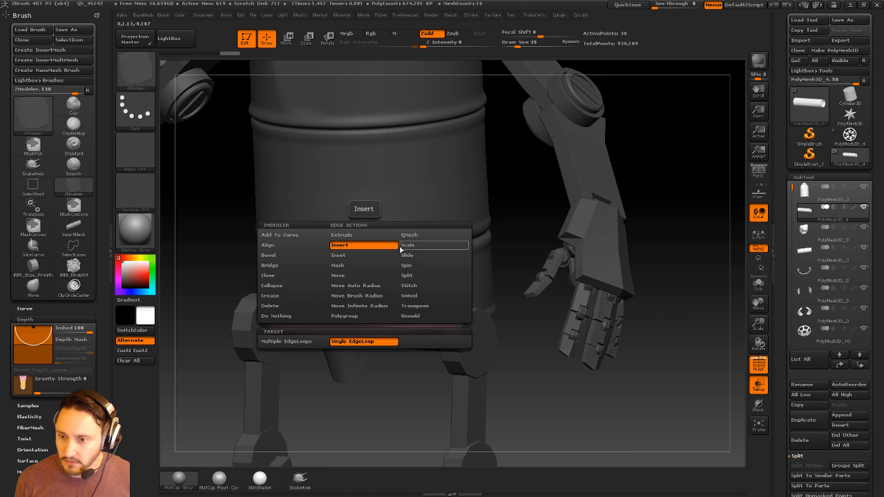
{"action": "left_click", "coordinate": [362, 245]}
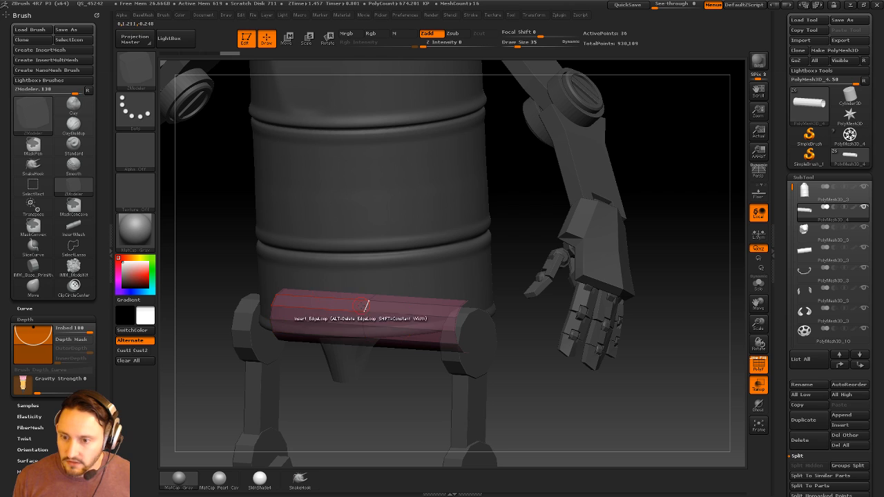
Delete the edge loop around the middle of the open crossbar cylinder.
{"action": "left_click", "coordinate": [366, 306], "text": "alt"}
{"action": "left_click", "coordinate": [479, 308]}
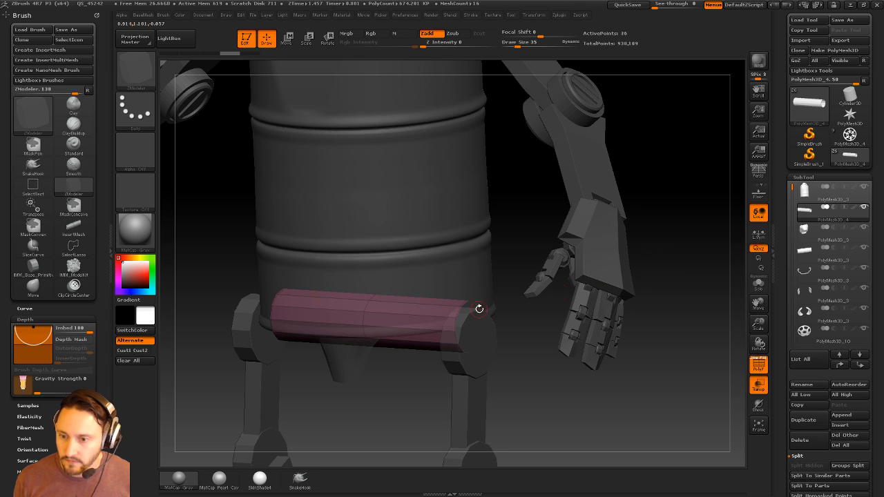
{"action": "left_click", "coordinate": [758, 283]}
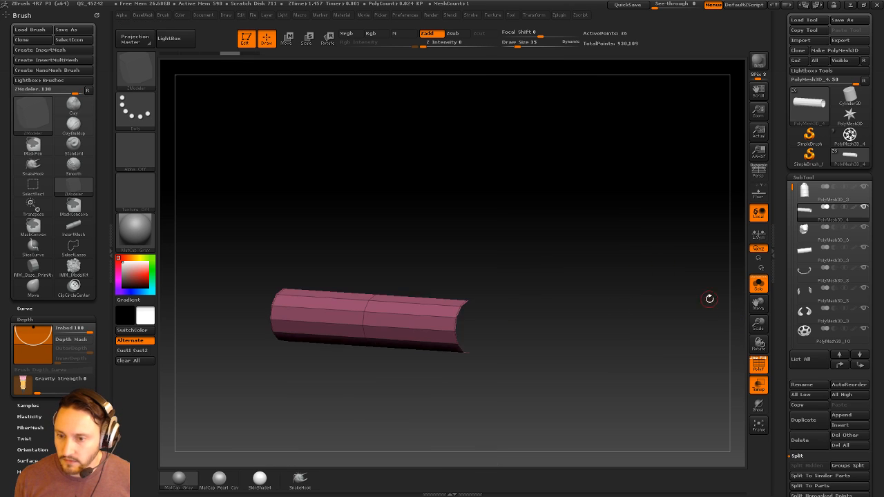
{"action": "left_click", "coordinate": [380, 337], "text": "alt"}
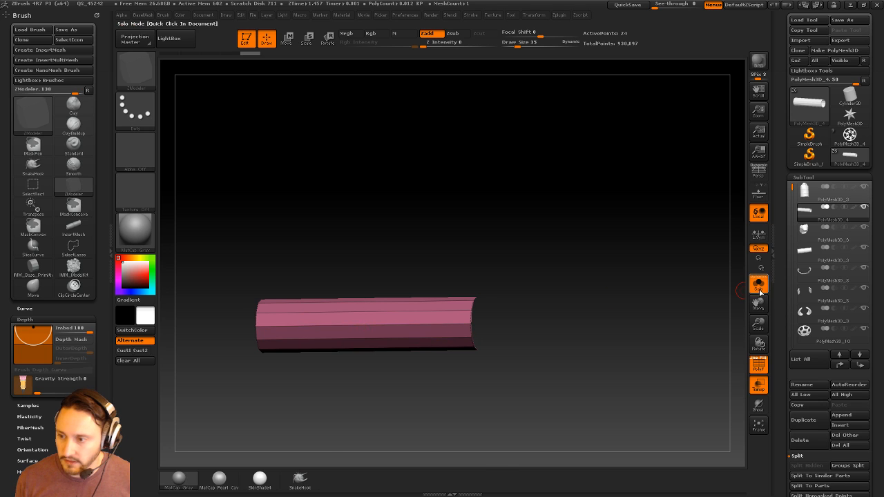
Bring back the other subtools and inflate the open crossbar cylinder by 61 around the original crossbar.
{"action": "left_click", "coordinate": [759, 287]}
{"action": "key", "text": "b"}
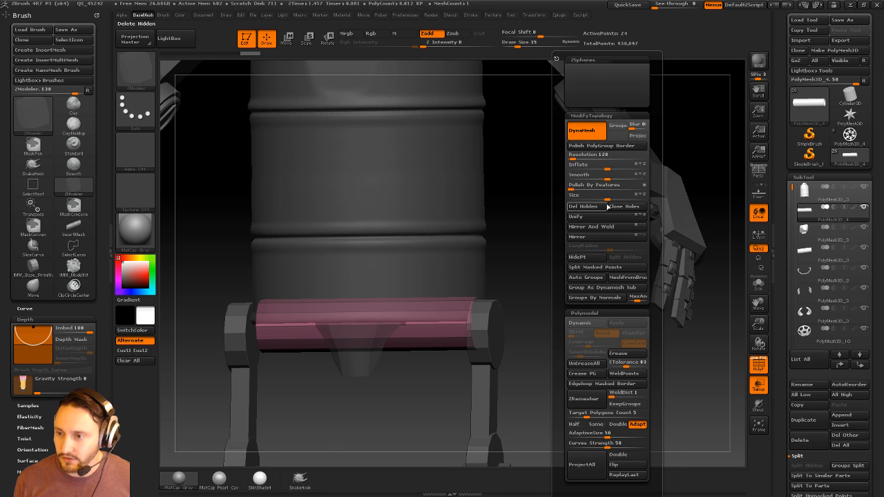
{"action": "left_click", "coordinate": [608, 166]}
{"action": "left_click_drag", "start_coordinate": [611, 166], "coordinate": [635, 165]}
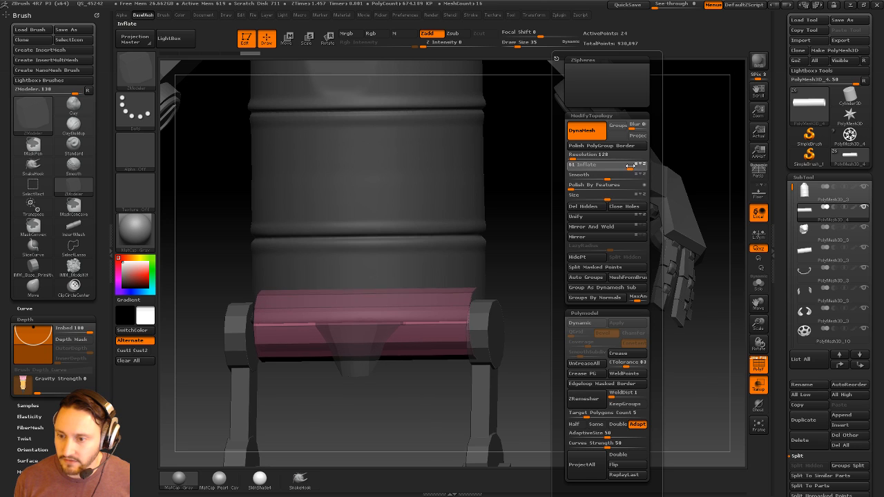
Move the open cylinder sideways so it overshoots the hip disc, and close the holes at its ends.
{"action": "left_click_drag", "start_coordinate": [542, 275], "coordinate": [529, 278], "text": "shift"}
{"action": "key", "text": "w"}
{"action": "mouse_move", "coordinate": [365, 325]}
{"action": "left_mouse_down", "text": "shift"}
{"action": "mouse_move", "coordinate": [625, 325]}
{"action": "mouse_move", "coordinate": [600, 328]}
{"action": "left_mouse_up", "text": "shift"}
{"action": "key", "text": "q"}
{"action": "key", "text": "2"}
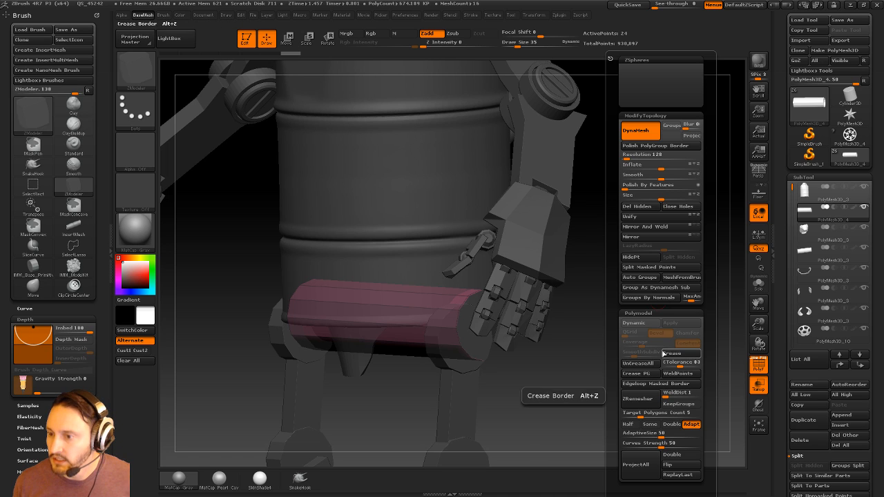
{"action": "left_click", "coordinate": [676, 207]}
{"action": "left_click_drag", "start_coordinate": [643, 272], "coordinate": [674, 270]}
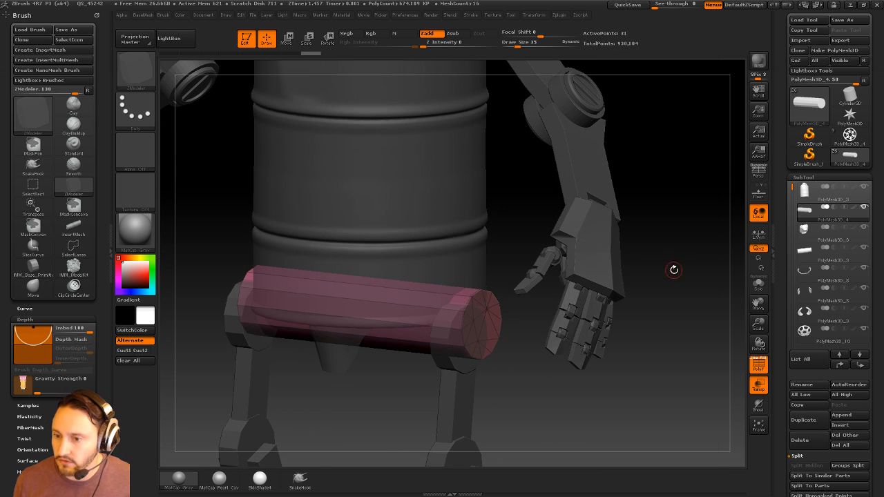
Divide the closed cutting cylinder and delete its lower subdivision levels.
{"action": "key", "text": "ctrl+d"}
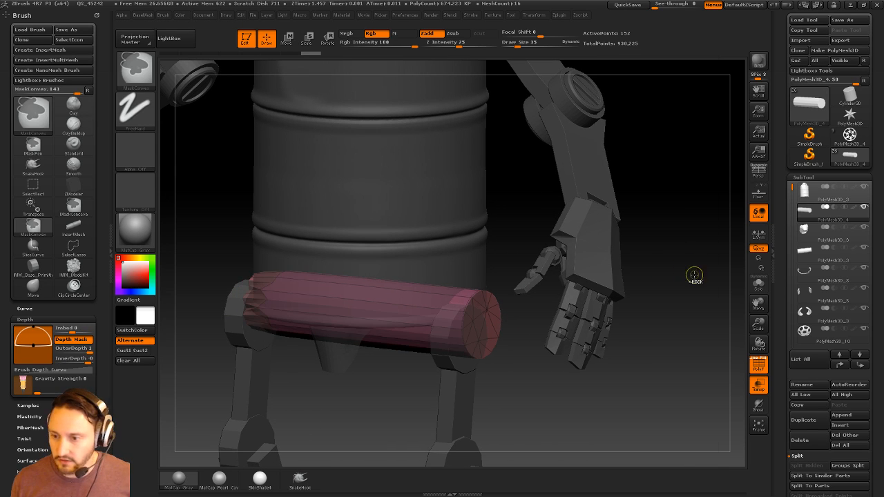
{"action": "key", "text": "space"}
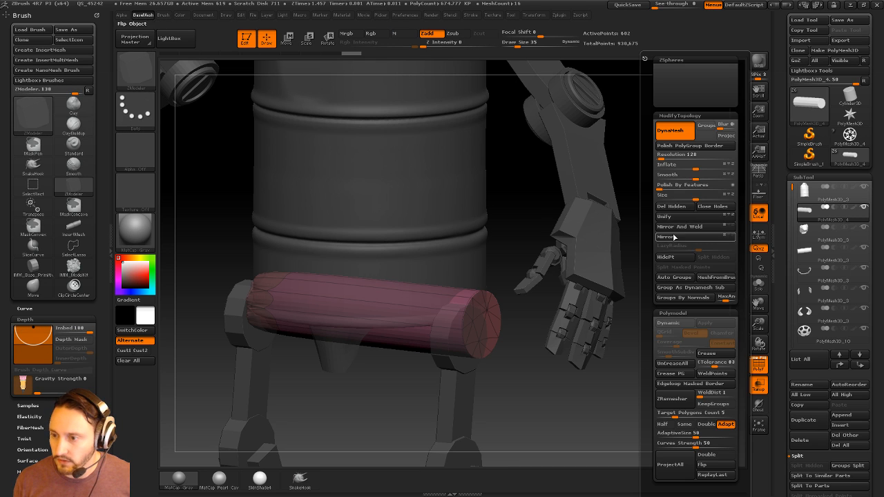
{"action": "left_click", "coordinate": [674, 227]}
{"action": "left_click_drag", "start_coordinate": [780, 304], "coordinate": [779, 226]}
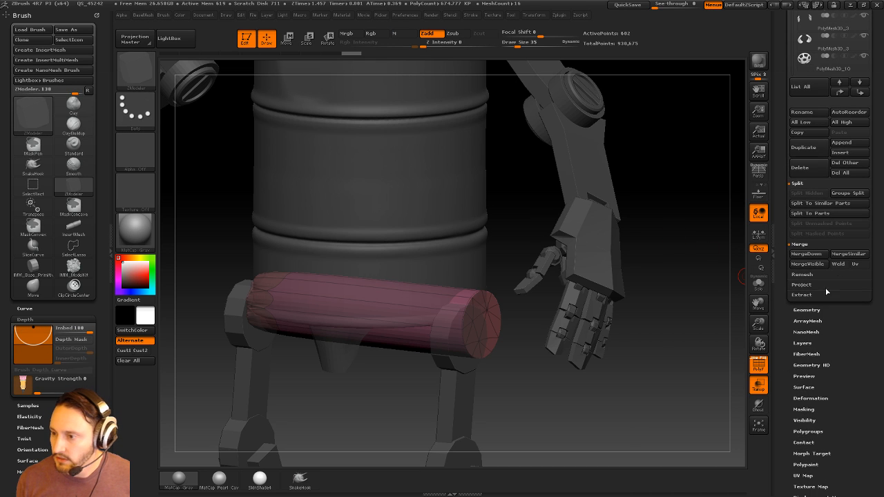
{"action": "left_click", "coordinate": [806, 310]}
{"action": "left_click", "coordinate": [800, 191]}
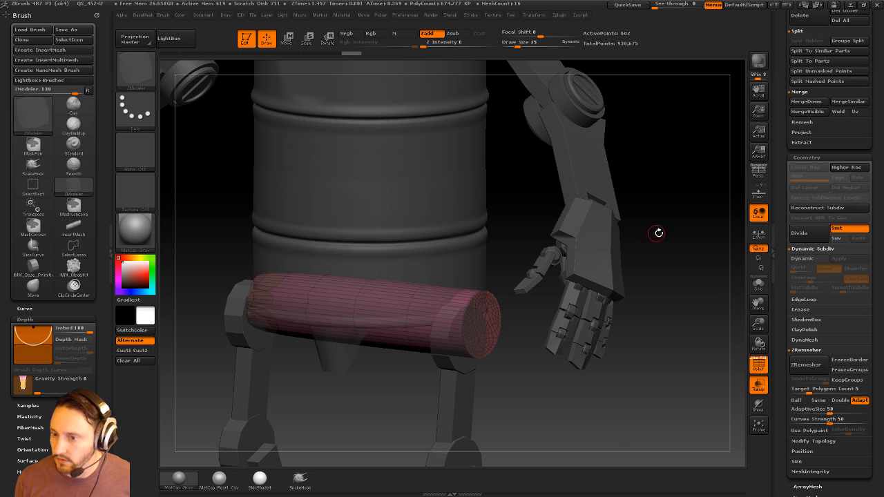
Mirror and weld the cutting cylinder so it overshoots the hip discs equally on both sides.
{"action": "key", "text": "space"}
{"action": "left_click", "coordinate": [649, 229]}
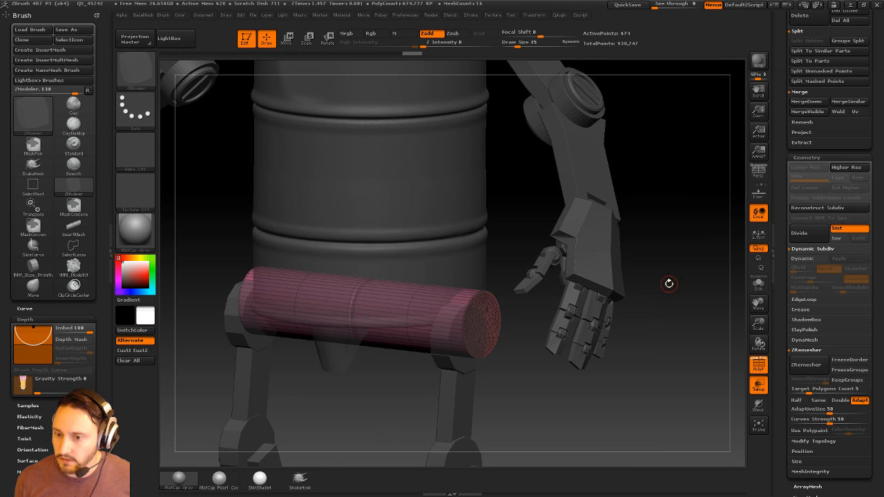
{"action": "left_click_drag", "start_coordinate": [671, 282], "coordinate": [696, 276]}
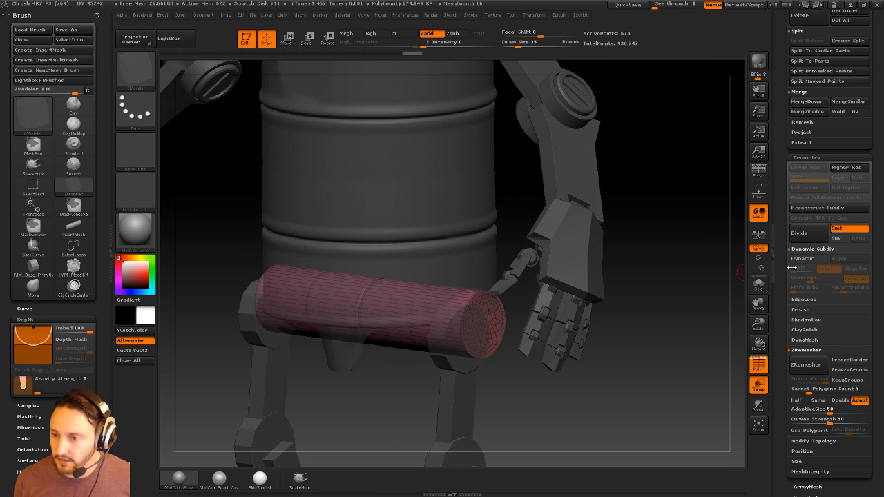
Merge the cylinder into the barrel as a subtraction, cutting a crossbar channel across the barrel's underside.
{"action": "left_click_drag", "start_coordinate": [786, 258], "coordinate": [786, 394]}
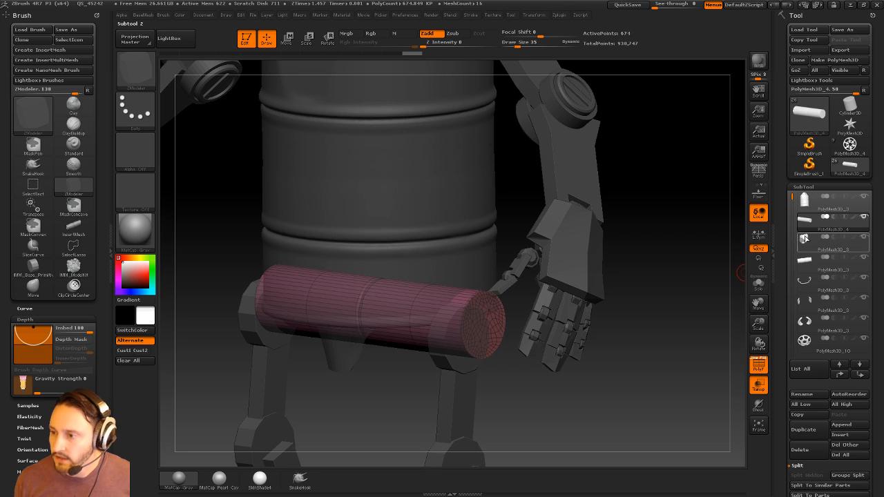
{"action": "left_click", "coordinate": [831, 210]}
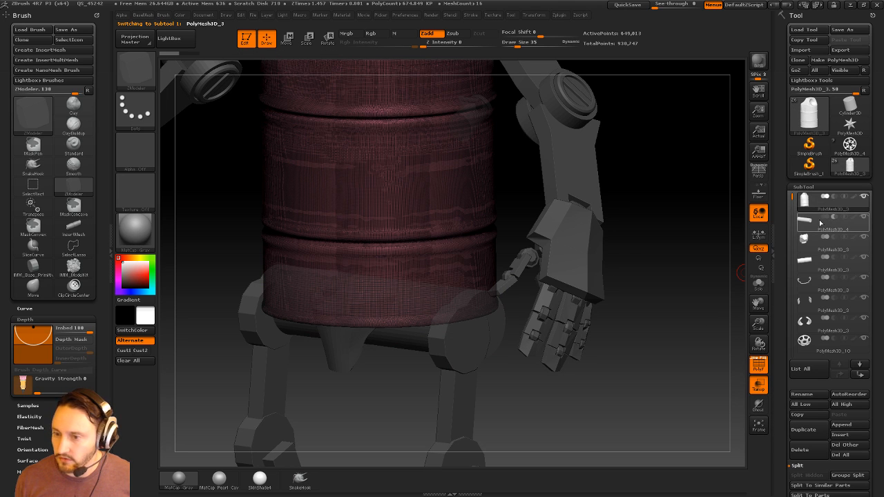
{"action": "key", "text": "ctrl"}
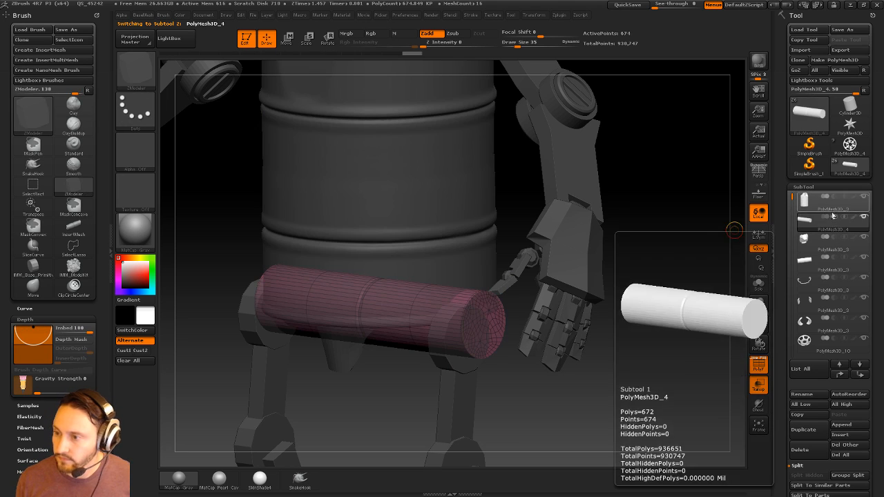
{"action": "key", "text": "ctrl+alt+m"}
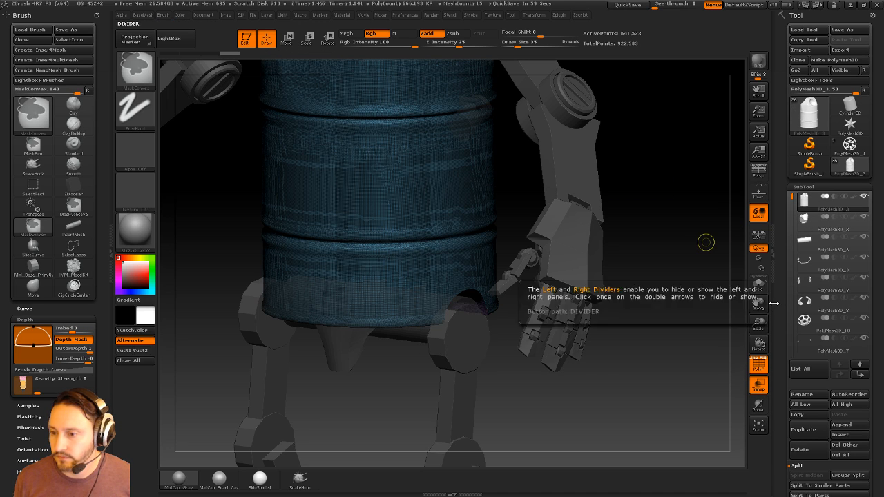
Check the cut barrel in isolation, bring back the whole robot, and turn off transparency and the polyframe.
{"action": "left_click", "coordinate": [758, 284]}
{"action": "mouse_move", "coordinate": [704, 327]}
{"action": "left_mouse_down"}
{"action": "mouse_move", "coordinate": [621, 297]}
{"action": "mouse_move", "coordinate": [703, 250]}
{"action": "mouse_move", "coordinate": [706, 326]}
{"action": "left_mouse_up"}
{"action": "left_click", "coordinate": [758, 284]}
{"action": "left_click_drag", "start_coordinate": [718, 276], "coordinate": [740, 322], "text": "alt"}
{"action": "left_click", "coordinate": [758, 384]}
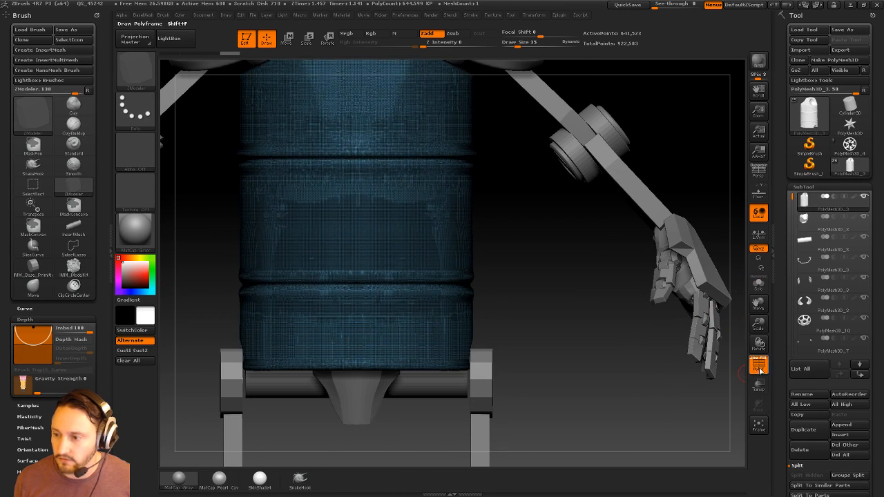
{"action": "left_click", "coordinate": [759, 368]}
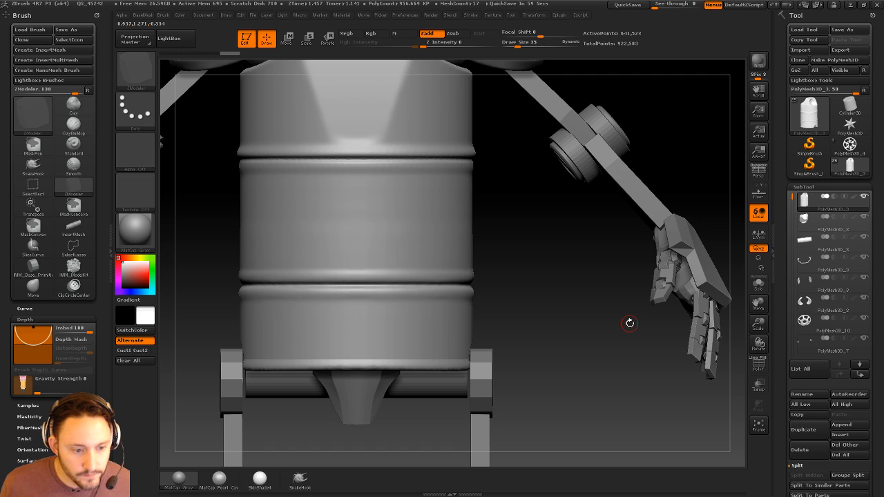
{"action": "left_click", "coordinate": [807, 494]}
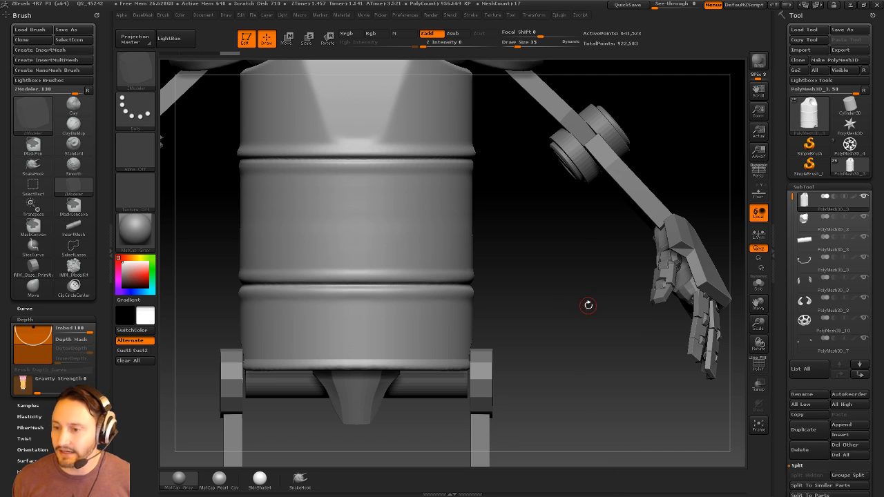
Isolate the barrel with the Standard brush active and smooth the edges of the crossbar channel on its underside.
{"action": "key", "text": "b"}
{"action": "key", "text": "s"}
{"action": "key", "text": "t"}
{"action": "key", "text": "s"}
{"action": "mouse_move", "coordinate": [587, 305]}
{"action": "left_mouse_down"}
{"action": "mouse_move", "coordinate": [568, 308]}
{"action": "mouse_move", "coordinate": [579, 330]}
{"action": "left_mouse_up"}
{"action": "left_click_drag", "start_coordinate": [579, 330], "coordinate": [546, 335], "text": "alt"}
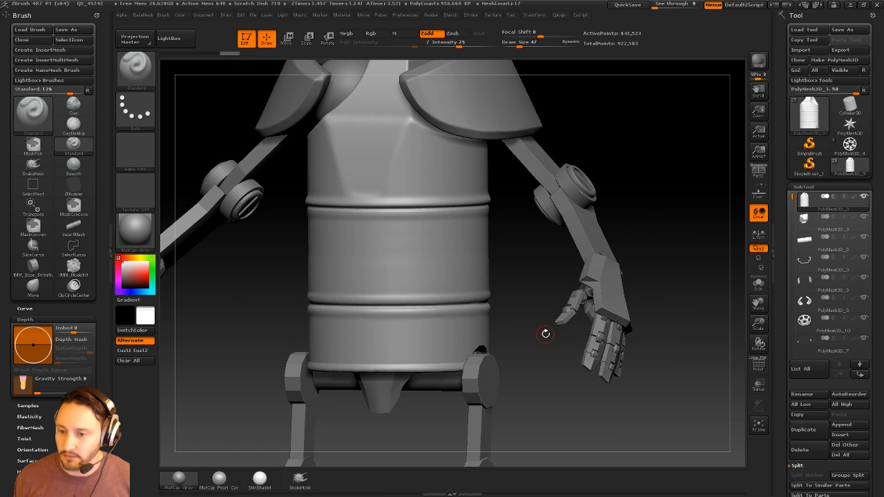
{"action": "left_click", "coordinate": [758, 284]}
{"action": "mouse_move", "coordinate": [727, 297]}
{"action": "left_mouse_down"}
{"action": "mouse_move", "coordinate": [706, 335]}
{"action": "mouse_move", "coordinate": [653, 330]}
{"action": "left_mouse_up"}
{"action": "mouse_move", "coordinate": [652, 330]}
{"action": "left_mouse_down", "text": "alt"}
{"action": "mouse_move", "coordinate": [629, 322]}
{"action": "mouse_move", "coordinate": [637, 321]}
{"action": "left_mouse_up", "text": "alt"}
{"action": "key", "text": "s"}
{"action": "left_click_drag", "start_coordinate": [717, 274], "coordinate": [527, 325], "text": "alt"}
{"action": "key", "text": "shift"}
{"action": "left_click_drag", "start_coordinate": [454, 365], "coordinate": [506, 285]}
{"action": "left_click_drag", "start_coordinate": [426, 323], "coordinate": [479, 288]}
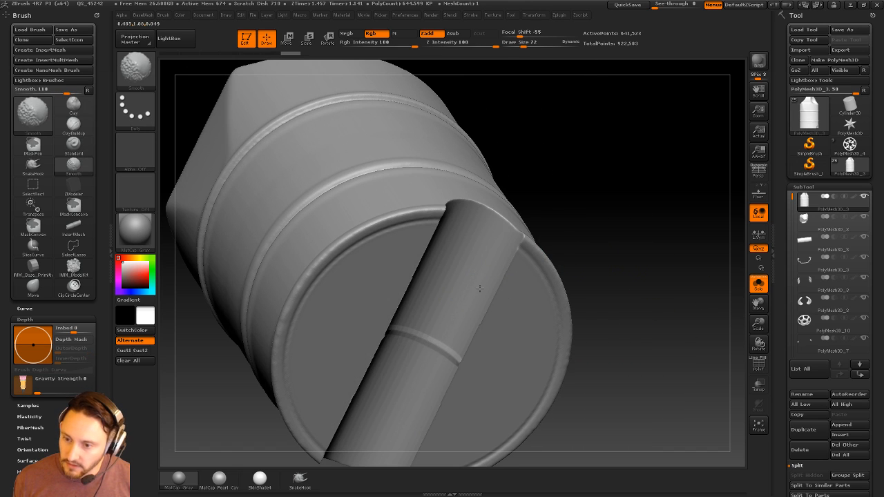
{"action": "left_click_drag", "start_coordinate": [426, 234], "coordinate": [397, 315]}
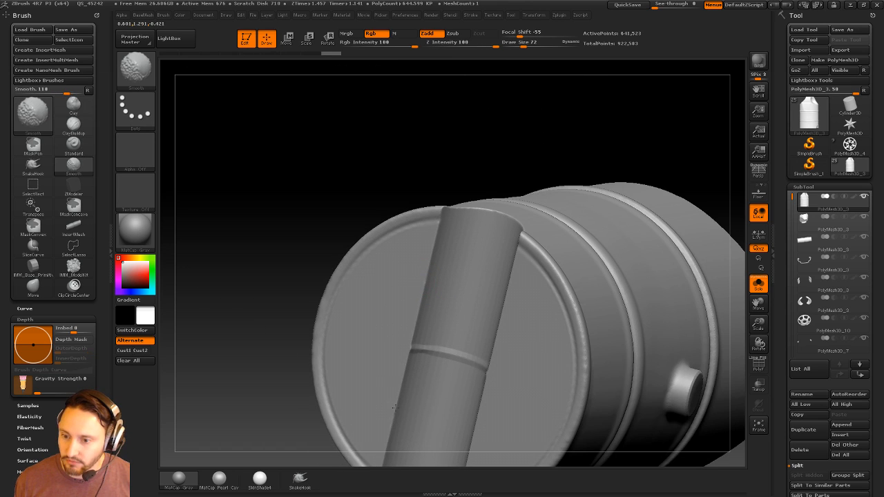
{"action": "left_click_drag", "start_coordinate": [547, 162], "coordinate": [408, 320]}
{"action": "left_click_drag", "start_coordinate": [656, 219], "coordinate": [726, 264], "text": "alt"}
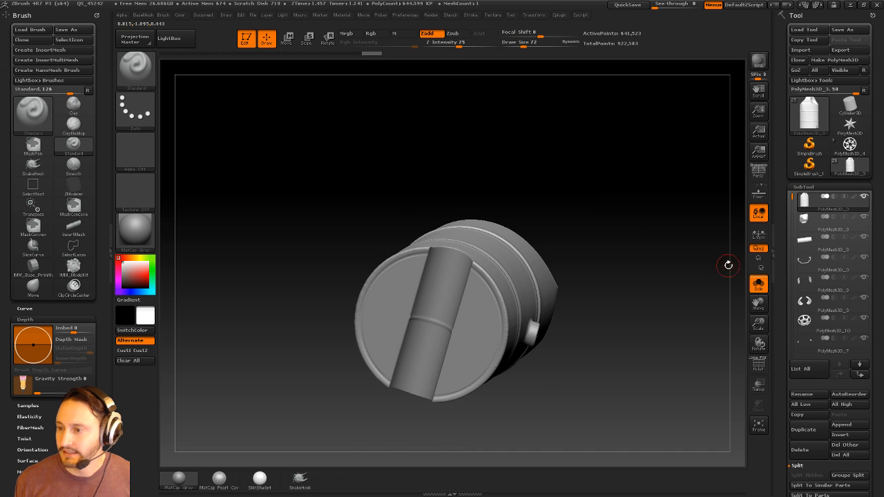
Show the whole robot and move the hip discs in side view so they sit inside the barrel's round cutout.
{"action": "left_click", "coordinate": [758, 284]}
{"action": "left_click_drag", "start_coordinate": [700, 191], "coordinate": [467, 305]}
{"action": "left_click_drag", "start_coordinate": [634, 328], "coordinate": [511, 324], "text": "shift"}
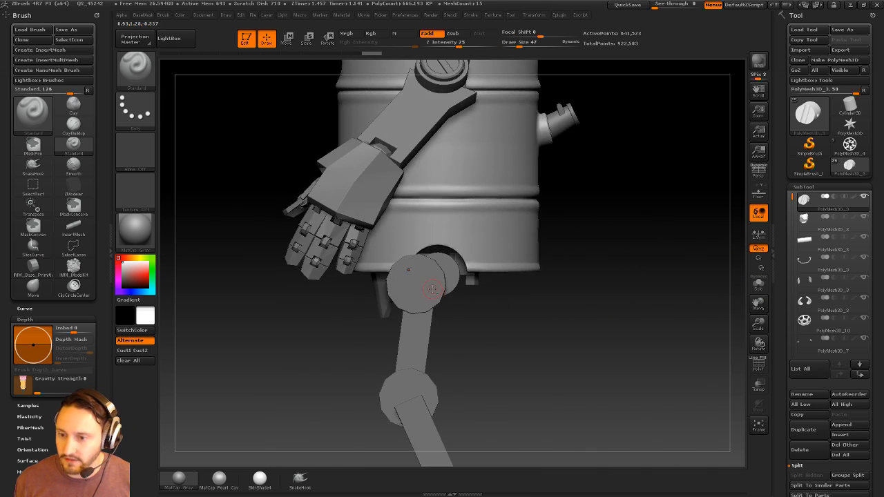
{"action": "left_click", "coordinate": [431, 290], "text": "alt"}
{"action": "key", "text": "w"}
{"action": "left_click_drag", "start_coordinate": [394, 288], "coordinate": [601, 288], "text": "shift"}
{"action": "left_click_drag", "start_coordinate": [498, 288], "coordinate": [520, 281]}
{"action": "left_click_drag", "start_coordinate": [479, 355], "coordinate": [458, 309], "text": "alt"}
Rotate and move the upper leg bars with transparency on so they connect the shifted hip discs to the knees.
{"action": "key", "text": "q"}
{"action": "left_click", "coordinate": [402, 323], "text": "alt"}
{"action": "key", "text": "r"}
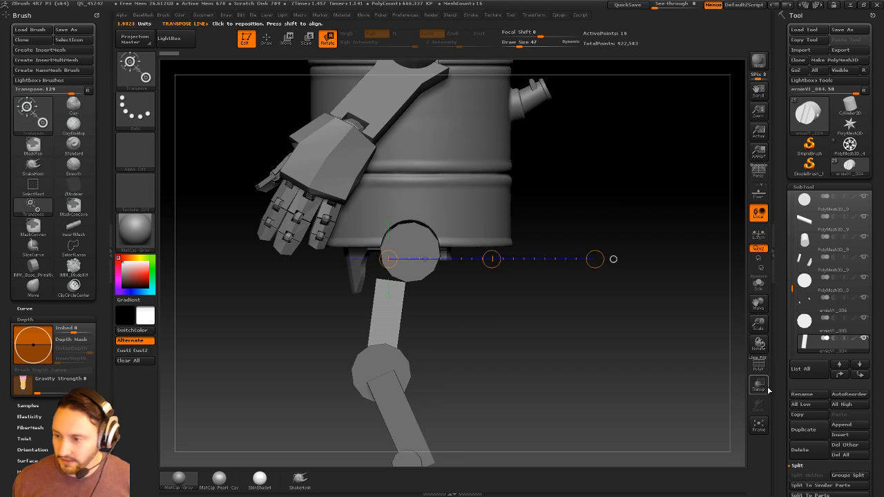
{"action": "left_click", "coordinate": [760, 384]}
{"action": "left_click_drag", "start_coordinate": [383, 378], "coordinate": [485, 386]}
{"action": "mouse_move", "coordinate": [485, 386]}
{"action": "left_mouse_down"}
{"action": "mouse_move", "coordinate": [523, 397]}
{"action": "mouse_move", "coordinate": [522, 410]}
{"action": "left_mouse_up"}
{"action": "left_click_drag", "start_coordinate": [736, 288], "coordinate": [550, 359]}
{"action": "left_click", "coordinate": [391, 367]}
{"action": "left_click_drag", "start_coordinate": [489, 403], "coordinate": [480, 326], "text": "alt"}
{"action": "left_click_drag", "start_coordinate": [354, 391], "coordinate": [355, 393]}
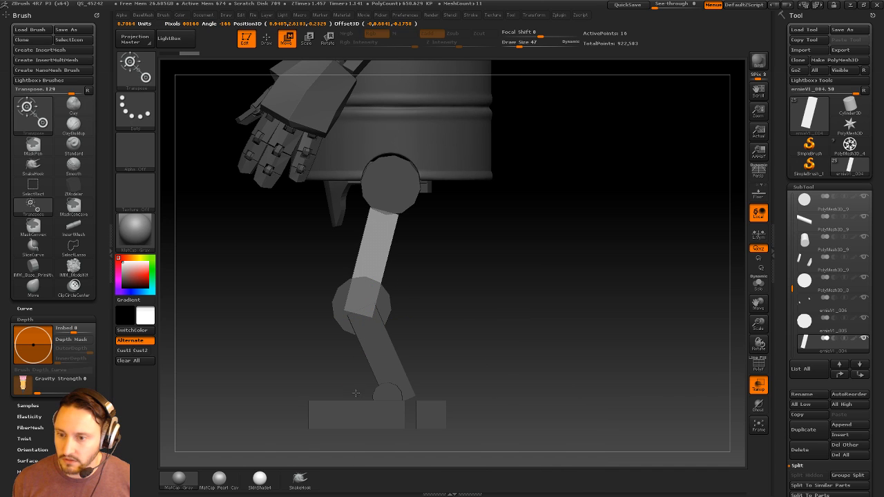
{"action": "key", "text": "q"}
Turn off transparency, select the hip discs and show their polyframe in side view.
{"action": "mouse_move", "coordinate": [525, 331]}
{"action": "left_mouse_down"}
{"action": "mouse_move", "coordinate": [564, 311]}
{"action": "mouse_move", "coordinate": [714, 352]}
{"action": "mouse_move", "coordinate": [607, 267]}
{"action": "mouse_move", "coordinate": [691, 332]}
{"action": "left_mouse_up"}
{"action": "left_click_drag", "start_coordinate": [690, 332], "coordinate": [673, 339]}
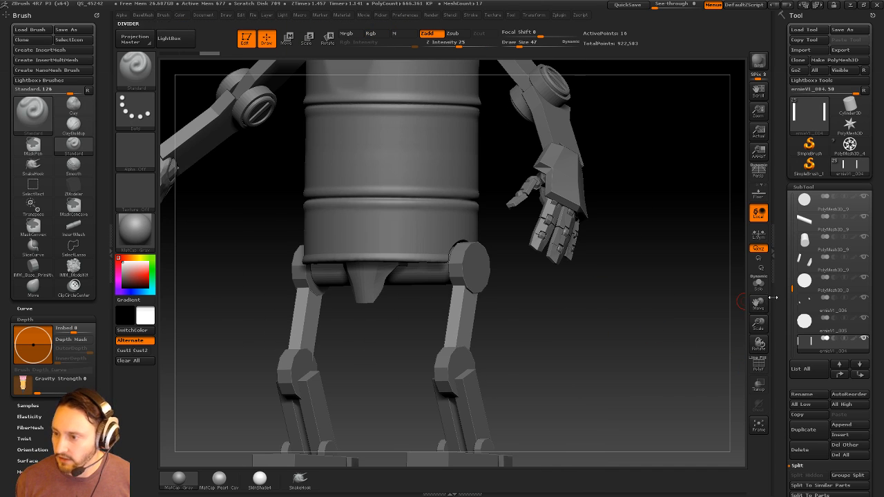
{"action": "left_click_drag", "start_coordinate": [725, 307], "coordinate": [633, 338]}
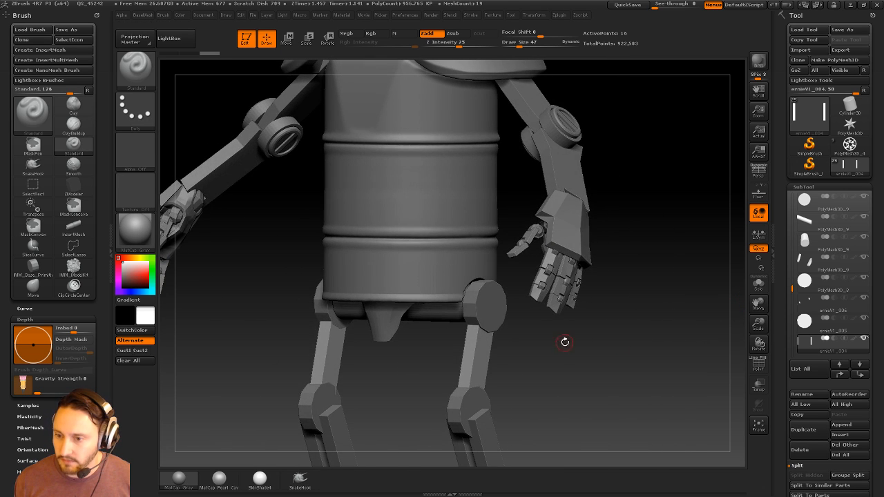
{"action": "left_click_drag", "start_coordinate": [564, 339], "coordinate": [552, 301]}
{"action": "left_click", "coordinate": [477, 287], "text": "alt"}
{"action": "mouse_move", "coordinate": [657, 319]}
{"action": "left_mouse_down"}
{"action": "mouse_move", "coordinate": [644, 308]}
{"action": "mouse_move", "coordinate": [594, 302]}
{"action": "mouse_move", "coordinate": [648, 319]}
{"action": "left_mouse_up"}
{"action": "left_click", "coordinate": [527, 321], "text": "alt"}
{"action": "left_click_drag", "start_coordinate": [585, 317], "coordinate": [613, 352]}
{"action": "left_click_drag", "start_coordinate": [554, 363], "coordinate": [498, 353]}
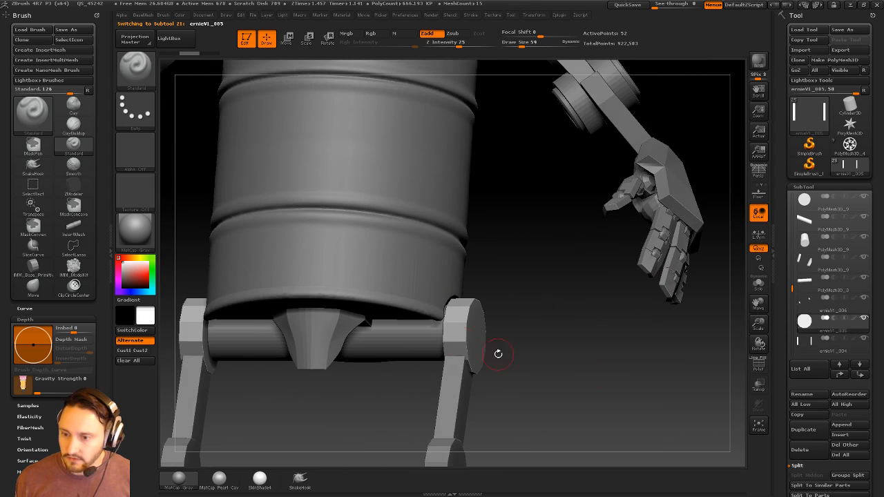
{"action": "left_click_drag", "start_coordinate": [715, 376], "coordinate": [658, 375], "text": "shift"}
{"action": "left_click", "coordinate": [752, 371]}
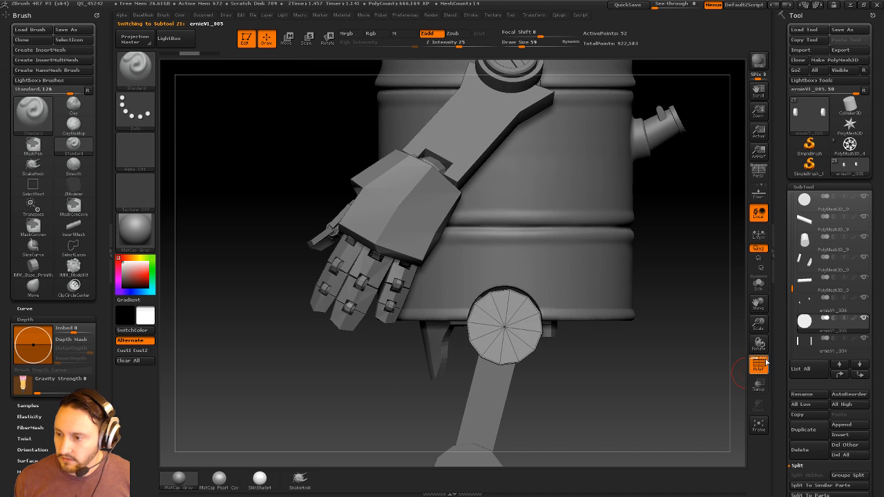
Inset the outer cap of the hip discs using ZModeler's polygon Inset with the Flat Island target.
{"action": "left_click_drag", "start_coordinate": [700, 395], "coordinate": [616, 382], "text": "alt"}
{"action": "key", "text": "b"}
{"action": "key", "text": "z"}
{"action": "key", "text": "m"}
{"action": "key", "text": "space"}
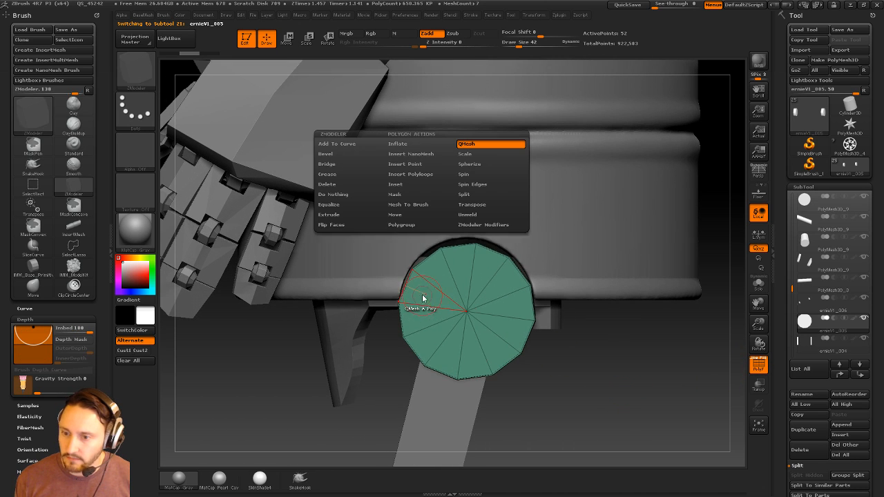
{"action": "left_click", "coordinate": [412, 185]}
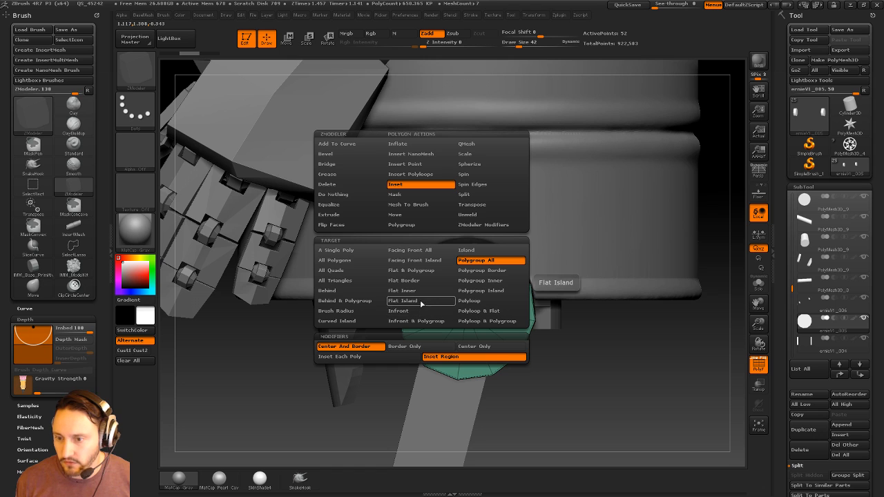
{"action": "right_click_drag", "start_coordinate": [499, 335], "coordinate": [552, 318]}
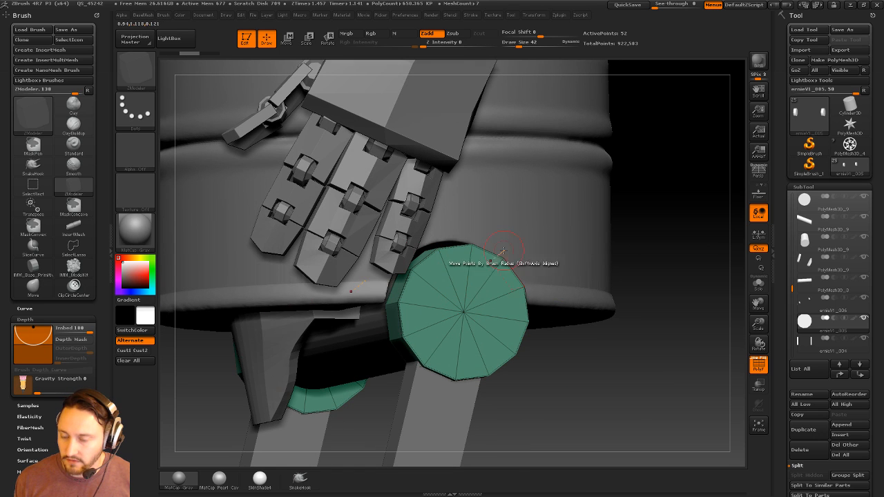
{"action": "left_click_drag", "start_coordinate": [457, 299], "coordinate": [447, 282]}
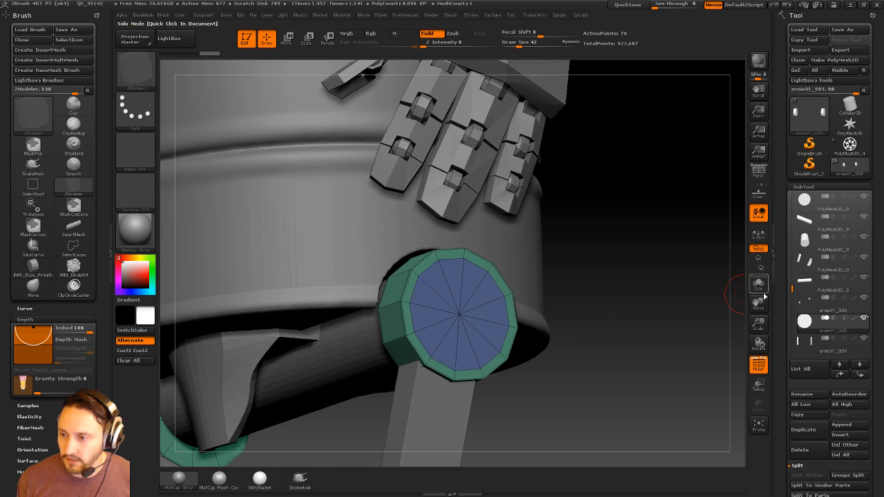
Isolate the hip discs, inset their other caps, and QMesh the centres through to turn the discs into open rings.
{"action": "left_click", "coordinate": [758, 284]}
{"action": "left_click", "coordinate": [417, 314]}
{"action": "left_click_drag", "start_coordinate": [328, 315], "coordinate": [346, 414]}
{"action": "key", "text": "space"}
{"action": "left_click", "coordinate": [506, 144]}
{"action": "left_click", "coordinate": [508, 261]}
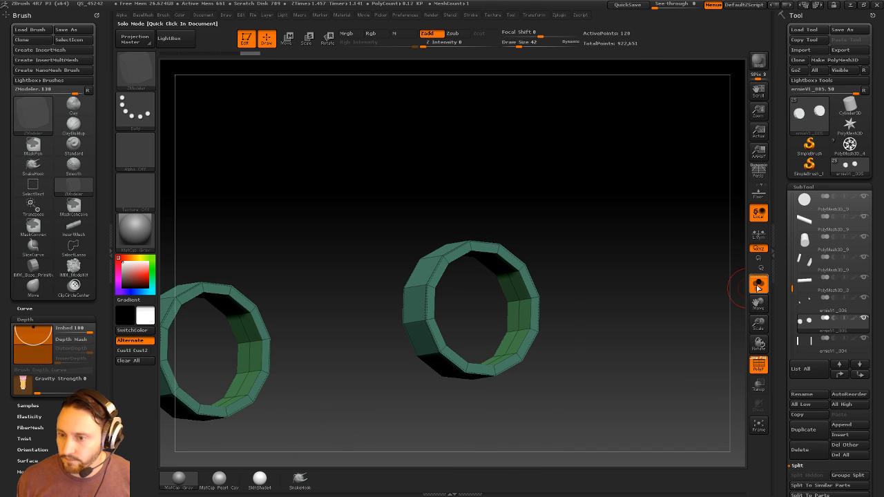
{"action": "left_click", "coordinate": [758, 284]}
Select the crossbar with the Standard brush active and move it slightly down to centre it inside the hip ring.
{"action": "mouse_move", "coordinate": [725, 290]}
{"action": "left_mouse_down"}
{"action": "mouse_move", "coordinate": [691, 300]}
{"action": "mouse_move", "coordinate": [676, 321]}
{"action": "mouse_move", "coordinate": [662, 319]}
{"action": "mouse_move", "coordinate": [665, 338]}
{"action": "left_mouse_up"}
{"action": "key", "text": "b"}
{"action": "key", "text": "s"}
{"action": "key", "text": "t"}
{"action": "left_click", "coordinate": [512, 296], "text": "alt"}
{"action": "left_click", "coordinate": [547, 320], "text": "alt"}
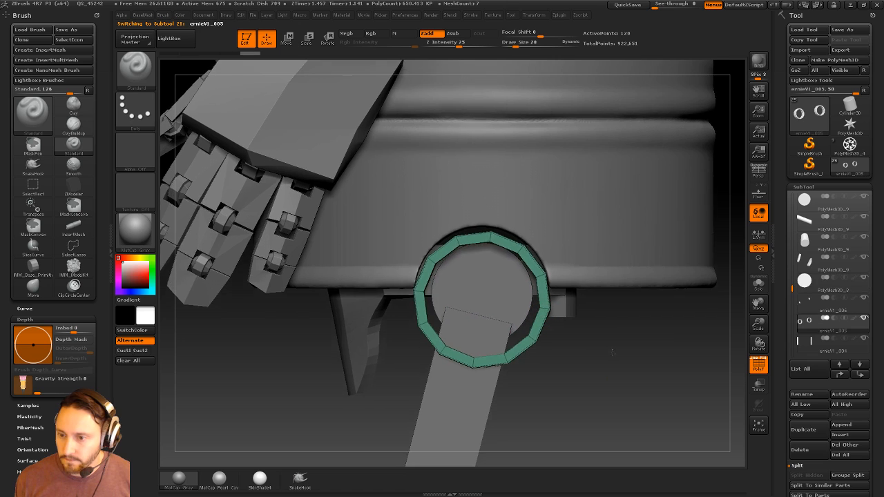
{"action": "left_click_drag", "start_coordinate": [597, 342], "coordinate": [604, 353]}
{"action": "key", "text": "w"}
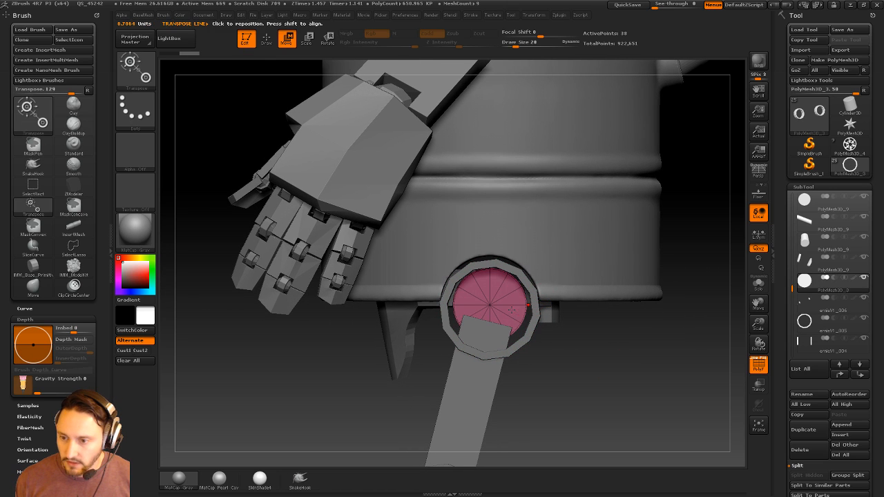
{"action": "left_click_drag", "start_coordinate": [516, 366], "coordinate": [517, 365]}
{"action": "key", "text": "q"}
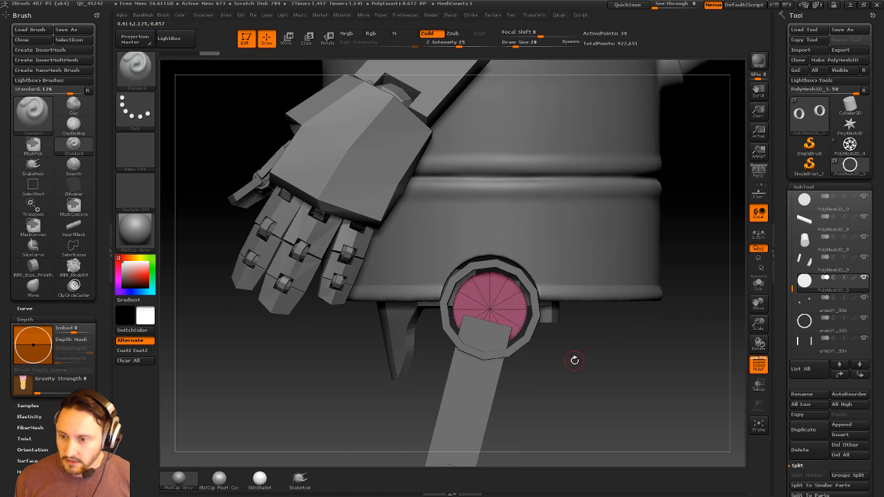
Stretch the crossbar lengthwise so both of its ends protrude through the hip rings.
{"action": "left_click_drag", "start_coordinate": [573, 361], "coordinate": [578, 303]}
{"action": "key", "text": "w"}
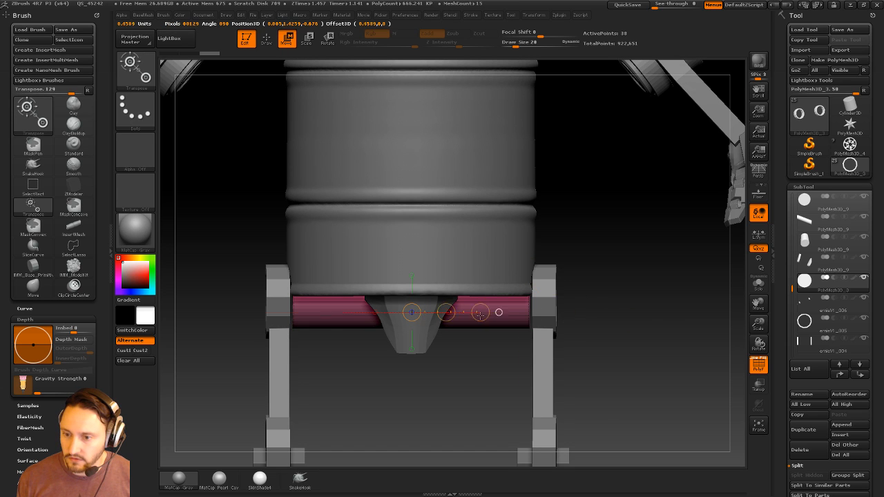
{"action": "mouse_move", "coordinate": [410, 310]}
{"action": "left_mouse_down"}
{"action": "mouse_move", "coordinate": [725, 318]}
{"action": "mouse_move", "coordinate": [655, 346]}
{"action": "mouse_move", "coordinate": [525, 324]}
{"action": "mouse_move", "coordinate": [649, 366]}
{"action": "mouse_move", "coordinate": [631, 357]}
{"action": "left_mouse_up"}
{"action": "key", "text": "q"}
{"action": "key", "text": "s"}
Select the hip ring, activate ZModeler and isolate the ring to examine its inner faces and available polygon actions.
{"action": "left_click", "coordinate": [488, 319], "text": "alt"}
{"action": "key", "text": "b"}
{"action": "key", "text": "z"}
{"action": "key", "text": "m"}
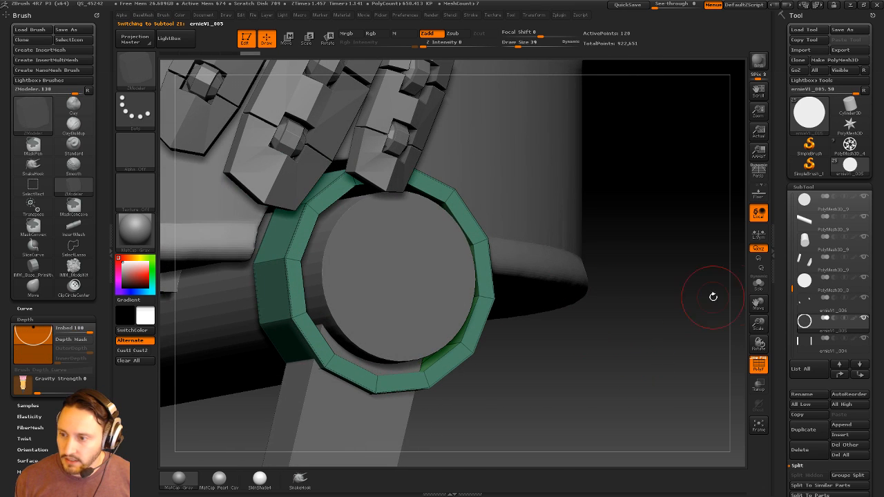
{"action": "left_click", "coordinate": [758, 283]}
{"action": "left_click_drag", "start_coordinate": [543, 225], "coordinate": [538, 254], "text": "alt"}
{"action": "left_click_drag", "start_coordinate": [538, 254], "coordinate": [586, 246], "text": "alt"}
{"action": "key", "text": "space"}
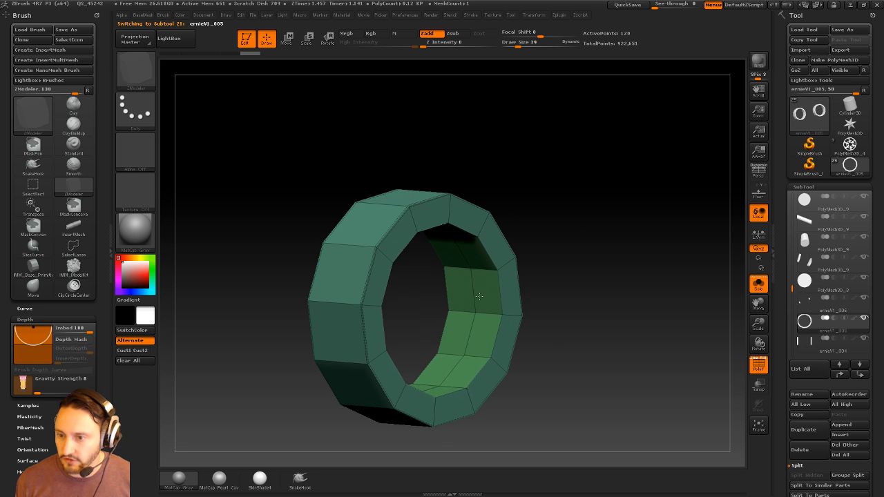
{"action": "left_click", "coordinate": [758, 284]}
{"action": "mouse_move", "coordinate": [599, 413]}
{"action": "left_mouse_down"}
{"action": "mouse_move", "coordinate": [667, 341]}
{"action": "mouse_move", "coordinate": [629, 354]}
{"action": "mouse_move", "coordinate": [665, 356]}
{"action": "mouse_move", "coordinate": [655, 347]}
{"action": "mouse_move", "coordinate": [610, 350]}
{"action": "mouse_move", "coordinate": [408, 212]}
{"action": "left_mouse_up"}
Switch to the Standard brush and turn on Dynamic subdivision for the hip rings.
{"action": "key", "text": "b"}
{"action": "key", "text": "s"}
{"action": "key", "text": "t"}
{"action": "left_click_drag", "start_coordinate": [450, 268], "coordinate": [469, 309]}
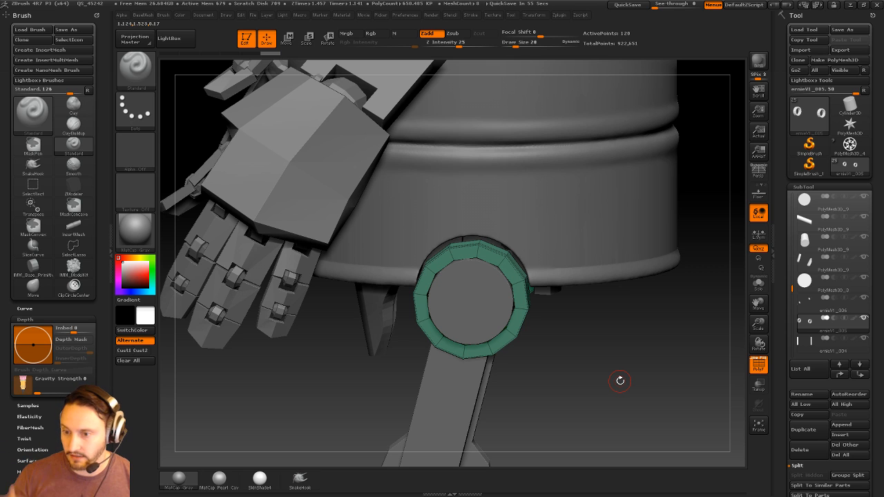
{"action": "right_click_drag", "start_coordinate": [605, 262], "coordinate": [625, 341]}
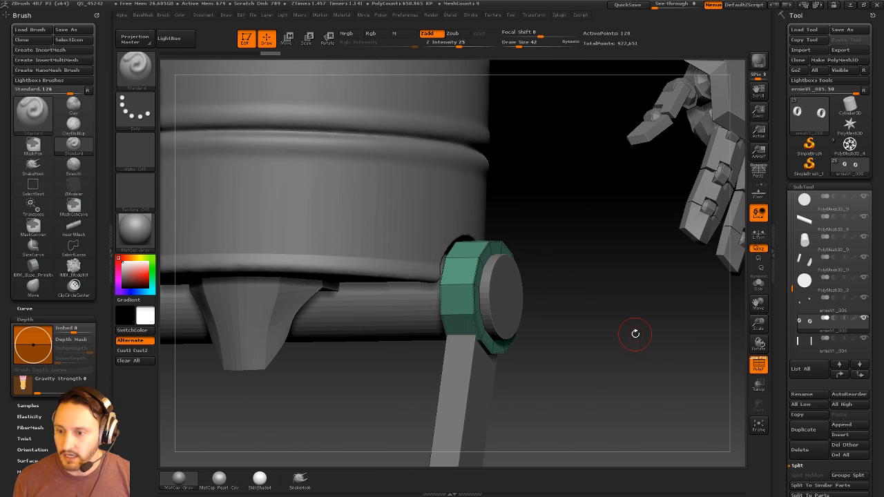
{"action": "key", "text": "2"}
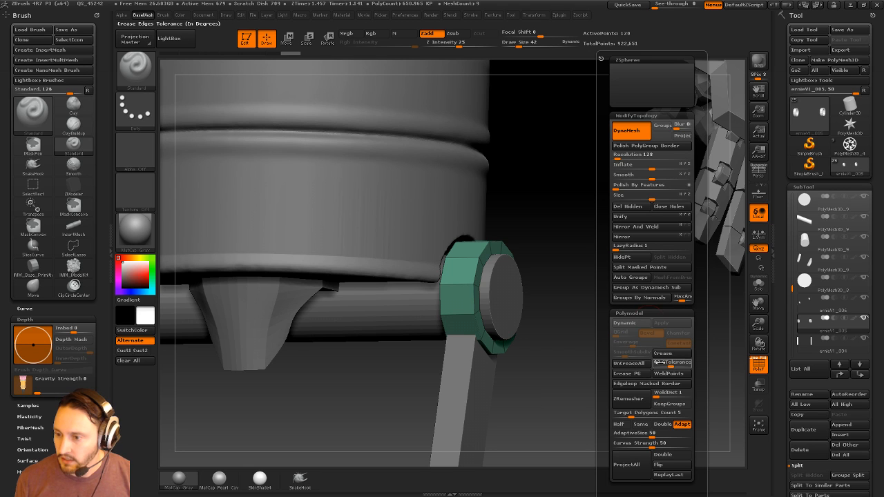
{"action": "left_click", "coordinate": [627, 323]}
{"action": "left_click_drag", "start_coordinate": [611, 334], "coordinate": [593, 333]}
Select the crossbar, isolate it and activate ZModeler with its end cap in view.
{"action": "left_click", "coordinate": [509, 308], "text": "alt"}
{"action": "left_click", "coordinate": [758, 284]}
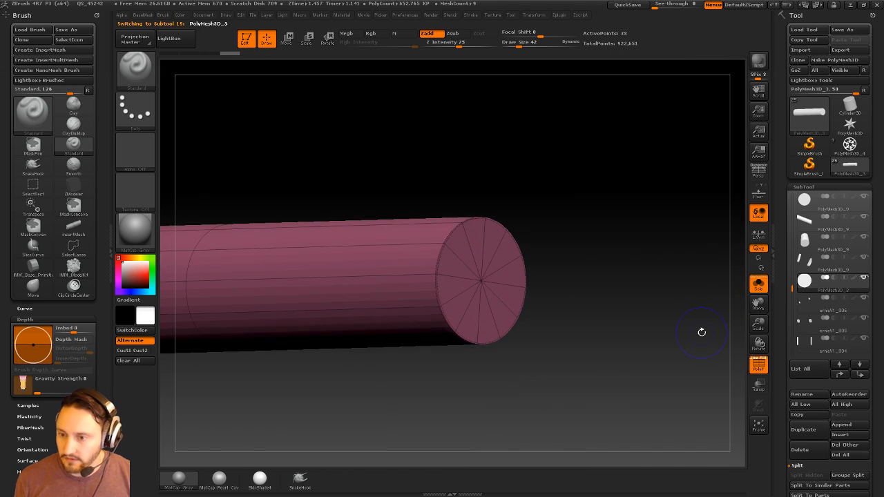
{"action": "left_click_drag", "start_coordinate": [701, 333], "coordinate": [680, 330], "text": "shift"}
{"action": "key", "text": "b"}
{"action": "key", "text": "z"}
{"action": "key", "text": "m"}
{"action": "left_click_drag", "start_coordinate": [485, 257], "coordinate": [480, 252], "text": "alt"}
{"action": "left_click_drag", "start_coordinate": [555, 231], "coordinate": [584, 240]}
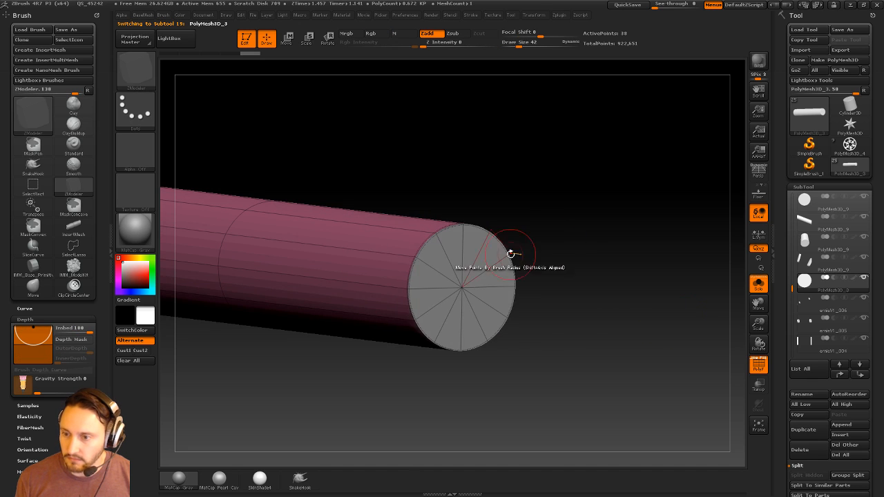
Inset the crossbar's end caps using ZModeler's polygon Inset with the Polygroup All target.
{"action": "key", "text": "space"}
{"action": "left_click", "coordinate": [481, 184]}
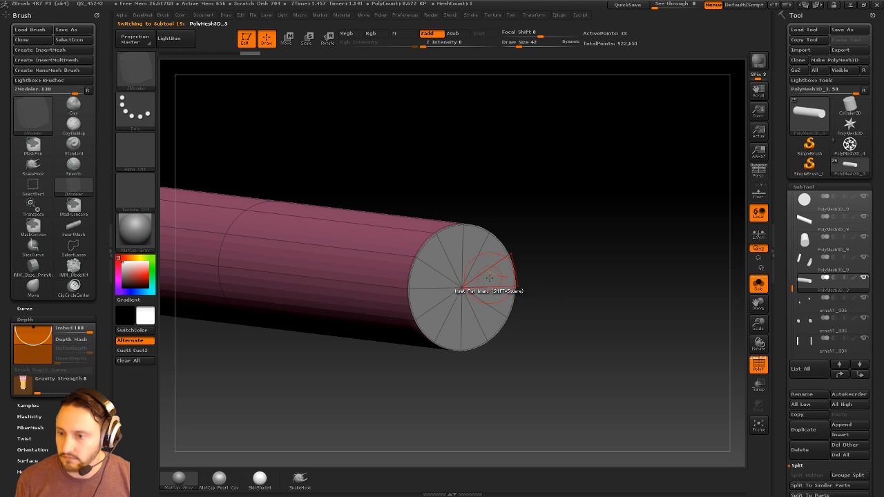
{"action": "key", "text": "space"}
{"action": "left_click", "coordinate": [538, 258]}
{"action": "left_click", "coordinate": [487, 278]}
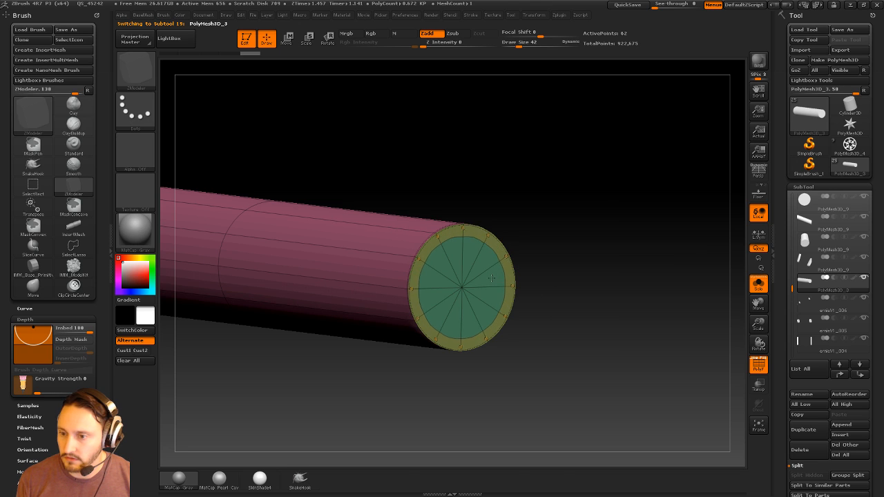
{"action": "key", "text": "shift"}
{"action": "mouse_move", "coordinate": [582, 256]}
{"action": "left_mouse_down", "text": "shift"}
{"action": "mouse_move", "coordinate": [582, 237]}
{"action": "mouse_move", "coordinate": [629, 221]}
{"action": "mouse_move", "coordinate": [635, 272]}
{"action": "mouse_move", "coordinate": [527, 277]}
{"action": "left_mouse_up", "text": "shift"}
{"action": "key", "text": "space"}
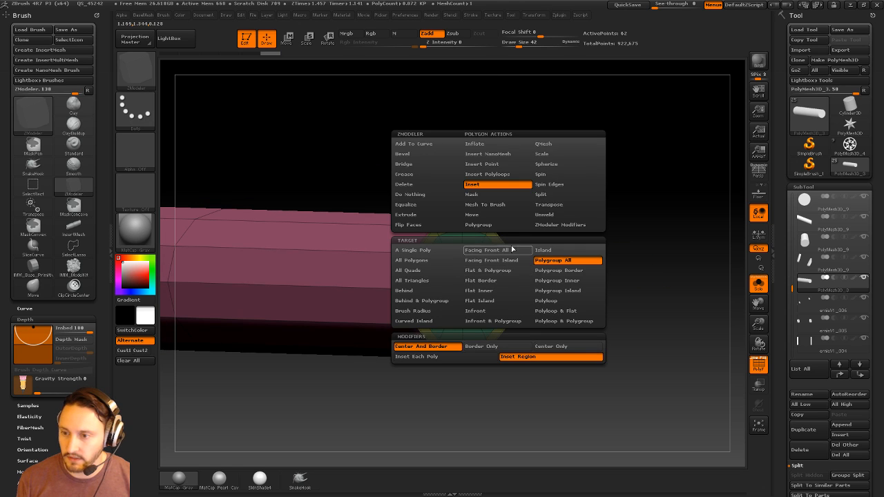
{"action": "left_click_drag", "start_coordinate": [598, 203], "coordinate": [603, 237], "text": "shift"}
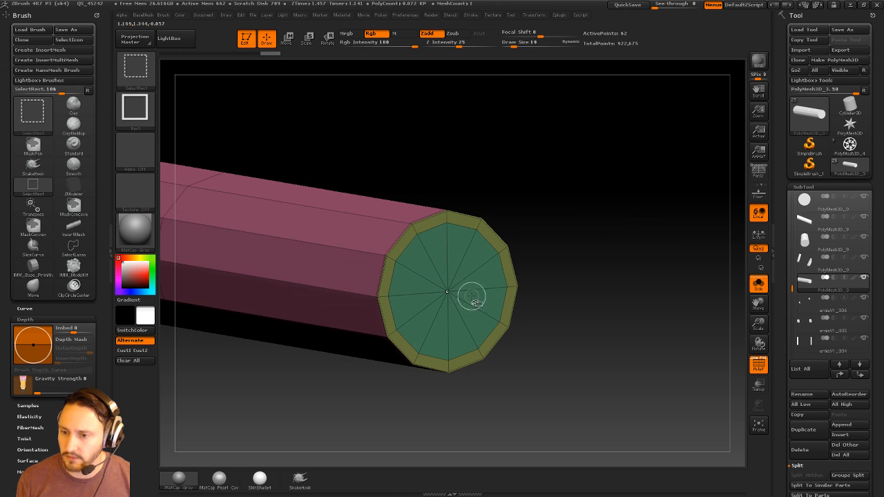
{"action": "left_click", "coordinate": [470, 296], "text": "ctrl+shift"}
{"action": "left_click", "coordinate": [626, 256], "text": "ctrl"}
{"action": "left_click", "coordinate": [627, 197], "text": "ctrl+shift"}
{"action": "left_click", "coordinate": [624, 202], "text": "ctrl"}
{"action": "key", "text": "w"}
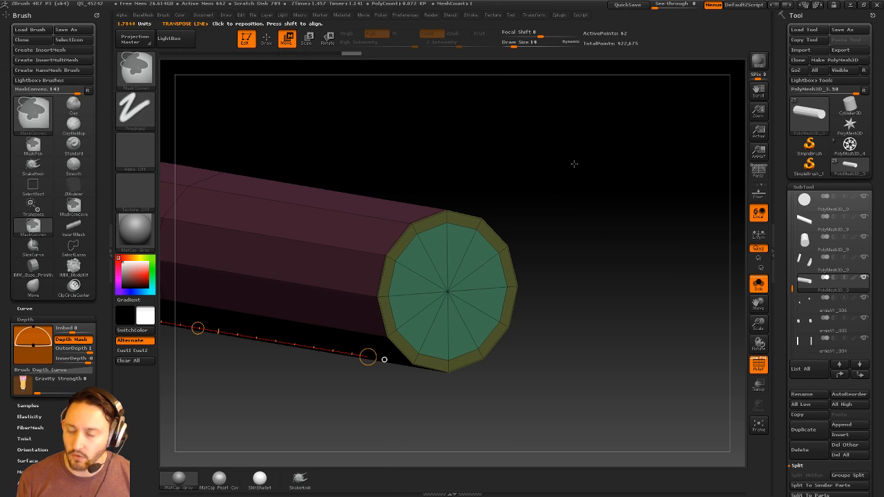
{"action": "left_click_drag", "start_coordinate": [573, 164], "coordinate": [579, 185], "text": "ctrl"}
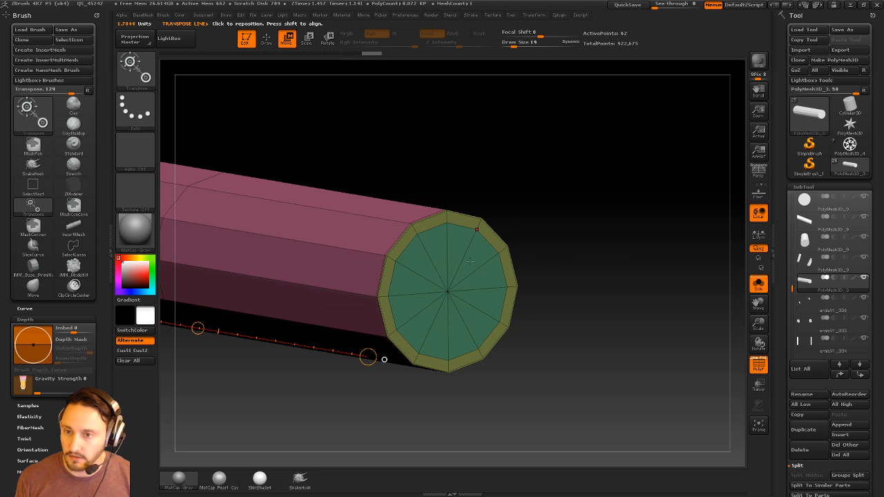
Mask everything except the centre of the crossbar's end cap and extrude it inward to form a recess.
{"action": "left_click", "coordinate": [452, 299], "text": "ctrl"}
{"action": "left_click_drag", "start_coordinate": [531, 266], "coordinate": [555, 262]}
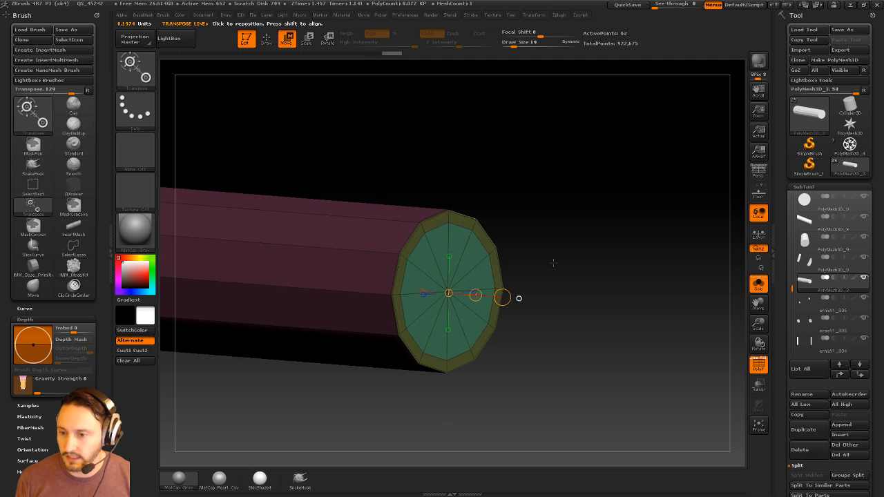
{"action": "mouse_move", "coordinate": [475, 295]}
{"action": "left_mouse_down", "text": "ctrl"}
{"action": "mouse_move", "coordinate": [460, 295]}
{"action": "mouse_move", "coordinate": [525, 373]}
{"action": "left_mouse_up", "text": "ctrl"}
Turn on Local Symmetry, scale the recessed cap centre down slightly and clear the mask.
{"action": "key", "text": "e"}
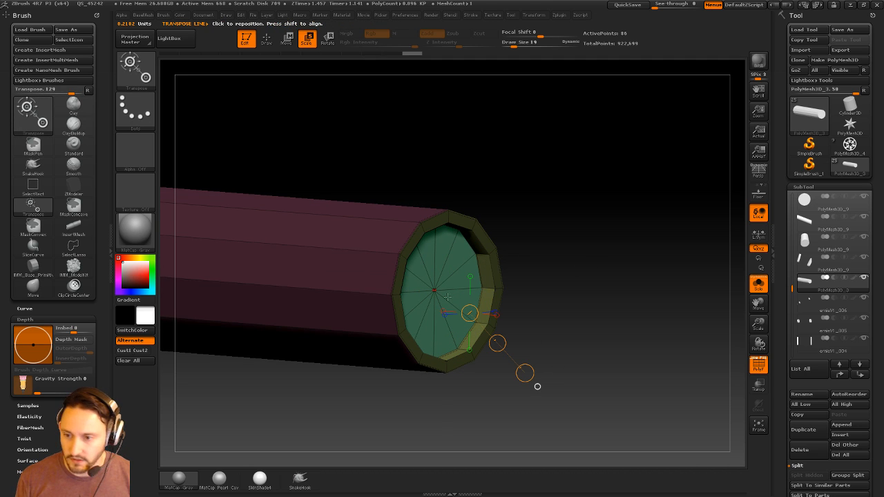
{"action": "mouse_move", "coordinate": [434, 290]}
{"action": "left_mouse_down"}
{"action": "mouse_move", "coordinate": [487, 294]}
{"action": "mouse_move", "coordinate": [476, 295]}
{"action": "left_mouse_up"}
{"action": "key", "text": "ctrl+z"}
{"action": "left_click", "coordinate": [758, 236]}
{"action": "key", "text": "q"}
{"action": "mouse_move", "coordinate": [586, 252]}
{"action": "left_mouse_down"}
{"action": "mouse_move", "coordinate": [574, 263]}
{"action": "mouse_move", "coordinate": [595, 264]}
{"action": "left_mouse_up"}
{"action": "key", "text": "w"}
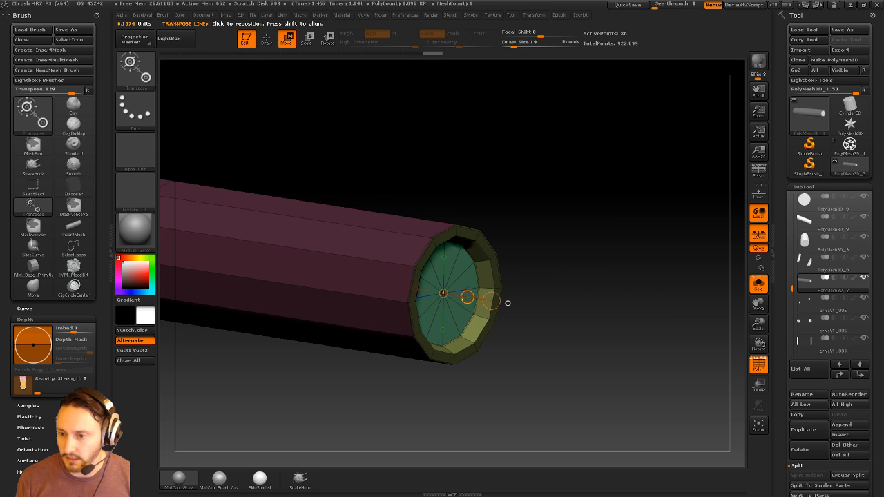
{"action": "key", "text": "q"}
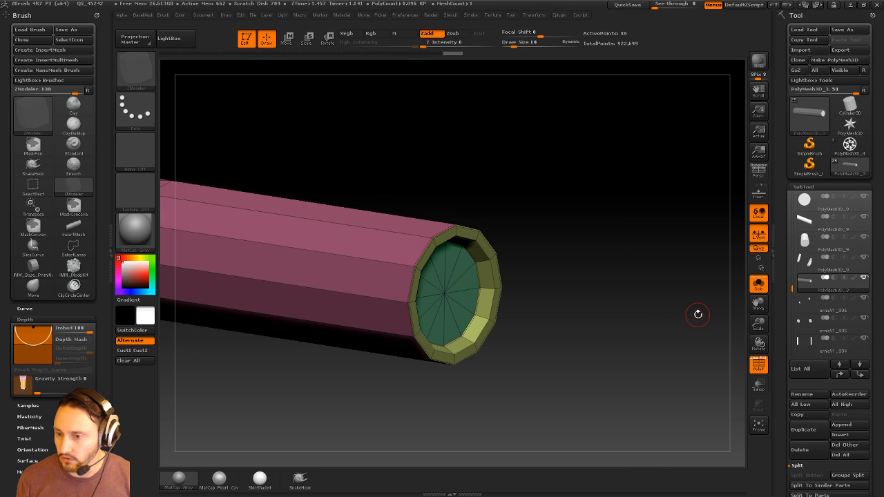
Turn on Dynamic subdivision for the crossbar with a crease tolerance of 52, and bring back the rest of the robot.
{"action": "key", "text": "space"}
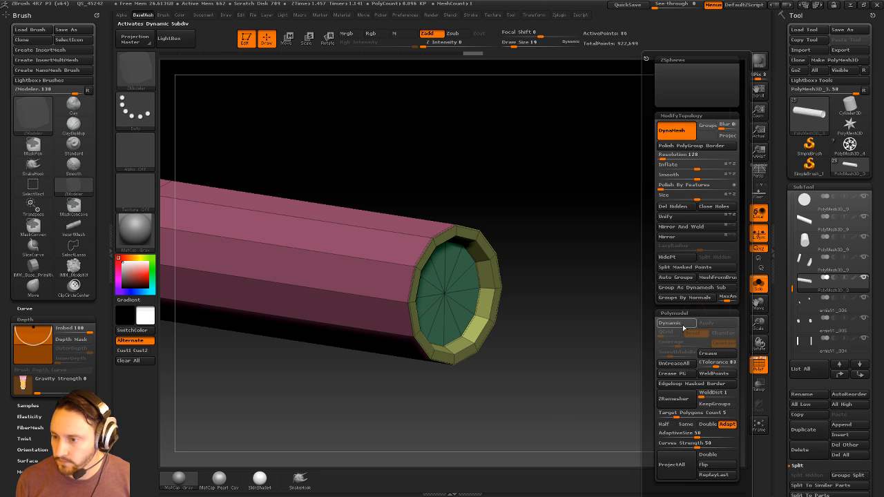
{"action": "left_click", "coordinate": [683, 323]}
{"action": "key", "text": "space"}
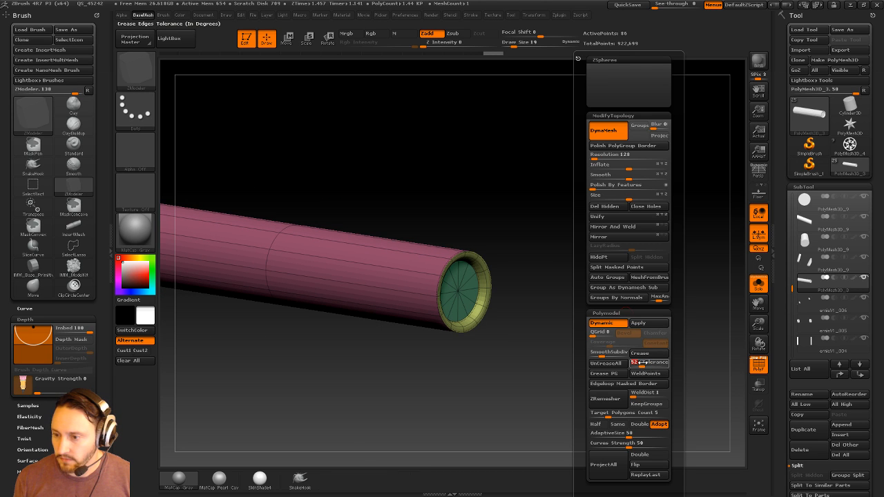
{"action": "left_click", "coordinate": [758, 283]}
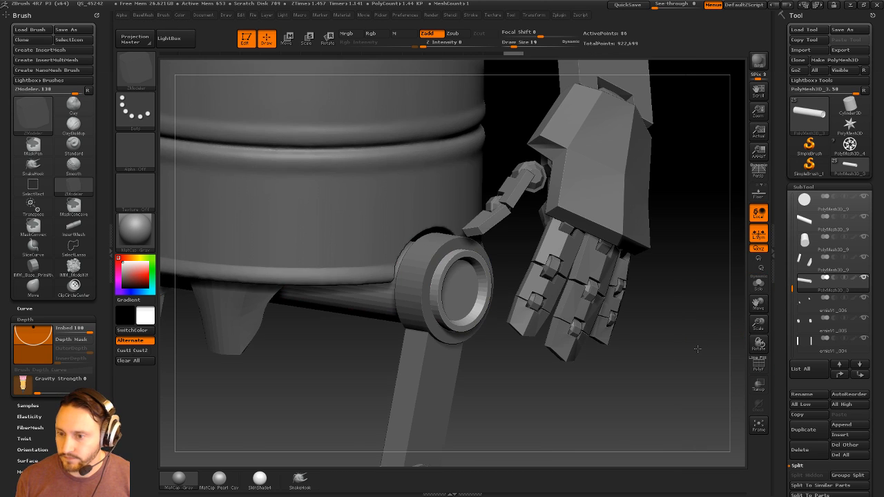
Insert the Pipes_5 mesh from the IMM ModelKit brush at the centre of the crossbar's end cap.
{"action": "left_click_drag", "start_coordinate": [697, 348], "coordinate": [689, 283]}
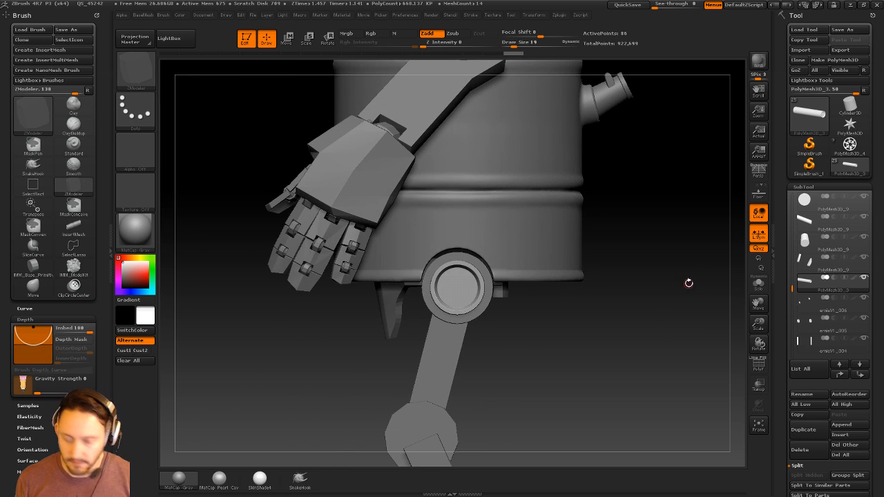
{"action": "key", "text": "b"}
{"action": "key", "text": "i"}
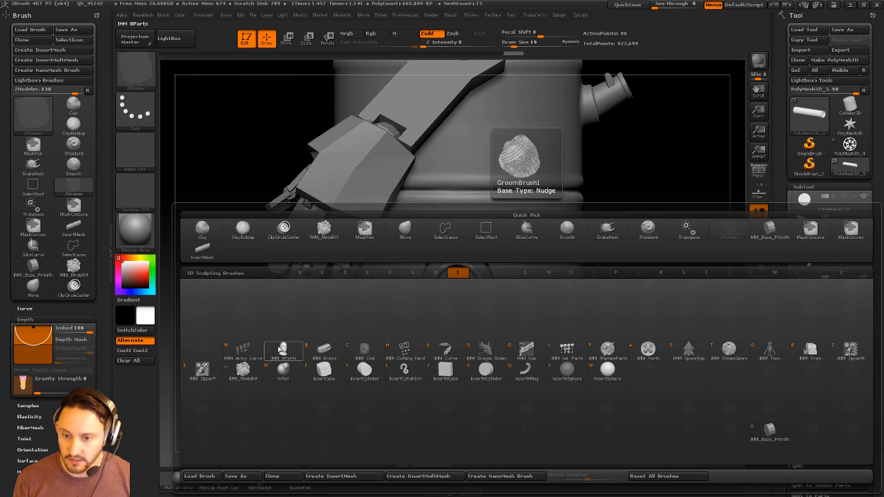
{"action": "left_click", "coordinate": [242, 370]}
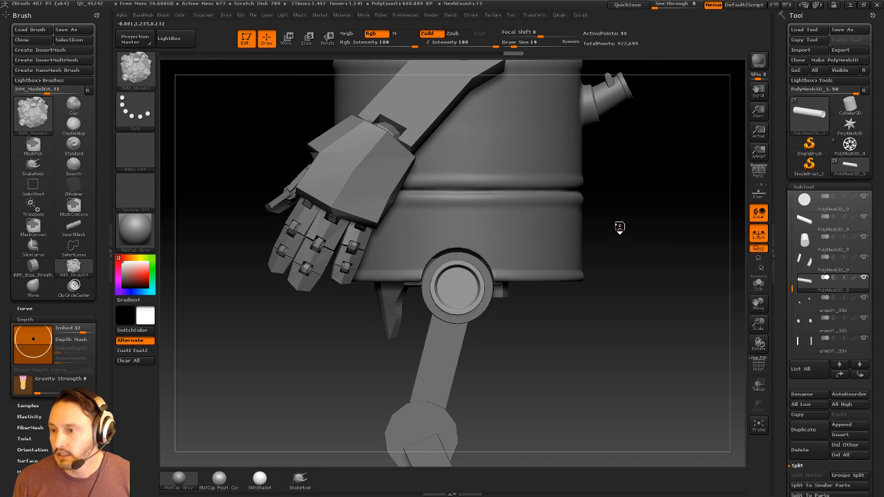
{"action": "key", "text": "m"}
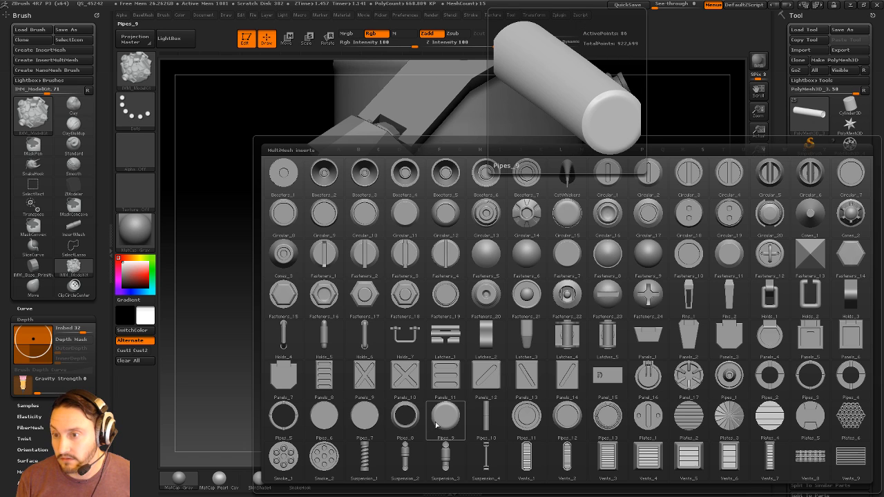
{"action": "left_click", "coordinate": [290, 421]}
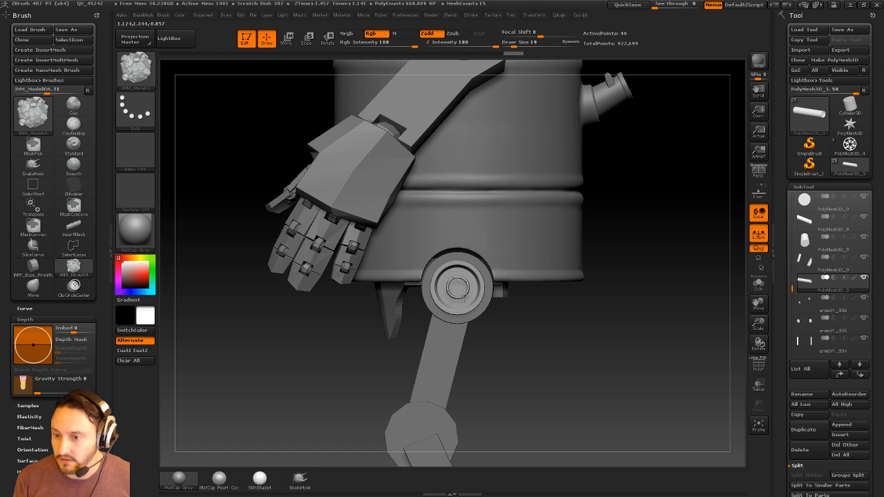
{"action": "left_click_drag", "start_coordinate": [463, 298], "coordinate": [472, 309]}
Move the inserted pipe inward along the crossbar's axis so it sits in the end recess.
{"action": "left_click_drag", "start_coordinate": [584, 319], "coordinate": [680, 314]}
{"action": "left_click_drag", "start_coordinate": [567, 231], "coordinate": [573, 271], "text": "alt"}
{"action": "key", "text": "w"}
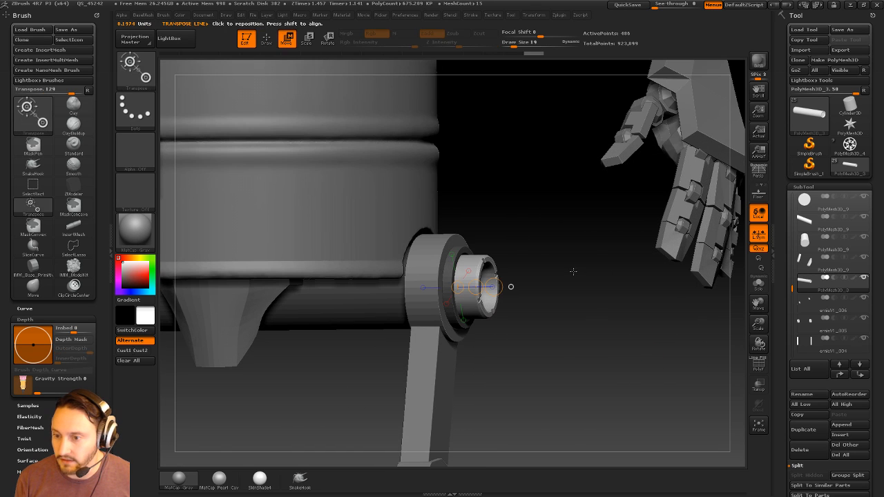
{"action": "left_click_drag", "start_coordinate": [493, 286], "coordinate": [474, 287]}
{"action": "key", "text": "q"}
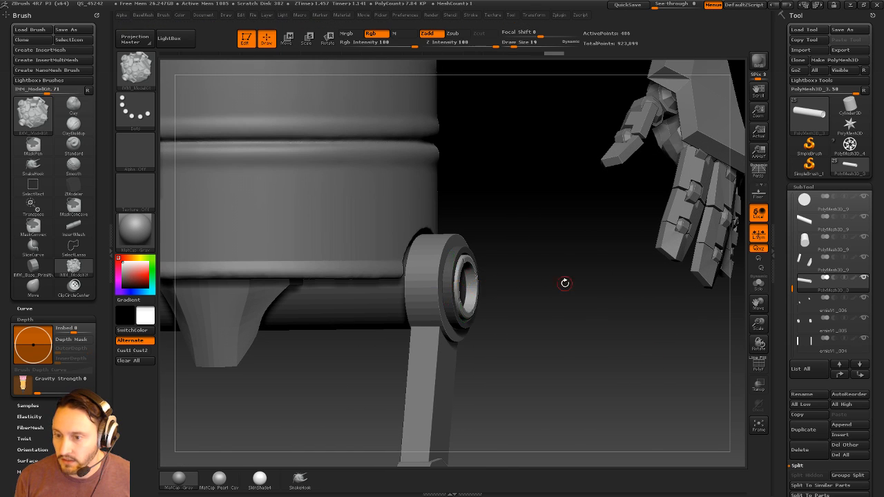
Separate the inserted pipe from the crossbar into its own subtool with Split Masked Points.
{"action": "left_click_drag", "start_coordinate": [565, 283], "coordinate": [601, 316]}
{"action": "key", "text": "space"}
{"action": "left_click", "coordinate": [682, 268]}
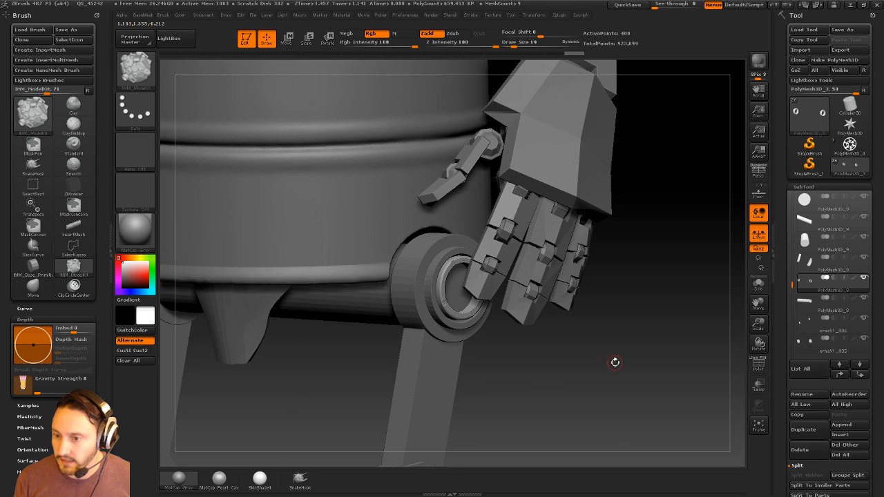
{"action": "left_click_drag", "start_coordinate": [614, 362], "coordinate": [585, 329], "text": "shift"}
Select the crossbar, show its polyframe and insert the IMM ModelKit's Circular_14 mesh at the centre of its end cap.
{"action": "left_click_drag", "start_coordinate": [471, 292], "coordinate": [526, 285]}
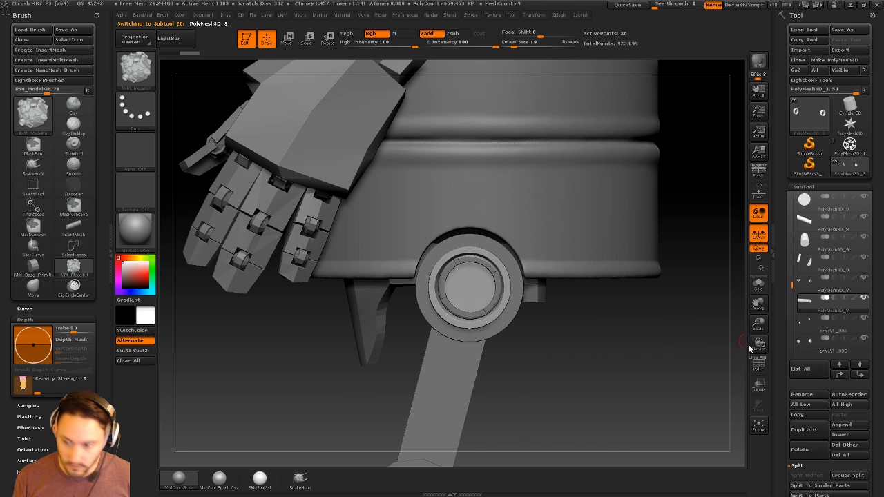
{"action": "left_click", "coordinate": [758, 365]}
{"action": "key", "text": "b"}
{"action": "key", "text": "i"}
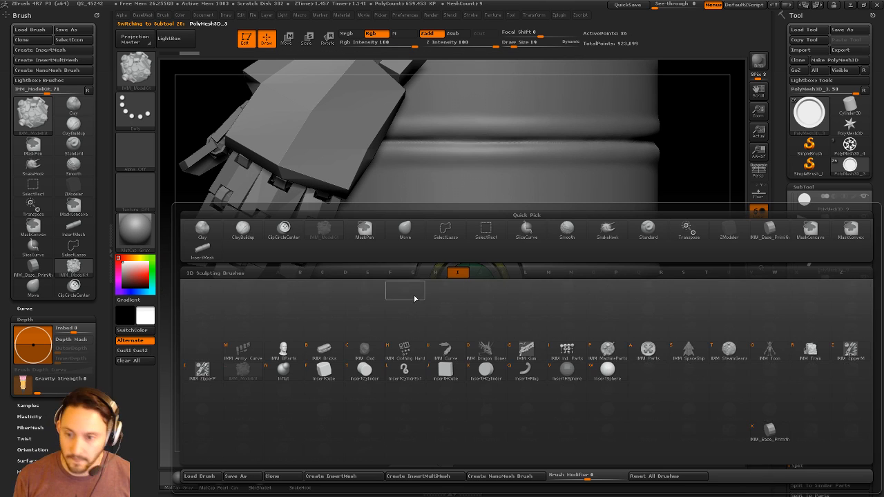
{"action": "left_click", "coordinate": [242, 368]}
{"action": "key", "text": "m"}
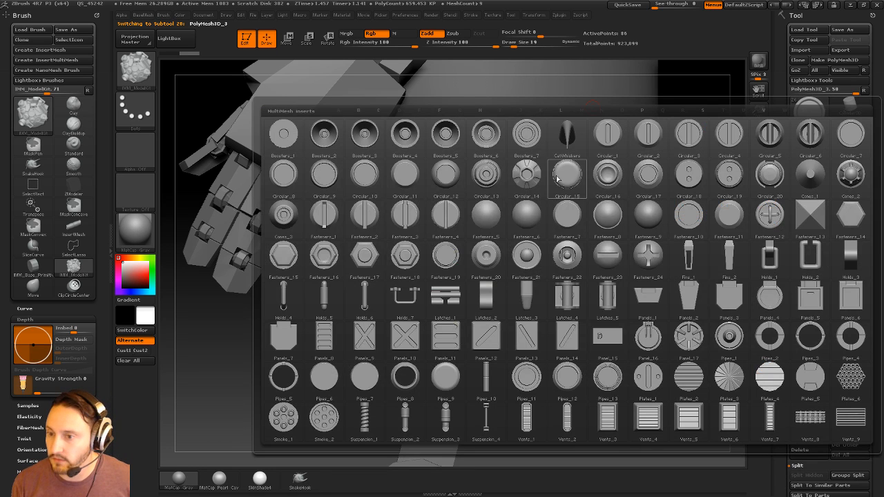
{"action": "left_click", "coordinate": [530, 177]}
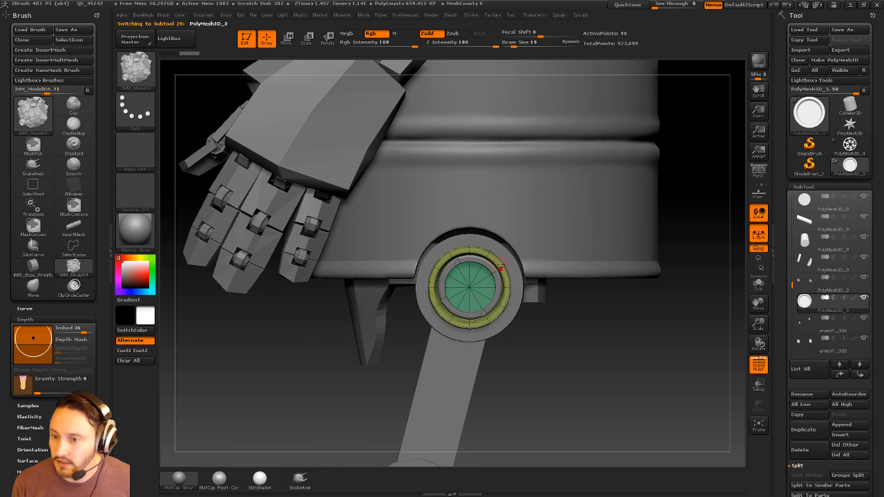
{"action": "left_click_drag", "start_coordinate": [475, 298], "coordinate": [582, 380]}
Adjust the position of the inserted Circular_14 mesh and separate it into its own subtool with Split Masked Points.
{"action": "key", "text": "w"}
{"action": "left_click_drag", "start_coordinate": [547, 350], "coordinate": [548, 347]}
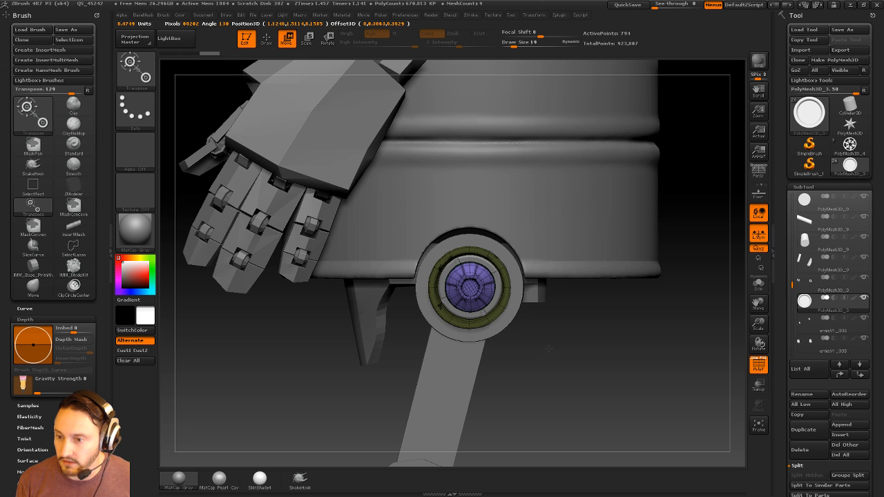
{"action": "key", "text": "q"}
{"action": "key", "text": "1"}
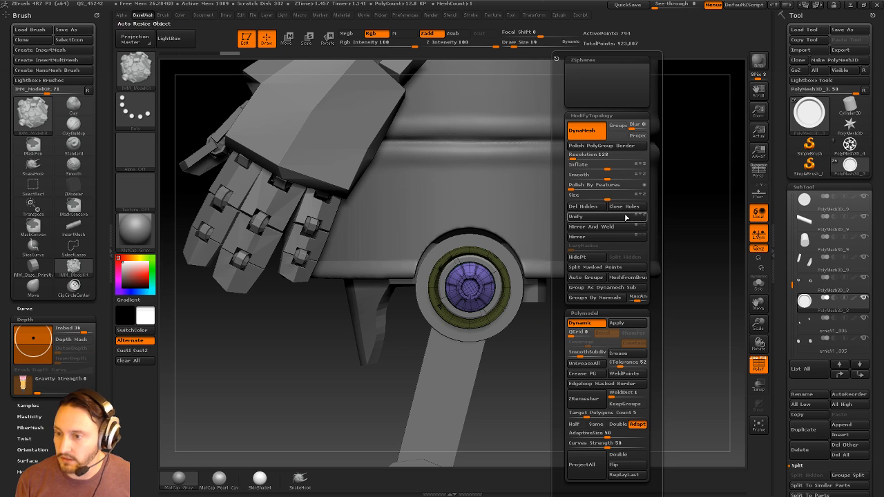
{"action": "left_click", "coordinate": [611, 268]}
Select a leg part below the hip, switch to the ZModeler brush and turn off the polyframe.
{"action": "left_click_drag", "start_coordinate": [588, 404], "coordinate": [588, 349], "text": "alt"}
{"action": "key", "text": "b"}
{"action": "key", "text": "s"}
{"action": "key", "text": "t"}
{"action": "mouse_move", "coordinate": [515, 351]}
{"action": "left_mouse_down"}
{"action": "mouse_move", "coordinate": [666, 345]}
{"action": "mouse_move", "coordinate": [580, 351]}
{"action": "mouse_move", "coordinate": [616, 351]}
{"action": "mouse_move", "coordinate": [635, 336]}
{"action": "mouse_move", "coordinate": [676, 350]}
{"action": "mouse_move", "coordinate": [602, 342]}
{"action": "mouse_move", "coordinate": [582, 307]}
{"action": "left_mouse_up"}
{"action": "key", "text": "s"}
{"action": "left_click", "coordinate": [478, 351], "text": "alt"}
{"action": "key", "text": "s"}
{"action": "key", "text": "s"}
{"action": "left_click", "coordinate": [572, 316]}
{"action": "key", "text": "b"}
{"action": "key", "text": "z"}
{"action": "key", "text": "m"}
{"action": "left_click", "coordinate": [759, 365]}
{"action": "left_click_drag", "start_coordinate": [693, 364], "coordinate": [671, 333], "text": "alt"}
{"action": "left_click_drag", "start_coordinate": [611, 346], "coordinate": [696, 356]}
{"action": "left_click_drag", "start_coordinate": [567, 341], "coordinate": [553, 319], "text": "alt"}
Select the round knee joint, switch to the ZModeler brush and show its polyframe.
{"action": "key", "text": "b"}
{"action": "key", "text": "s"}
{"action": "key", "text": "t"}
{"action": "left_click", "coordinate": [464, 344], "text": "alt"}
{"action": "key", "text": "s"}
{"action": "mouse_move", "coordinate": [624, 329]}
{"action": "left_mouse_down"}
{"action": "mouse_move", "coordinate": [558, 327]}
{"action": "mouse_move", "coordinate": [664, 314]}
{"action": "mouse_move", "coordinate": [719, 333]}
{"action": "left_mouse_up"}
{"action": "key", "text": "s"}
{"action": "key", "text": "b"}
{"action": "key", "text": "z"}
{"action": "key", "text": "m"}
{"action": "left_click", "coordinate": [758, 365]}
Shift the knee disc sideways with Transpose Move so it lines up with the upper leg bar.
{"action": "key", "text": "w"}
{"action": "left_click_drag", "start_coordinate": [482, 328], "coordinate": [605, 327], "text": "shift"}
{"action": "left_click_drag", "start_coordinate": [542, 327], "coordinate": [542, 329]}
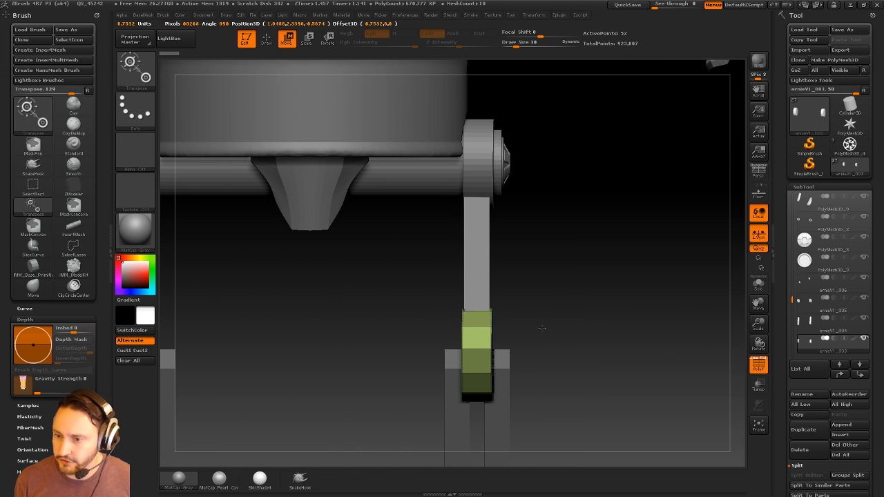
{"action": "key", "text": "q"}
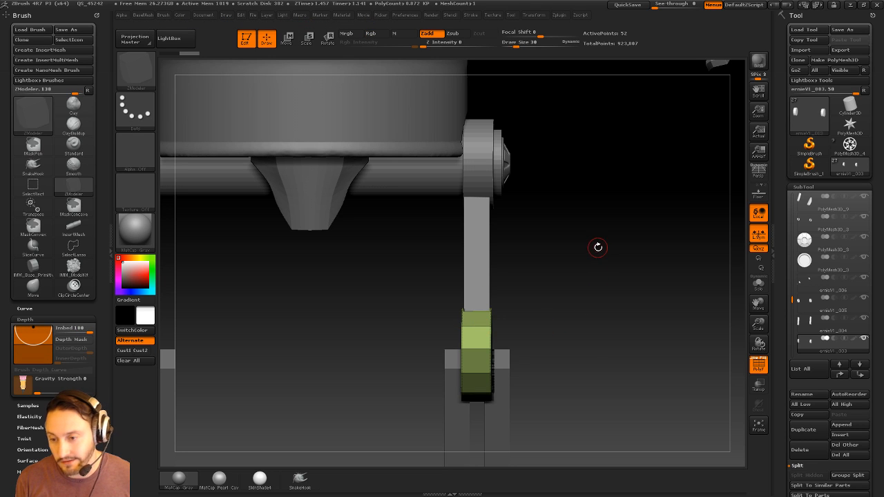
Assign a new polygroup to the knee disc's outer rim using the ZModeler edge action Polygroup with the PolyLoop target.
{"action": "left_click_drag", "start_coordinate": [598, 274], "coordinate": [593, 307]}
{"action": "mouse_move", "coordinate": [592, 307]}
{"action": "left_mouse_down", "text": "alt"}
{"action": "mouse_move", "coordinate": [601, 284]}
{"action": "mouse_move", "coordinate": [595, 301]}
{"action": "left_mouse_up", "text": "alt"}
{"action": "key", "text": "space"}
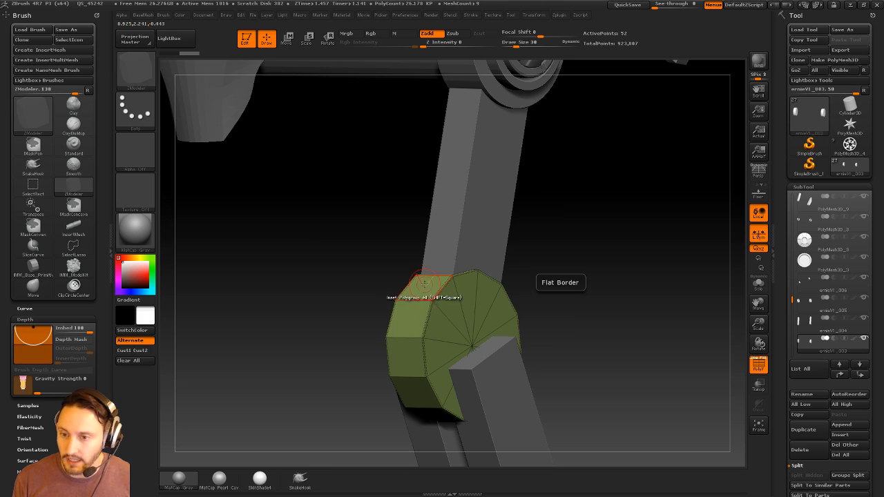
{"action": "key", "text": "space"}
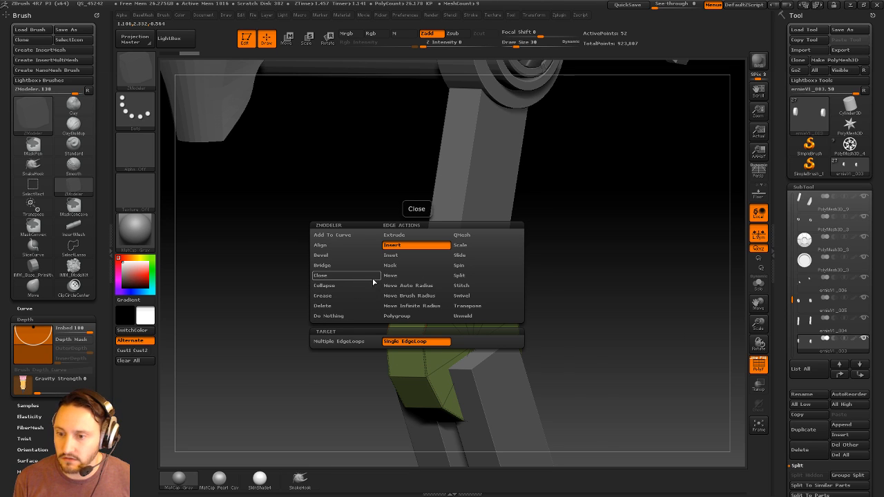
{"action": "left_click", "coordinate": [406, 317]}
{"action": "left_click", "coordinate": [415, 352]}
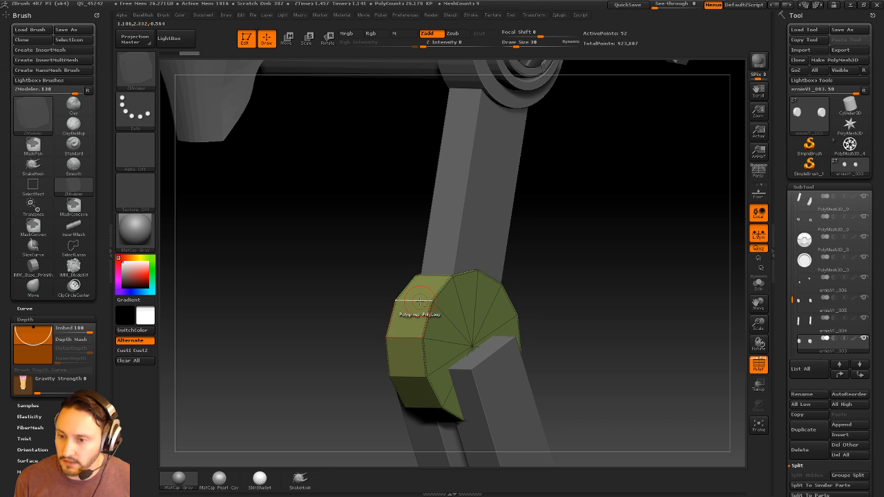
{"action": "left_click", "coordinate": [416, 299]}
Set the polygon action to QMesh with the Polygroup All target and extrude the knee disc's rim outward.
{"action": "key", "text": "space"}
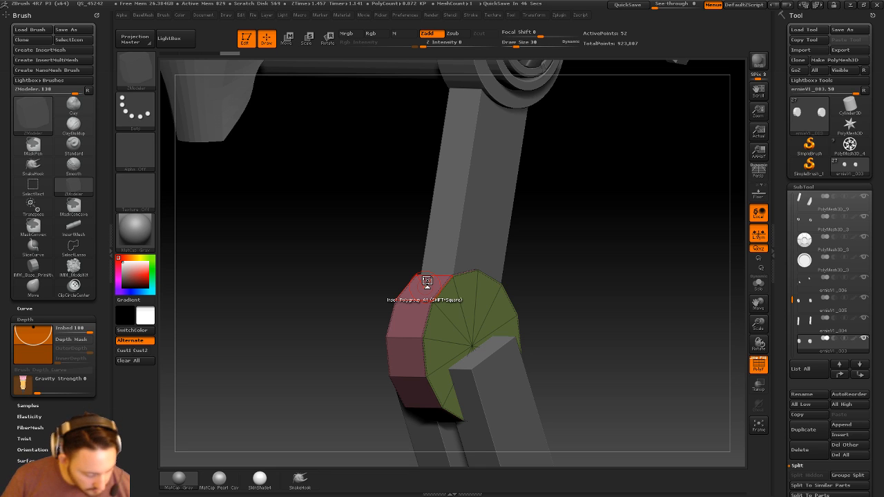
{"action": "left_click_drag", "start_coordinate": [615, 217], "coordinate": [605, 187]}
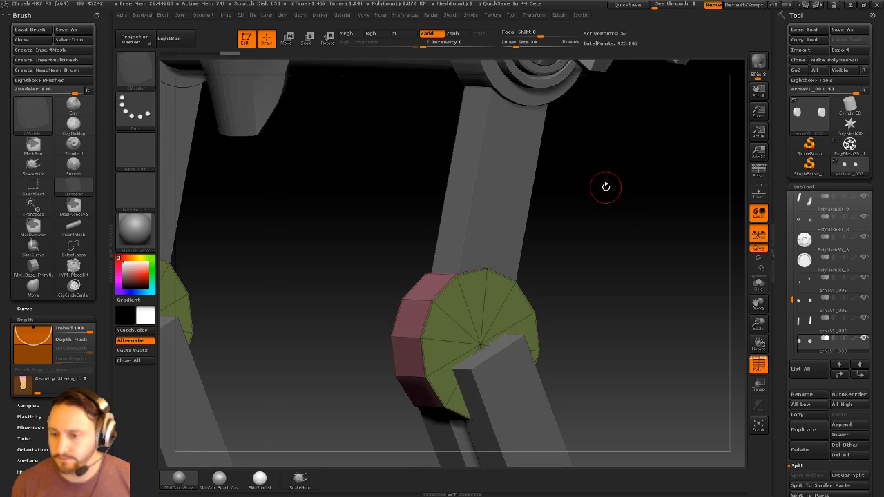
{"action": "key", "text": "space"}
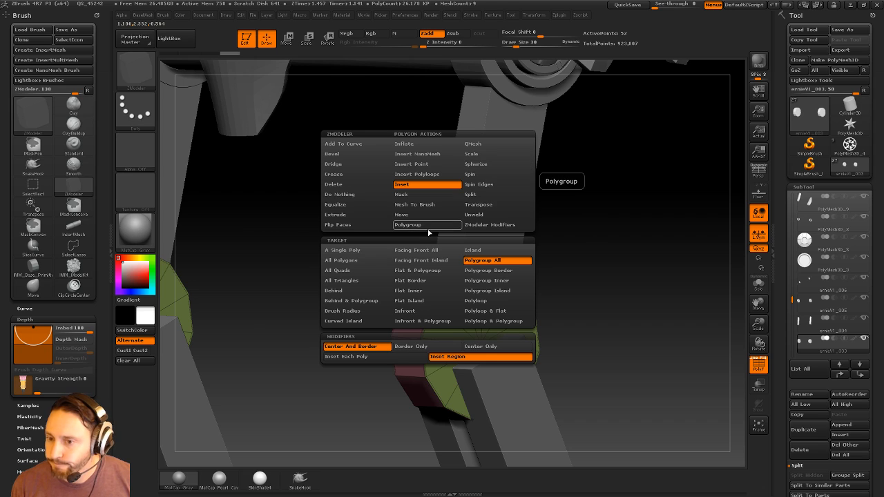
{"action": "left_click", "coordinate": [425, 225]}
{"action": "left_click", "coordinate": [474, 143]}
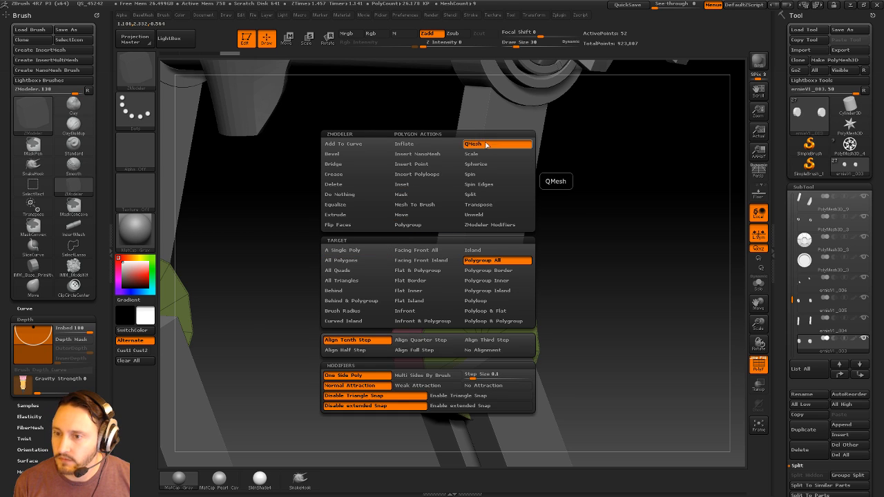
{"action": "left_click", "coordinate": [503, 259]}
{"action": "left_click_drag", "start_coordinate": [437, 283], "coordinate": [442, 272]}
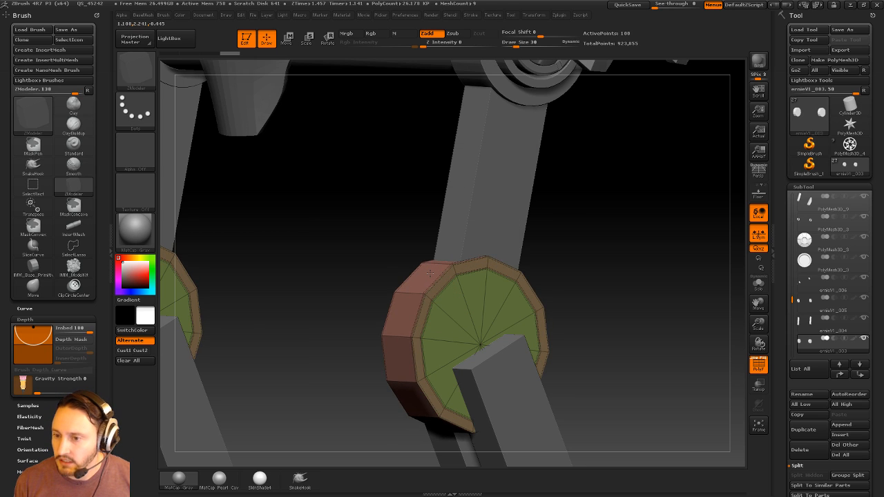
Push the knee disc's flat side face inward with QMesh to leave a raised ring around a recess.
{"action": "mouse_move", "coordinate": [586, 248]}
{"action": "left_mouse_down"}
{"action": "mouse_move", "coordinate": [622, 252]}
{"action": "mouse_move", "coordinate": [579, 249]}
{"action": "left_mouse_up"}
{"action": "key", "text": "space"}
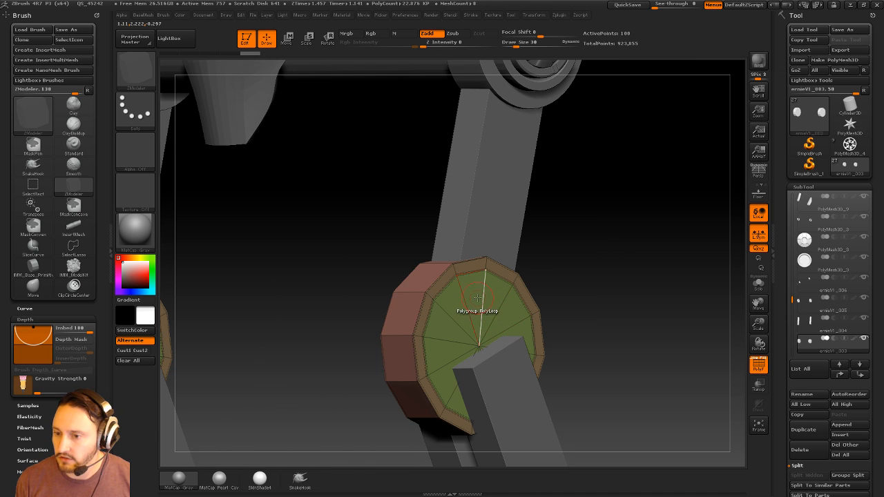
{"action": "left_click_drag", "start_coordinate": [469, 290], "coordinate": [451, 290]}
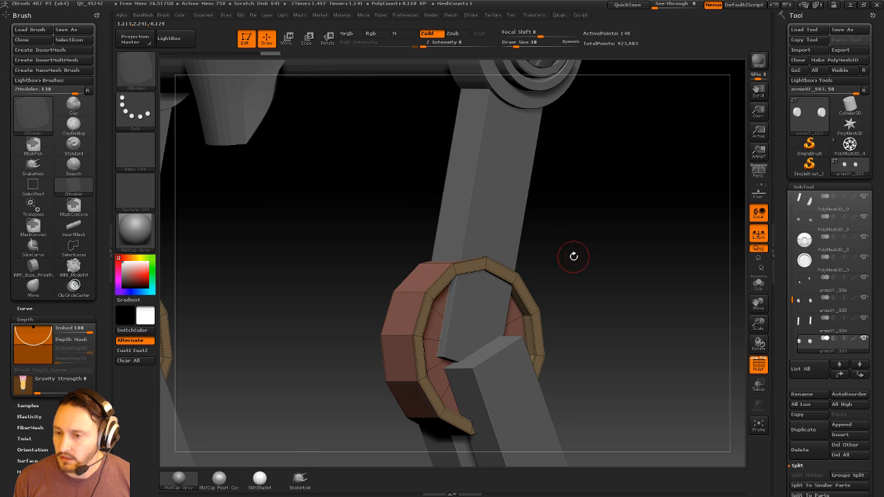
Widen the knee disc along its axis with a horizontal transpose line from the front view.
{"action": "mouse_move", "coordinate": [574, 256]}
{"action": "left_mouse_down"}
{"action": "mouse_move", "coordinate": [618, 255]}
{"action": "mouse_move", "coordinate": [591, 258]}
{"action": "left_mouse_up"}
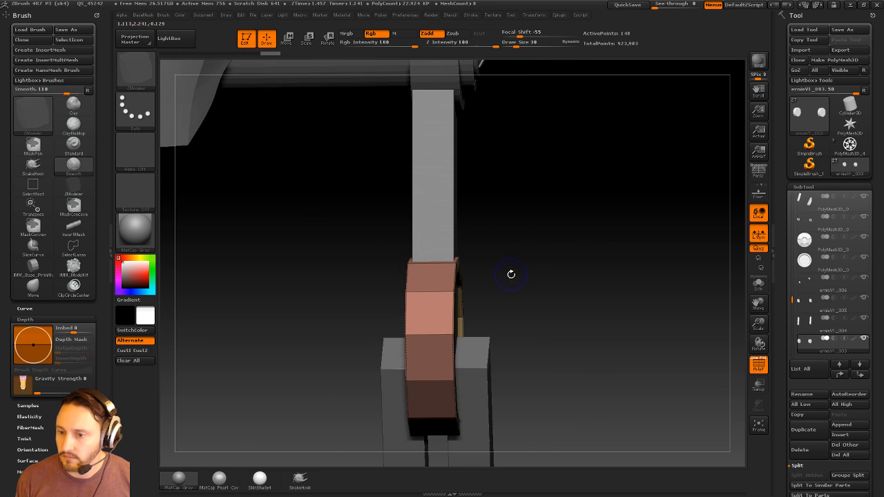
{"action": "left_click_drag", "start_coordinate": [511, 274], "coordinate": [515, 275], "text": "shift"}
{"action": "key", "text": "w"}
{"action": "mouse_move", "coordinate": [432, 289]}
{"action": "left_mouse_down", "text": "shift"}
{"action": "mouse_move", "coordinate": [632, 293]}
{"action": "mouse_move", "coordinate": [616, 264]}
{"action": "mouse_move", "coordinate": [647, 278]}
{"action": "mouse_move", "coordinate": [612, 280]}
{"action": "left_mouse_up", "text": "shift"}
{"action": "key", "text": "q"}
Select the lower leg and make its two parallel bars thinner with a horizontal transpose stretch.
{"action": "key", "text": "s"}
{"action": "left_click", "coordinate": [436, 341], "text": "alt"}
{"action": "left_click_drag", "start_coordinate": [493, 365], "coordinate": [514, 264], "text": "alt"}
{"action": "key", "text": "w"}
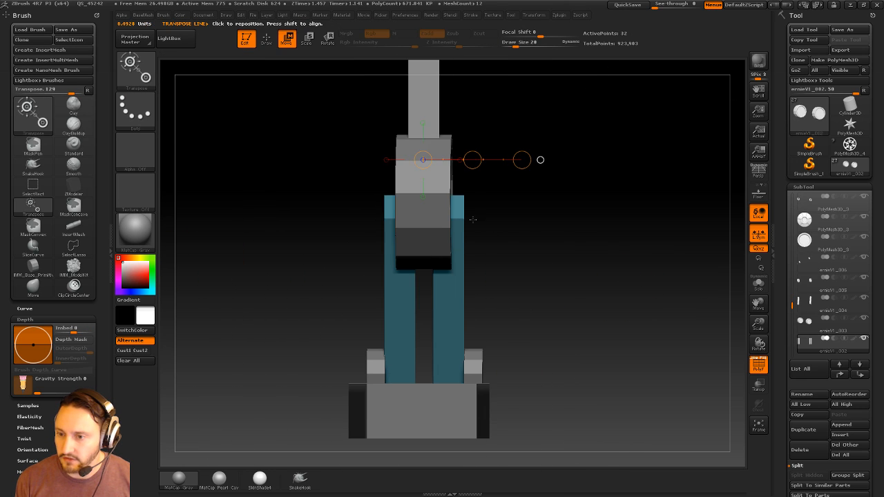
{"action": "left_click_drag", "start_coordinate": [463, 218], "coordinate": [497, 221], "text": "shift"}
{"action": "key", "text": "q"}
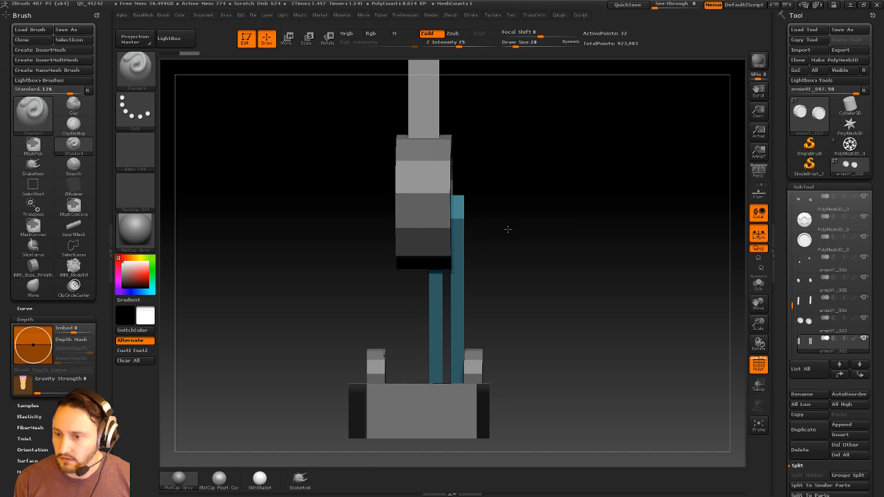
Mask one lower leg bar and move the other to the opposite side of the knee disc.
{"action": "mouse_move", "coordinate": [316, 114]}
{"action": "left_mouse_down", "text": "ctrl"}
{"action": "mouse_move", "coordinate": [327, 175]}
{"action": "mouse_move", "coordinate": [435, 477]}
{"action": "mouse_move", "coordinate": [448, 484]}
{"action": "left_mouse_up", "text": "ctrl"}
{"action": "left_click", "coordinate": [552, 245], "text": "ctrl"}
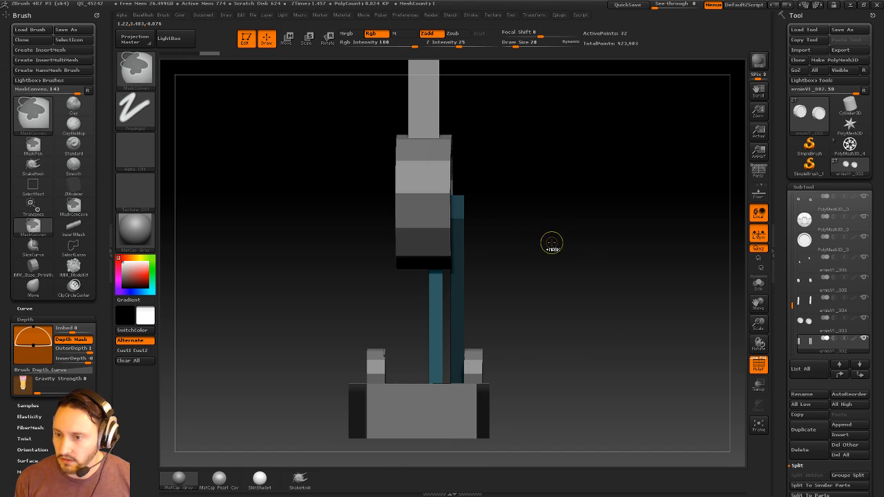
{"action": "key", "text": "w"}
{"action": "left_click_drag", "start_coordinate": [458, 283], "coordinate": [585, 282], "text": "shift"}
{"action": "left_click_drag", "start_coordinate": [522, 283], "coordinate": [473, 288], "text": "shift"}
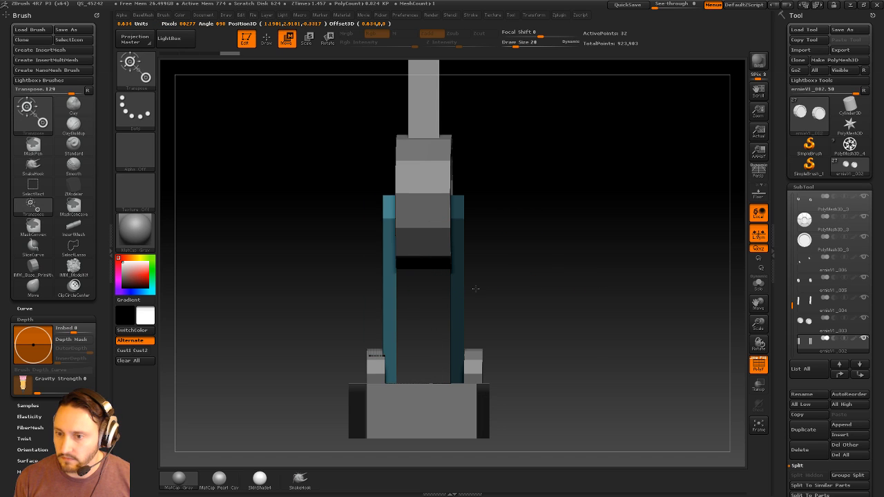
{"action": "key", "text": "q"}
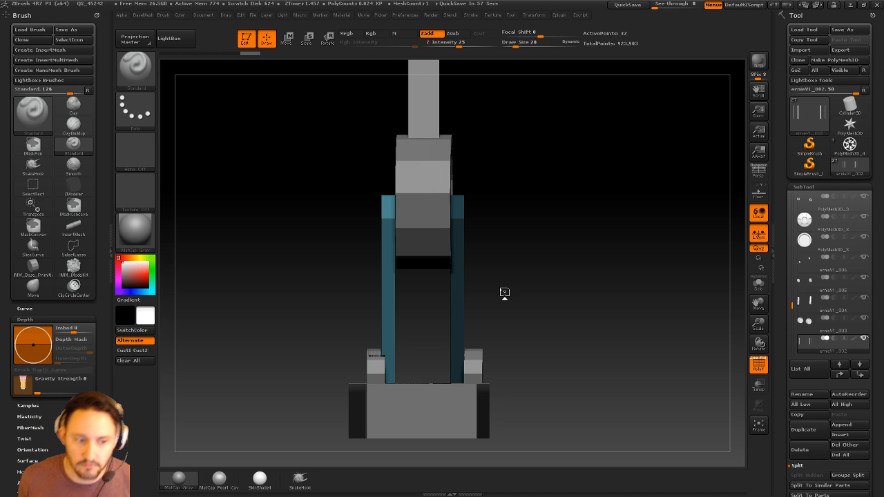
Select the upper leg bar and narrow its thickness with a horizontal transpose line.
{"action": "mouse_move", "coordinate": [603, 218]}
{"action": "left_mouse_down"}
{"action": "mouse_move", "coordinate": [591, 223]}
{"action": "mouse_move", "coordinate": [608, 246]}
{"action": "mouse_move", "coordinate": [630, 247]}
{"action": "mouse_move", "coordinate": [634, 237]}
{"action": "mouse_move", "coordinate": [628, 269]}
{"action": "mouse_move", "coordinate": [633, 221]}
{"action": "mouse_move", "coordinate": [622, 191]}
{"action": "mouse_move", "coordinate": [628, 269]}
{"action": "left_mouse_up"}
{"action": "key", "text": "s"}
{"action": "key", "text": "s"}
{"action": "left_click", "coordinate": [527, 230]}
{"action": "left_click", "coordinate": [504, 155], "text": "alt"}
{"action": "key", "text": "w"}
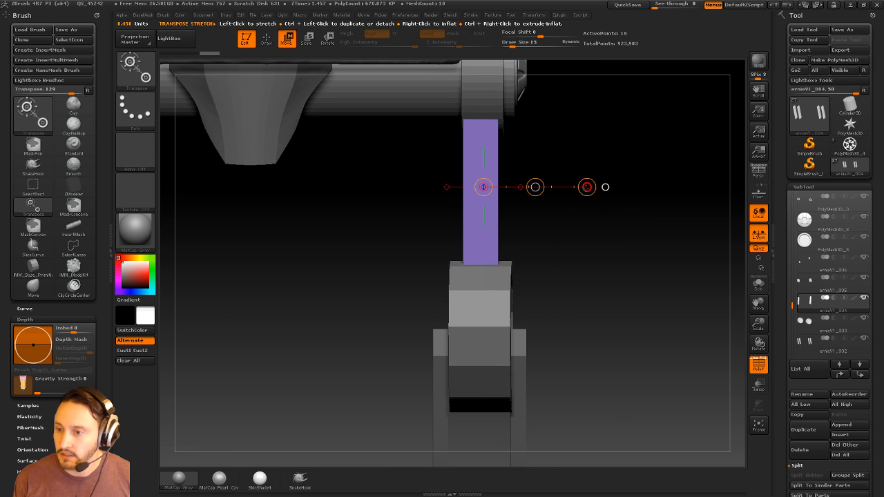
{"action": "mouse_move", "coordinate": [586, 187]}
{"action": "left_mouse_down"}
{"action": "mouse_move", "coordinate": [574, 188]}
{"action": "mouse_move", "coordinate": [627, 232]}
{"action": "mouse_move", "coordinate": [684, 250]}
{"action": "mouse_move", "coordinate": [682, 258]}
{"action": "mouse_move", "coordinate": [732, 223]}
{"action": "left_mouse_up"}
{"action": "key", "text": "q"}
{"action": "key", "text": "w"}
{"action": "left_click_drag", "start_coordinate": [491, 209], "coordinate": [612, 209]}
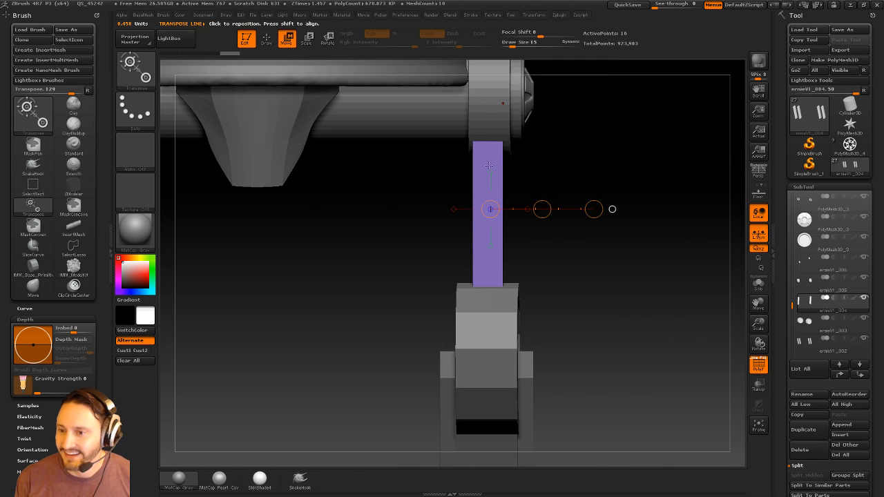
{"action": "mouse_move", "coordinate": [489, 162]}
{"action": "left_mouse_down", "text": "shift"}
{"action": "mouse_move", "coordinate": [616, 162]}
{"action": "mouse_move", "coordinate": [594, 161]}
{"action": "mouse_move", "coordinate": [681, 246]}
{"action": "mouse_move", "coordinate": [568, 250]}
{"action": "mouse_move", "coordinate": [632, 257]}
{"action": "left_mouse_up", "text": "shift"}
{"action": "key", "text": "q"}
Select the knee disc in side view and choose the Fasteners_16 mesh from the IMM ModelKit brush.
{"action": "left_click", "coordinate": [494, 305], "text": "alt"}
{"action": "left_click_drag", "start_coordinate": [615, 290], "coordinate": [647, 278], "text": "shift"}
{"action": "key", "text": "w"}
{"action": "left_click_drag", "start_coordinate": [465, 275], "coordinate": [579, 276], "text": "shift"}
{"action": "mouse_move", "coordinate": [636, 288]}
{"action": "left_mouse_down", "text": "alt"}
{"action": "mouse_move", "coordinate": [542, 280]}
{"action": "mouse_move", "coordinate": [592, 280]}
{"action": "mouse_move", "coordinate": [581, 248]}
{"action": "mouse_move", "coordinate": [620, 297]}
{"action": "mouse_move", "coordinate": [653, 307]}
{"action": "mouse_move", "coordinate": [611, 306]}
{"action": "mouse_move", "coordinate": [603, 285]}
{"action": "mouse_move", "coordinate": [585, 289]}
{"action": "mouse_move", "coordinate": [582, 261]}
{"action": "left_mouse_up", "text": "alt"}
{"action": "key", "text": "q"}
{"action": "key", "text": "s"}
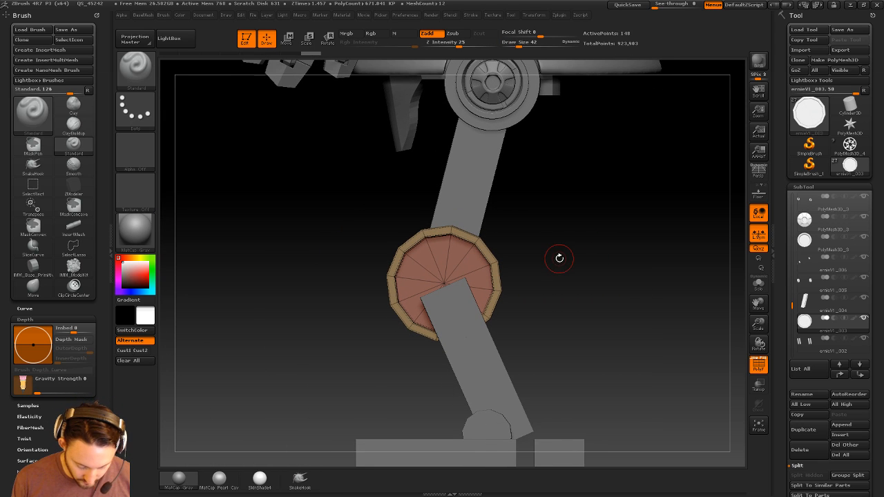
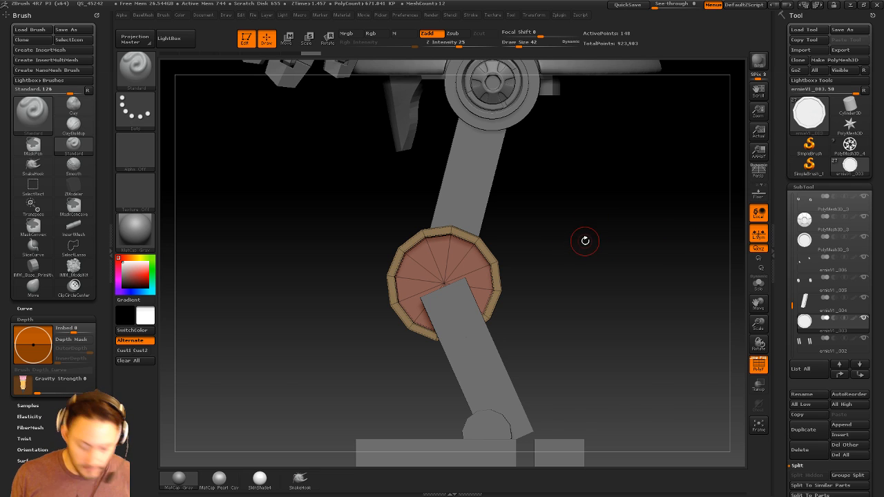
{"action": "key", "text": "b"}
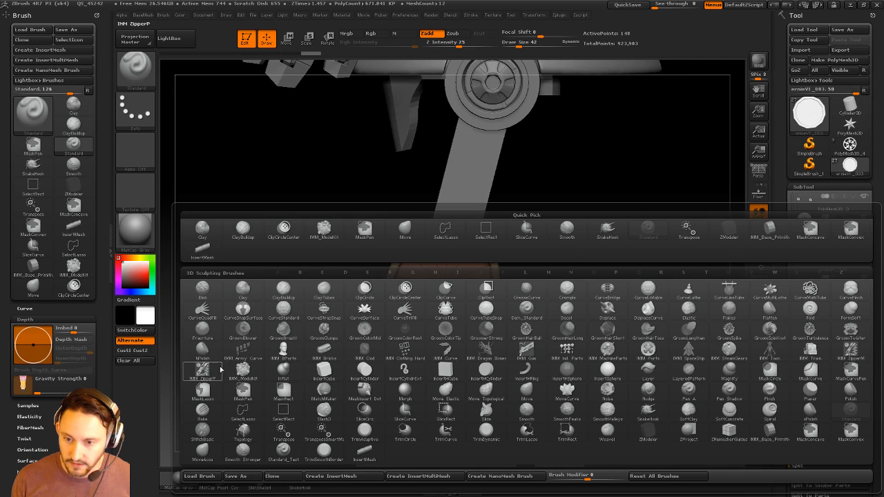
{"action": "left_click", "coordinate": [243, 370]}
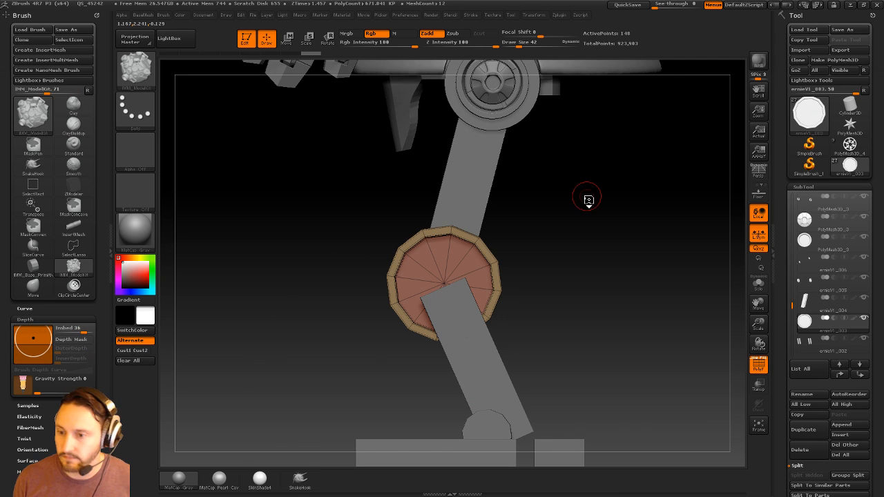
{"action": "key", "text": "m"}
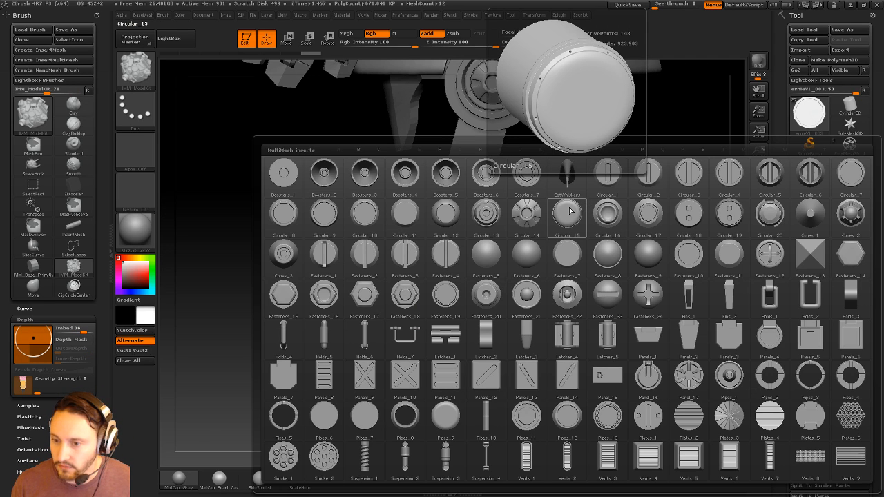
{"action": "left_click", "coordinate": [319, 297]}
Try inserting the Fasteners_16 mesh at the knee disc's centre, with the disc isolated and with all parts shown.
{"action": "left_click", "coordinate": [758, 283]}
{"action": "left_click_drag", "start_coordinate": [446, 283], "coordinate": [522, 319]}
{"action": "key", "text": "ctrl+z"}
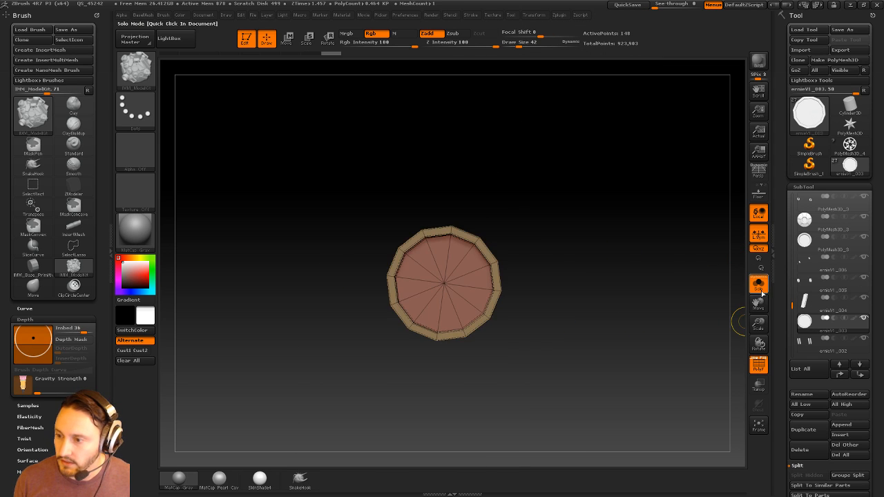
{"action": "left_click", "coordinate": [759, 285]}
{"action": "left_click_drag", "start_coordinate": [443, 281], "coordinate": [487, 306]}
{"action": "key", "text": "ctrl+z"}
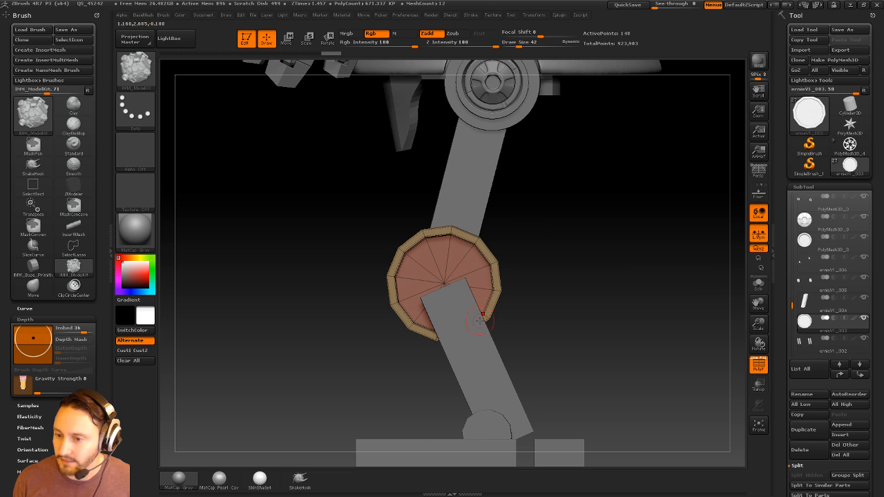
Clear the lower leg from view and insert the Fasteners_16 mesh at the centre of the knee disc, filling its recess.
{"action": "left_click", "coordinate": [478, 331], "text": "alt"}
{"action": "left_click", "coordinate": [844, 327]}
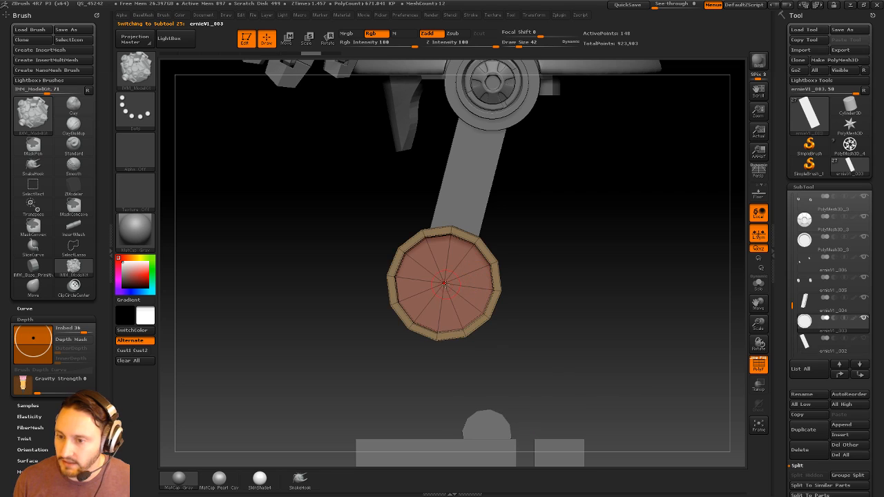
{"action": "left_click_drag", "start_coordinate": [446, 284], "coordinate": [493, 300]}
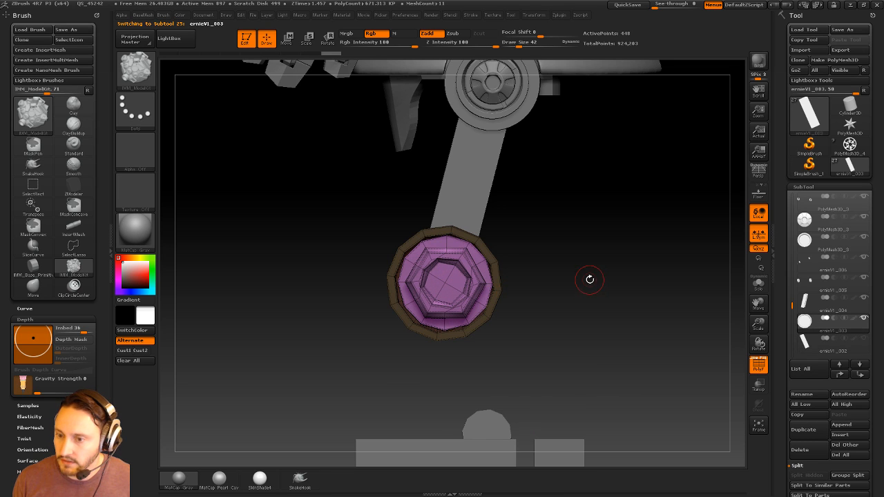
Separate the inserted fastener from the knee disc into its own subtool with Split Masked Points.
{"action": "key", "text": "1"}
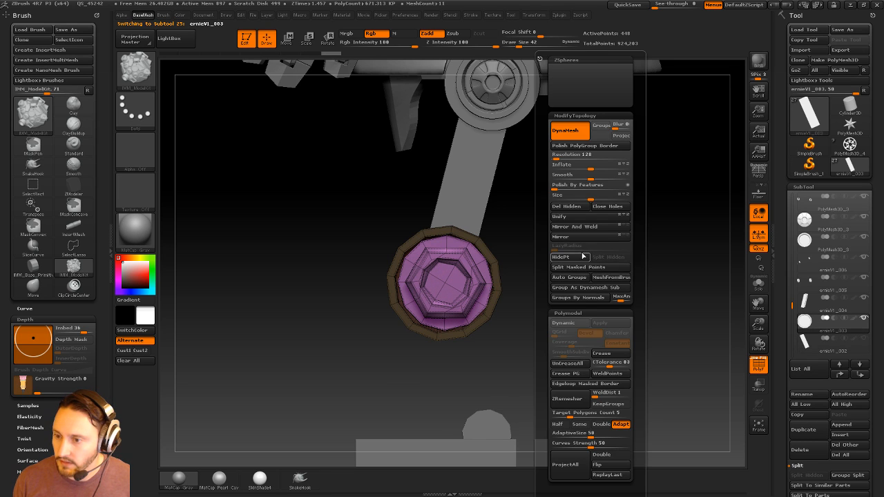
{"action": "left_click", "coordinate": [580, 269]}
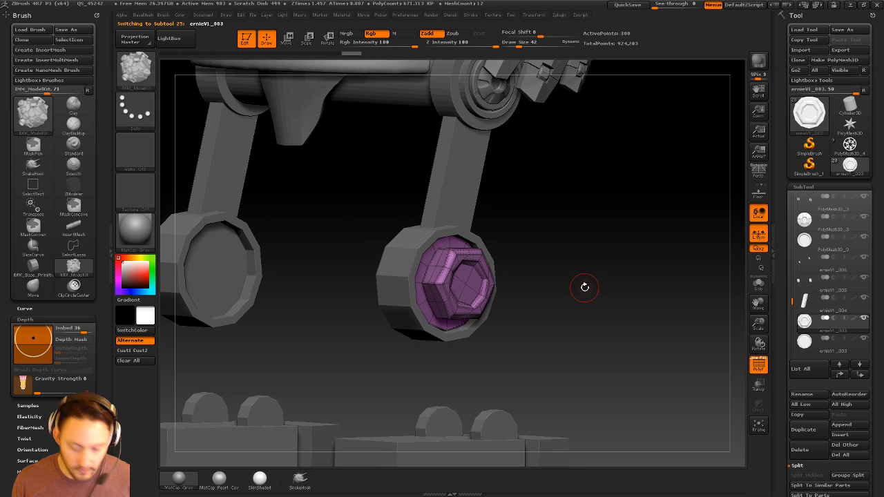
Toggle dynamic subdivision on the knee bolt and the knee housing, with the Standard brush active.
{"action": "key", "text": "d"}
{"action": "key", "text": "b"}
{"action": "key", "text": "s"}
{"action": "key", "text": "t"}
{"action": "left_click", "coordinate": [486, 251], "text": "alt"}
{"action": "key", "text": "d"}
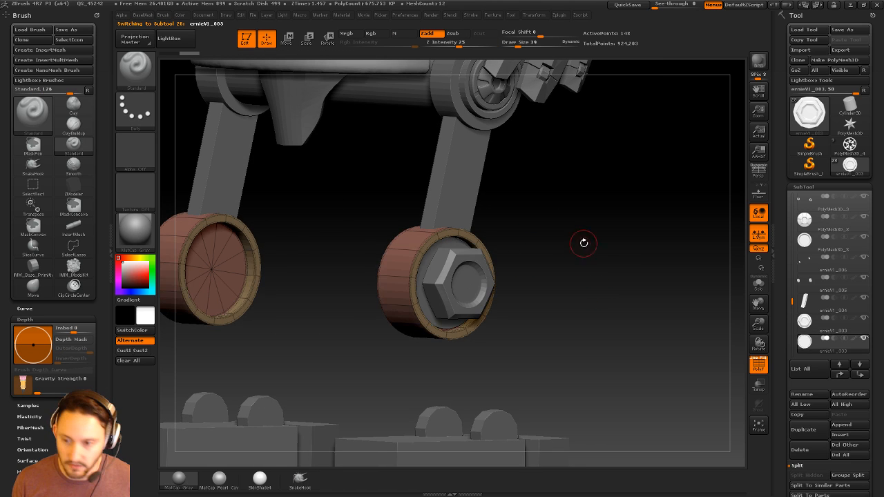
Centre the knee bolt inside the round knee housing in the side view.
{"action": "left_click_drag", "start_coordinate": [612, 245], "coordinate": [528, 254]}
{"action": "left_click", "coordinate": [489, 283], "text": "alt"}
{"action": "key", "text": "w"}
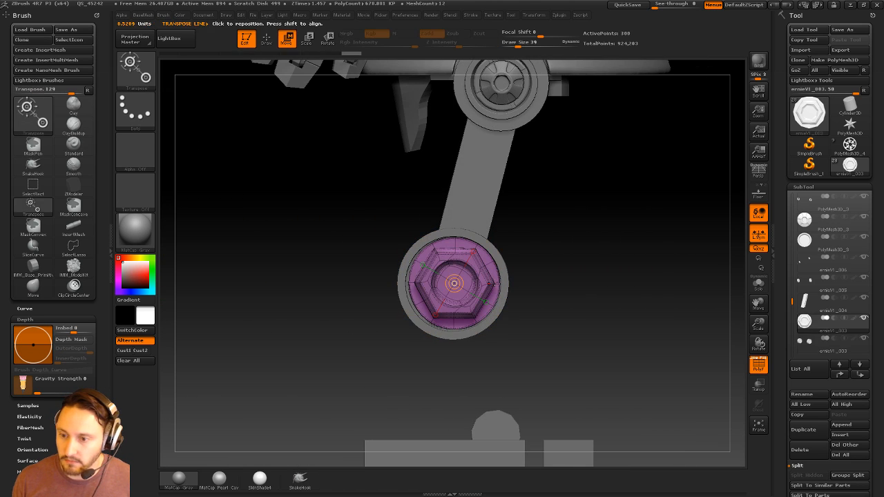
{"action": "left_click_drag", "start_coordinate": [476, 278], "coordinate": [630, 229]}
{"action": "left_click_drag", "start_coordinate": [555, 253], "coordinate": [554, 254]}
{"action": "key", "text": "q"}
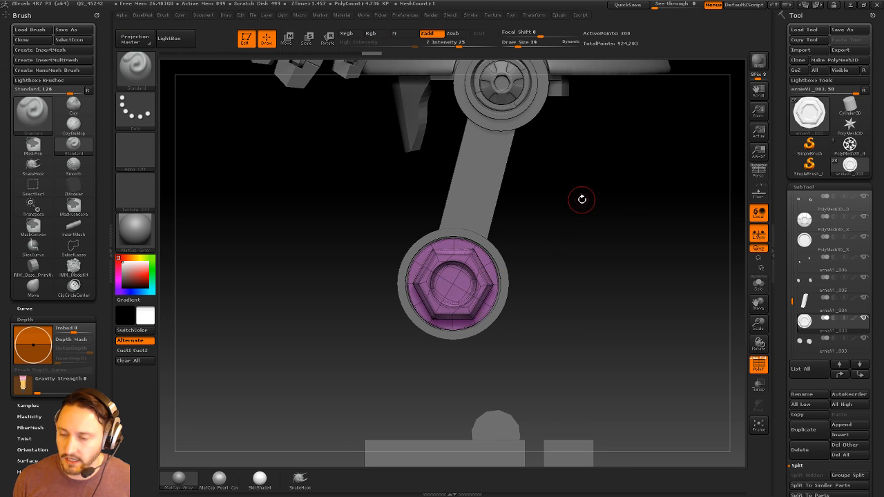
Duplicate the bolts to the inner side of the knee housings in the front view and quick-save the project.
{"action": "left_click_drag", "start_coordinate": [582, 199], "coordinate": [639, 218], "text": "shift"}
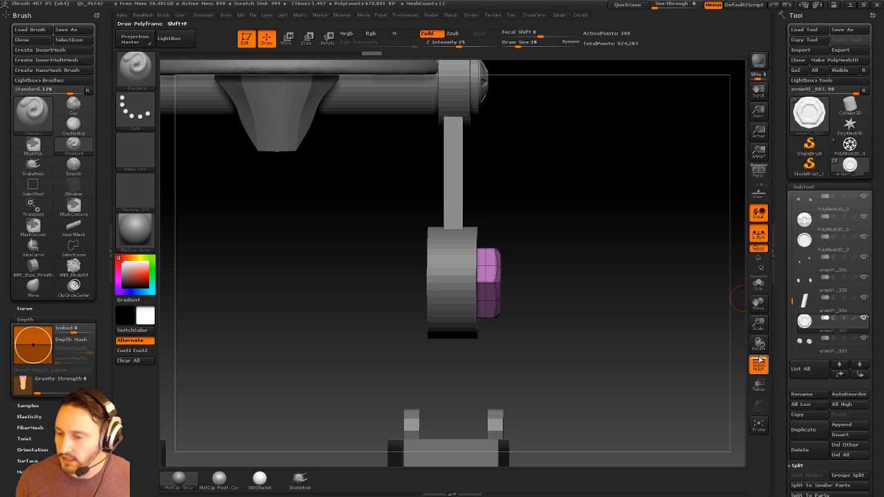
{"action": "key", "text": "w"}
{"action": "left_click_drag", "start_coordinate": [484, 265], "coordinate": [601, 265], "text": "shift"}
{"action": "left_click_drag", "start_coordinate": [543, 265], "coordinate": [469, 270], "text": "ctrl+shift"}
{"action": "key", "text": "q"}
{"action": "left_click", "coordinate": [628, 6]}
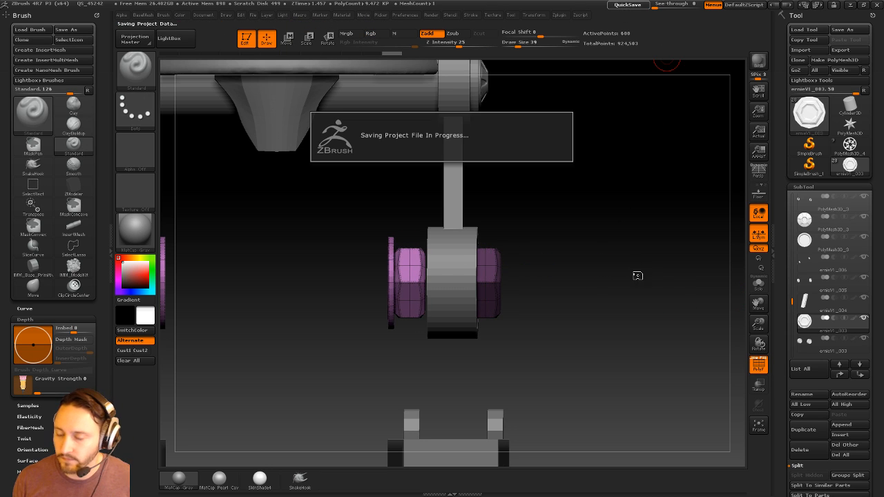
Try to flip the duplicated inner bolts with Mirror.
{"action": "key", "text": "1"}
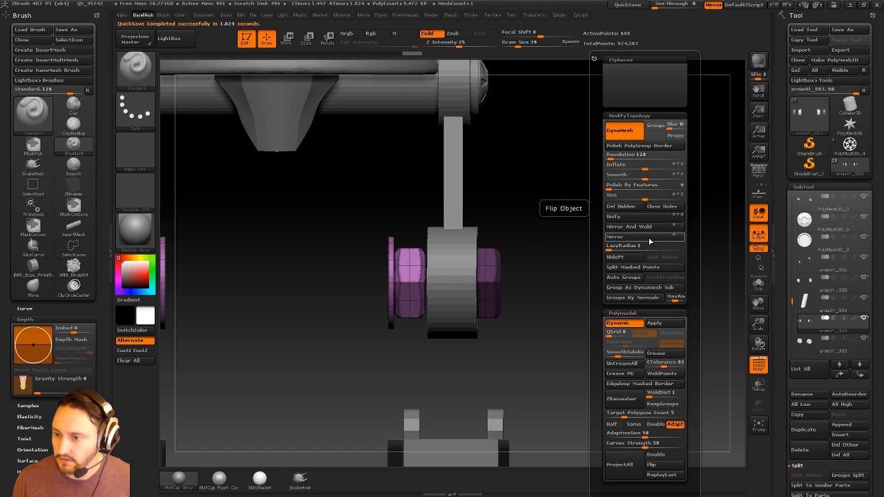
{"action": "left_click", "coordinate": [649, 238]}
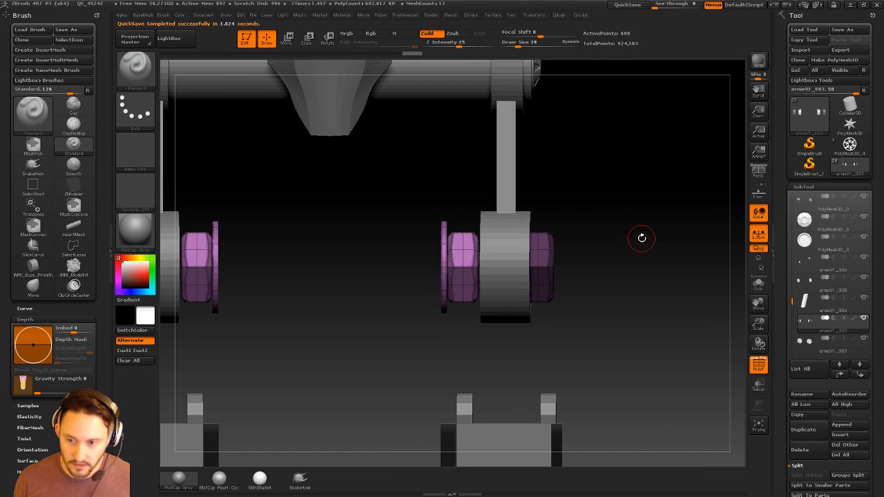
{"action": "key", "text": "1"}
{"action": "left_click_drag", "start_coordinate": [613, 264], "coordinate": [652, 267], "text": "alt"}
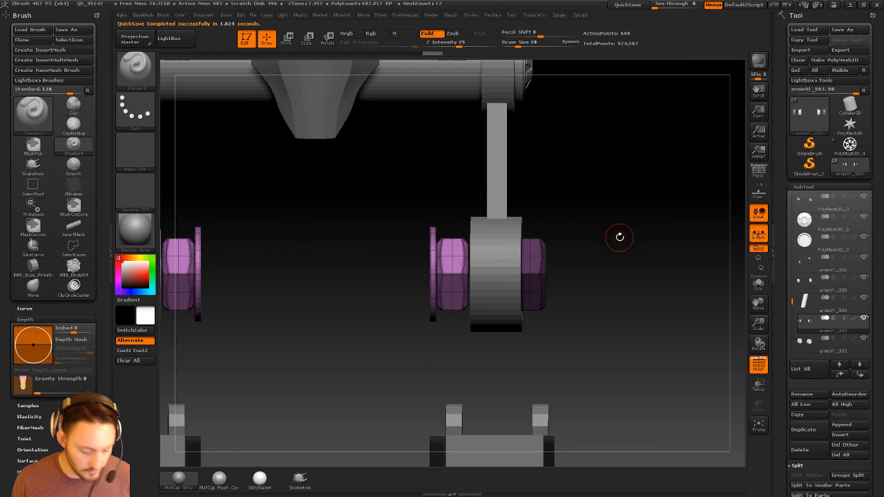
Rotate the inner bolt copies 180 degrees and move them sideways so they sit against the knee housings.
{"action": "key", "text": "r"}
{"action": "mouse_move", "coordinate": [453, 274]}
{"action": "left_mouse_down", "text": "shift"}
{"action": "mouse_move", "coordinate": [453, 183]}
{"action": "mouse_move", "coordinate": [542, 301]}
{"action": "mouse_move", "coordinate": [621, 266]}
{"action": "left_mouse_up", "text": "shift"}
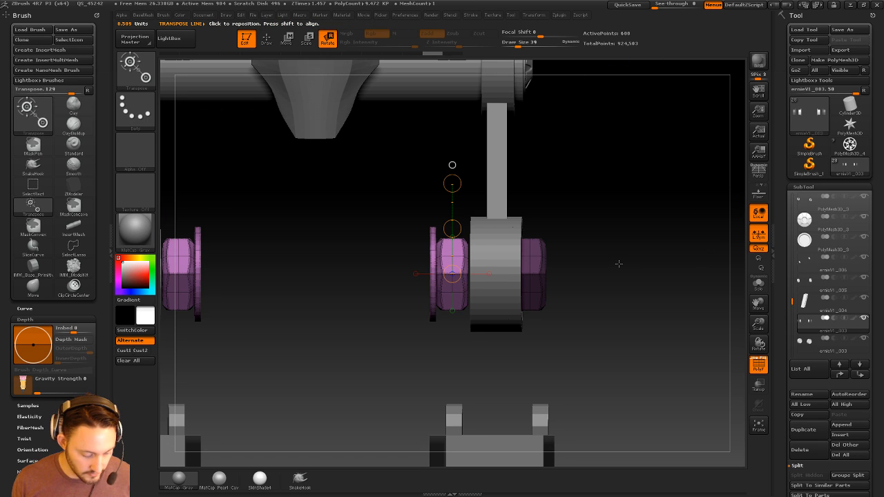
{"action": "left_click_drag", "start_coordinate": [453, 184], "coordinate": [464, 389], "text": "shift"}
{"action": "mouse_move", "coordinate": [454, 255]}
{"action": "left_mouse_down", "text": "shift"}
{"action": "mouse_move", "coordinate": [542, 257]}
{"action": "mouse_move", "coordinate": [625, 271]}
{"action": "left_mouse_up", "text": "shift"}
{"action": "mouse_move", "coordinate": [525, 255]}
{"action": "left_mouse_down"}
{"action": "mouse_move", "coordinate": [542, 253]}
{"action": "mouse_move", "coordinate": [533, 253]}
{"action": "left_mouse_up"}
{"action": "key", "text": "q"}
{"action": "mouse_move", "coordinate": [565, 247]}
{"action": "left_mouse_down"}
{"action": "mouse_move", "coordinate": [595, 238]}
{"action": "mouse_move", "coordinate": [651, 253]}
{"action": "mouse_move", "coordinate": [628, 249]}
{"action": "left_mouse_up"}
Switch to the ZModeler brush and check the knee bolts in isolation.
{"action": "key", "text": "b"}
{"action": "key", "text": "z"}
{"action": "key", "text": "m"}
{"action": "left_click", "coordinate": [753, 284]}
{"action": "left_click_drag", "start_coordinate": [685, 289], "coordinate": [665, 296]}
{"action": "left_click", "coordinate": [756, 282]}
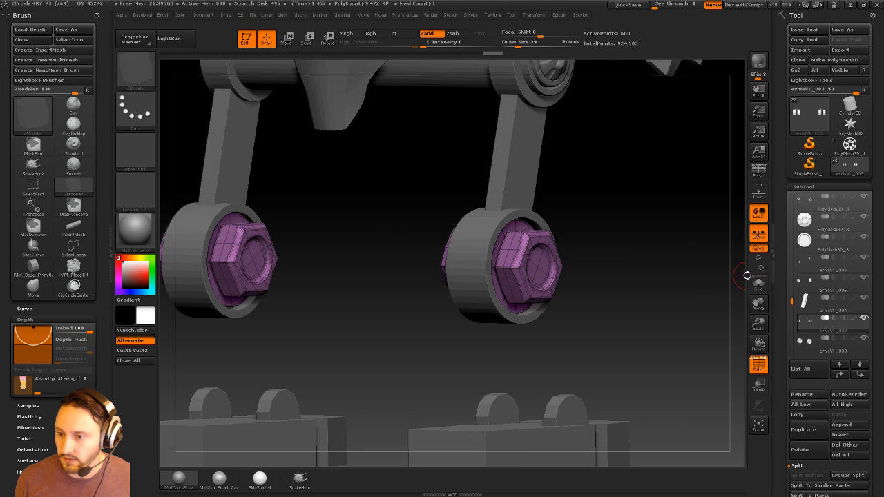
Nudge the inner bolt copies into alignment with the outer bolts and clear the mask.
{"action": "left_click_drag", "start_coordinate": [728, 282], "coordinate": [598, 253], "text": "shift"}
{"action": "left_click", "coordinate": [520, 244]}
{"action": "key", "text": "w"}
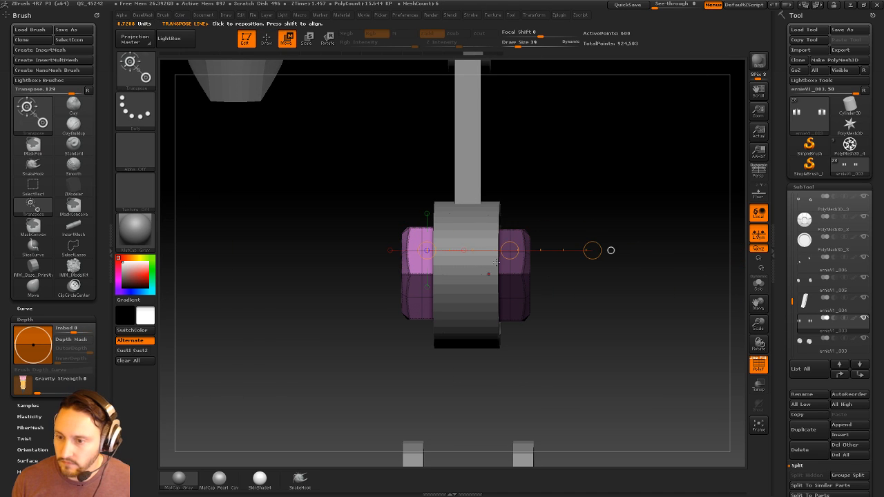
{"action": "left_click_drag", "start_coordinate": [497, 274], "coordinate": [497, 146], "text": "shift"}
{"action": "left_click_drag", "start_coordinate": [497, 211], "coordinate": [498, 211]}
{"action": "key", "text": "q"}
{"action": "mouse_move", "coordinate": [631, 250]}
{"action": "left_mouse_down", "text": "ctrl"}
{"action": "mouse_move", "coordinate": [649, 279]}
{"action": "mouse_move", "coordinate": [613, 282]}
{"action": "left_mouse_up", "text": "ctrl"}
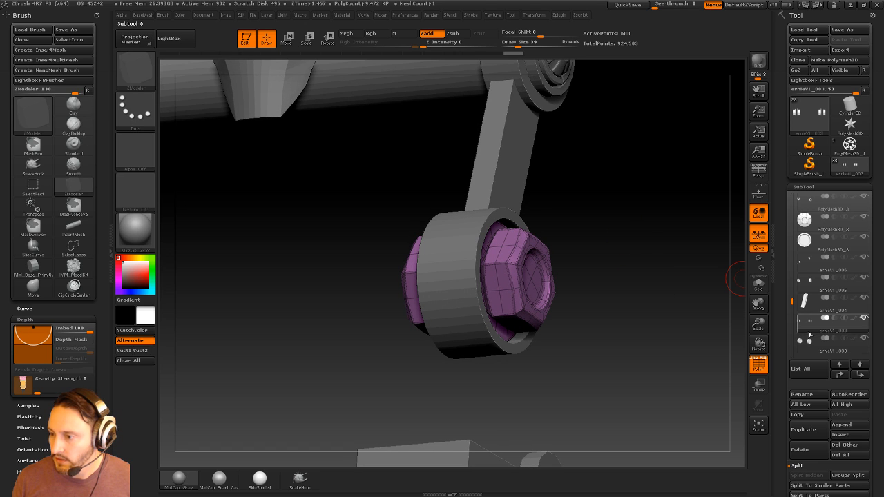
Widen the bottom end of the lower leg plate by masking everything above it, stretching that end, and clearing the mask.
{"action": "double_click", "coordinate": [864, 319]}
{"action": "left_click_drag", "start_coordinate": [680, 289], "coordinate": [569, 293], "text": "alt"}
{"action": "left_click", "coordinate": [534, 306], "text": "alt"}
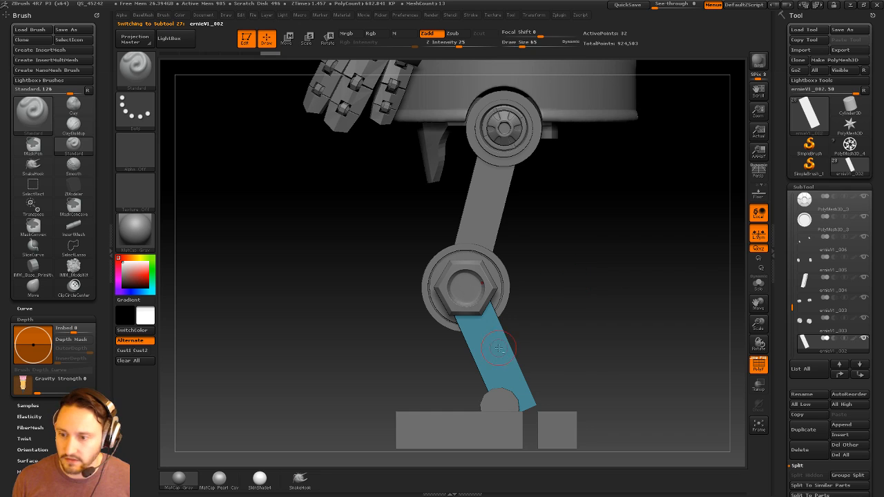
{"action": "left_click_drag", "start_coordinate": [594, 398], "coordinate": [579, 337], "text": "alt"}
{"action": "left_click_drag", "start_coordinate": [594, 309], "coordinate": [429, 407], "text": "ctrl"}
{"action": "left_click", "coordinate": [635, 292], "text": "ctrl"}
{"action": "key", "text": "w"}
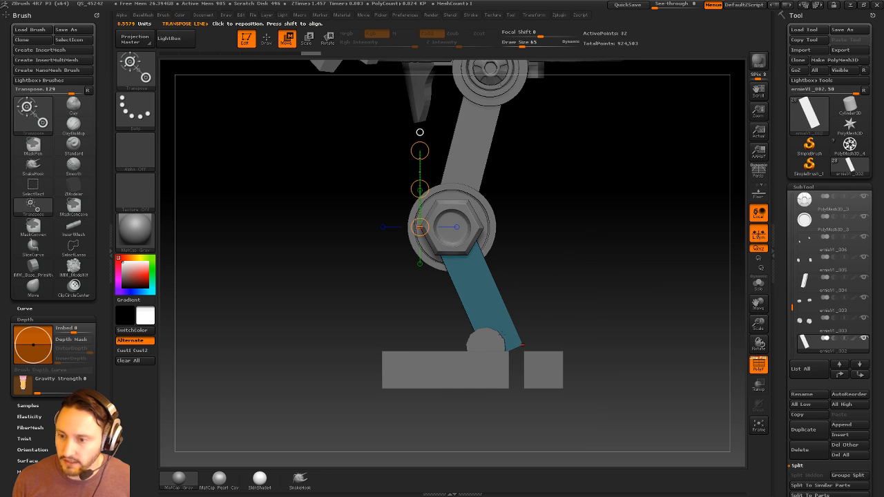
{"action": "mouse_move", "coordinate": [497, 336]}
{"action": "left_mouse_down"}
{"action": "mouse_move", "coordinate": [615, 295]}
{"action": "mouse_move", "coordinate": [732, 273]}
{"action": "left_mouse_up"}
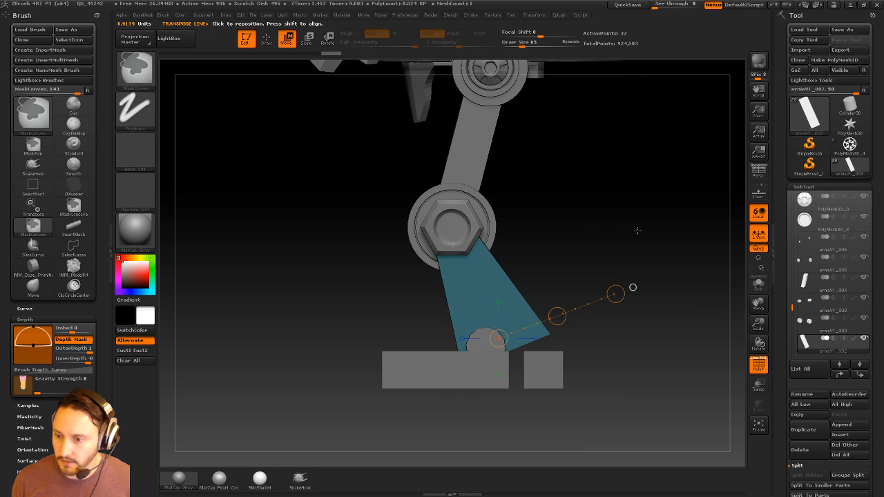
{"action": "left_click_drag", "start_coordinate": [637, 231], "coordinate": [650, 242], "text": "ctrl"}
{"action": "key", "text": "q"}
{"action": "left_click_drag", "start_coordinate": [651, 254], "coordinate": [692, 268], "text": "shift"}
Turn off DynaMesh for the widened lower leg plate.
{"action": "mouse_move", "coordinate": [631, 241]}
{"action": "left_mouse_down", "text": "alt"}
{"action": "mouse_move", "coordinate": [596, 265]}
{"action": "mouse_move", "coordinate": [616, 264]}
{"action": "mouse_move", "coordinate": [633, 279]}
{"action": "left_mouse_up", "text": "alt"}
{"action": "key", "text": "ctrl+z"}
{"action": "key", "text": "g"}
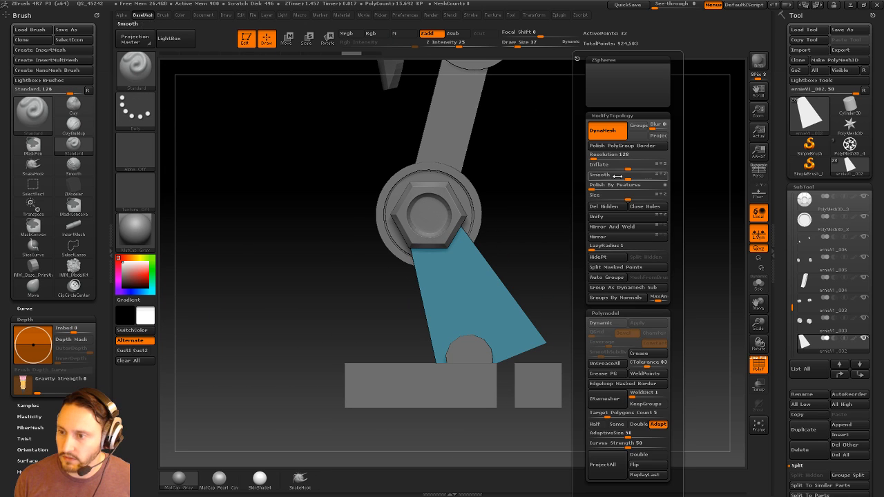
{"action": "left_click", "coordinate": [602, 133]}
Insert a single edge loop across the upper part of the leg plate with ZModeler.
{"action": "key", "text": "b"}
{"action": "key", "text": "z"}
{"action": "key", "text": "m"}
{"action": "key", "text": "space"}
{"action": "left_click", "coordinate": [473, 246]}
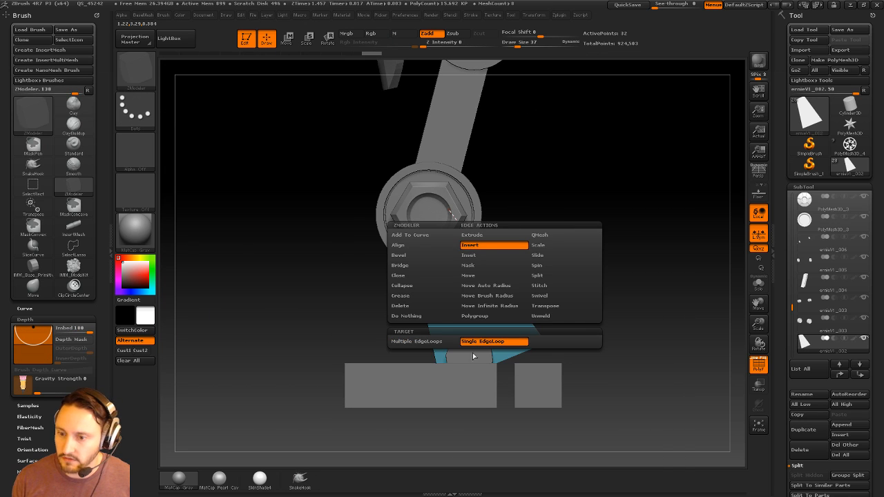
{"action": "left_click", "coordinate": [483, 254]}
Try to narrow the plate's upper section with the rest masked, and undo back to the plate without the edge loop.
{"action": "left_click_drag", "start_coordinate": [527, 154], "coordinate": [357, 303], "text": "ctrl"}
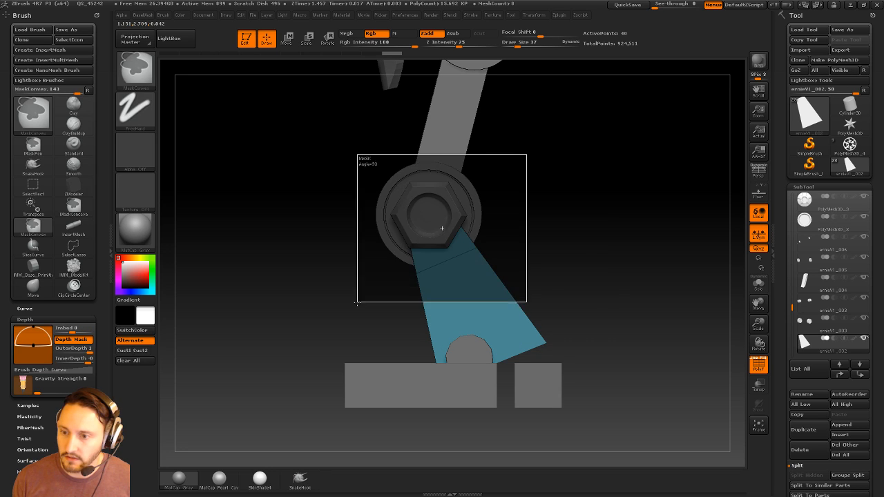
{"action": "left_click", "coordinate": [588, 234], "text": "ctrl"}
{"action": "key", "text": "w"}
{"action": "left_click_drag", "start_coordinate": [445, 263], "coordinate": [528, 226]}
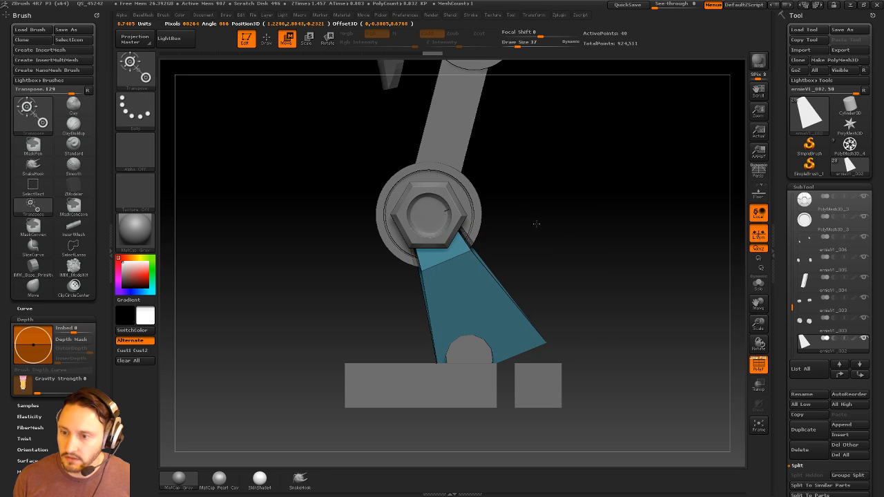
{"action": "key", "text": "q"}
{"action": "mouse_move", "coordinate": [586, 233]}
{"action": "left_mouse_down", "text": "ctrl"}
{"action": "mouse_move", "coordinate": [673, 257]}
{"action": "mouse_move", "coordinate": [612, 267]}
{"action": "mouse_move", "coordinate": [628, 257]}
{"action": "mouse_move", "coordinate": [647, 265]}
{"action": "mouse_move", "coordinate": [625, 262]}
{"action": "left_mouse_up", "text": "ctrl"}
{"action": "key", "text": "ctrl+z"}
{"action": "left_click_drag", "start_coordinate": [570, 270], "coordinate": [614, 258], "text": "shift"}
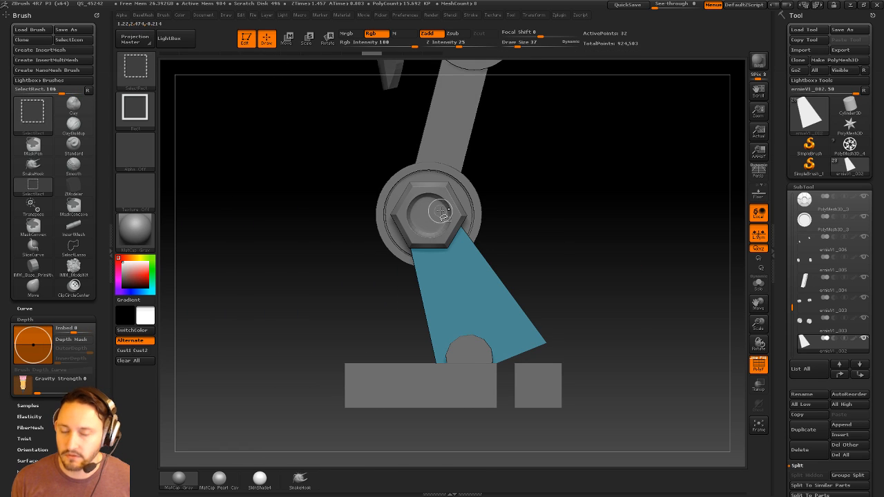
Slice the lower leg plate straight across its upper part with the SliceCurve brush.
{"action": "left_click", "coordinate": [139, 71], "text": "ctrl+shift"}
{"action": "left_click", "coordinate": [310, 78], "text": "ctrl+shift"}
{"action": "left_click_drag", "start_coordinate": [266, 355], "coordinate": [690, 156], "text": "ctrl+shift"}
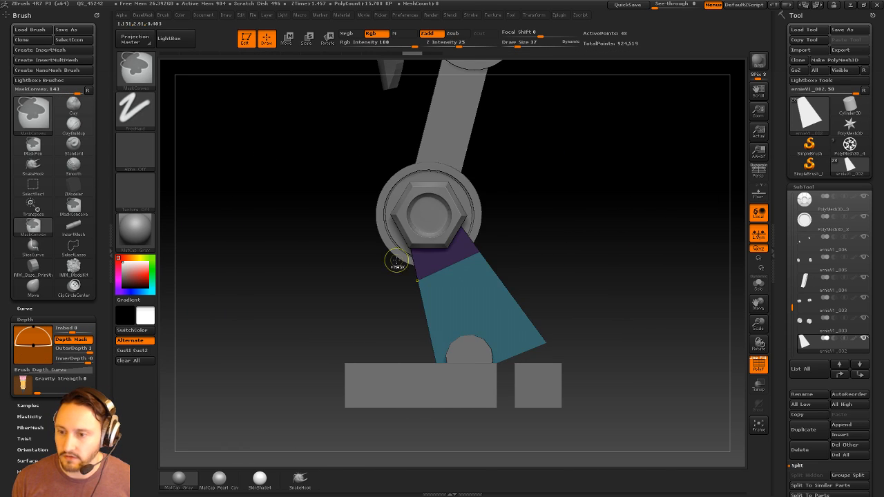
Narrow the leg plate slightly at the new cut and clear the mask.
{"action": "key", "text": "w"}
{"action": "left_click_drag", "start_coordinate": [446, 263], "coordinate": [557, 215]}
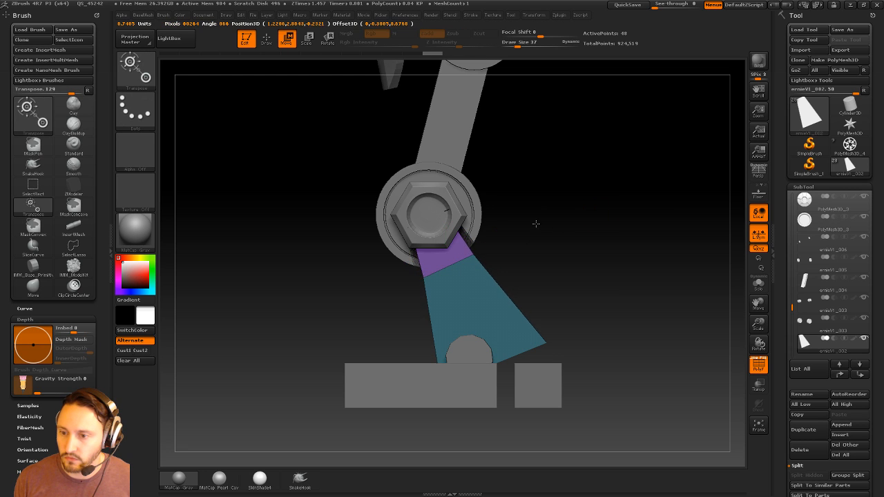
{"action": "key", "text": "q"}
{"action": "mouse_move", "coordinate": [615, 224]}
{"action": "left_mouse_down", "text": "ctrl"}
{"action": "mouse_move", "coordinate": [659, 249]}
{"action": "mouse_move", "coordinate": [651, 262]}
{"action": "mouse_move", "coordinate": [697, 268]}
{"action": "mouse_move", "coordinate": [598, 267]}
{"action": "mouse_move", "coordinate": [651, 325]}
{"action": "left_mouse_up", "text": "ctrl"}
Move the plate's lower corner above the large foot block outward, with the rest of the plate masked.
{"action": "left_click_drag", "start_coordinate": [373, 342], "coordinate": [468, 441], "text": "ctrl"}
{"action": "left_click", "coordinate": [491, 456], "text": "ctrl"}
{"action": "left_click_drag", "start_coordinate": [576, 203], "coordinate": [551, 166], "text": "alt"}
{"action": "key", "text": "w"}
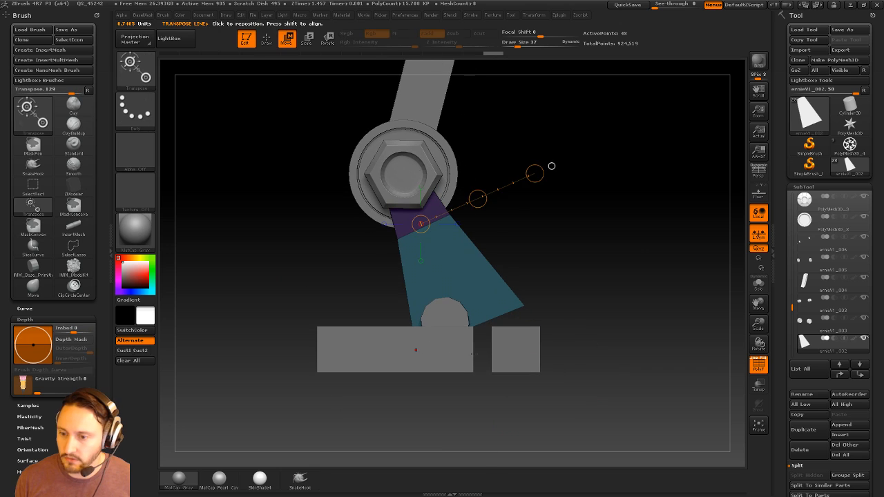
{"action": "left_click_drag", "start_coordinate": [452, 351], "coordinate": [496, 451]}
{"action": "left_click_drag", "start_coordinate": [473, 402], "coordinate": [466, 397]}
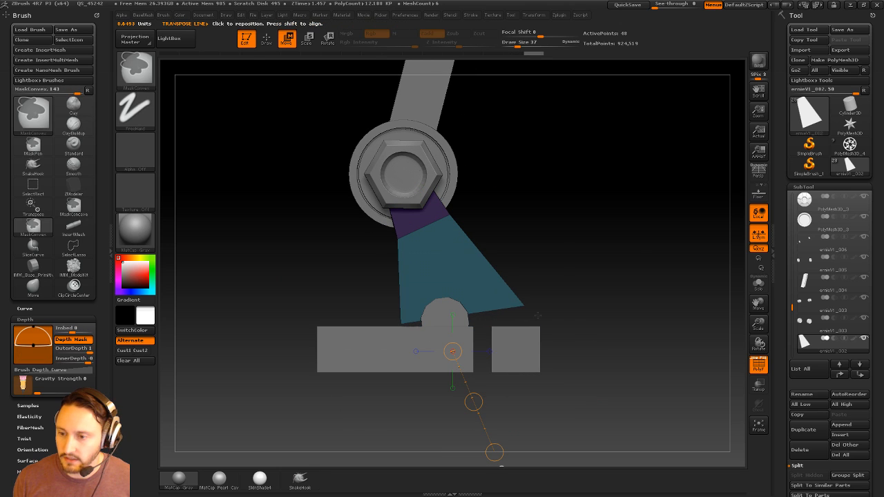
{"action": "key", "text": "q"}
{"action": "mouse_move", "coordinate": [617, 242]}
{"action": "left_mouse_down"}
{"action": "mouse_move", "coordinate": [612, 286]}
{"action": "mouse_move", "coordinate": [629, 270]}
{"action": "mouse_move", "coordinate": [696, 302]}
{"action": "left_mouse_up"}
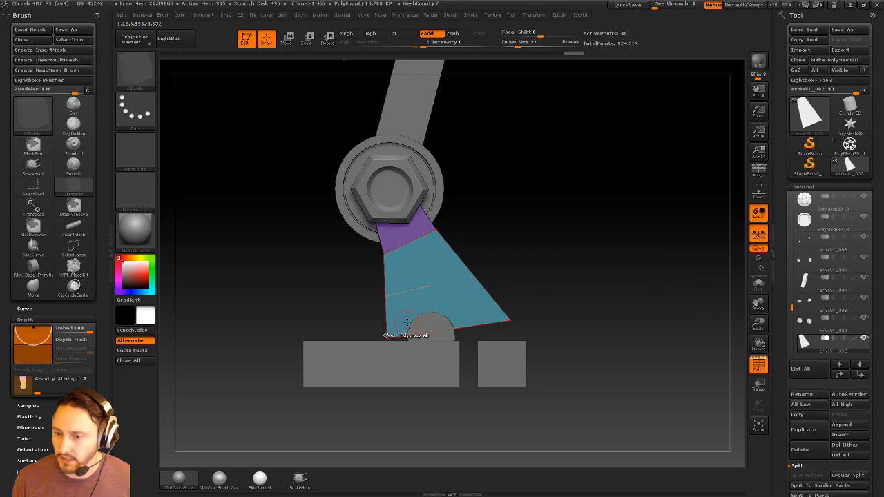
Insert a lengthwise edge loop down the middle of the leg plate using ZModeler's Insert with Multiple EdgeLoops.
{"action": "left_click_drag", "start_coordinate": [599, 275], "coordinate": [623, 296], "text": "alt"}
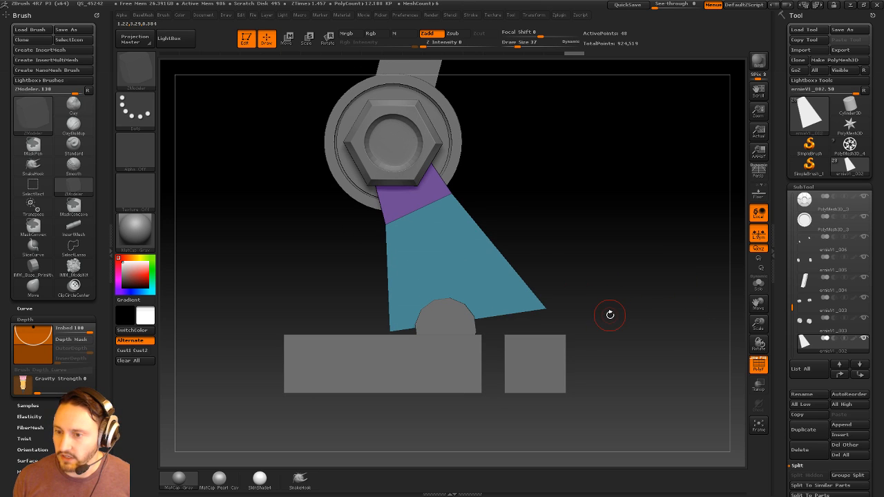
{"action": "key", "text": "space"}
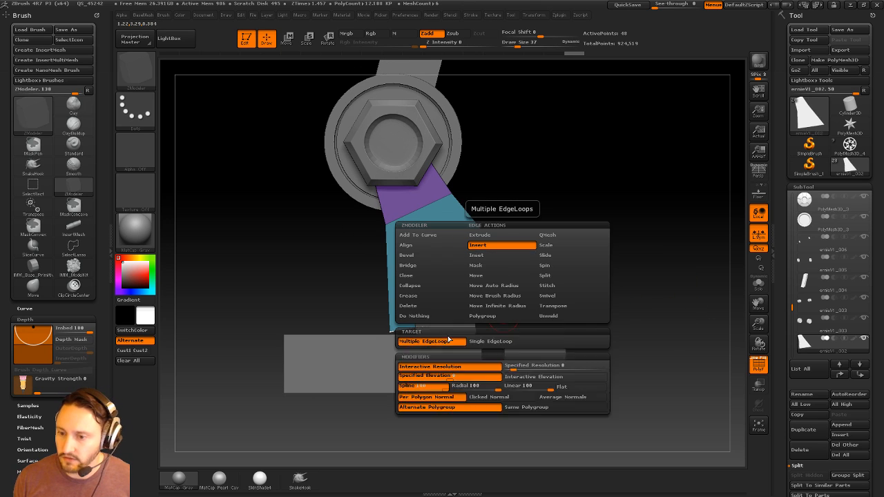
{"action": "left_click", "coordinate": [494, 245]}
{"action": "left_click", "coordinate": [471, 317]}
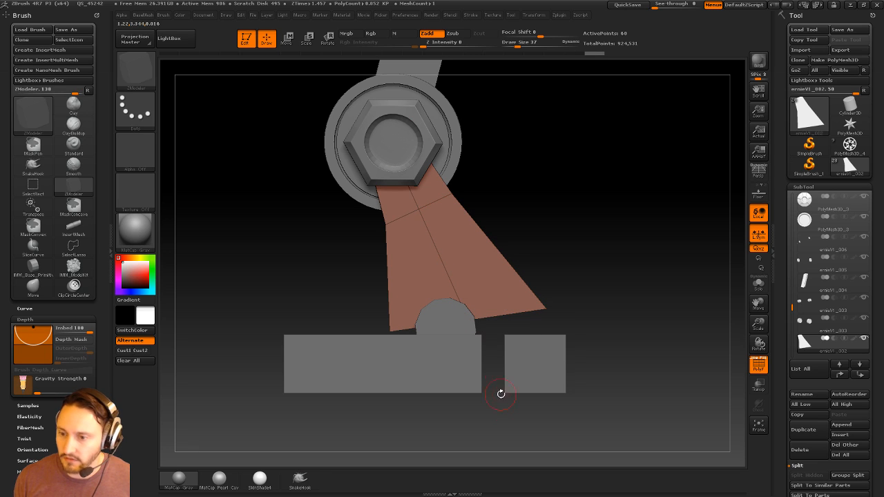
Isolate the leg plates and insert a matching lengthwise edge loop in the plate that still lacks one.
{"action": "left_click", "coordinate": [758, 283]}
{"action": "left_click_drag", "start_coordinate": [626, 247], "coordinate": [649, 238]}
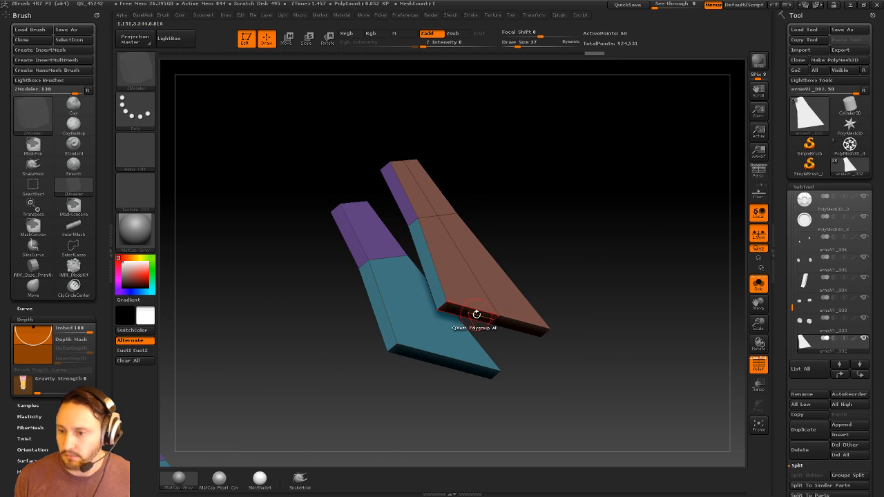
{"action": "left_click", "coordinate": [449, 362]}
{"action": "key", "text": "ctrl+z"}
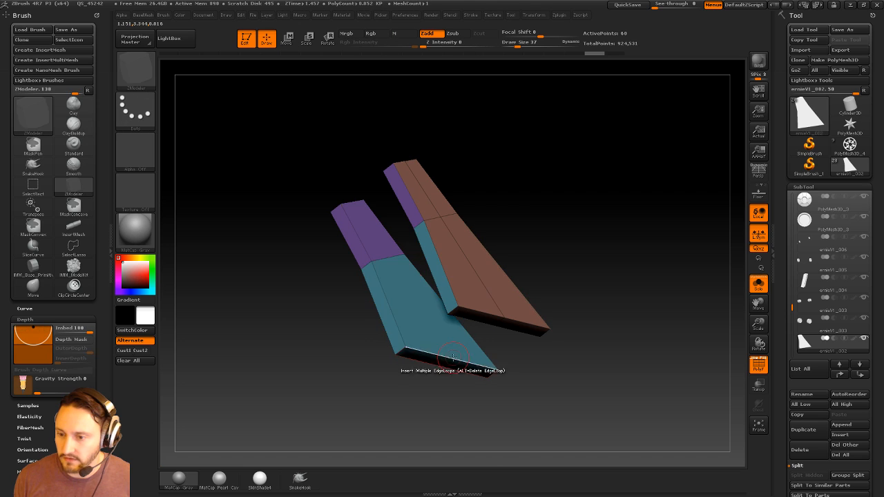
{"action": "left_click", "coordinate": [453, 359]}
{"action": "left_click_drag", "start_coordinate": [568, 284], "coordinate": [594, 278], "text": "shift"}
{"action": "mouse_move", "coordinate": [650, 300]}
{"action": "left_mouse_down", "text": "alt"}
{"action": "mouse_move", "coordinate": [631, 305]}
{"action": "mouse_move", "coordinate": [673, 292]}
{"action": "mouse_move", "coordinate": [650, 271]}
{"action": "left_mouse_up", "text": "alt"}
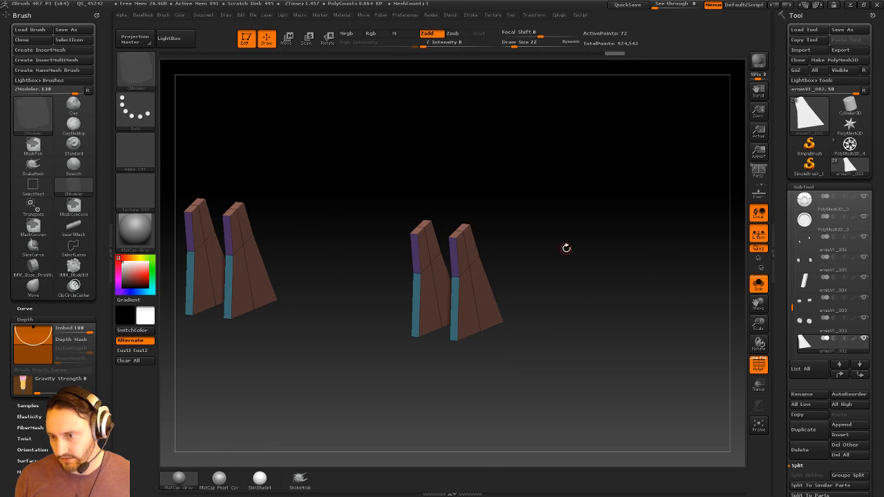
{"action": "left_click", "coordinate": [753, 286]}
Hide every leg plate except the outermost one on a single leg using SelectRect, and delete the hidden geometry.
{"action": "mouse_move", "coordinate": [592, 293]}
{"action": "left_mouse_down", "text": "shift"}
{"action": "mouse_move", "coordinate": [622, 301]}
{"action": "mouse_move", "coordinate": [576, 284]}
{"action": "left_mouse_up", "text": "shift"}
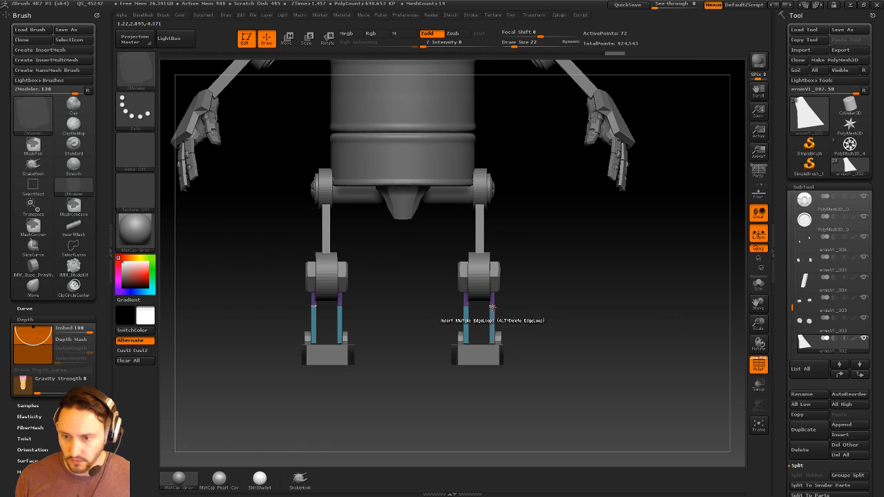
{"action": "left_click", "coordinate": [136, 67]}
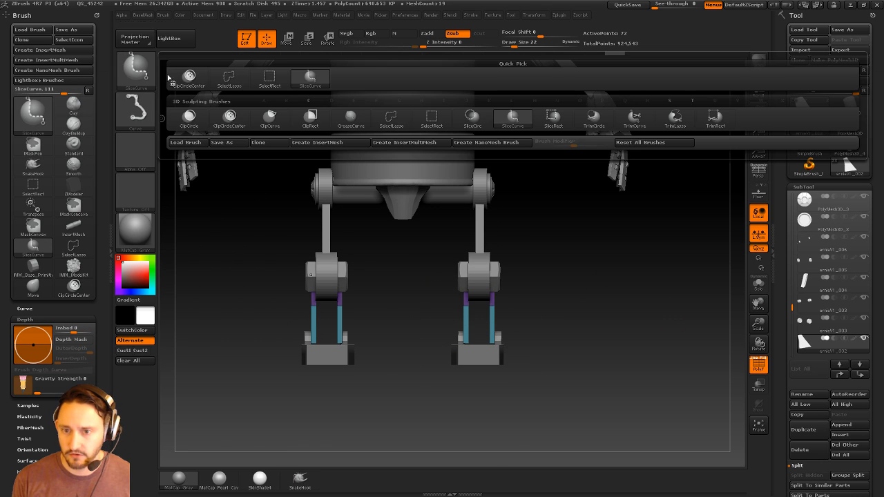
{"action": "left_click", "coordinate": [268, 78]}
{"action": "left_click_drag", "start_coordinate": [250, 170], "coordinate": [481, 446], "text": "ctrl+shift"}
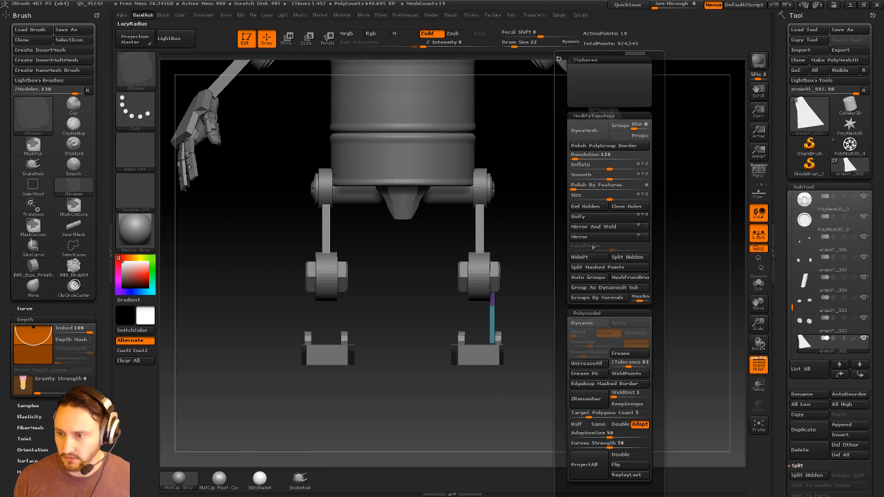
{"action": "left_click", "coordinate": [585, 207]}
{"action": "key", "text": "f"}
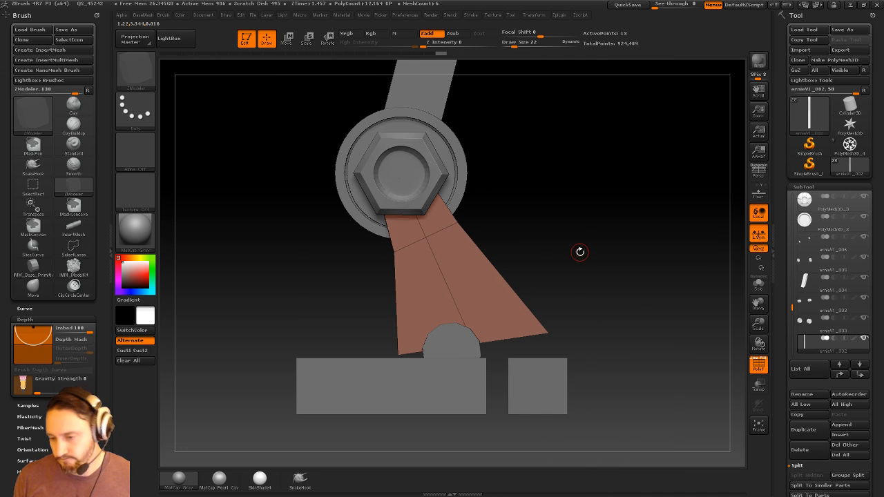
Insert additional lengthwise edge loops on both sides of the leg plate's center loop.
{"action": "key", "text": "space"}
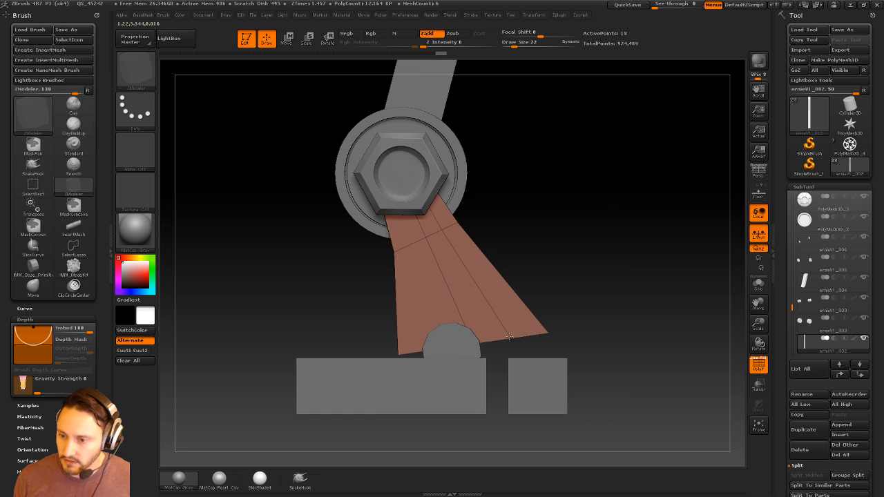
{"action": "left_click", "coordinate": [508, 336]}
{"action": "left_click", "coordinate": [438, 348]}
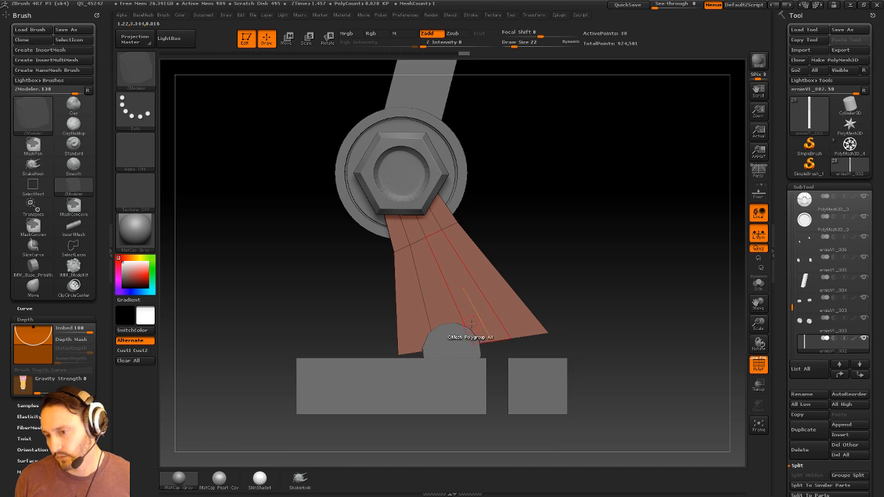
{"action": "left_click_drag", "start_coordinate": [591, 302], "coordinate": [593, 320], "text": "alt"}
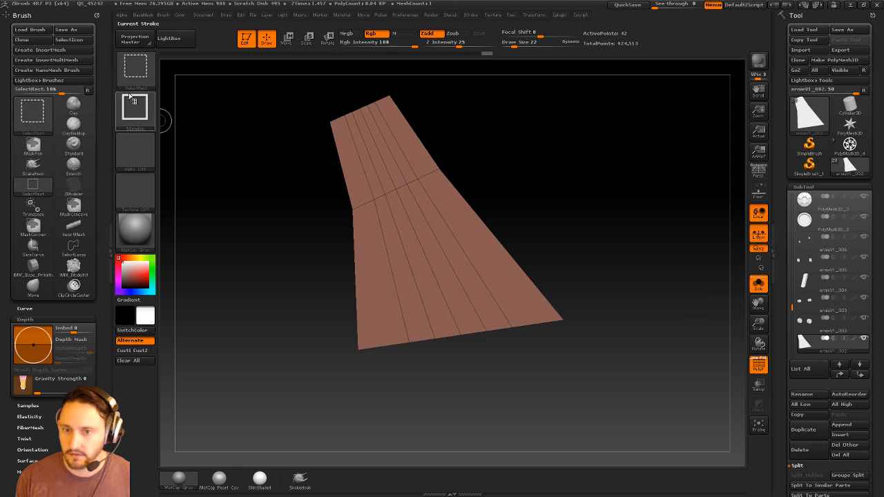
Try to cut a round notch into the isolated plate's lower edge with the ClipCircleCenter brush.
{"action": "left_click", "coordinate": [137, 76], "text": "ctrl+shift"}
{"action": "left_click", "coordinate": [229, 119]}
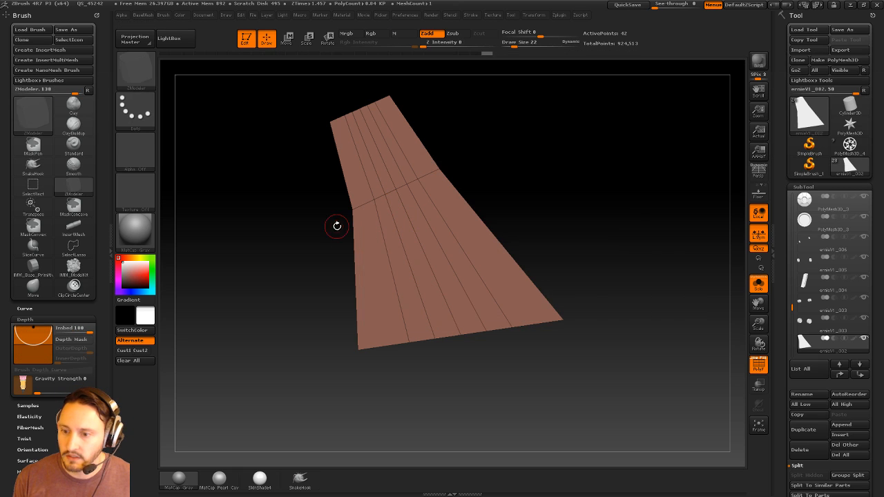
{"action": "mouse_move", "coordinate": [463, 335]}
{"action": "left_mouse_down", "text": "ctrl+shift"}
{"action": "mouse_move", "coordinate": [523, 367]}
{"action": "mouse_move", "coordinate": [525, 390]}
{"action": "mouse_move", "coordinate": [513, 385]}
{"action": "left_mouse_up", "text": "ctrl+shift"}
{"action": "key", "text": "ctrl+z"}
{"action": "key", "text": "ctrl+z"}
{"action": "key", "text": "s"}
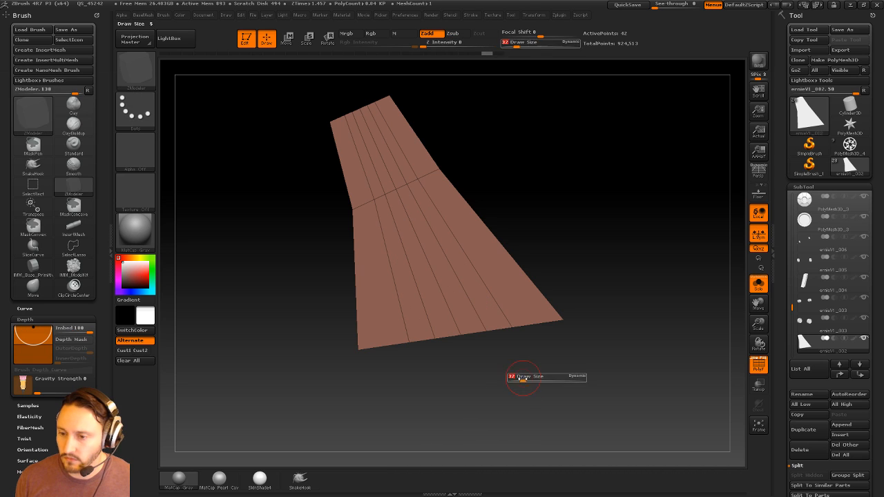
{"action": "key", "text": "b"}
{"action": "key", "text": "m"}
{"action": "key", "text": "v"}
{"action": "left_click_drag", "start_coordinate": [467, 353], "coordinate": [426, 306], "text": "ctrl+shift"}
{"action": "key", "text": "ctrl+z"}
Mask the middle points along the plate's lower edge.
{"action": "left_click", "coordinate": [140, 73], "text": "ctrl+shift"}
{"action": "left_click", "coordinate": [190, 81], "text": "ctrl+shift"}
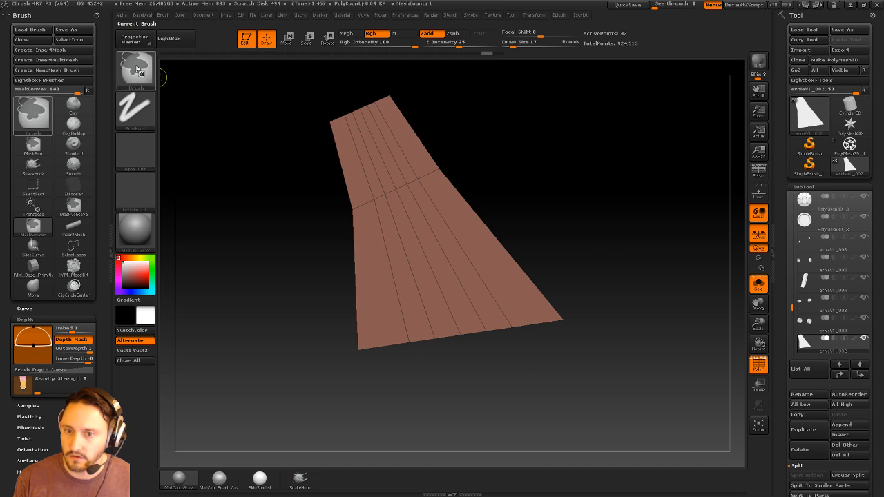
{"action": "left_click", "coordinate": [140, 73], "text": "ctrl+shift"}
{"action": "left_click", "coordinate": [229, 81], "text": "ctrl+shift"}
{"action": "mouse_move", "coordinate": [508, 384]}
{"action": "left_mouse_down", "text": "ctrl"}
{"action": "mouse_move", "coordinate": [424, 338]}
{"action": "mouse_move", "coordinate": [419, 319]}
{"action": "left_mouse_up", "text": "ctrl"}
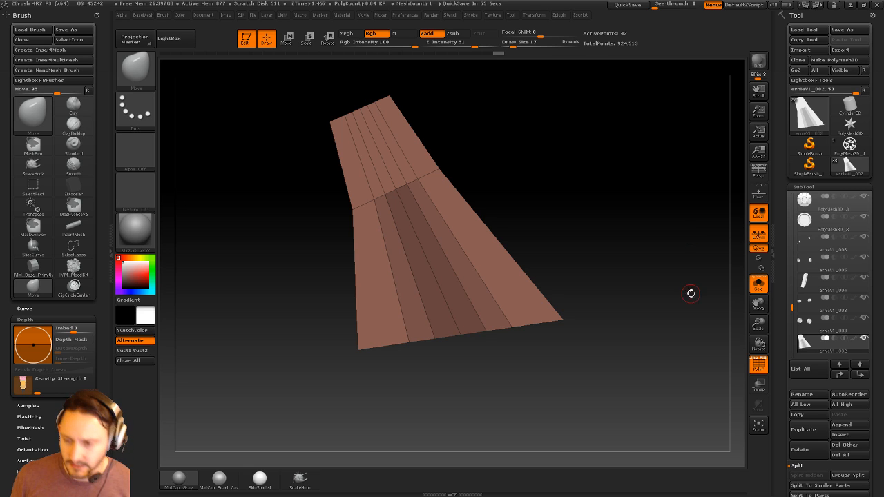
{"action": "left_click_drag", "start_coordinate": [634, 184], "coordinate": [641, 189]}
Undo the masking and extra edge loops, back to the plate with only its center lengthwise loop.
{"action": "key", "text": "ctrl+z"}
{"action": "key", "text": "ctrl+z"}
{"action": "key", "text": "ctrl+z"}
{"action": "key", "text": "ctrl+z"}
{"action": "key", "text": "ctrl+z"}
{"action": "key", "text": "ctrl+z"}
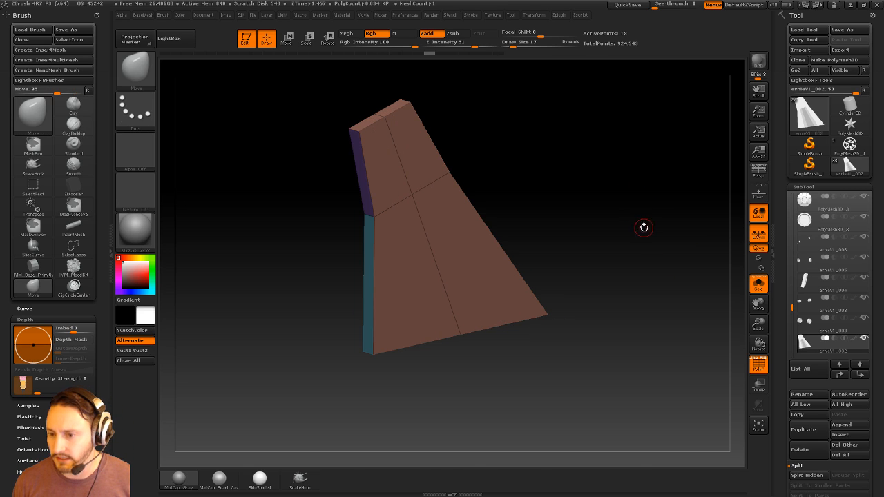
Show the whole leg again and widen the plate's center edge loop into a lengthwise strip using ZModeler's Bevel EdgeLoop Complete.
{"action": "left_click_drag", "start_coordinate": [643, 227], "coordinate": [628, 225]}
{"action": "left_click", "coordinate": [755, 287]}
{"action": "left_click_drag", "start_coordinate": [728, 299], "coordinate": [712, 292], "text": "shift"}
{"action": "key", "text": "b"}
{"action": "key", "text": "z"}
{"action": "key", "text": "m"}
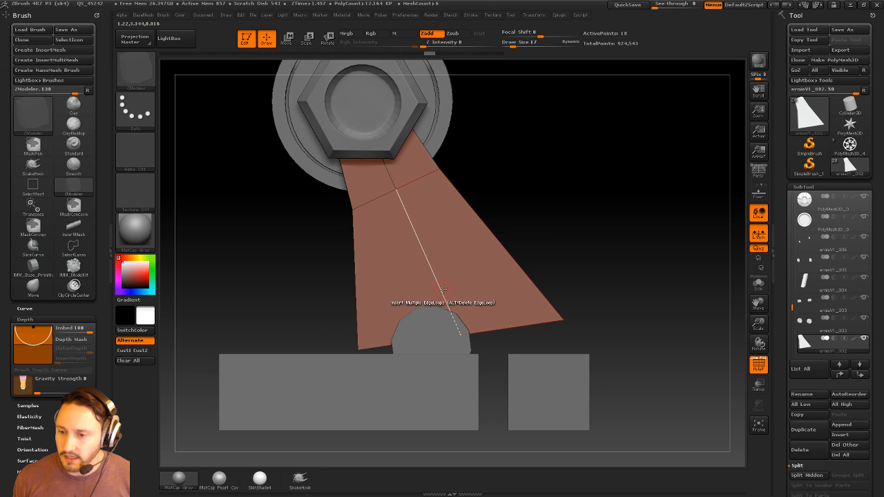
{"action": "key", "text": "space"}
{"action": "left_click", "coordinate": [349, 255]}
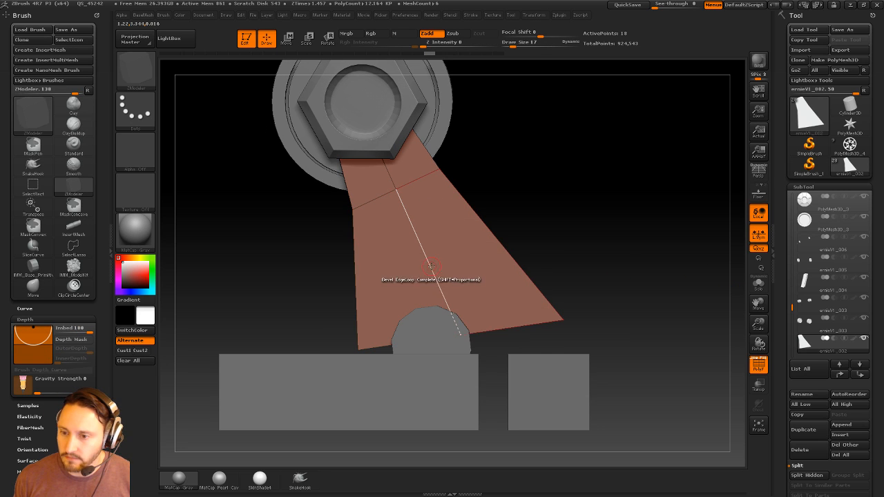
{"action": "left_click_drag", "start_coordinate": [431, 266], "coordinate": [444, 294]}
{"action": "left_click_drag", "start_coordinate": [543, 263], "coordinate": [651, 263]}
{"action": "key", "text": "ctrl+z"}
{"action": "key", "text": "1"}
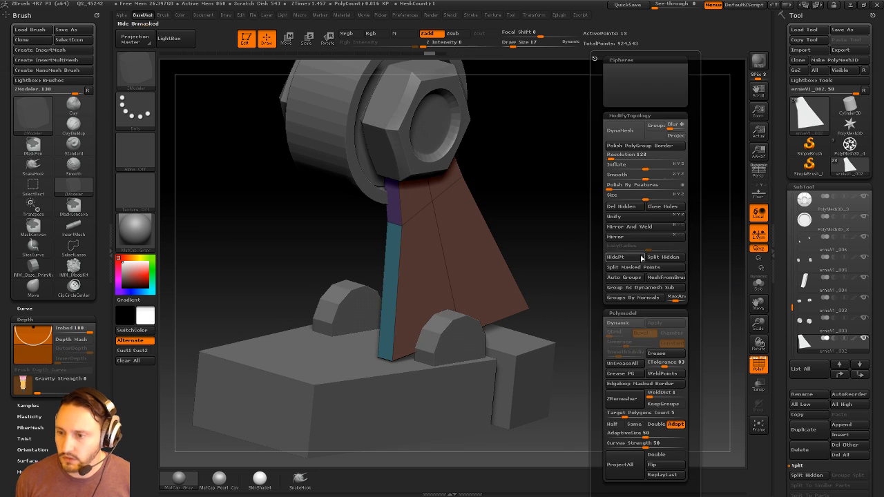
{"action": "left_click_drag", "start_coordinate": [569, 261], "coordinate": [535, 263], "text": "shift"}
{"action": "left_click_drag", "start_coordinate": [433, 266], "coordinate": [483, 283]}
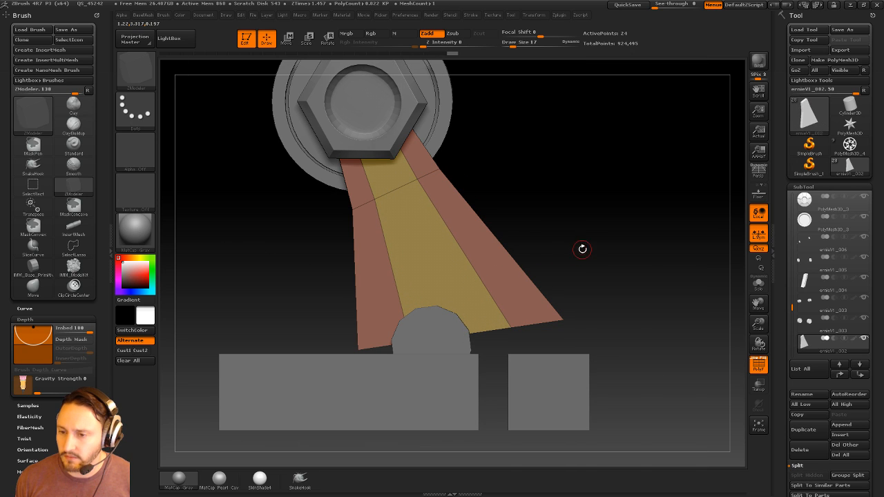
Try to raise the center strip's lower edge with the rest of the plate masked.
{"action": "mouse_move", "coordinate": [582, 248]}
{"action": "left_mouse_down"}
{"action": "mouse_move", "coordinate": [633, 265]}
{"action": "mouse_move", "coordinate": [604, 264]}
{"action": "mouse_move", "coordinate": [570, 242]}
{"action": "mouse_move", "coordinate": [596, 261]}
{"action": "left_mouse_up"}
{"action": "mouse_move", "coordinate": [530, 347]}
{"action": "left_mouse_down", "text": "ctrl"}
{"action": "mouse_move", "coordinate": [493, 326]}
{"action": "mouse_move", "coordinate": [441, 345]}
{"action": "mouse_move", "coordinate": [392, 314]}
{"action": "left_mouse_up", "text": "ctrl"}
{"action": "key", "text": "w"}
{"action": "left_click_drag", "start_coordinate": [472, 296], "coordinate": [518, 450]}
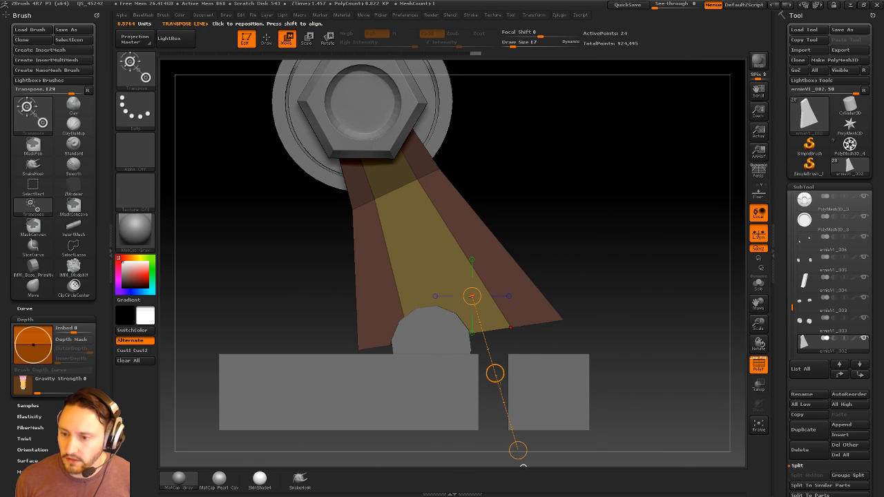
{"action": "left_click_drag", "start_coordinate": [496, 373], "coordinate": [484, 342]}
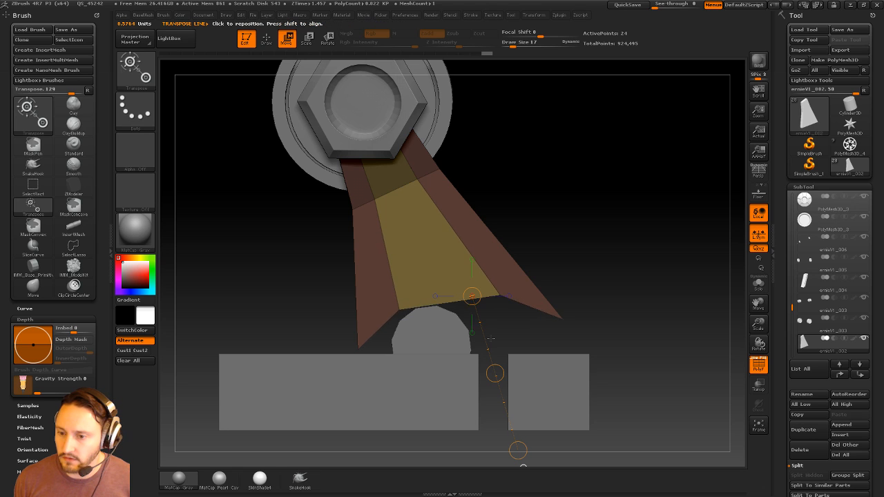
{"action": "left_click", "coordinate": [490, 338], "text": "ctrl"}
Insert one lengthwise edge loop in each outer strip of the plate using ZModeler's Insert edge action.
{"action": "key", "text": "b"}
{"action": "key", "text": "z"}
{"action": "key", "text": "m"}
{"action": "key", "text": "space"}
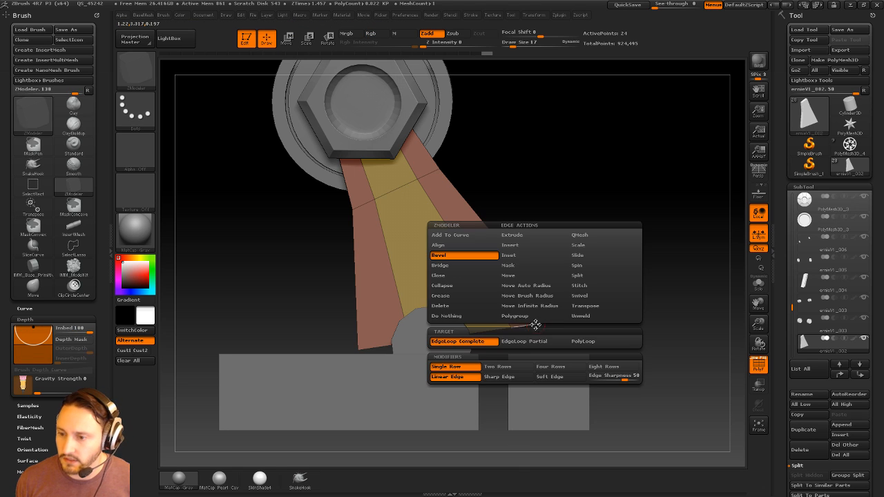
{"action": "left_click", "coordinate": [529, 246]}
{"action": "left_click", "coordinate": [537, 322]}
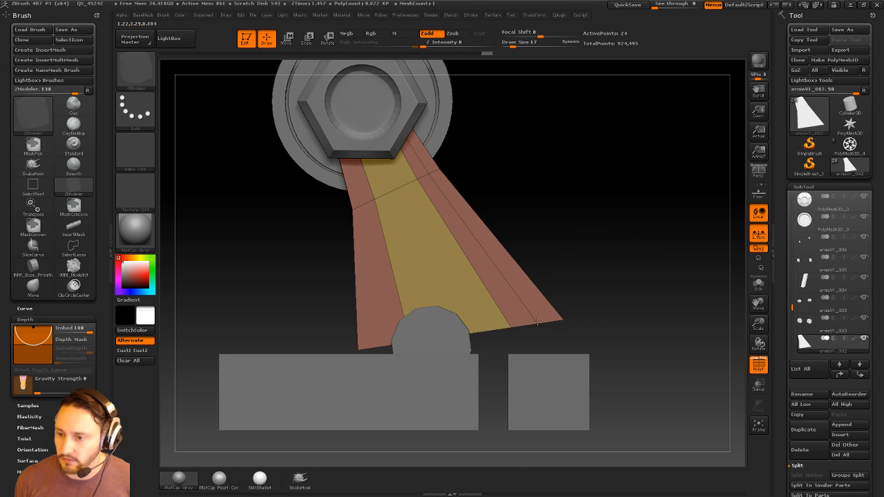
{"action": "key", "text": "ctrl"}
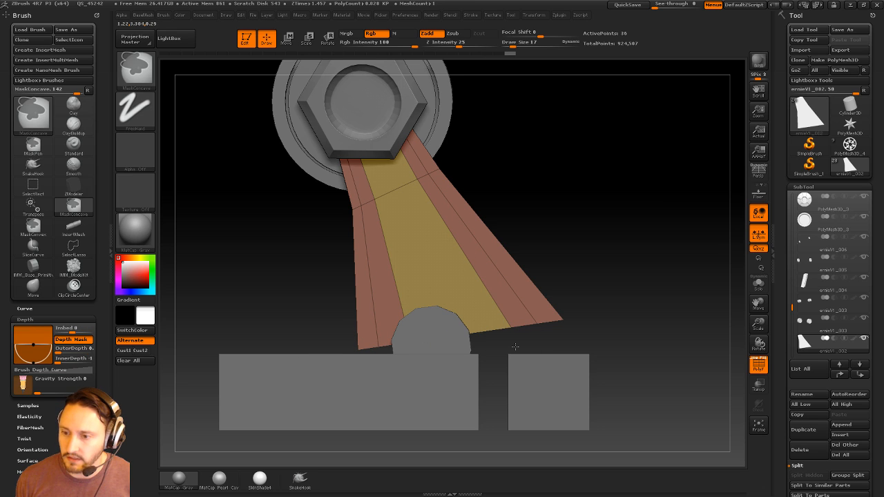
Raise the center strip's lower edge above the round foot bracket with the rest masked, and clear the mask.
{"action": "mouse_move", "coordinate": [489, 340]}
{"action": "left_mouse_down", "text": "ctrl"}
{"action": "mouse_move", "coordinate": [505, 340]}
{"action": "mouse_move", "coordinate": [470, 346]}
{"action": "mouse_move", "coordinate": [457, 334]}
{"action": "left_mouse_up", "text": "ctrl"}
{"action": "key", "text": "w"}
{"action": "left_click_drag", "start_coordinate": [493, 371], "coordinate": [484, 344]}
{"action": "left_click_drag", "start_coordinate": [569, 235], "coordinate": [584, 252], "text": "ctrl"}
{"action": "key", "text": "q"}
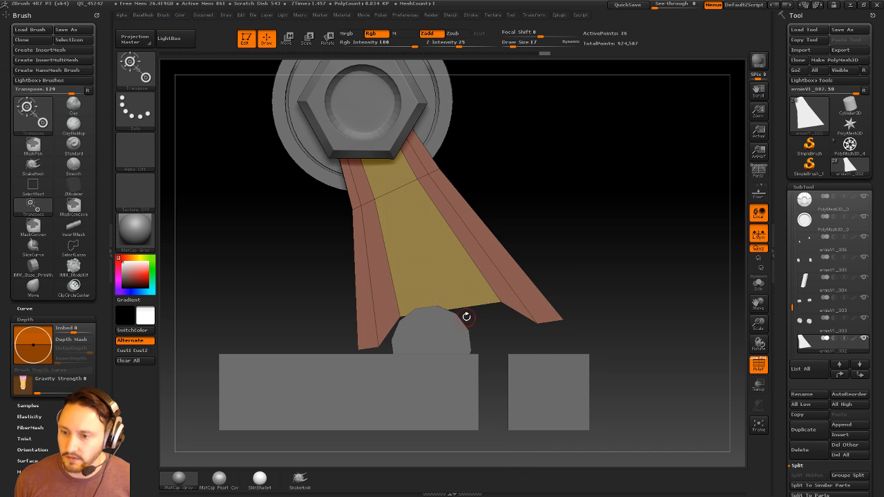
Insert a lengthwise edge loop down the middle of the center strip with ZModeler's Insert EdgeLoop.
{"action": "key", "text": "space"}
{"action": "key", "text": "space"}
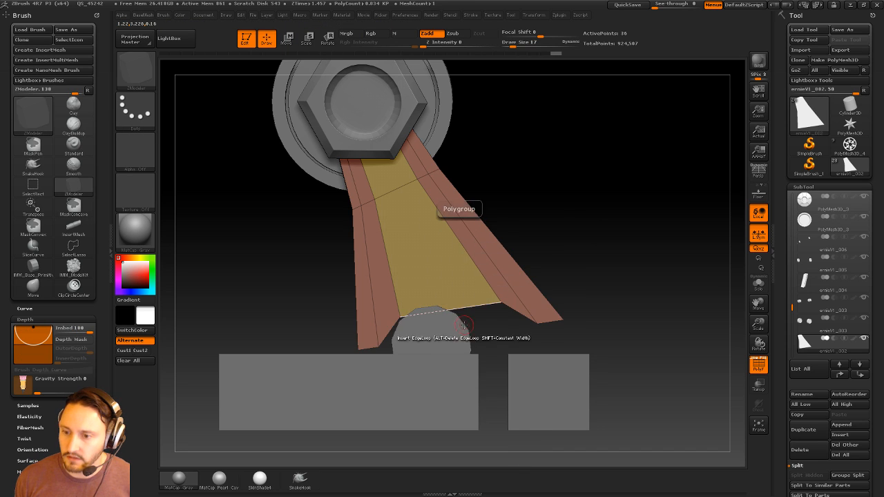
{"action": "left_click_drag", "start_coordinate": [456, 310], "coordinate": [427, 300]}
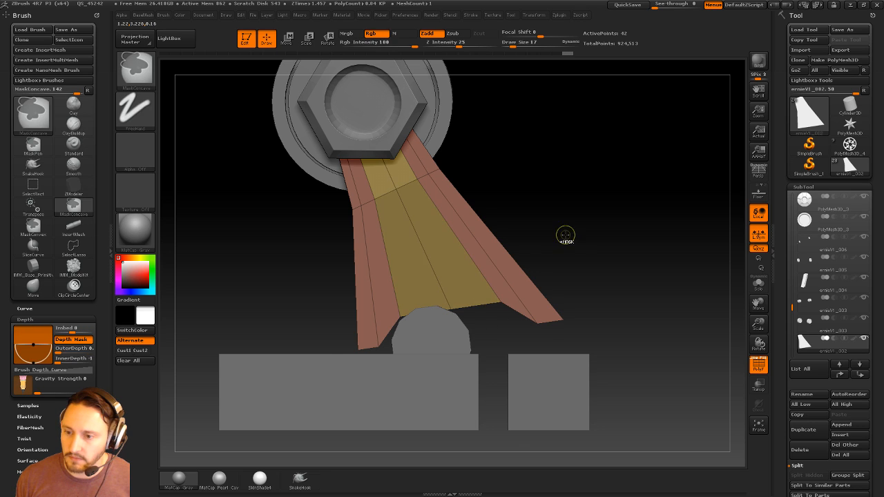
Raise the middle of the plate's lower edge into an arch with the Transpose Move line, and clear the mask.
{"action": "left_click", "coordinate": [565, 235], "text": "ctrl"}
{"action": "key", "text": "w"}
{"action": "left_click_drag", "start_coordinate": [495, 373], "coordinate": [488, 360]}
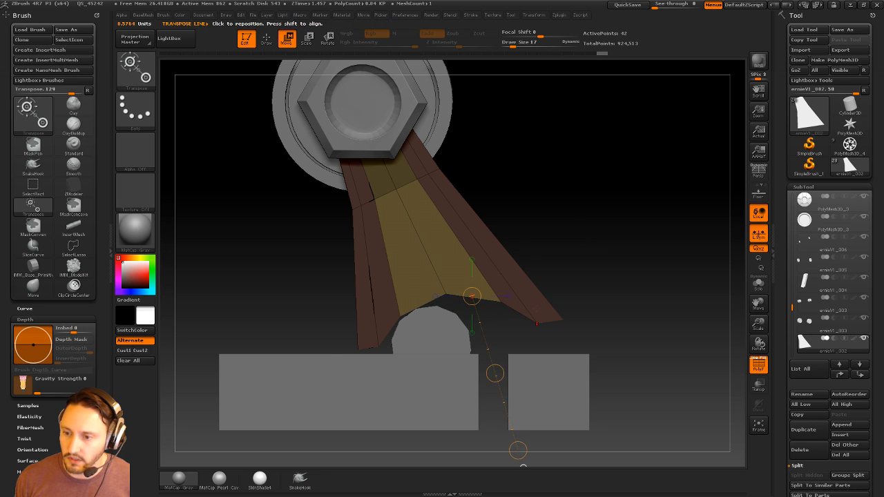
{"action": "key", "text": "q"}
{"action": "left_click_drag", "start_coordinate": [640, 247], "coordinate": [684, 271], "text": "ctrl"}
Crease the plate with a crease tolerance of 57 and turn on dynamic subdivision.
{"action": "key", "text": "space"}
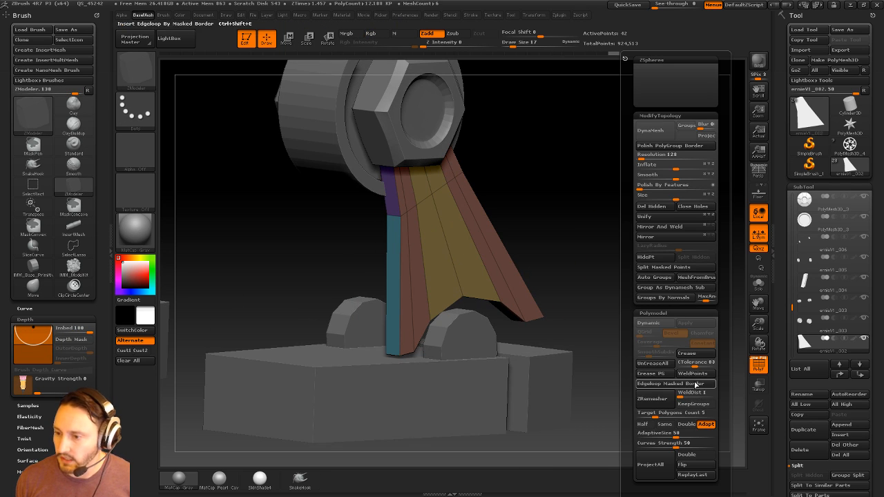
{"action": "left_click", "coordinate": [691, 364]}
{"action": "left_click", "coordinate": [690, 354]}
{"action": "key", "text": "d"}
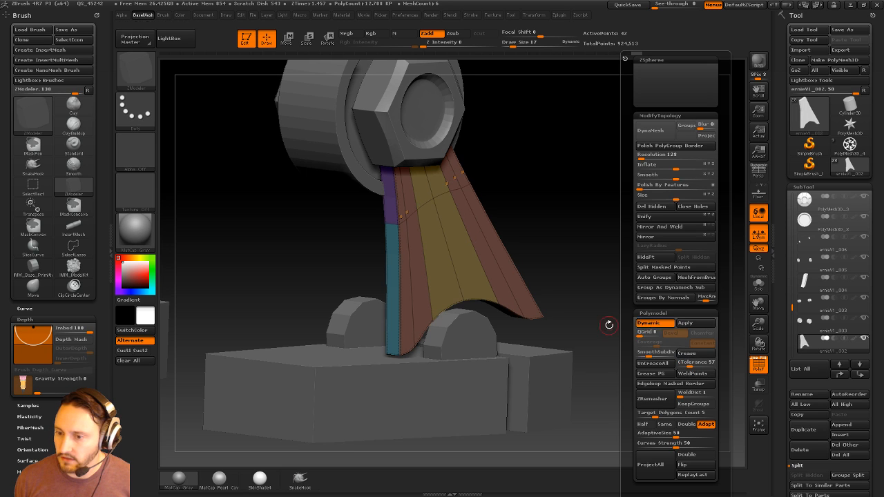
Isolate the plate and crease the short corner edges beside the arch at its lower ends with ZModeler.
{"action": "left_click_drag", "start_coordinate": [608, 325], "coordinate": [646, 323]}
{"action": "left_click", "coordinate": [758, 283]}
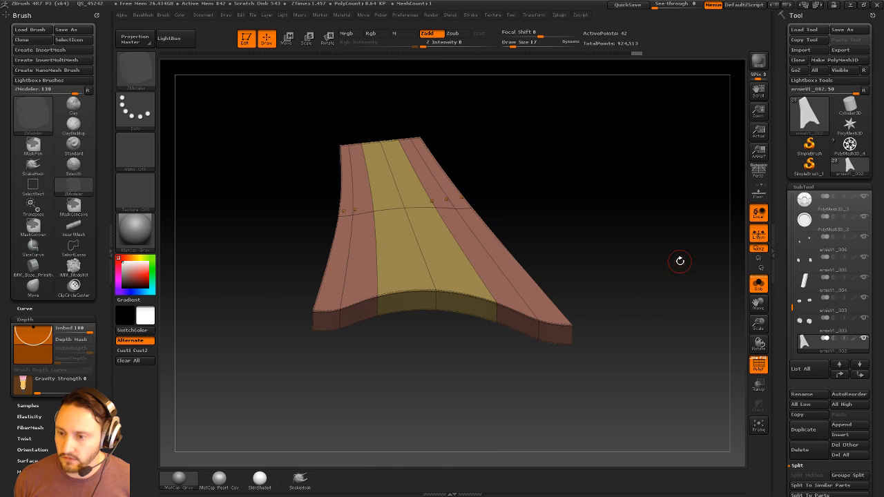
{"action": "key", "text": "space"}
{"action": "left_click", "coordinate": [448, 286]}
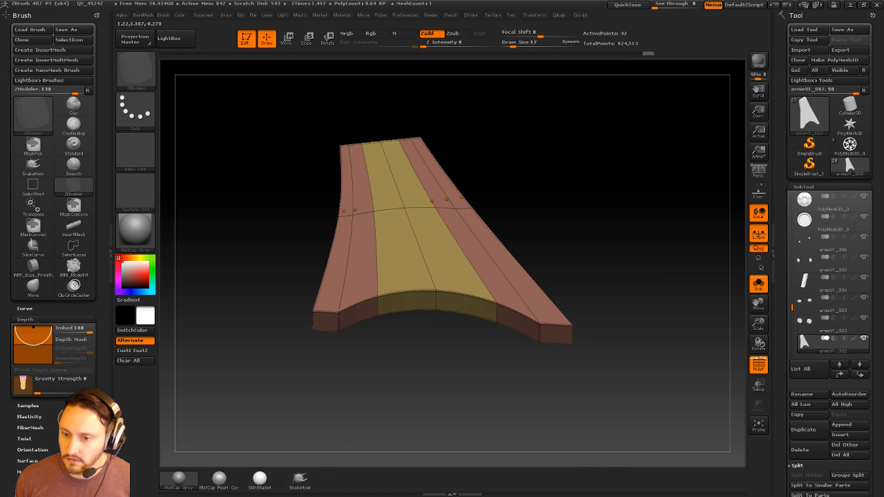
Show the whole leg from the side and move the outer part of the plate's lower edge inward, with the rest masked.
{"action": "left_click_drag", "start_coordinate": [558, 212], "coordinate": [623, 300]}
{"action": "left_click", "coordinate": [758, 283]}
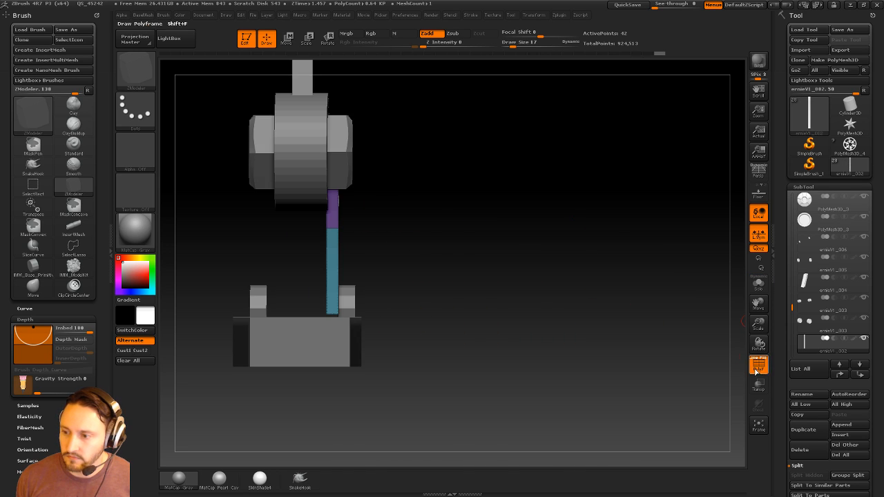
{"action": "left_click", "coordinate": [756, 366]}
{"action": "left_click_drag", "start_coordinate": [690, 343], "coordinate": [640, 306], "text": "shift"}
{"action": "left_click_drag", "start_coordinate": [573, 234], "coordinate": [471, 357], "text": "alt"}
{"action": "left_click", "coordinate": [562, 308], "text": "ctrl"}
{"action": "key", "text": "w"}
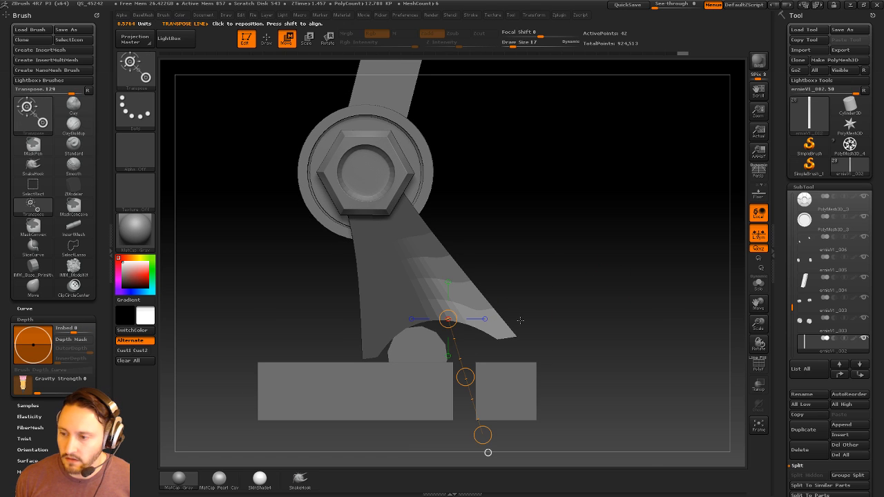
{"action": "left_click", "coordinate": [758, 367]}
{"action": "mouse_move", "coordinate": [481, 308]}
{"action": "left_mouse_down"}
{"action": "mouse_move", "coordinate": [580, 294]}
{"action": "mouse_move", "coordinate": [504, 304]}
{"action": "mouse_move", "coordinate": [509, 309]}
{"action": "left_mouse_up"}
{"action": "left_click_drag", "start_coordinate": [493, 232], "coordinate": [514, 257], "text": "ctrl"}
{"action": "left_click_drag", "start_coordinate": [488, 254], "coordinate": [521, 281], "text": "ctrl"}
{"action": "mouse_move", "coordinate": [443, 299]}
{"action": "left_mouse_down", "text": "ctrl"}
{"action": "mouse_move", "coordinate": [410, 326]}
{"action": "mouse_move", "coordinate": [560, 323]}
{"action": "left_mouse_up", "text": "ctrl"}
{"action": "left_click", "coordinate": [516, 285], "text": "ctrl"}
{"action": "left_click_drag", "start_coordinate": [494, 321], "coordinate": [484, 322]}
{"action": "left_click_drag", "start_coordinate": [524, 283], "coordinate": [543, 297], "text": "ctrl"}
Shape the plate's arch and lower corners around the round foot bracket with ZModeler's Move Points Infinite Depth, and preview it with dynamic subdivision.
{"action": "key", "text": "q"}
{"action": "key", "text": "space"}
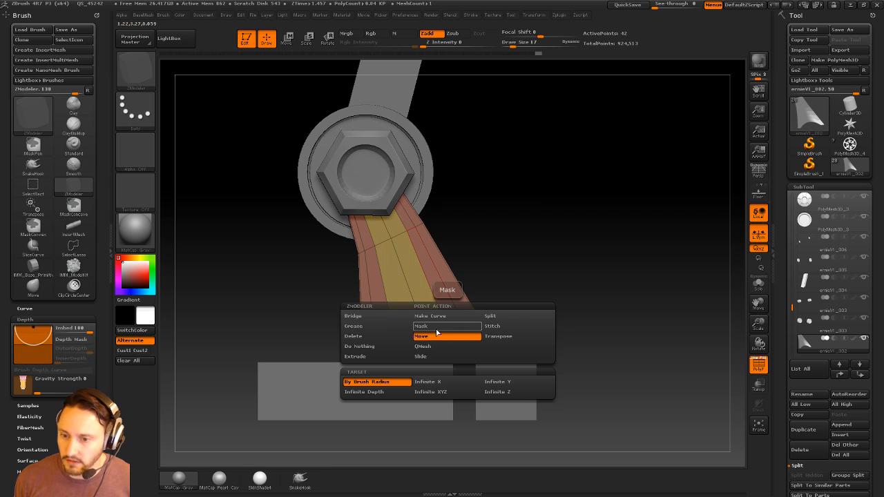
{"action": "left_click", "coordinate": [378, 384]}
{"action": "mouse_move", "coordinate": [419, 354]}
{"action": "left_mouse_down"}
{"action": "mouse_move", "coordinate": [438, 325]}
{"action": "mouse_move", "coordinate": [417, 318]}
{"action": "mouse_move", "coordinate": [389, 329]}
{"action": "left_mouse_up"}
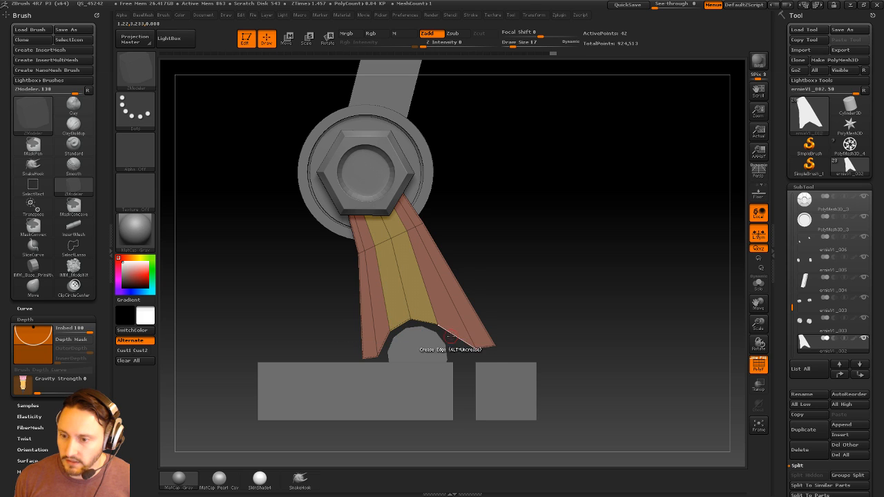
{"action": "left_click_drag", "start_coordinate": [477, 347], "coordinate": [434, 324]}
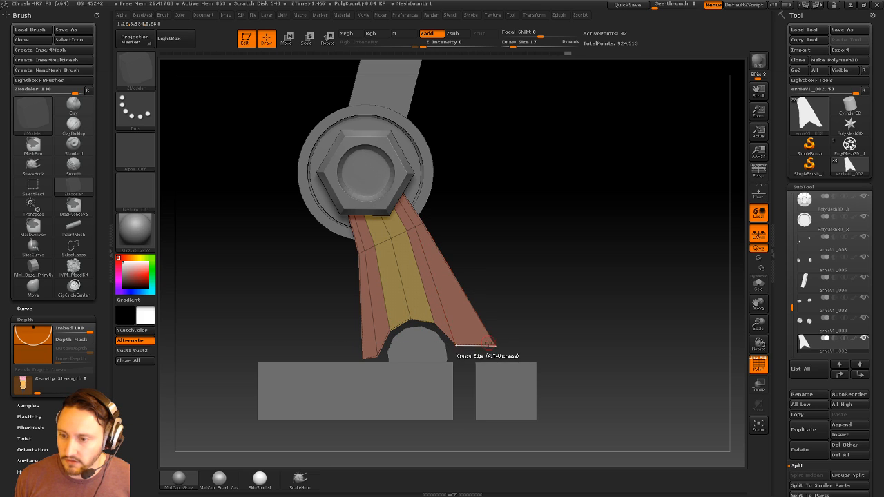
{"action": "left_click_drag", "start_coordinate": [494, 345], "coordinate": [485, 350]}
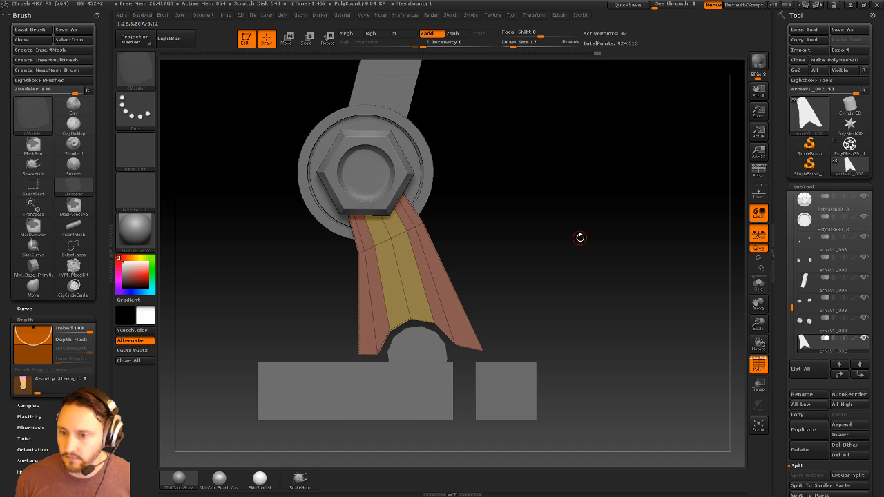
{"action": "key", "text": "d"}
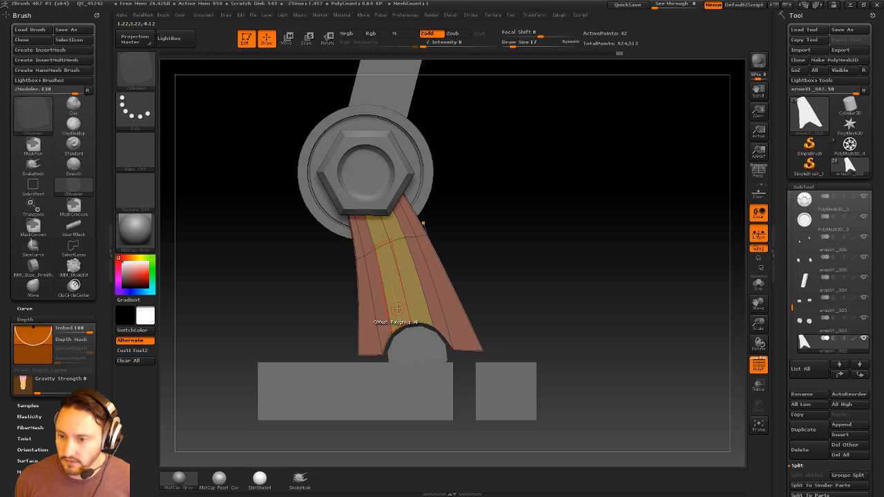
Isolate the small round foot brackets and delete all of them except one by hiding the rest and using Del Hidden.
{"action": "left_click_drag", "start_coordinate": [574, 306], "coordinate": [657, 303]}
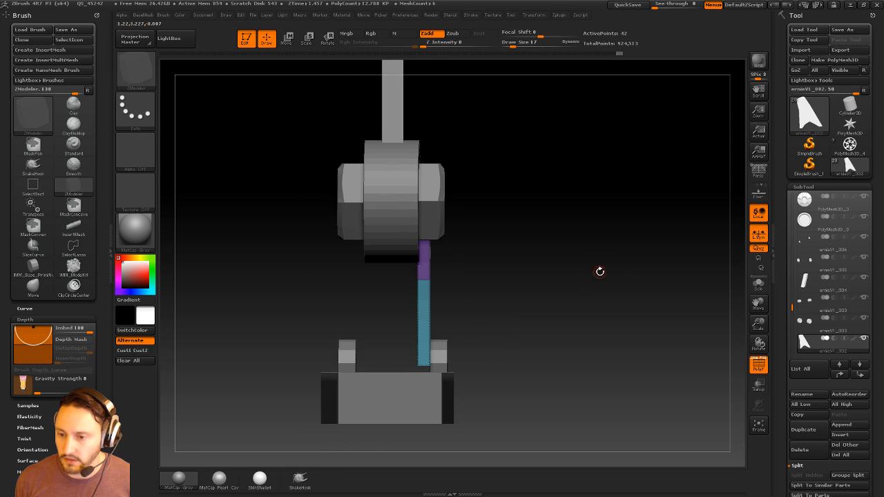
{"action": "left_click_drag", "start_coordinate": [600, 270], "coordinate": [615, 318]}
{"action": "left_click", "coordinate": [452, 347], "text": "alt"}
{"action": "mouse_move", "coordinate": [656, 311]}
{"action": "left_mouse_down"}
{"action": "mouse_move", "coordinate": [704, 302]}
{"action": "mouse_move", "coordinate": [652, 299]}
{"action": "left_mouse_up"}
{"action": "left_click", "coordinate": [759, 284]}
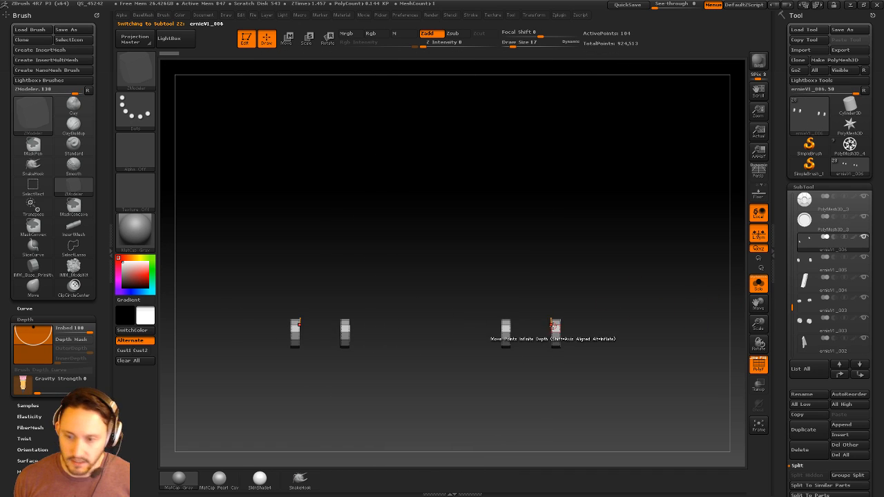
{"action": "key", "text": "ctrl+shift"}
{"action": "left_click", "coordinate": [137, 67]}
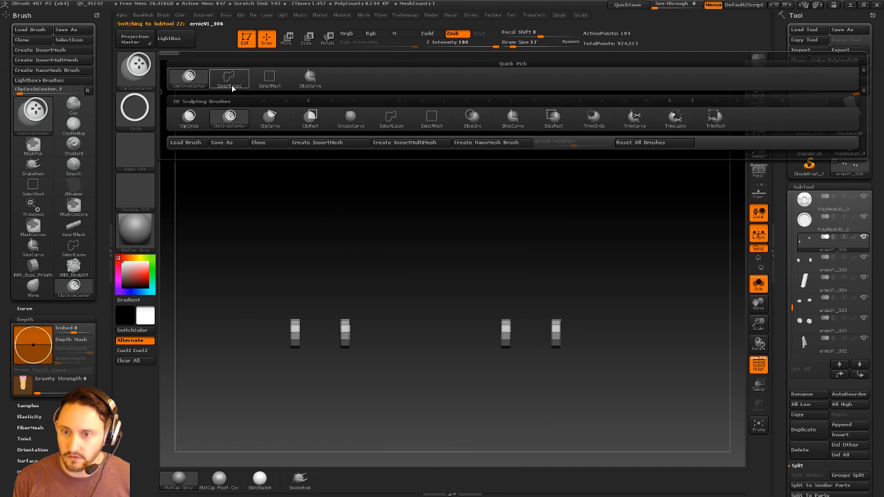
{"action": "left_click", "coordinate": [277, 77]}
{"action": "left_click_drag", "start_coordinate": [201, 210], "coordinate": [538, 420], "text": "ctrl+alt+shift"}
{"action": "key", "text": "space"}
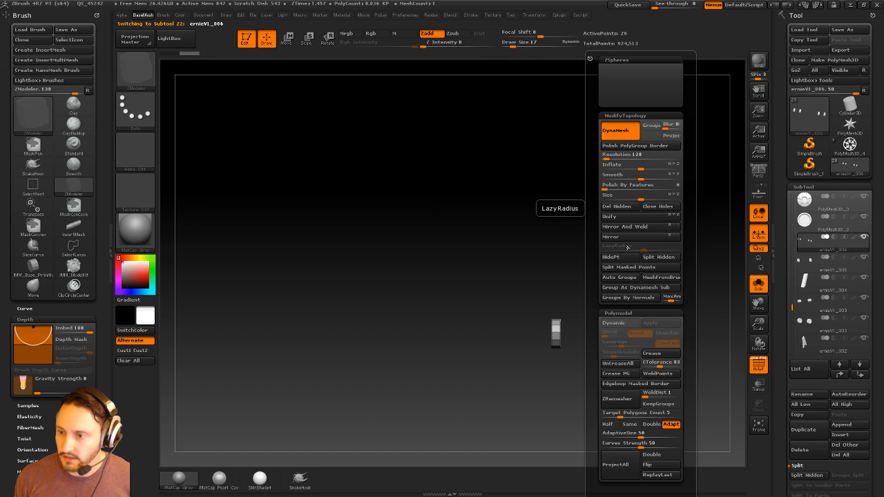
{"action": "left_click", "coordinate": [620, 208]}
Stretch the remaining round bracket across the foot into one wide cylinder by moving its unmasked side with Transpose, and clear the mask.
{"action": "left_click_drag", "start_coordinate": [558, 215], "coordinate": [523, 252], "text": "alt"}
{"action": "left_click_drag", "start_coordinate": [461, 290], "coordinate": [521, 401], "text": "ctrl"}
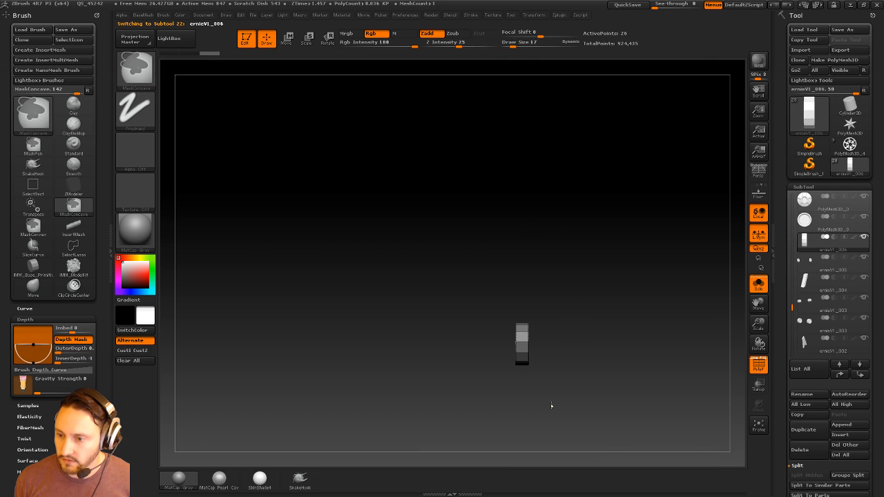
{"action": "key", "text": "w"}
{"action": "left_click", "coordinate": [772, 290]}
{"action": "left_click", "coordinate": [879, 270]}
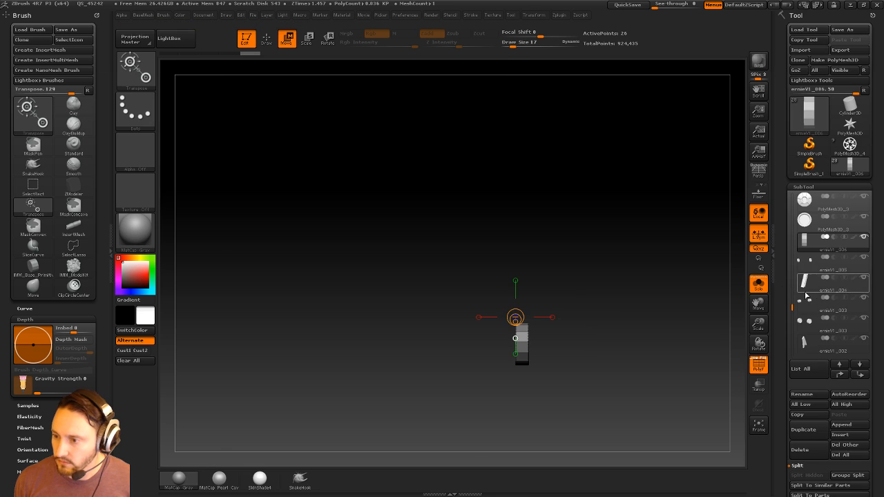
{"action": "left_click", "coordinate": [758, 284]}
{"action": "mouse_move", "coordinate": [513, 342]}
{"action": "left_mouse_down"}
{"action": "mouse_move", "coordinate": [546, 342]}
{"action": "mouse_move", "coordinate": [524, 328]}
{"action": "mouse_move", "coordinate": [628, 326]}
{"action": "mouse_move", "coordinate": [496, 333]}
{"action": "mouse_move", "coordinate": [512, 334]}
{"action": "left_mouse_up"}
{"action": "key", "text": "q"}
{"action": "mouse_move", "coordinate": [592, 291]}
{"action": "left_mouse_down", "text": "ctrl"}
{"action": "mouse_move", "coordinate": [677, 277]}
{"action": "mouse_move", "coordinate": [657, 275]}
{"action": "left_mouse_up", "text": "ctrl"}
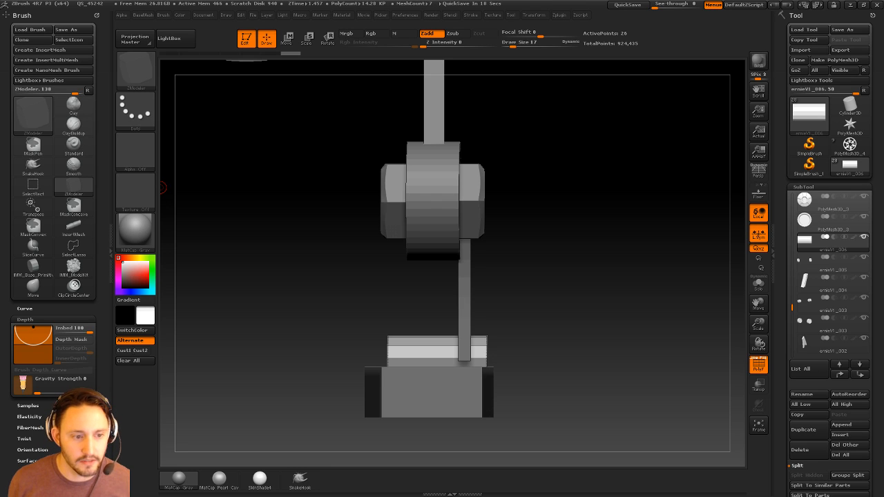
Select the lower leg plate and duplicate it to the opposite side of the knee joint with Transpose Move.
{"action": "left_click_drag", "start_coordinate": [594, 195], "coordinate": [562, 205], "text": "shift"}
{"action": "key", "text": "s"}
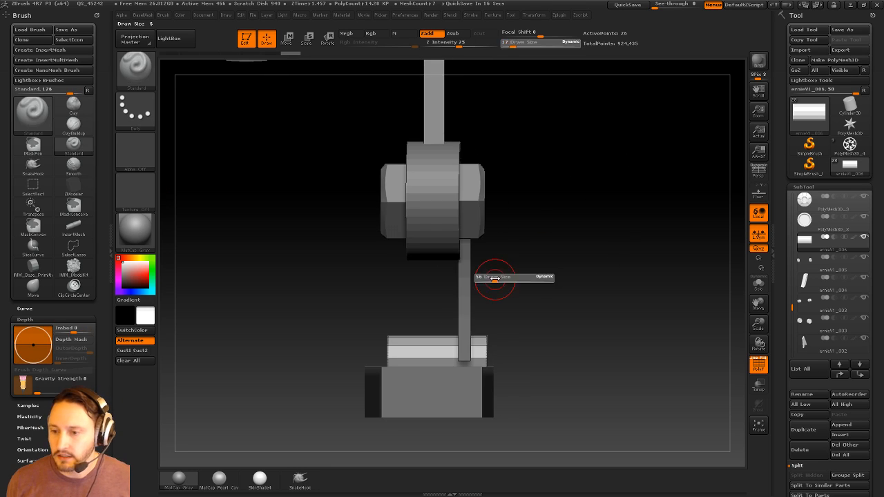
{"action": "left_click", "coordinate": [468, 280], "text": "alt"}
{"action": "key", "text": "w"}
{"action": "left_click", "coordinate": [459, 280]}
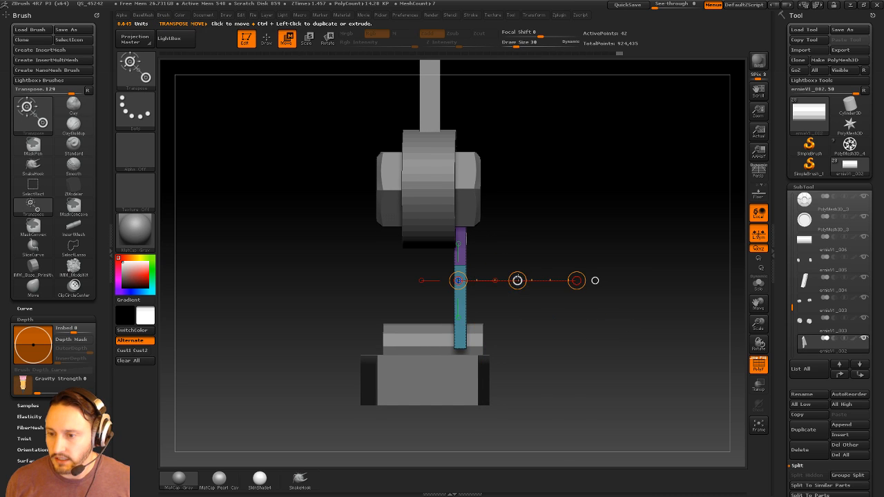
{"action": "left_click_drag", "start_coordinate": [517, 281], "coordinate": [519, 278]}
{"action": "key", "text": "q"}
{"action": "mouse_move", "coordinate": [570, 239]}
{"action": "left_mouse_down", "text": "shift"}
{"action": "mouse_move", "coordinate": [551, 238]}
{"action": "mouse_move", "coordinate": [553, 223]}
{"action": "left_mouse_up", "text": "shift"}
{"action": "key", "text": "w"}
{"action": "left_click_drag", "start_coordinate": [525, 277], "coordinate": [455, 285], "text": "ctrl+shift"}
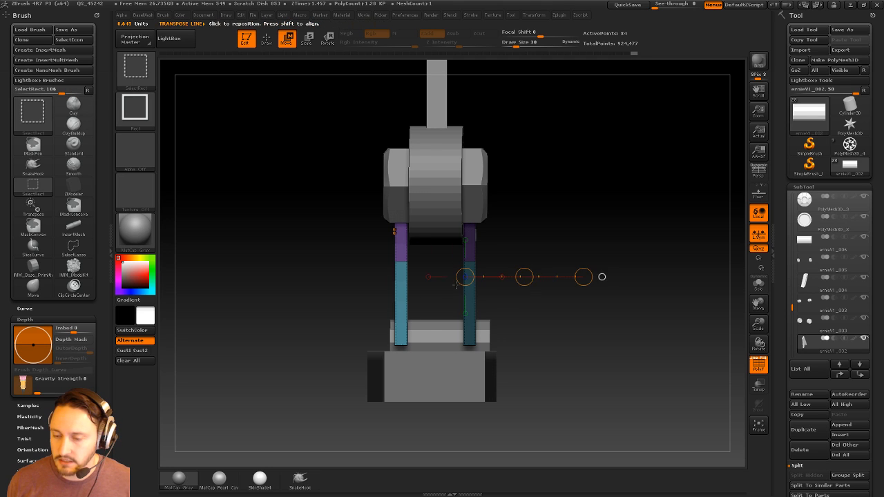
{"action": "key", "text": "q"}
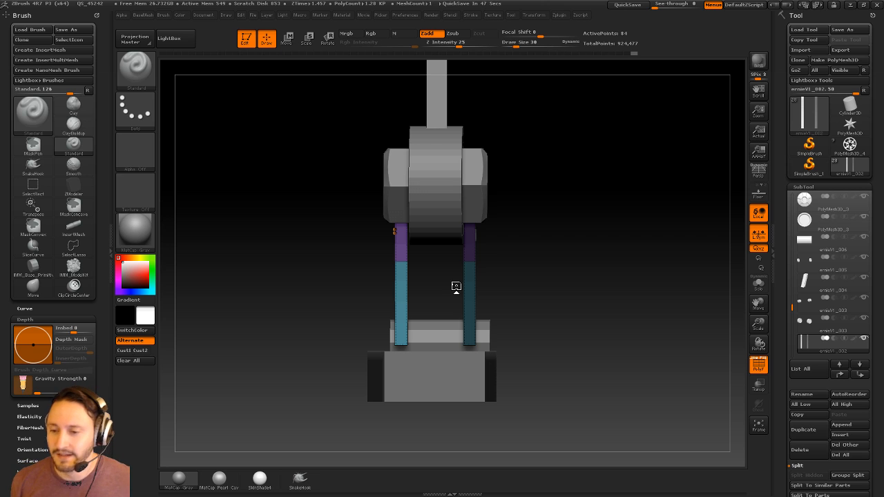
Mirror the pair of lower leg plates onto the other leg using Mirror and Mirror And Weld, turning Local Symmetry off.
{"action": "left_click_drag", "start_coordinate": [576, 163], "coordinate": [584, 181]}
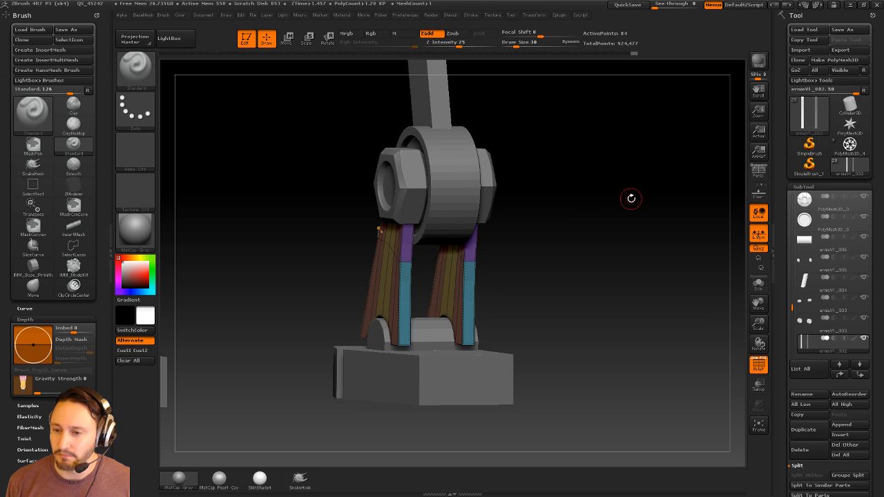
{"action": "mouse_move", "coordinate": [631, 198]}
{"action": "left_mouse_down"}
{"action": "mouse_move", "coordinate": [616, 207]}
{"action": "mouse_move", "coordinate": [642, 203]}
{"action": "mouse_move", "coordinate": [617, 197]}
{"action": "mouse_move", "coordinate": [625, 196]}
{"action": "mouse_move", "coordinate": [602, 212]}
{"action": "mouse_move", "coordinate": [586, 205]}
{"action": "mouse_move", "coordinate": [628, 200]}
{"action": "mouse_move", "coordinate": [623, 192]}
{"action": "left_mouse_up"}
{"action": "key", "text": "s"}
{"action": "left_click", "coordinate": [589, 206]}
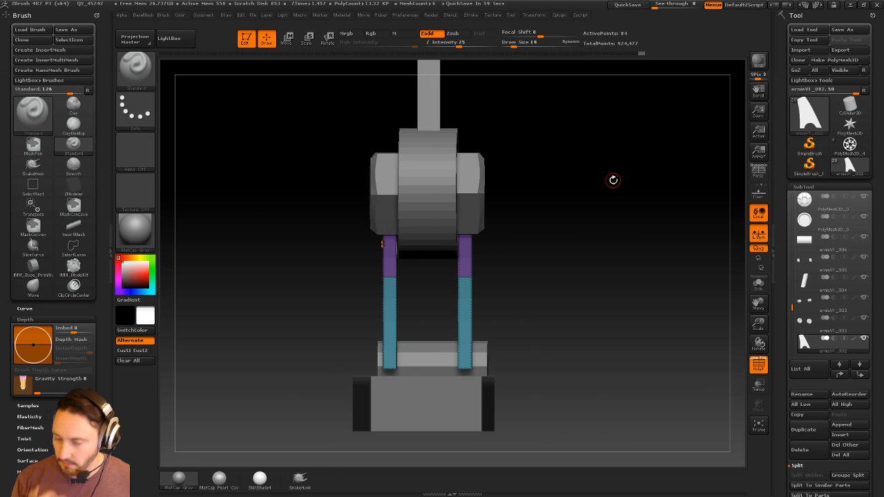
{"action": "left_click_drag", "start_coordinate": [574, 206], "coordinate": [671, 219]}
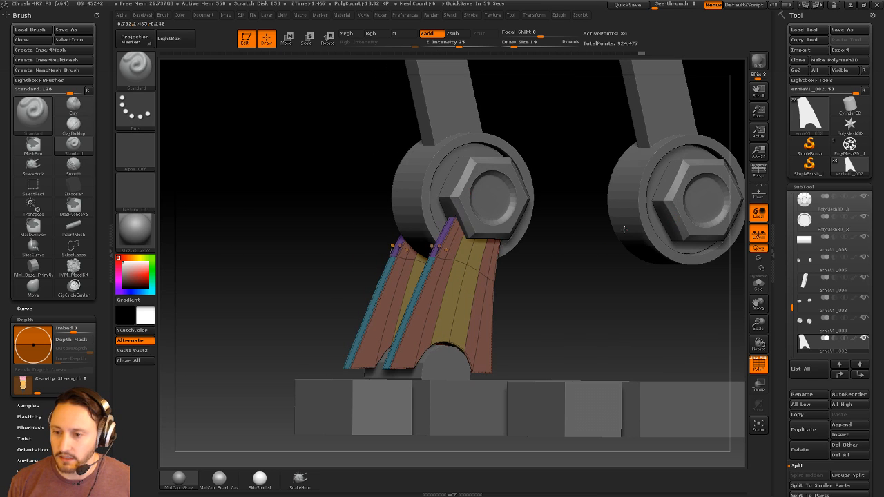
{"action": "left_click_drag", "start_coordinate": [628, 258], "coordinate": [667, 241]}
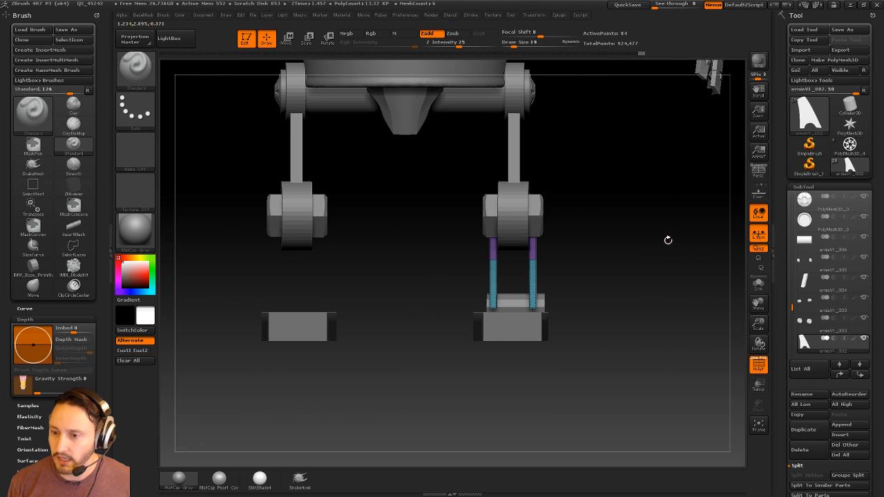
{"action": "key", "text": "b"}
{"action": "left_click", "coordinate": [617, 236]}
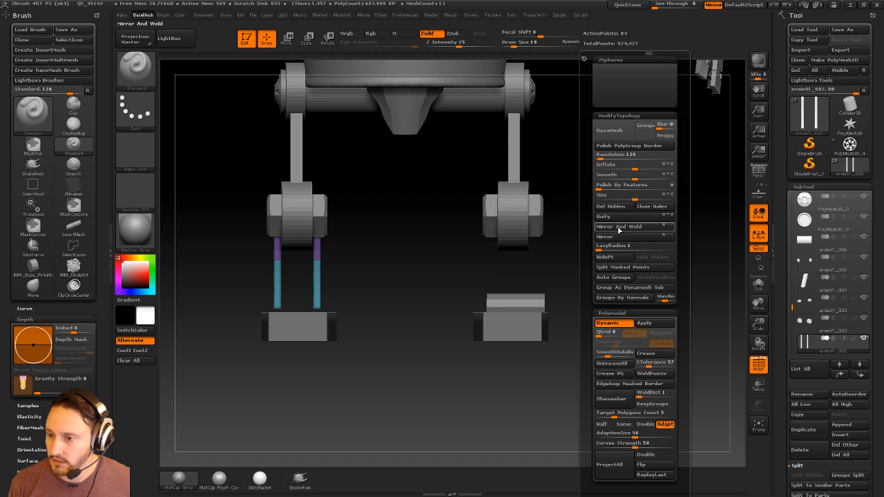
{"action": "left_click", "coordinate": [758, 233]}
{"action": "key", "text": "b"}
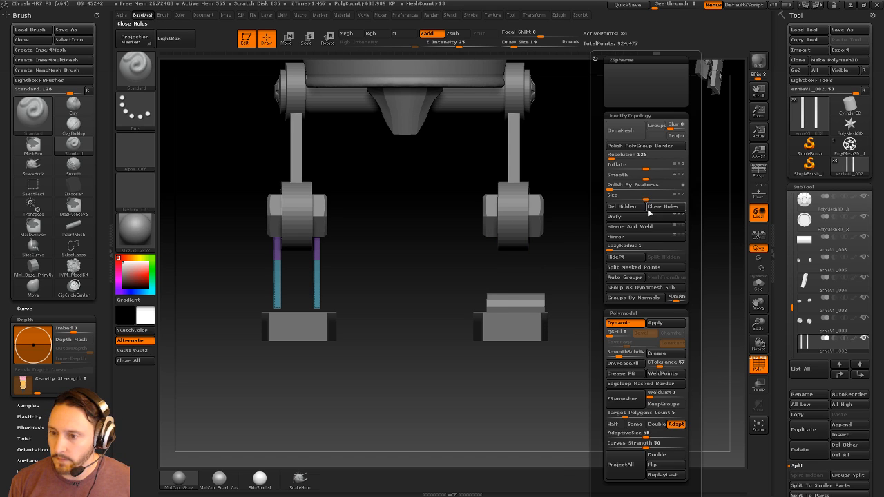
{"action": "left_click", "coordinate": [638, 227]}
{"action": "left_click_drag", "start_coordinate": [643, 241], "coordinate": [528, 276]}
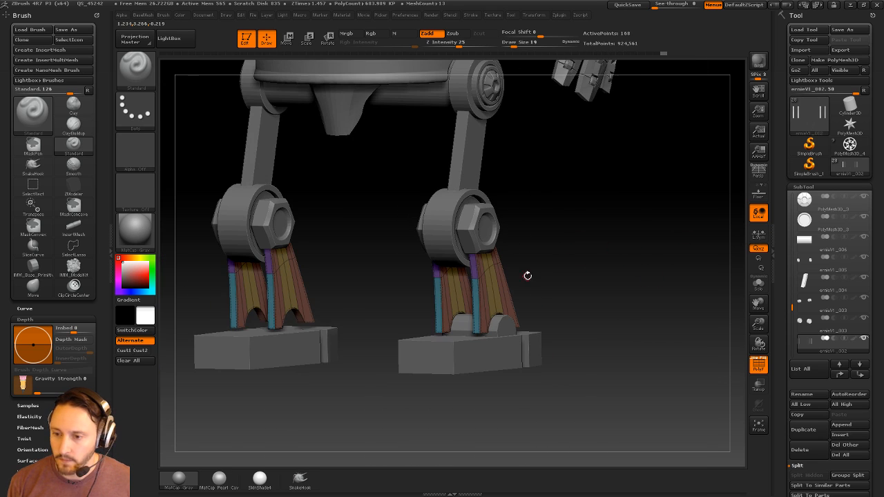
Examine the mirrored plates, knee joints and feet of both legs from several angles and in side view.
{"action": "mouse_move", "coordinate": [602, 234]}
{"action": "left_mouse_down", "text": "alt"}
{"action": "mouse_move", "coordinate": [609, 229]}
{"action": "mouse_move", "coordinate": [621, 238]}
{"action": "mouse_move", "coordinate": [626, 230]}
{"action": "left_mouse_up", "text": "alt"}
{"action": "key", "text": "s"}
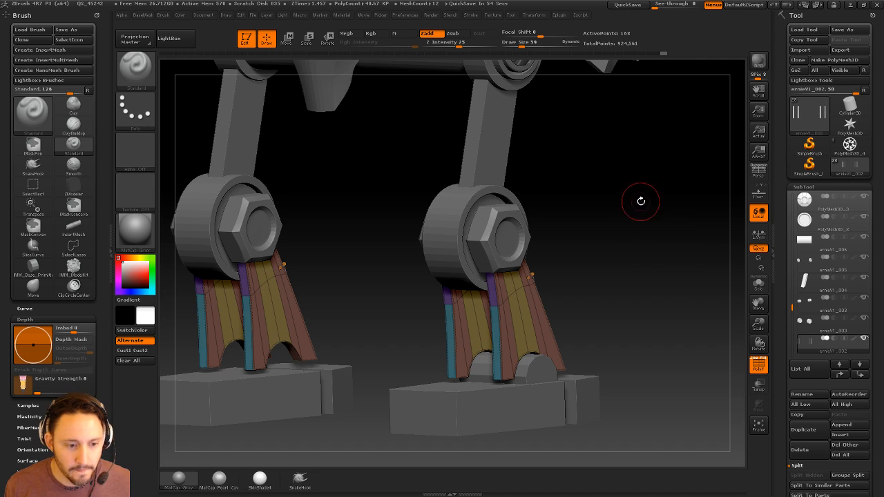
{"action": "mouse_move", "coordinate": [637, 222]}
{"action": "left_mouse_down", "text": "alt"}
{"action": "mouse_move", "coordinate": [607, 238]}
{"action": "mouse_move", "coordinate": [620, 254]}
{"action": "left_mouse_up", "text": "alt"}
{"action": "key", "text": "s"}
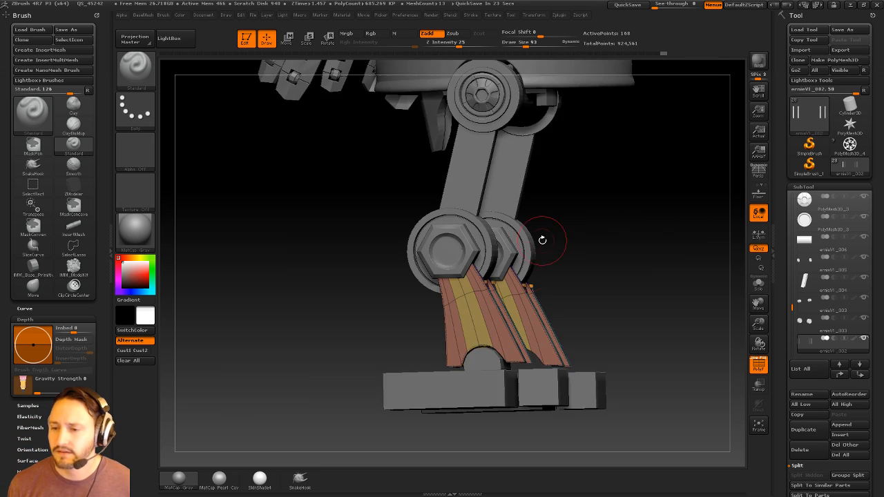
{"action": "left_click", "coordinate": [541, 239], "text": "alt"}
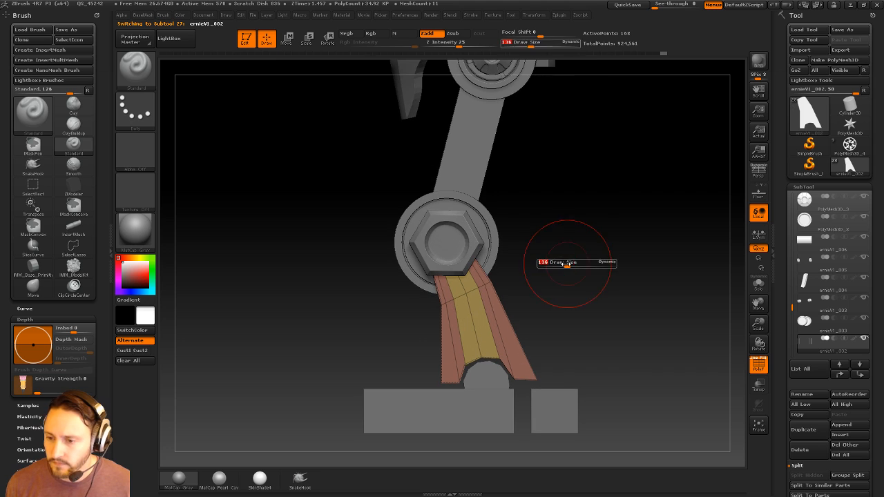
{"action": "key", "text": "s"}
{"action": "mouse_move", "coordinate": [538, 271]}
{"action": "left_mouse_down"}
{"action": "mouse_move", "coordinate": [486, 271]}
{"action": "mouse_move", "coordinate": [676, 260]}
{"action": "mouse_move", "coordinate": [651, 281]}
{"action": "left_mouse_up"}
{"action": "key", "text": "s"}
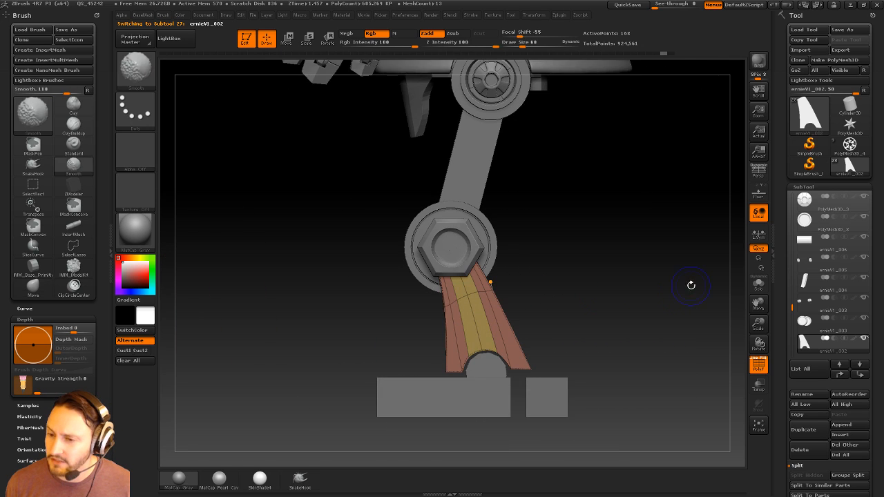
{"action": "key", "text": "s"}
{"action": "left_click_drag", "start_coordinate": [673, 291], "coordinate": [659, 270]}
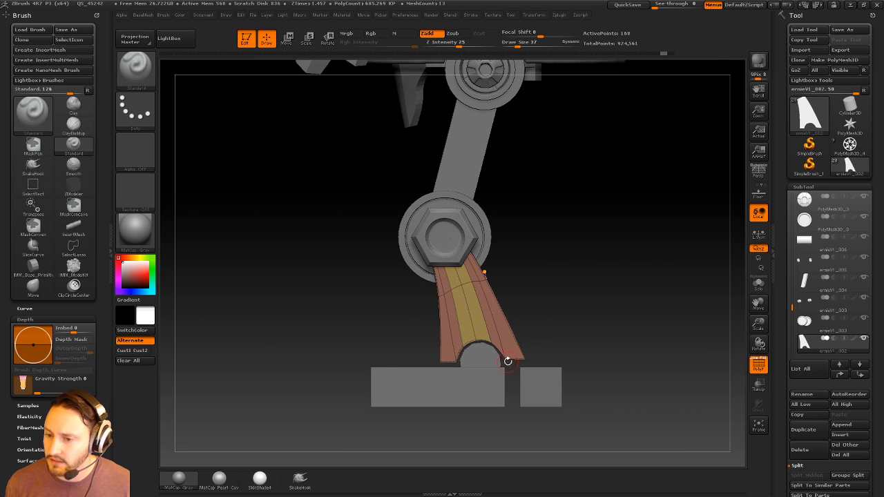
Select the round foot bracket and lay a horizontal Transpose Move line across it in the front view.
{"action": "left_click", "coordinate": [485, 359], "text": "alt"}
{"action": "mouse_move", "coordinate": [607, 308]}
{"action": "left_mouse_down", "text": "alt"}
{"action": "mouse_move", "coordinate": [603, 267]}
{"action": "mouse_move", "coordinate": [639, 279]}
{"action": "left_mouse_up", "text": "alt"}
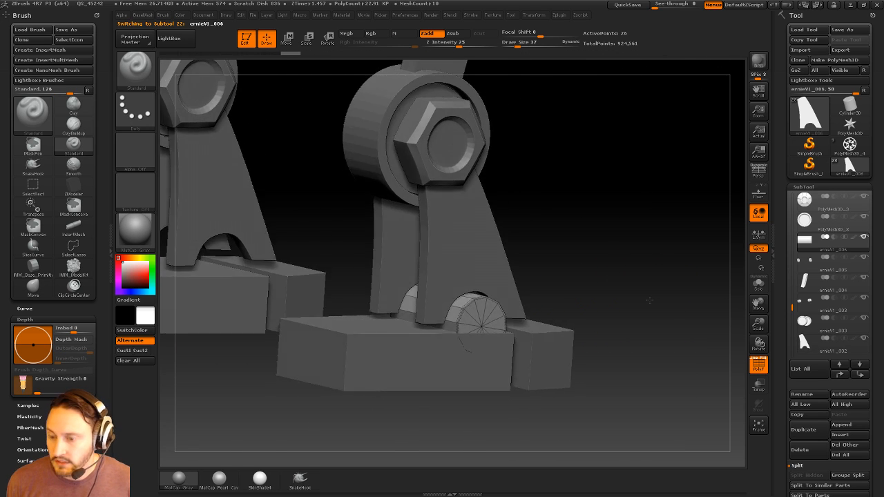
{"action": "left_click_drag", "start_coordinate": [642, 276], "coordinate": [654, 275]}
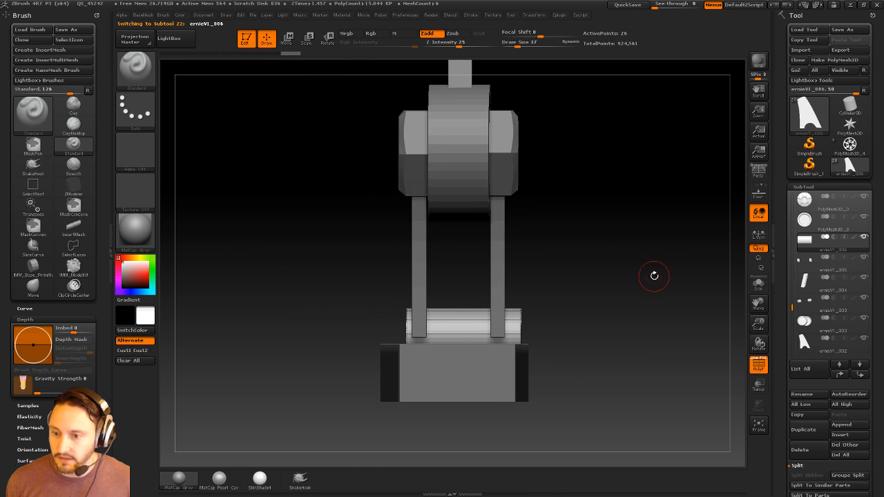
{"action": "key", "text": "w"}
{"action": "left_click_drag", "start_coordinate": [465, 326], "coordinate": [573, 325], "text": "shift"}
{"action": "key", "text": "q"}
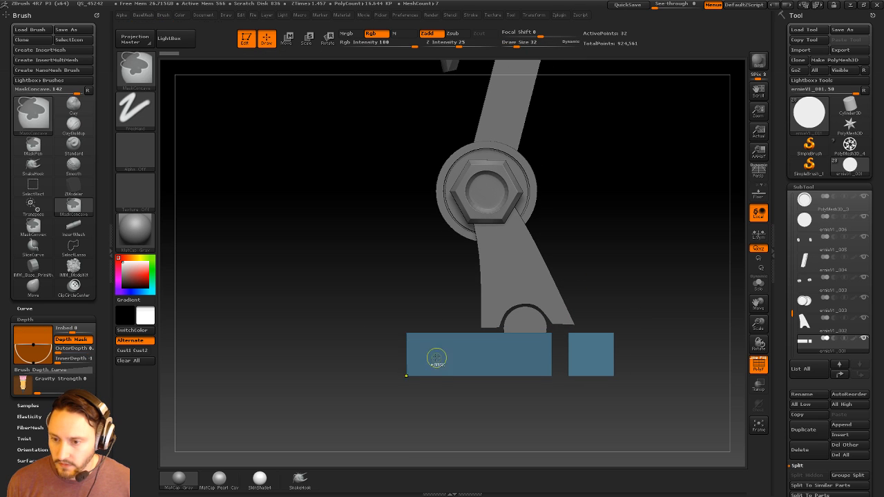
Lower the upper toe edge of the front foot block with Transpose Move while the rest is masked, and clear the mask.
{"action": "key", "text": "ctrl+i"}
{"action": "key", "text": "w"}
{"action": "left_click_drag", "start_coordinate": [407, 348], "coordinate": [407, 443], "text": "shift"}
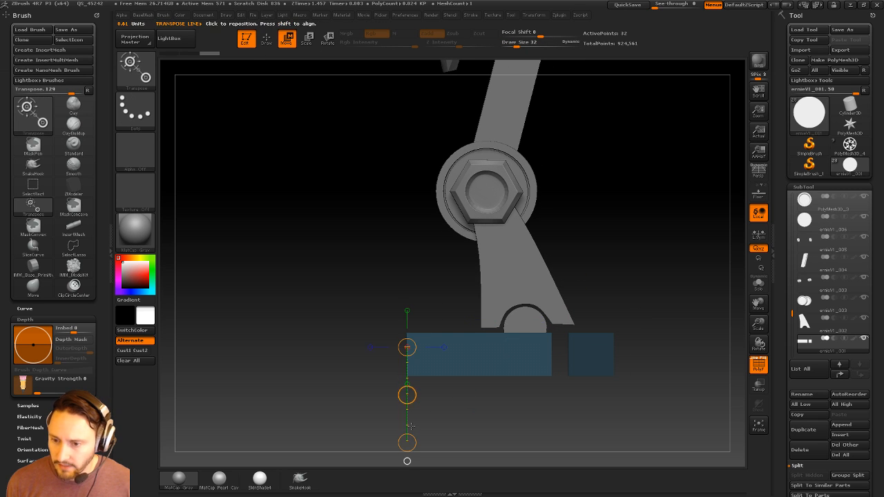
{"action": "left_click_drag", "start_coordinate": [408, 396], "coordinate": [408, 413], "text": "shift"}
{"action": "key", "text": "q"}
{"action": "mouse_move", "coordinate": [619, 268]}
{"action": "left_mouse_down", "text": "ctrl"}
{"action": "mouse_move", "coordinate": [682, 293]}
{"action": "mouse_move", "coordinate": [611, 325]}
{"action": "mouse_move", "coordinate": [638, 298]}
{"action": "mouse_move", "coordinate": [624, 270]}
{"action": "mouse_move", "coordinate": [639, 310]}
{"action": "mouse_move", "coordinate": [664, 296]}
{"action": "mouse_move", "coordinate": [689, 310]}
{"action": "mouse_move", "coordinate": [673, 323]}
{"action": "left_mouse_up", "text": "ctrl"}
Isolate the foot and insert a lengthwise edge loop through the middle of the front and rear blocks with ZModeler.
{"action": "left_click", "coordinate": [754, 288]}
{"action": "key", "text": "b"}
{"action": "key", "text": "z"}
{"action": "key", "text": "m"}
{"action": "key", "text": "space"}
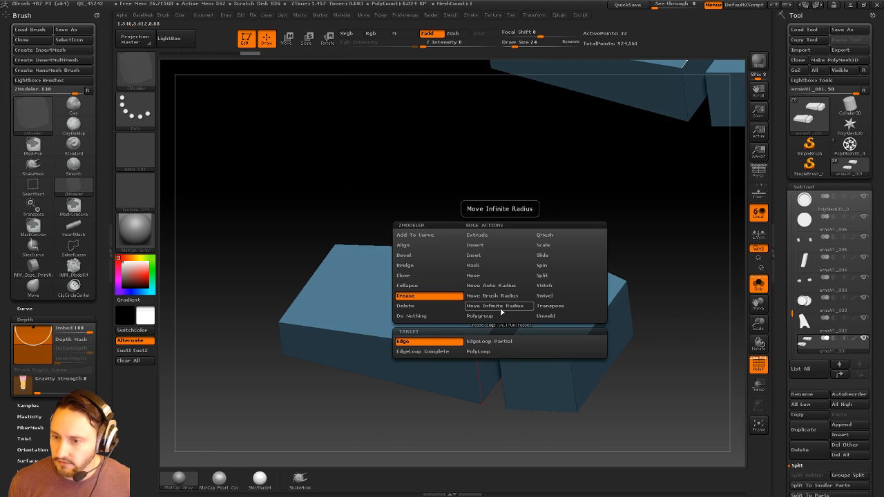
{"action": "left_click", "coordinate": [495, 246]}
{"action": "left_click", "coordinate": [509, 297]}
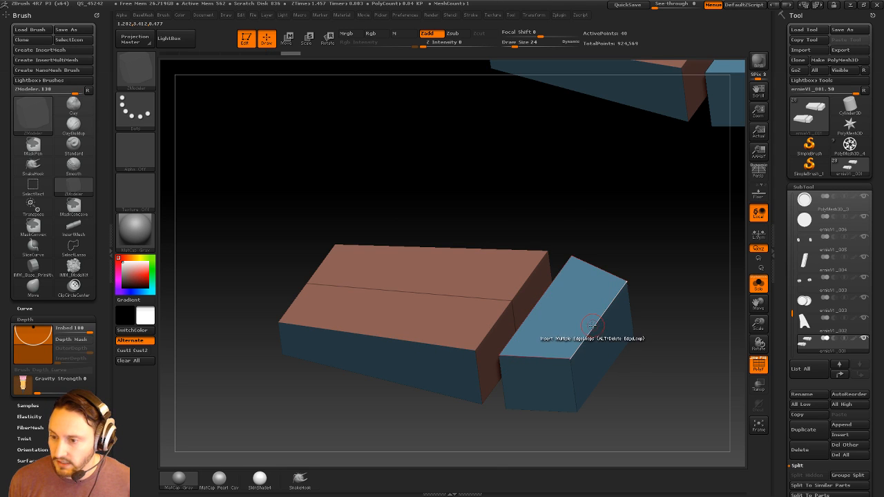
{"action": "left_click", "coordinate": [593, 324]}
{"action": "left_click_drag", "start_coordinate": [679, 298], "coordinate": [651, 281]}
{"action": "left_click", "coordinate": [758, 284]}
Shift the foot blocks horizontally with Transpose Move so the gap between them sits centred beneath the round bracket.
{"action": "key", "text": "w"}
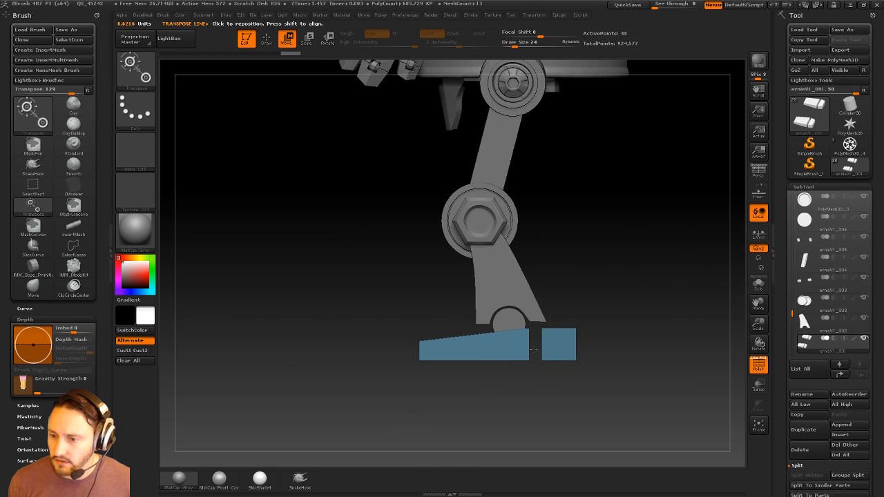
{"action": "left_click_drag", "start_coordinate": [519, 348], "coordinate": [656, 347], "text": "shift"}
{"action": "left_click_drag", "start_coordinate": [586, 347], "coordinate": [561, 344], "text": "shift"}
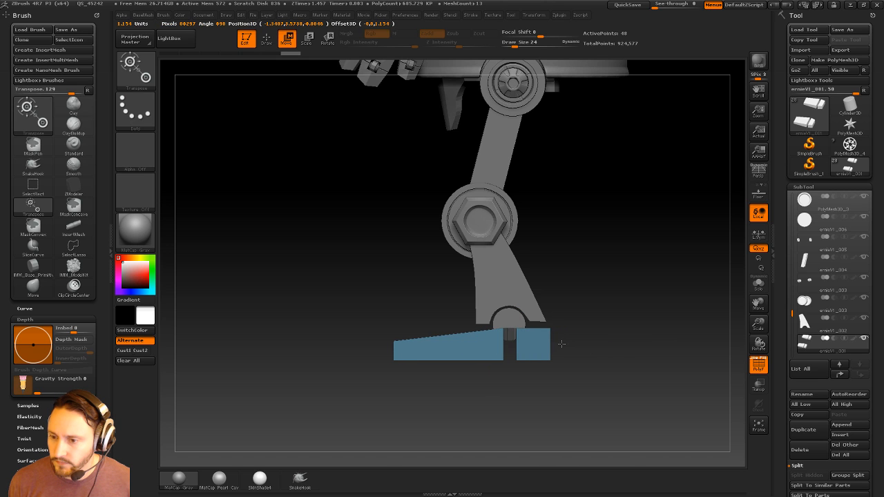
{"action": "left_click_drag", "start_coordinate": [608, 252], "coordinate": [621, 283], "text": "ctrl"}
{"action": "mouse_move", "coordinate": [621, 283]}
{"action": "left_mouse_down", "text": "alt"}
{"action": "mouse_move", "coordinate": [625, 256]}
{"action": "mouse_move", "coordinate": [640, 259]}
{"action": "mouse_move", "coordinate": [653, 287]}
{"action": "mouse_move", "coordinate": [645, 290]}
{"action": "mouse_move", "coordinate": [675, 286]}
{"action": "left_mouse_up", "text": "alt"}
{"action": "key", "text": "ctrl+z"}
{"action": "key", "text": "q"}
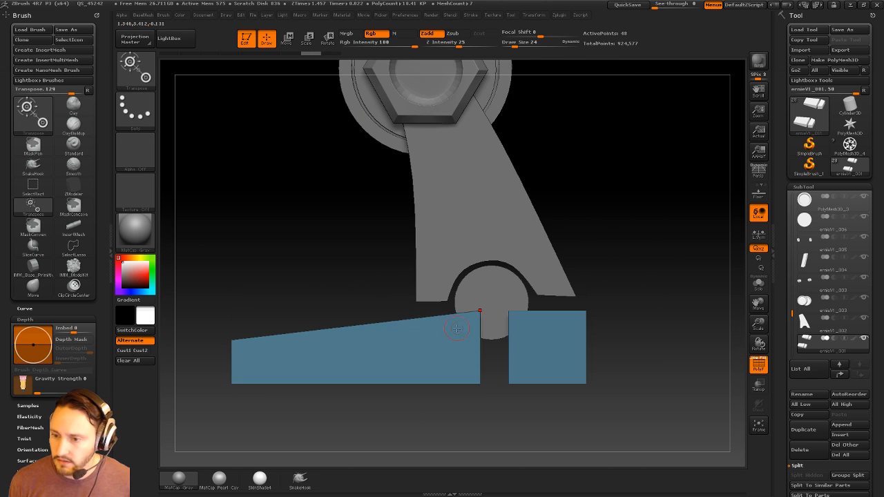
Insert a single vertical edge loop in each foot block near the gap with ZModeler's Insert Single EdgeLoop action.
{"action": "key", "text": "b"}
{"action": "key", "text": "z"}
{"action": "key", "text": "m"}
{"action": "key", "text": "space"}
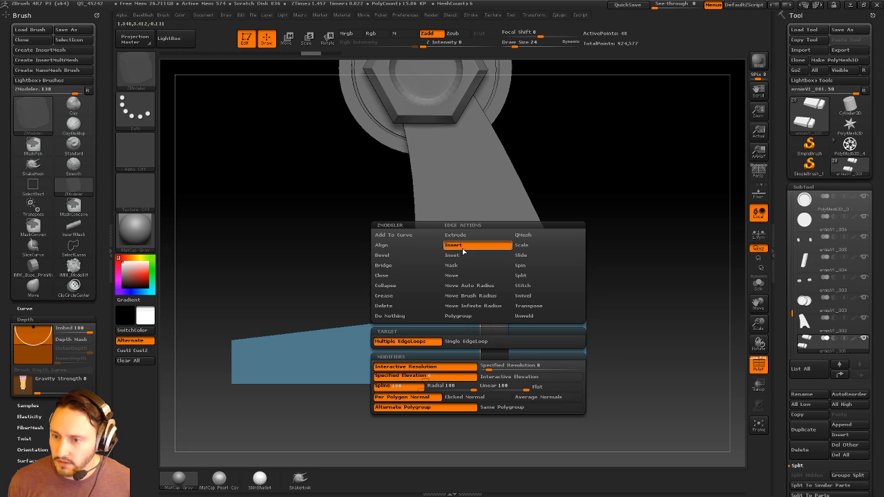
{"action": "left_click", "coordinate": [445, 342]}
{"action": "left_click", "coordinate": [460, 314]}
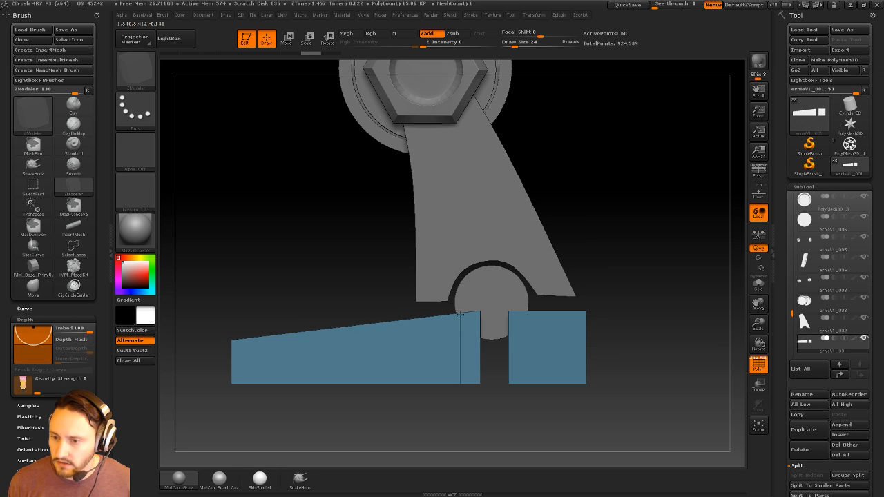
{"action": "left_click", "coordinate": [530, 313]}
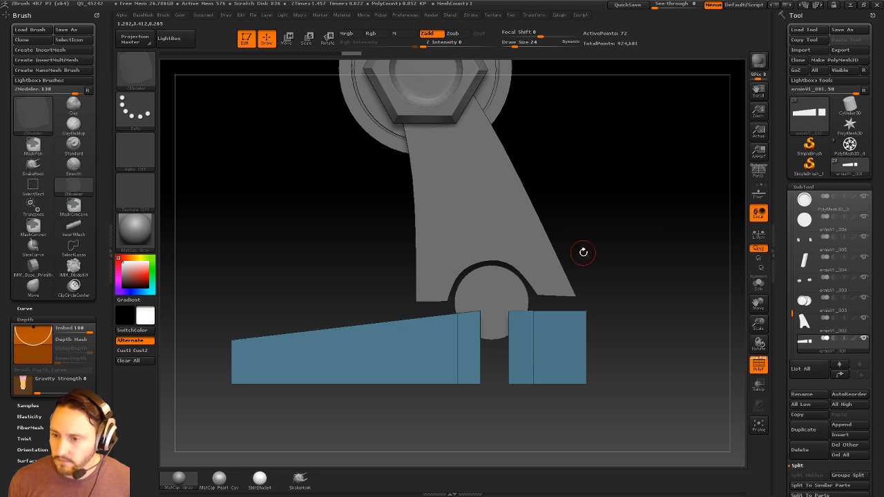
Lower the upper gap-side corners of both foot blocks beneath the round bracket with Transpose Move, masking the rest, and clear the mask.
{"action": "mouse_move", "coordinate": [520, 267]}
{"action": "left_mouse_down", "text": "ctrl"}
{"action": "mouse_move", "coordinate": [495, 310]}
{"action": "mouse_move", "coordinate": [472, 323]}
{"action": "mouse_move", "coordinate": [508, 195]}
{"action": "mouse_move", "coordinate": [512, 281]}
{"action": "left_mouse_up", "text": "ctrl"}
{"action": "key", "text": "ctrl+i"}
{"action": "key", "text": "w"}
{"action": "key", "text": "q"}
{"action": "mouse_move", "coordinate": [663, 256]}
{"action": "left_mouse_down", "text": "ctrl"}
{"action": "mouse_move", "coordinate": [653, 229]}
{"action": "mouse_move", "coordinate": [658, 249]}
{"action": "left_mouse_up", "text": "ctrl"}
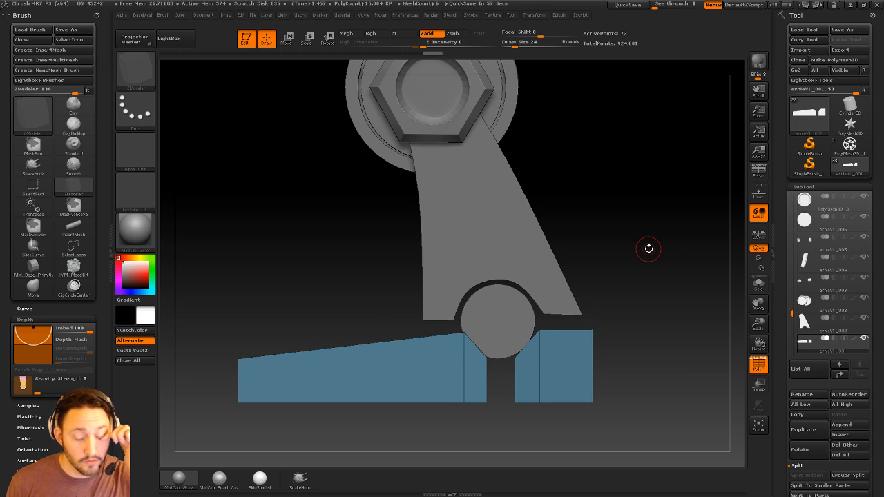
{"action": "mouse_move", "coordinate": [617, 232]}
{"action": "left_mouse_down", "text": "alt"}
{"action": "mouse_move", "coordinate": [619, 221]}
{"action": "mouse_move", "coordinate": [593, 186]}
{"action": "left_mouse_up", "text": "alt"}
{"action": "key", "text": "w"}
{"action": "left_click_drag", "start_coordinate": [517, 329], "coordinate": [660, 329], "text": "shift"}
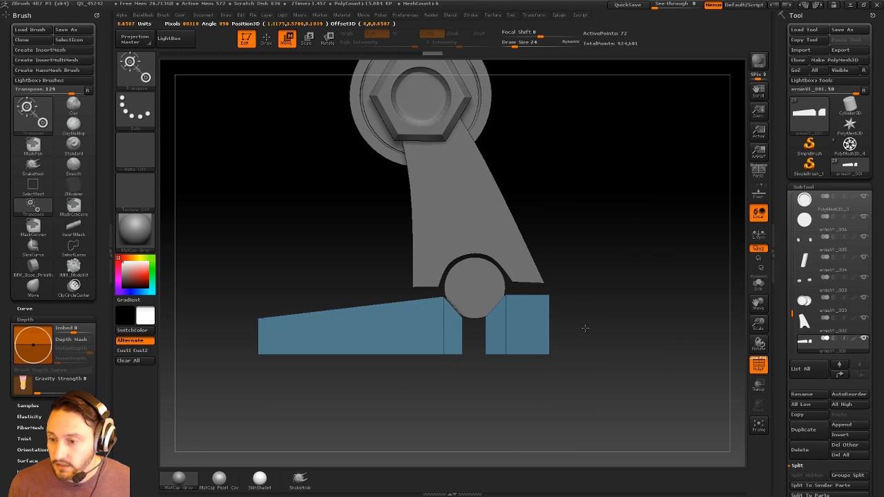
{"action": "key", "text": "q"}
{"action": "left_click_drag", "start_coordinate": [627, 237], "coordinate": [634, 261]}
{"action": "key", "text": "ctrl+shift+z"}
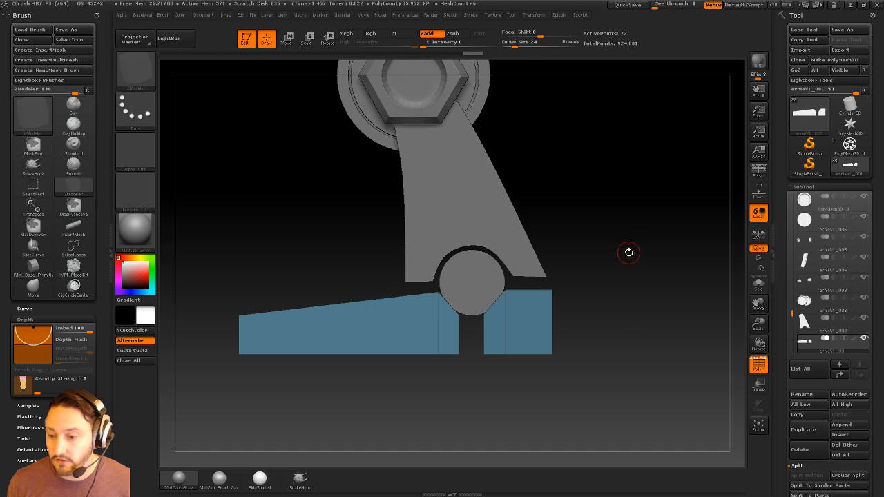
Try deleting the outer side polygons of the front and rear foot blocks with ZModeler's Delete A Poly action.
{"action": "left_click_drag", "start_coordinate": [632, 227], "coordinate": [633, 247], "text": "alt"}
{"action": "left_click_drag", "start_coordinate": [591, 267], "coordinate": [522, 314]}
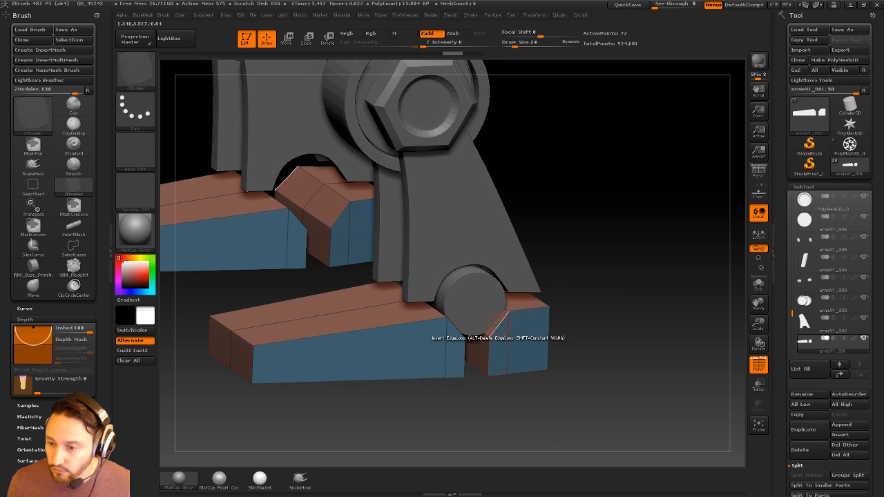
{"action": "key", "text": "space"}
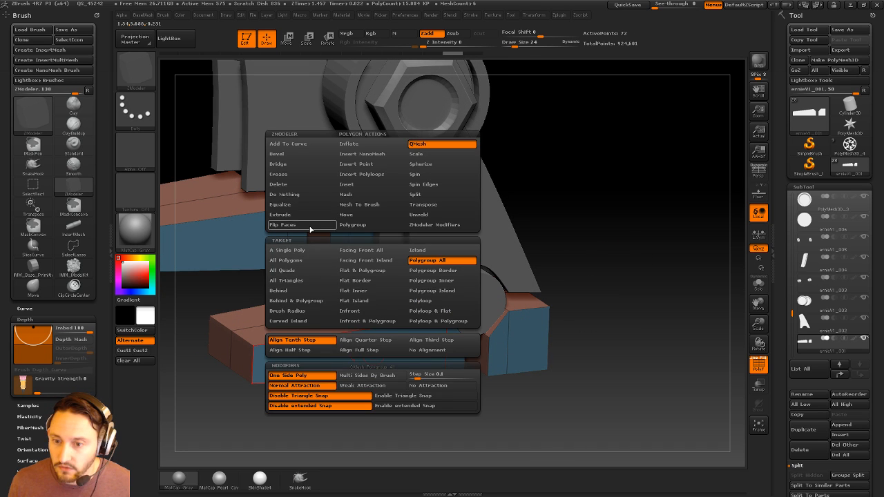
{"action": "left_click", "coordinate": [302, 185]}
{"action": "left_click", "coordinate": [334, 372]}
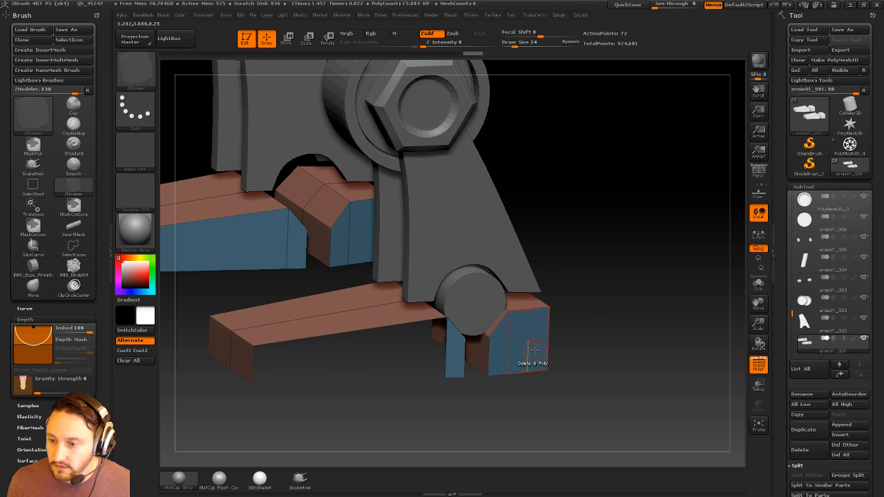
{"action": "left_click", "coordinate": [530, 350]}
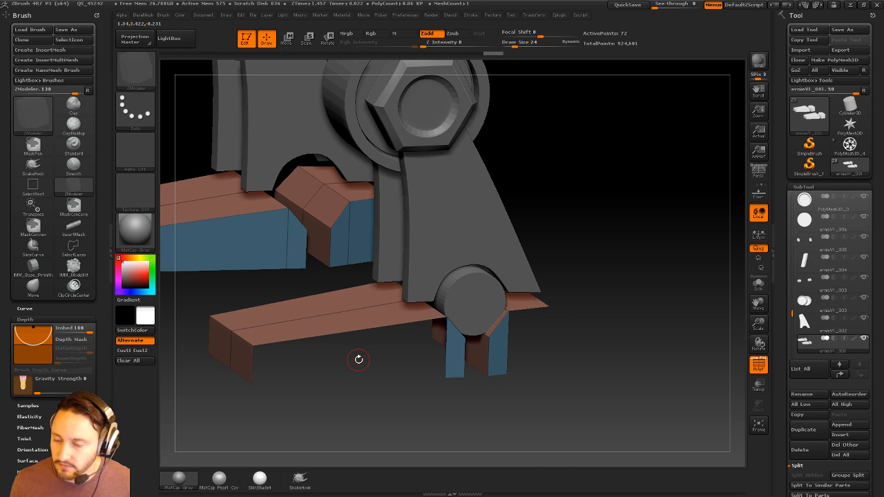
Try bridging the openings in the foot blocks with ZModeler's Bridge Two Holes action, and undo back to the closed blocks.
{"action": "key", "text": "space"}
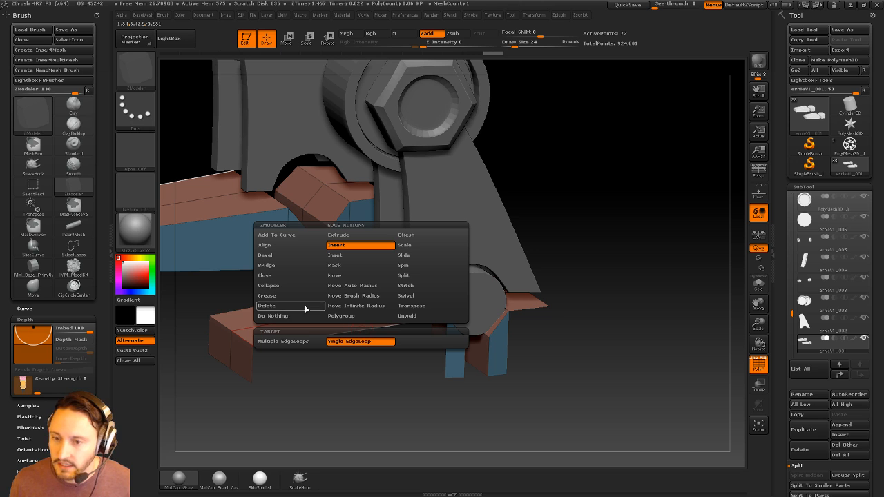
{"action": "left_click", "coordinate": [289, 268]}
{"action": "left_click", "coordinate": [348, 342]}
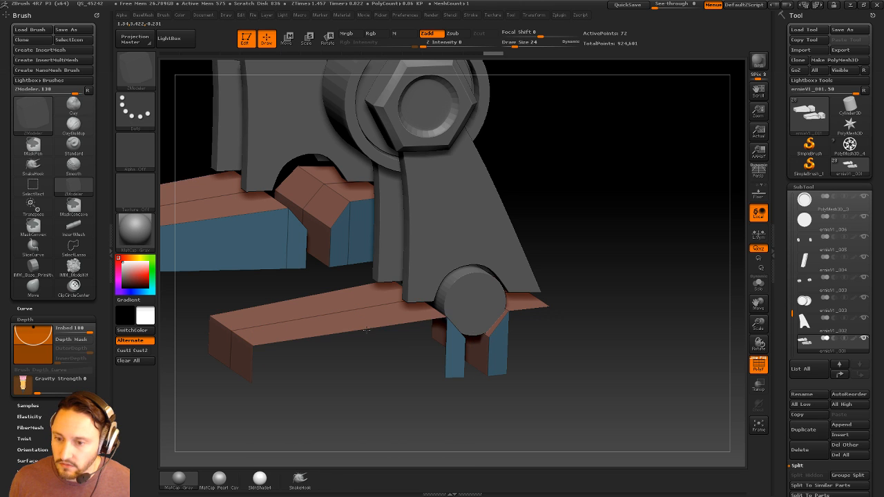
{"action": "left_click", "coordinate": [366, 330]}
{"action": "left_click_drag", "start_coordinate": [522, 311], "coordinate": [654, 258]}
{"action": "mouse_move", "coordinate": [653, 258]}
{"action": "left_mouse_down", "text": "alt"}
{"action": "mouse_move", "coordinate": [639, 237]}
{"action": "mouse_move", "coordinate": [611, 310]}
{"action": "mouse_move", "coordinate": [661, 370]}
{"action": "mouse_move", "coordinate": [679, 325]}
{"action": "left_mouse_up", "text": "alt"}
{"action": "key", "text": "ctrl+z"}
{"action": "key", "text": "ctrl+z"}
{"action": "key", "text": "ctrl+z"}
Shift the front foot block's upper gap-side corner slightly toward the toe with Transpose Move while the rest is masked, and clear the mask.
{"action": "left_click_drag", "start_coordinate": [601, 213], "coordinate": [665, 237], "text": "shift"}
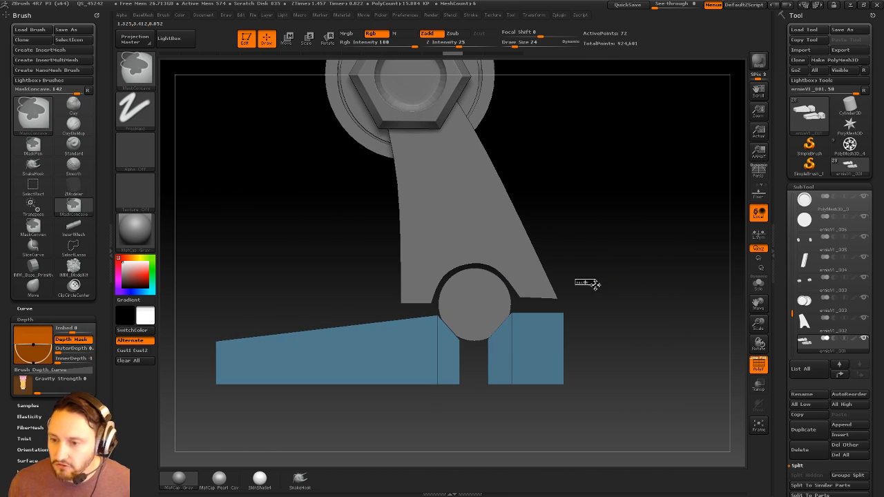
{"action": "mouse_move", "coordinate": [454, 332]}
{"action": "left_mouse_down", "text": "ctrl"}
{"action": "mouse_move", "coordinate": [458, 343]}
{"action": "mouse_move", "coordinate": [663, 348]}
{"action": "left_mouse_up", "text": "ctrl"}
{"action": "left_click", "coordinate": [614, 301], "text": "ctrl"}
{"action": "key", "text": "w"}
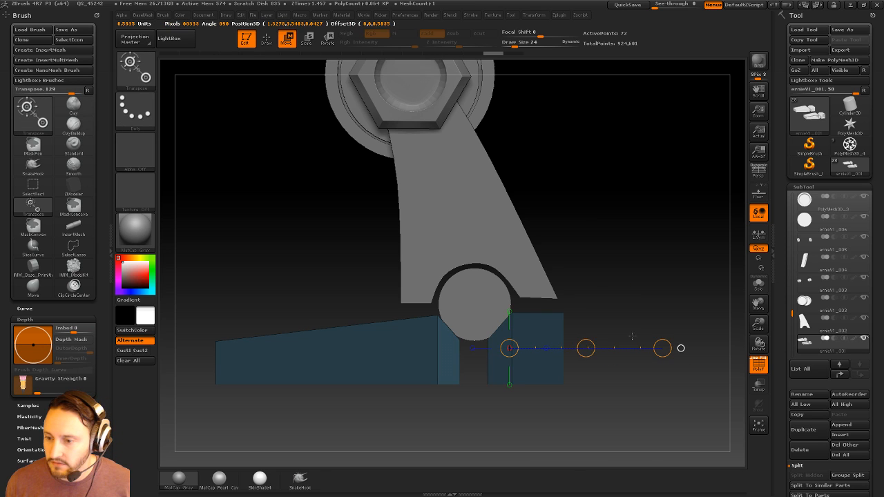
{"action": "left_click_drag", "start_coordinate": [586, 347], "coordinate": [584, 346]}
{"action": "key", "text": "q"}
{"action": "left_click_drag", "start_coordinate": [613, 319], "coordinate": [651, 292], "text": "ctrl"}
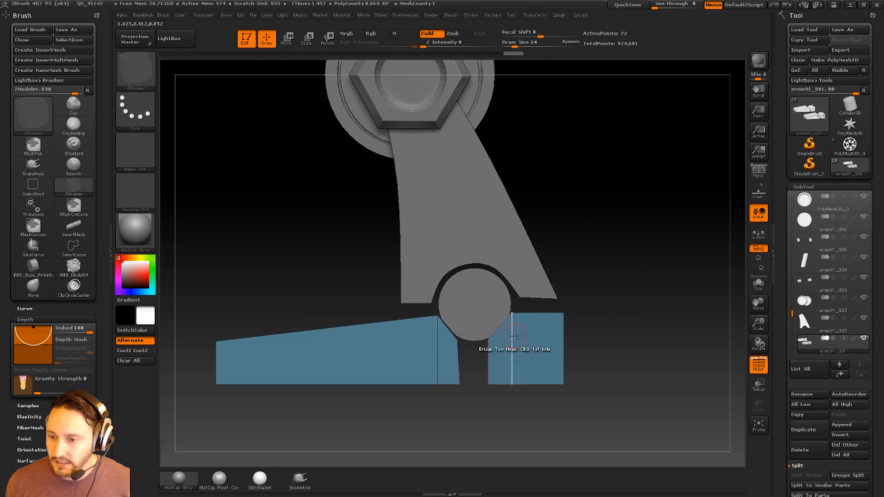
Insert another single vertical edge loop in the sloped gap-side section of each foot block with ZModeler.
{"action": "key", "text": "space"}
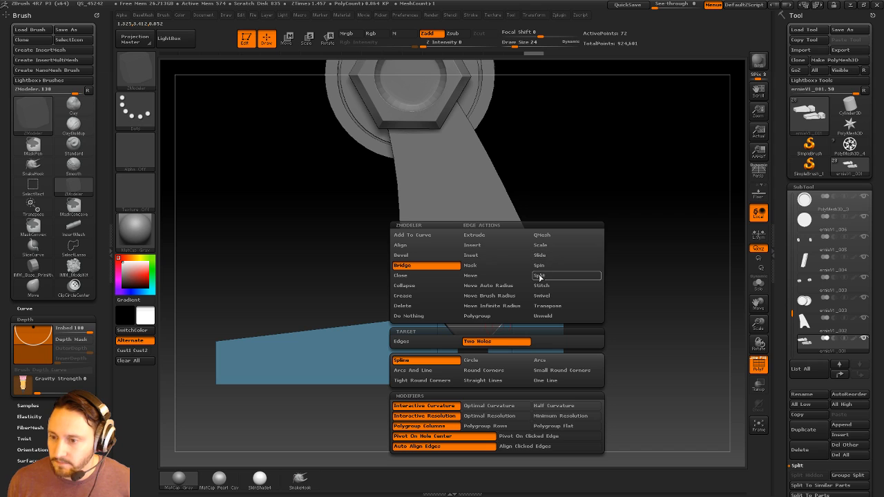
{"action": "left_click", "coordinate": [493, 257]}
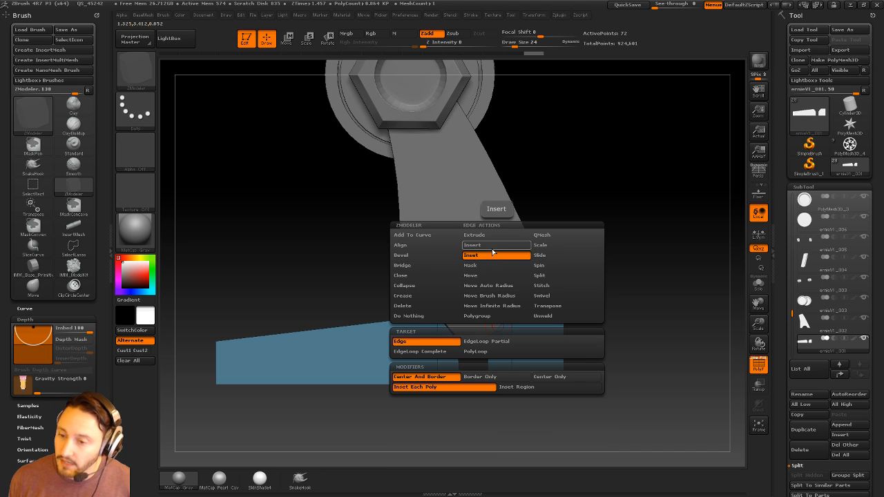
{"action": "left_click", "coordinate": [491, 245]}
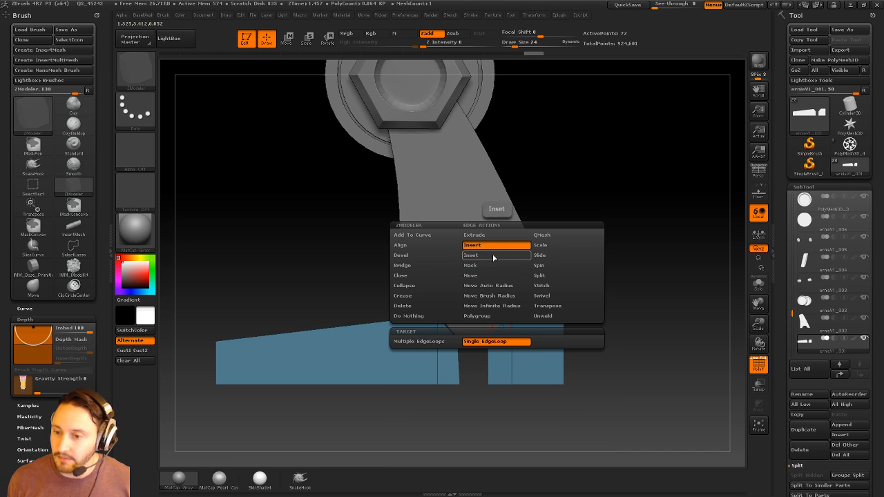
{"action": "left_click", "coordinate": [499, 327]}
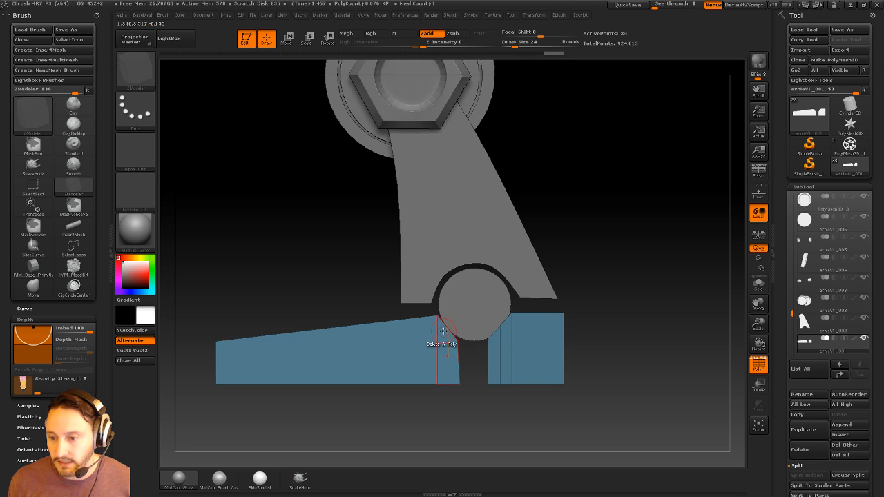
{"action": "left_click", "coordinate": [448, 333]}
Adjust the height of the new loops' upper points to follow the round bracket with Transpose Move, masking the rest, and clear the mask.
{"action": "mouse_move", "coordinate": [442, 309]}
{"action": "left_mouse_down", "text": "ctrl"}
{"action": "mouse_move", "coordinate": [504, 334]}
{"action": "mouse_move", "coordinate": [507, 344]}
{"action": "left_mouse_up", "text": "ctrl"}
{"action": "left_click", "coordinate": [625, 268], "text": "ctrl"}
{"action": "left_click_drag", "start_coordinate": [681, 294], "coordinate": [687, 274], "text": "alt"}
{"action": "key", "text": "w"}
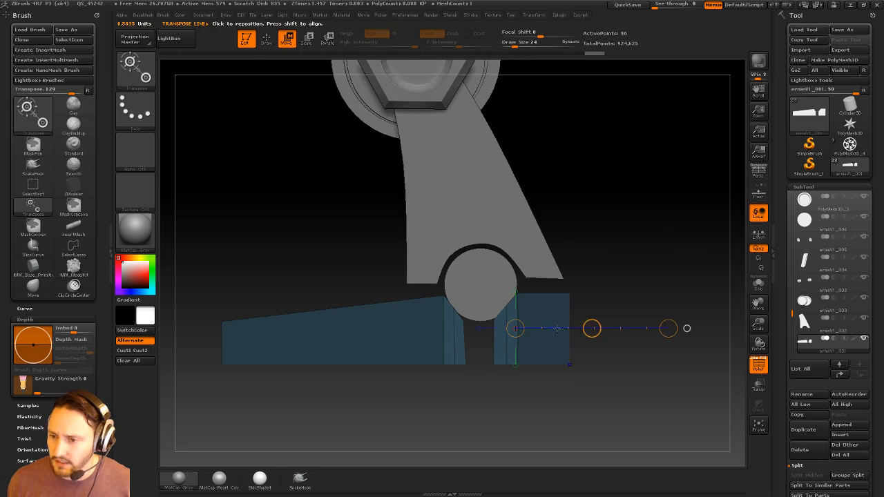
{"action": "left_click_drag", "start_coordinate": [557, 329], "coordinate": [557, 186]}
{"action": "left_click_drag", "start_coordinate": [554, 309], "coordinate": [553, 192], "text": "shift"}
{"action": "left_click_drag", "start_coordinate": [558, 256], "coordinate": [557, 256]}
{"action": "left_click_drag", "start_coordinate": [607, 204], "coordinate": [619, 222], "text": "ctrl"}
{"action": "key", "text": "q"}
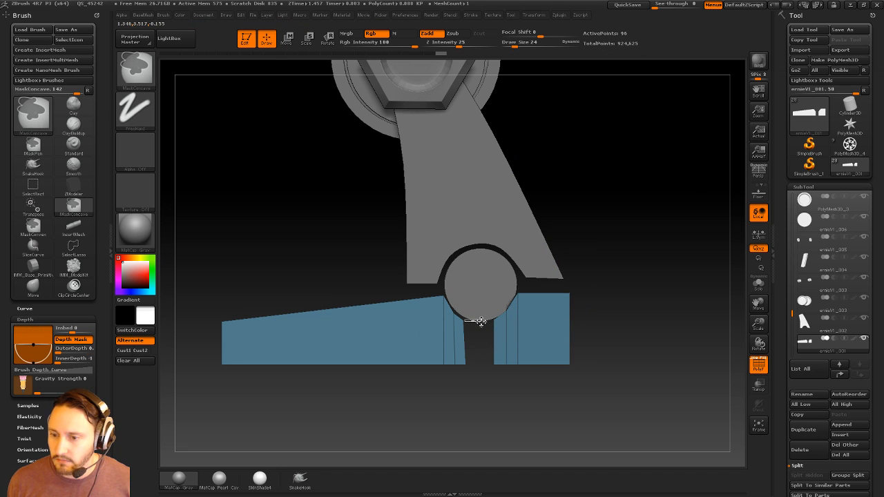
Fine-tune the gap-side and rear points of the foot blocks vertically with Transpose Move and masks, and clear the mask.
{"action": "left_click_drag", "start_coordinate": [480, 321], "coordinate": [501, 337], "text": "ctrl"}
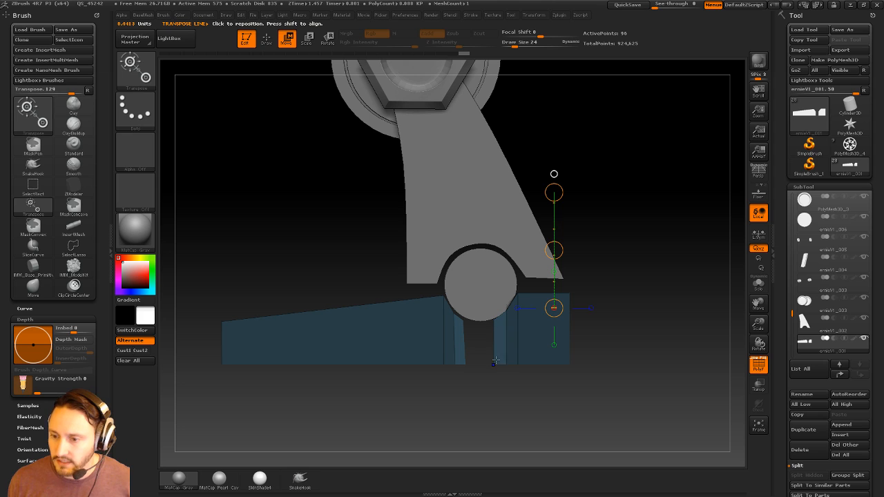
{"action": "left_click", "coordinate": [494, 418]}
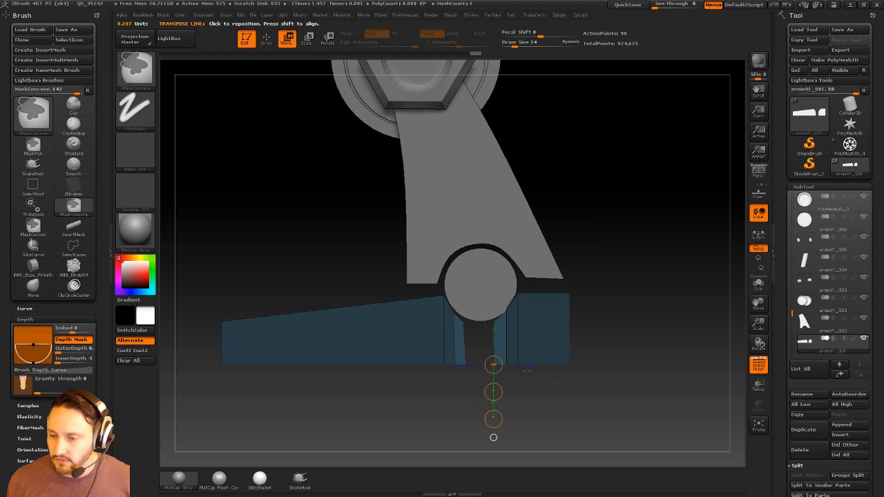
{"action": "left_click_drag", "start_coordinate": [535, 379], "coordinate": [566, 404], "text": "ctrl"}
{"action": "left_click", "coordinate": [512, 317], "text": "ctrl"}
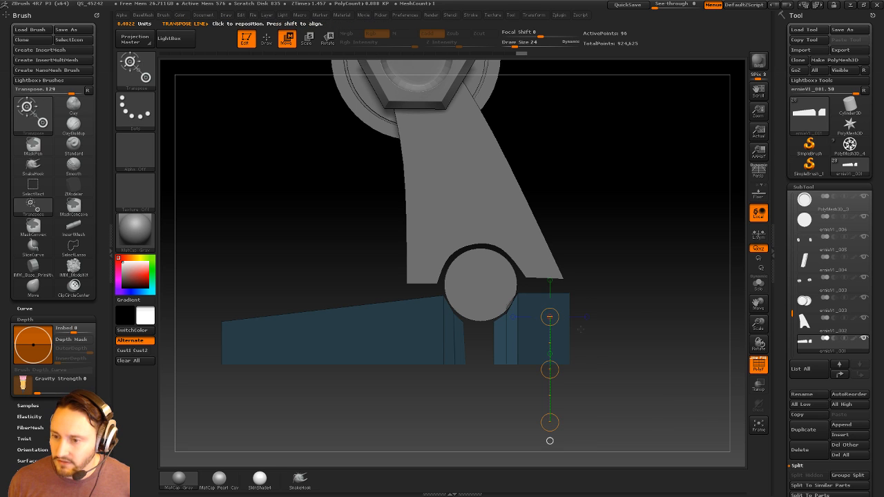
{"action": "left_click_drag", "start_coordinate": [602, 322], "coordinate": [615, 280], "text": "ctrl"}
{"action": "left_click_drag", "start_coordinate": [512, 276], "coordinate": [586, 374], "text": "ctrl"}
{"action": "left_click", "coordinate": [585, 373], "text": "ctrl"}
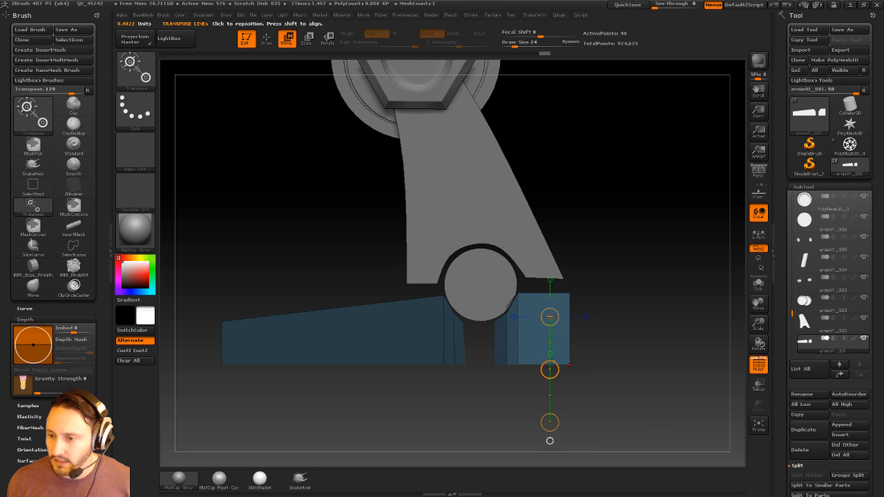
{"action": "left_click_drag", "start_coordinate": [614, 239], "coordinate": [636, 271], "text": "ctrl"}
{"action": "key", "text": "q"}
{"action": "mouse_move", "coordinate": [649, 282]}
{"action": "left_mouse_down"}
{"action": "mouse_move", "coordinate": [672, 269]}
{"action": "mouse_move", "coordinate": [669, 304]}
{"action": "mouse_move", "coordinate": [637, 272]}
{"action": "mouse_move", "coordinate": [666, 278]}
{"action": "left_mouse_up"}
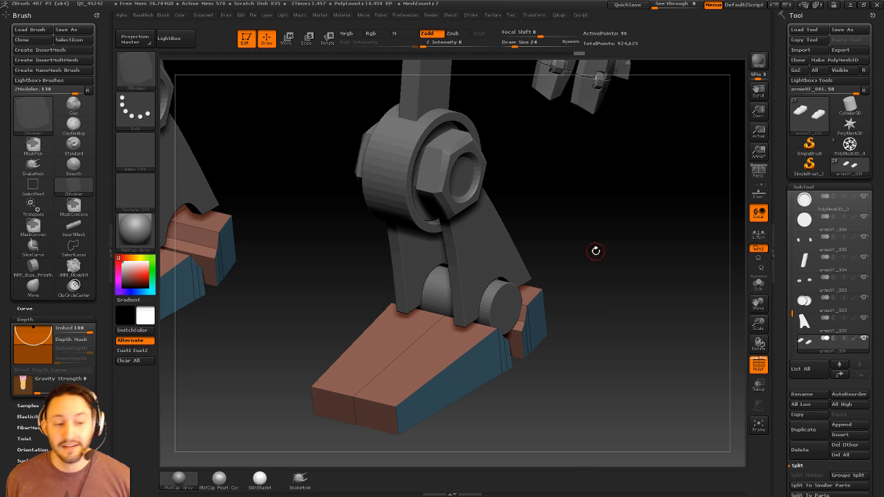
Switch to the Standard brush and push the feet's outer toe corners back with Transpose Move while the rest is masked.
{"action": "key", "text": "b"}
{"action": "key", "text": "s"}
{"action": "key", "text": "t"}
{"action": "key", "text": "s"}
{"action": "mouse_move", "coordinate": [611, 295]}
{"action": "left_mouse_down"}
{"action": "mouse_move", "coordinate": [602, 295]}
{"action": "mouse_move", "coordinate": [633, 283]}
{"action": "mouse_move", "coordinate": [642, 314]}
{"action": "mouse_move", "coordinate": [631, 306]}
{"action": "left_mouse_up"}
{"action": "key", "text": "s"}
{"action": "mouse_move", "coordinate": [632, 306]}
{"action": "left_mouse_down", "text": "alt"}
{"action": "mouse_move", "coordinate": [640, 296]}
{"action": "mouse_move", "coordinate": [690, 315]}
{"action": "mouse_move", "coordinate": [656, 279]}
{"action": "mouse_move", "coordinate": [639, 344]}
{"action": "left_mouse_up", "text": "alt"}
{"action": "mouse_move", "coordinate": [600, 367]}
{"action": "left_mouse_down", "text": "alt"}
{"action": "mouse_move", "coordinate": [625, 292]}
{"action": "mouse_move", "coordinate": [610, 349]}
{"action": "mouse_move", "coordinate": [589, 333]}
{"action": "left_mouse_up", "text": "alt"}
{"action": "left_click_drag", "start_coordinate": [577, 296], "coordinate": [514, 358], "text": "ctrl"}
{"action": "key", "text": "w"}
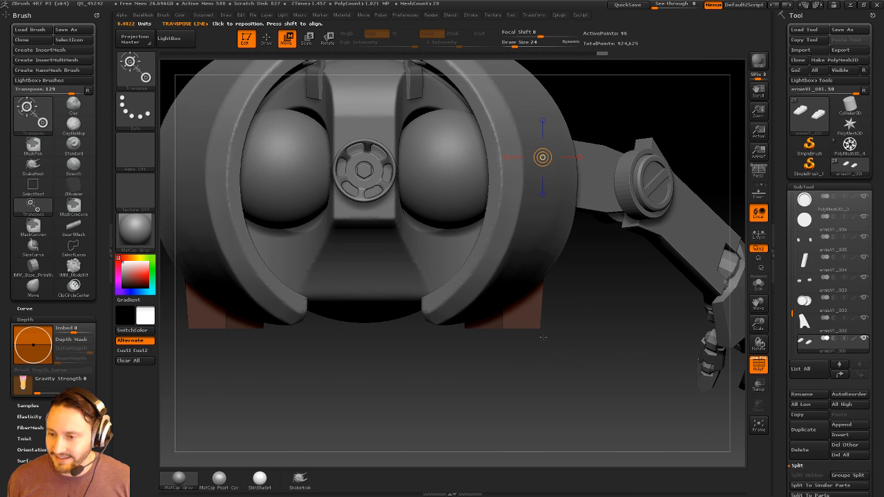
{"action": "key", "text": "q"}
{"action": "left_click_drag", "start_coordinate": [565, 397], "coordinate": [594, 318]}
{"action": "left_click_drag", "start_coordinate": [612, 272], "coordinate": [645, 313], "text": "ctrl"}
{"action": "mouse_move", "coordinate": [680, 245]}
{"action": "left_mouse_down", "text": "alt"}
{"action": "mouse_move", "coordinate": [614, 274]}
{"action": "mouse_move", "coordinate": [638, 289]}
{"action": "mouse_move", "coordinate": [567, 309]}
{"action": "left_mouse_up", "text": "alt"}
{"action": "left_click_drag", "start_coordinate": [630, 262], "coordinate": [611, 286]}
{"action": "left_click_drag", "start_coordinate": [693, 271], "coordinate": [461, 195]}
{"action": "left_click_drag", "start_coordinate": [364, 154], "coordinate": [418, 285], "text": "ctrl"}
{"action": "key", "text": "w"}
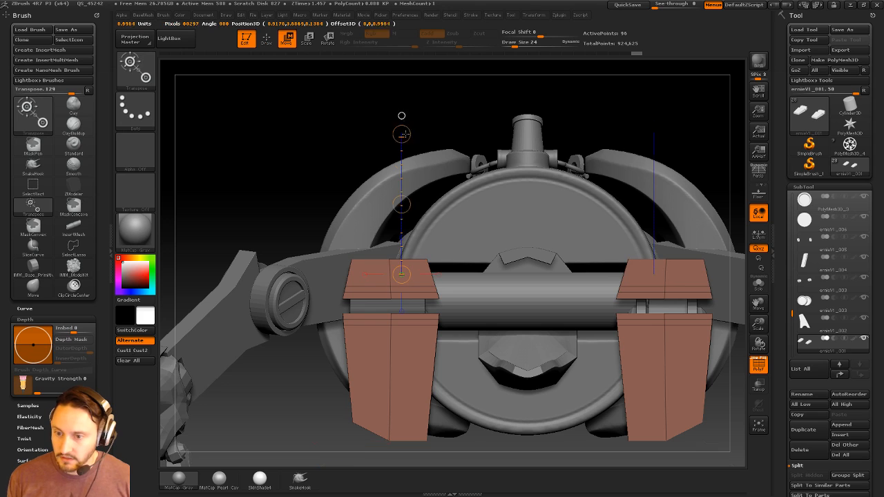
{"action": "left_click_drag", "start_coordinate": [401, 199], "coordinate": [401, 191]}
{"action": "key", "text": "ctrl+z"}
{"action": "key", "text": "ctrl+z"}
Pull the middle edge of each heel backward with Transpose Move while the rest is masked, and clear the mask.
{"action": "left_click_drag", "start_coordinate": [337, 135], "coordinate": [404, 281], "text": "ctrl"}
{"action": "left_click", "coordinate": [364, 227], "text": "ctrl"}
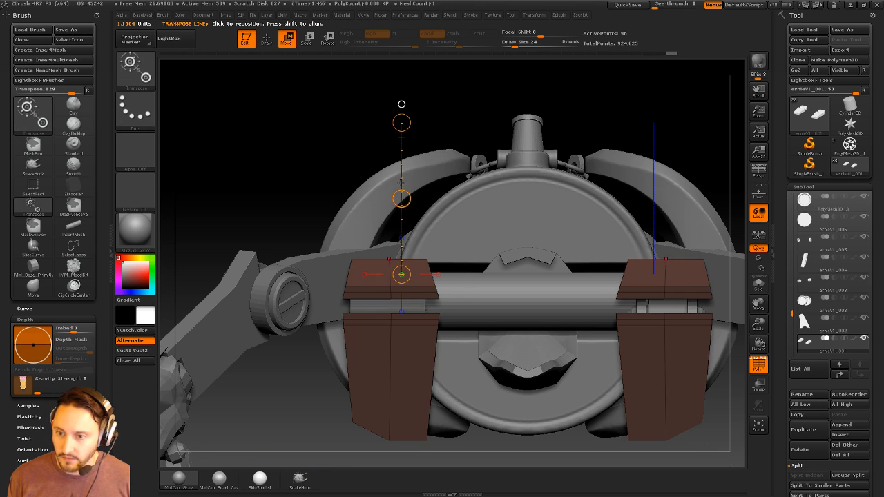
{"action": "left_click_drag", "start_coordinate": [404, 199], "coordinate": [404, 194]}
{"action": "left_click_drag", "start_coordinate": [313, 166], "coordinate": [297, 154], "text": "ctrl"}
Crease the feet's edges, preview them with dynamic subdivision, and isolate the feet in Solo mode.
{"action": "mouse_move", "coordinate": [280, 139]}
{"action": "left_mouse_down"}
{"action": "mouse_move", "coordinate": [506, 178]}
{"action": "mouse_move", "coordinate": [627, 147]}
{"action": "mouse_move", "coordinate": [642, 250]}
{"action": "mouse_move", "coordinate": [617, 282]}
{"action": "mouse_move", "coordinate": [649, 256]}
{"action": "mouse_move", "coordinate": [669, 265]}
{"action": "left_mouse_up"}
{"action": "key", "text": "q"}
{"action": "key", "text": "b"}
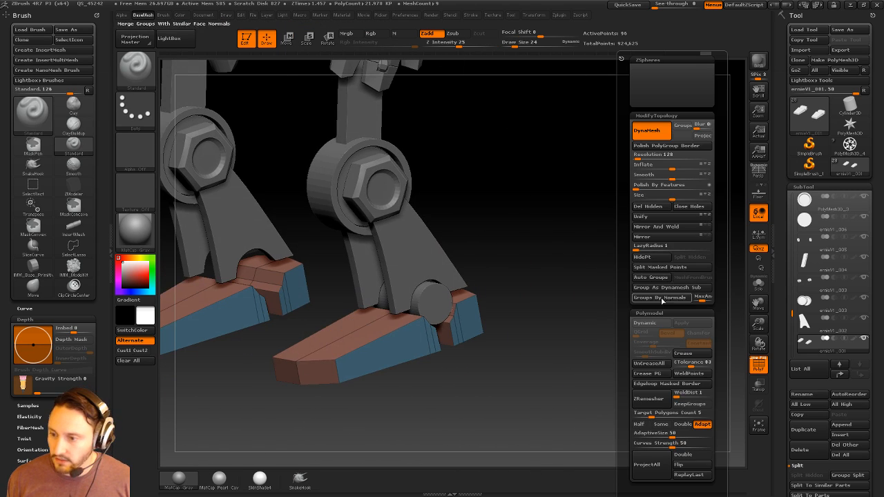
{"action": "left_click", "coordinate": [681, 354]}
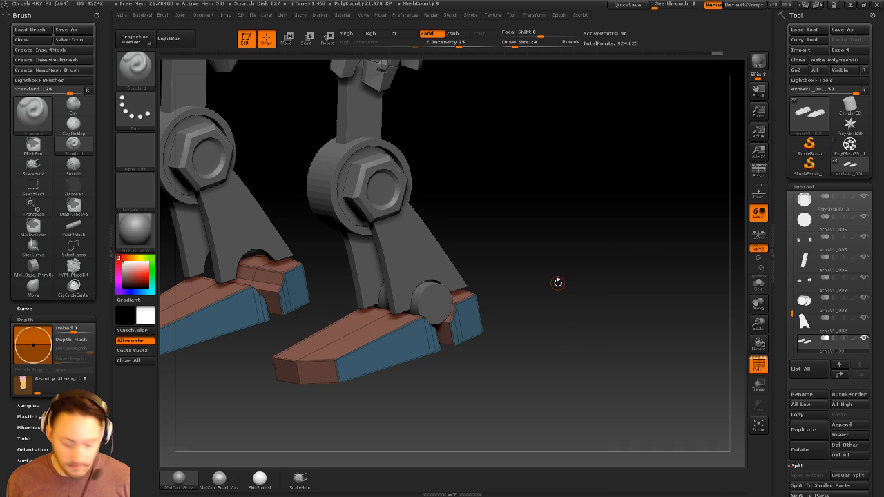
{"action": "left_click_drag", "start_coordinate": [605, 222], "coordinate": [699, 290]}
{"action": "left_click", "coordinate": [758, 283]}
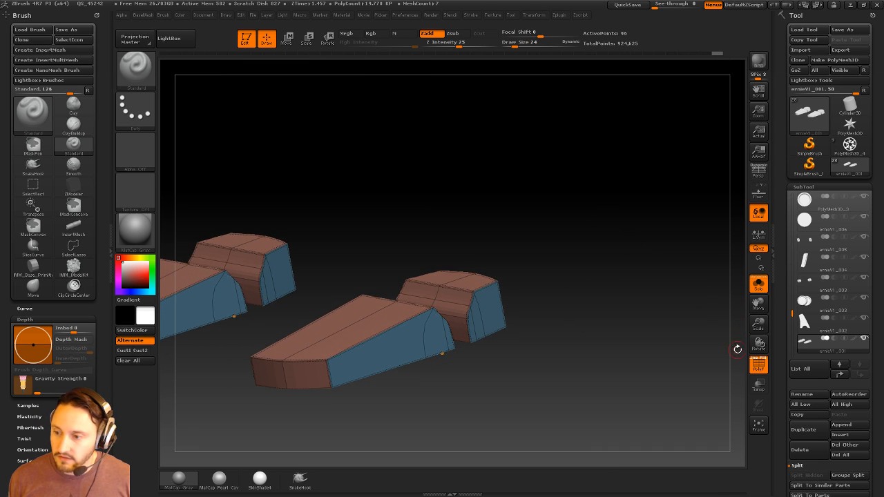
Crease the vertical corner edge at the toe of the front foot block with ZModeler's Crease Edge action.
{"action": "key", "text": "b"}
{"action": "key", "text": "z"}
{"action": "key", "text": "m"}
{"action": "key", "text": "space"}
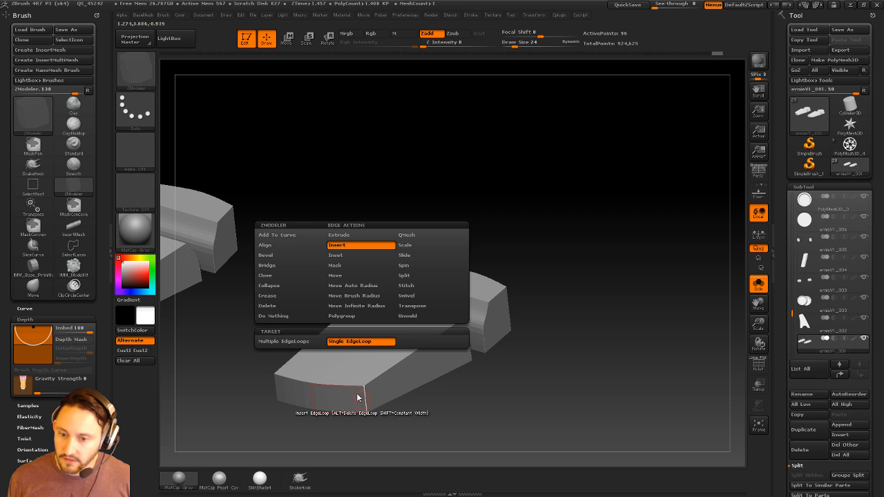
{"action": "left_click", "coordinate": [269, 297]}
{"action": "left_click", "coordinate": [365, 395]}
{"action": "left_click_drag", "start_coordinate": [238, 418], "coordinate": [318, 411]}
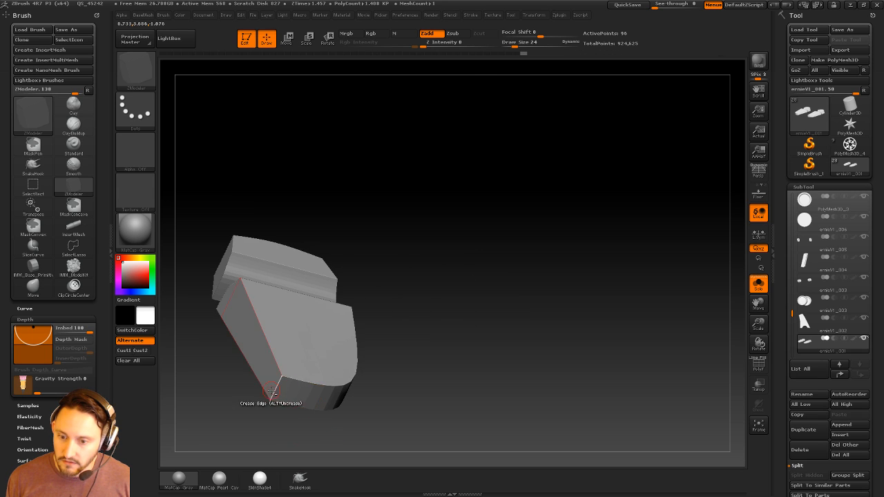
Crease the remaining vertical corner edges around the heel block with ZModeler's Crease Edge action.
{"action": "left_click_drag", "start_coordinate": [513, 343], "coordinate": [543, 349]}
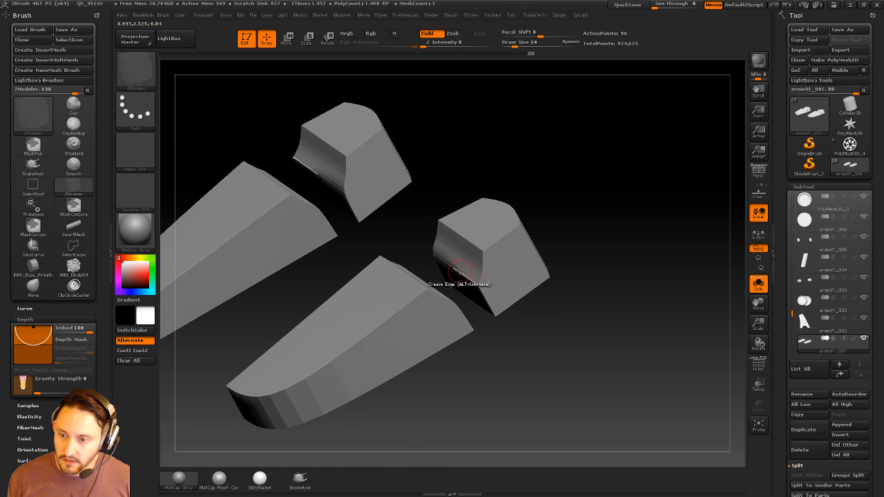
{"action": "left_click_drag", "start_coordinate": [445, 263], "coordinate": [531, 228]}
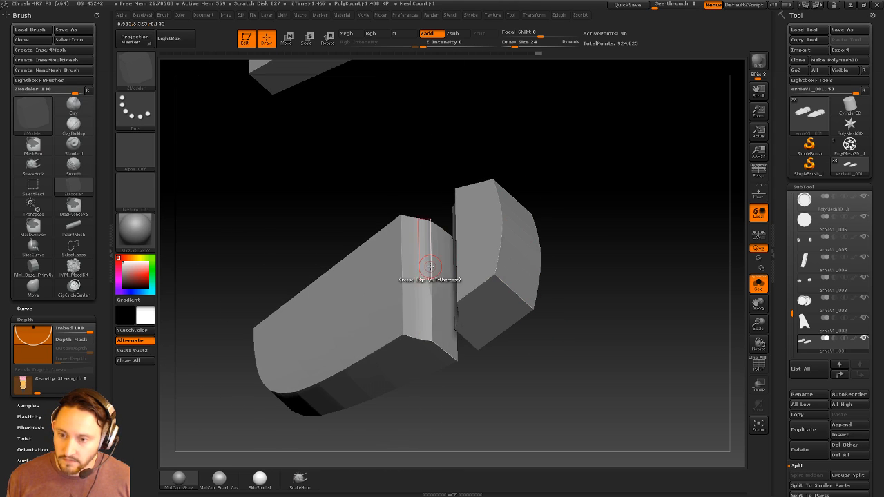
{"action": "mouse_move", "coordinate": [594, 207]}
{"action": "left_mouse_down"}
{"action": "mouse_move", "coordinate": [652, 192]}
{"action": "mouse_move", "coordinate": [628, 194]}
{"action": "mouse_move", "coordinate": [621, 227]}
{"action": "mouse_move", "coordinate": [607, 234]}
{"action": "mouse_move", "coordinate": [574, 221]}
{"action": "mouse_move", "coordinate": [557, 200]}
{"action": "left_mouse_up"}
{"action": "left_click", "coordinate": [474, 285]}
{"action": "left_click", "coordinate": [518, 187]}
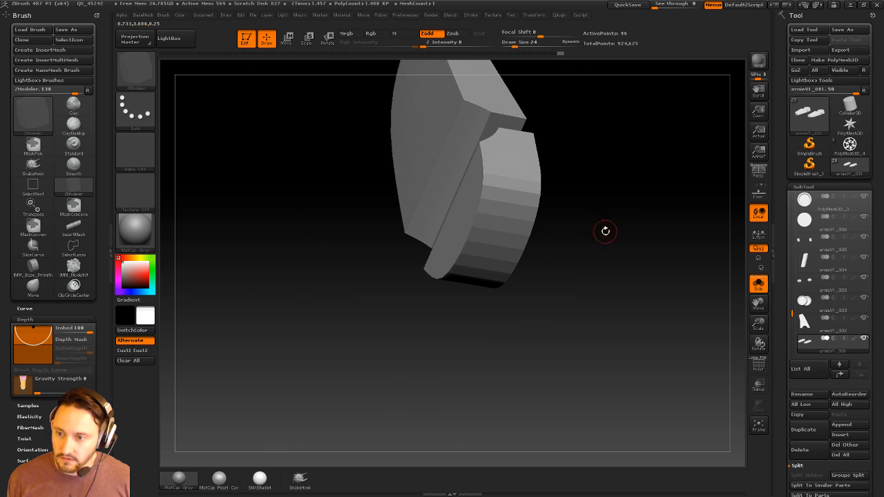
{"action": "left_click_drag", "start_coordinate": [605, 232], "coordinate": [658, 323]}
{"action": "left_click_drag", "start_coordinate": [556, 425], "coordinate": [608, 346], "text": "alt"}
{"action": "left_click", "coordinate": [772, 290]}
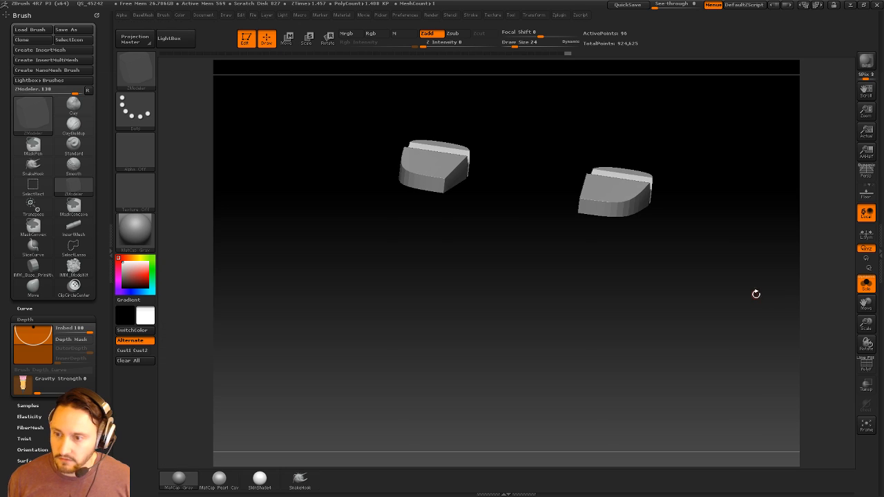
Leave Solo mode, return to the leg's side view, and make the round ankle cylinder the active subtool.
{"action": "left_click", "coordinate": [879, 287]}
{"action": "left_click", "coordinate": [758, 284]}
{"action": "mouse_move", "coordinate": [719, 304]}
{"action": "left_mouse_down", "text": "shift"}
{"action": "mouse_move", "coordinate": [692, 321]}
{"action": "mouse_move", "coordinate": [636, 159]}
{"action": "left_mouse_up", "text": "shift"}
{"action": "left_click_drag", "start_coordinate": [635, 159], "coordinate": [628, 338], "text": "alt"}
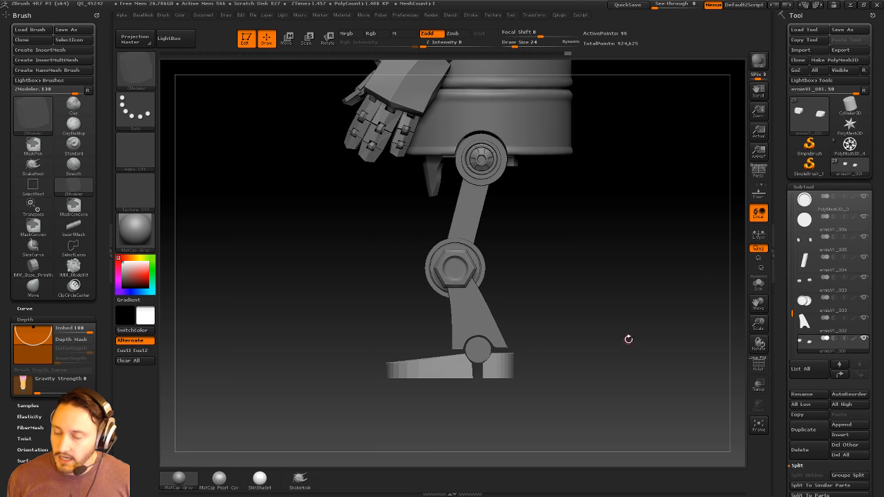
{"action": "key", "text": "b"}
{"action": "key", "text": "s"}
{"action": "key", "text": "t"}
{"action": "left_click", "coordinate": [481, 310], "text": "alt"}
{"action": "left_click_drag", "start_coordinate": [537, 290], "coordinate": [617, 334]}
{"action": "left_click", "coordinate": [482, 357], "text": "alt"}
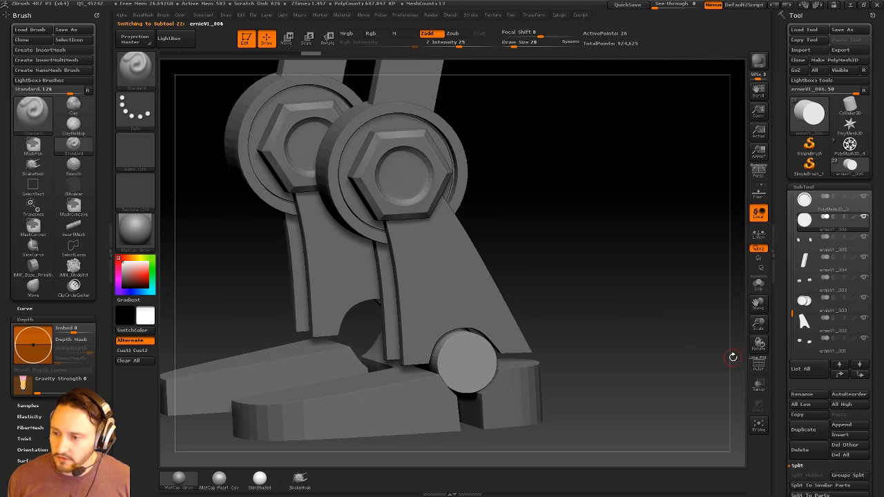
Isolate the ankle cylinder in Solo mode with its wireframe shown, and switch to the ZModeler brush.
{"action": "left_click", "coordinate": [758, 364]}
{"action": "left_click_drag", "start_coordinate": [682, 323], "coordinate": [685, 340], "text": "alt"}
{"action": "left_click", "coordinate": [758, 284]}
{"action": "left_click_drag", "start_coordinate": [682, 293], "coordinate": [678, 326], "text": "alt"}
{"action": "key", "text": "b"}
{"action": "key", "text": "z"}
{"action": "key", "text": "m"}
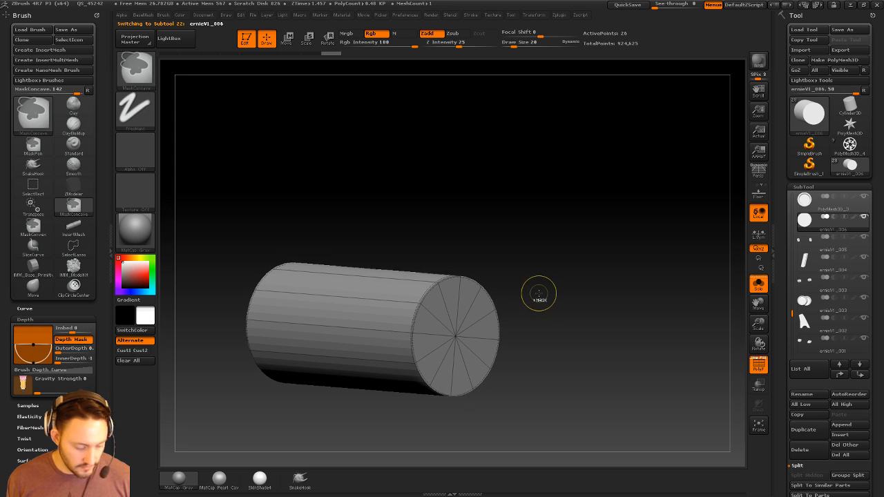
Assign the cylinder a single polygroup and inset its outer end cap with ZModeler's Inset polygon action to form a narrow rim.
{"action": "key", "text": "ctrl+w"}
{"action": "key", "text": "space"}
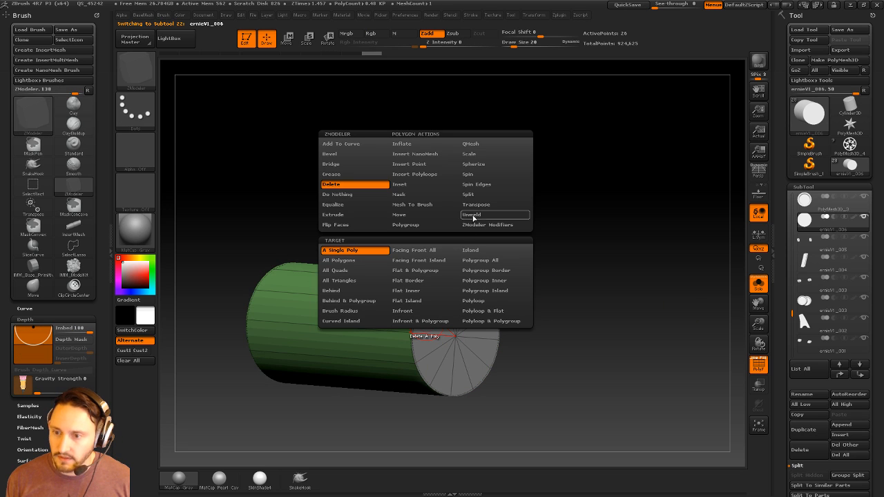
{"action": "left_click", "coordinate": [428, 184]}
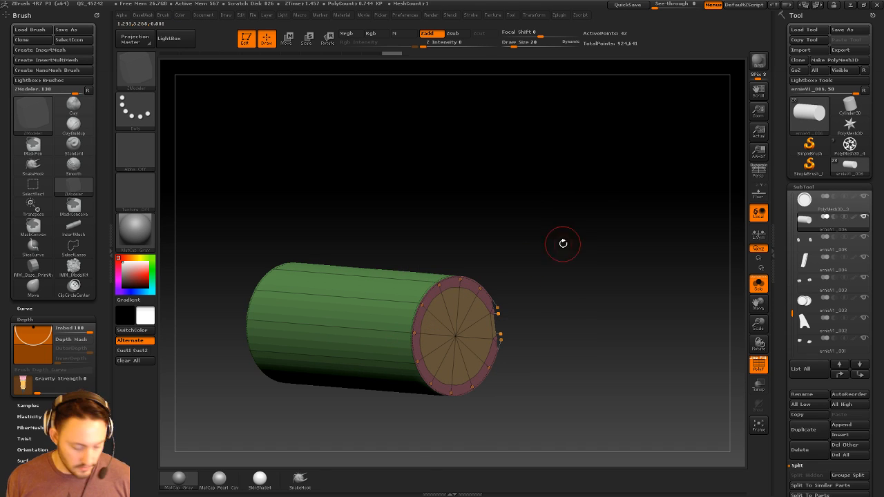
{"action": "left_click_drag", "start_coordinate": [596, 227], "coordinate": [622, 203]}
{"action": "left_click_drag", "start_coordinate": [513, 296], "coordinate": [475, 290]}
{"action": "left_click_drag", "start_coordinate": [395, 316], "coordinate": [402, 328]}
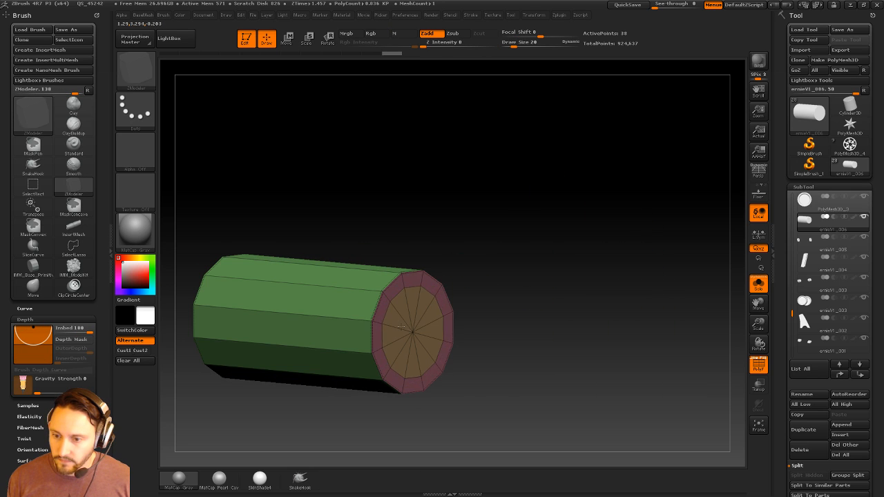
Inset the cylinder's opposite end cap to form a matching narrow rim.
{"action": "left_click_drag", "start_coordinate": [495, 297], "coordinate": [592, 255]}
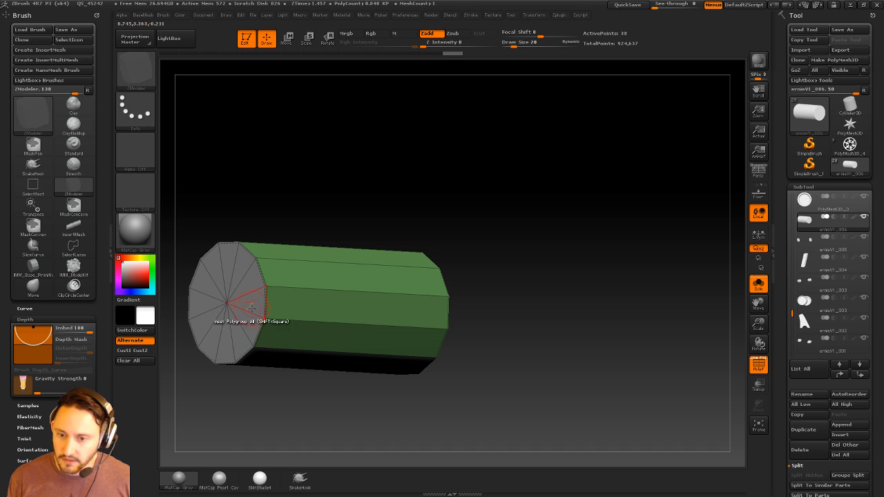
{"action": "left_click_drag", "start_coordinate": [394, 208], "coordinate": [370, 313]}
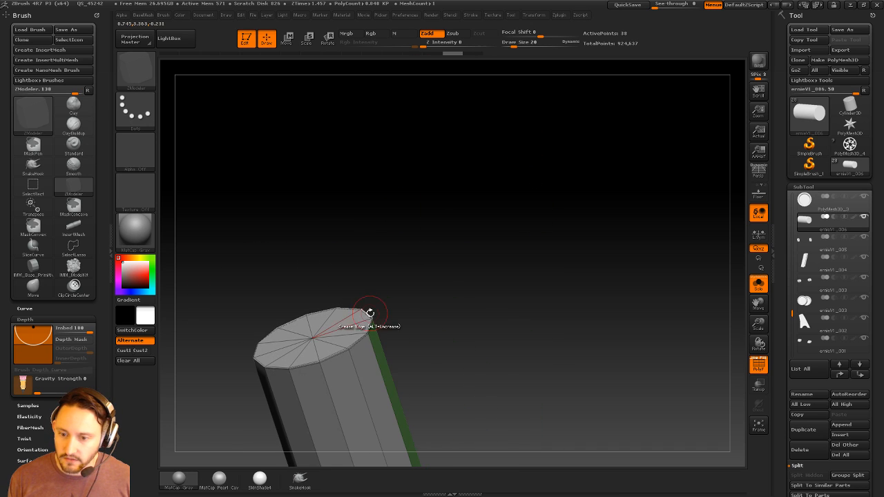
{"action": "mouse_move", "coordinate": [386, 386]}
{"action": "left_mouse_down", "text": "alt"}
{"action": "mouse_move", "coordinate": [369, 397]}
{"action": "mouse_move", "coordinate": [283, 401]}
{"action": "left_mouse_up", "text": "alt"}
{"action": "left_click_drag", "start_coordinate": [376, 301], "coordinate": [297, 303]}
{"action": "left_click", "coordinate": [263, 399], "text": "alt"}
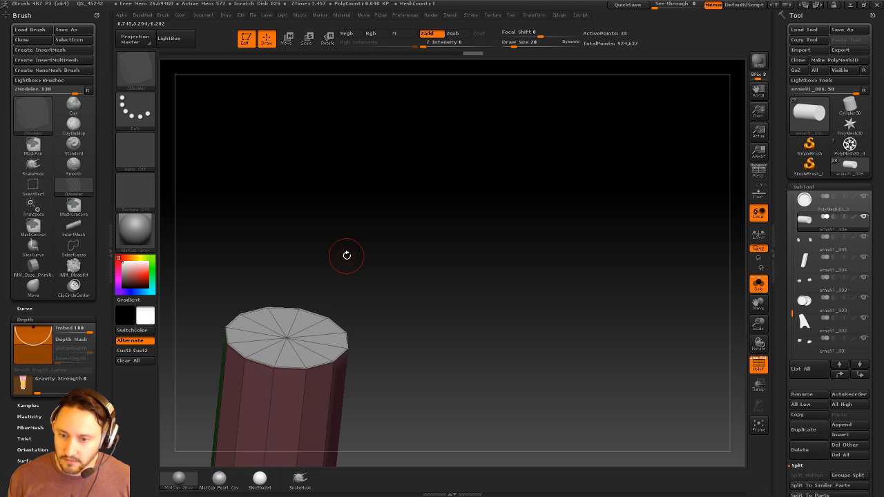
{"action": "left_click_drag", "start_coordinate": [347, 256], "coordinate": [376, 275]}
{"action": "mouse_move", "coordinate": [224, 310]}
{"action": "left_mouse_down"}
{"action": "mouse_move", "coordinate": [262, 304]}
{"action": "mouse_move", "coordinate": [228, 307]}
{"action": "left_mouse_up"}
{"action": "key", "text": "ctrl+z"}
{"action": "left_click_drag", "start_coordinate": [361, 232], "coordinate": [621, 216]}
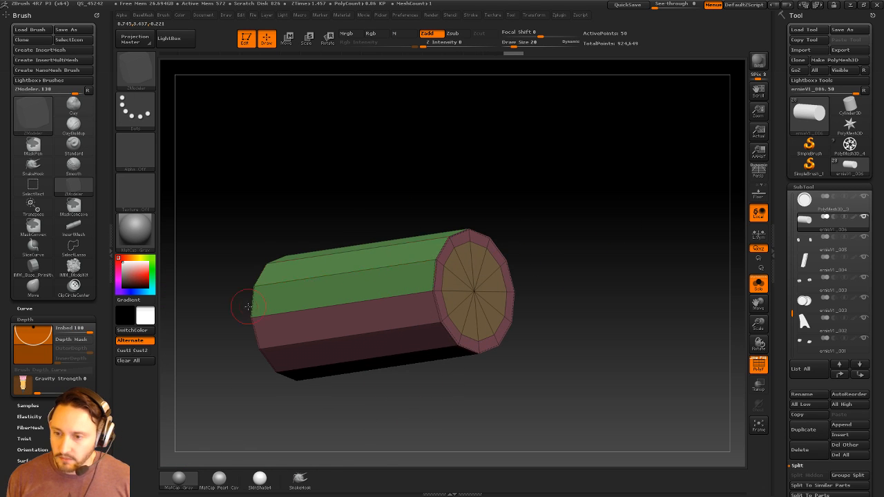
Set ZModeler's polygon action to QMesh and push the inset end caps a shallow depth into the cylinder.
{"action": "key", "text": "space"}
{"action": "left_click", "coordinate": [501, 146]}
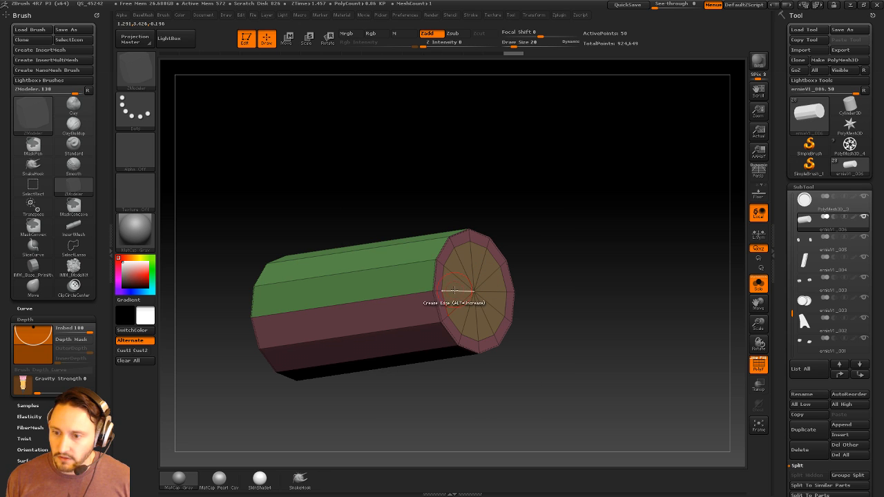
{"action": "left_click_drag", "start_coordinate": [453, 292], "coordinate": [366, 301]}
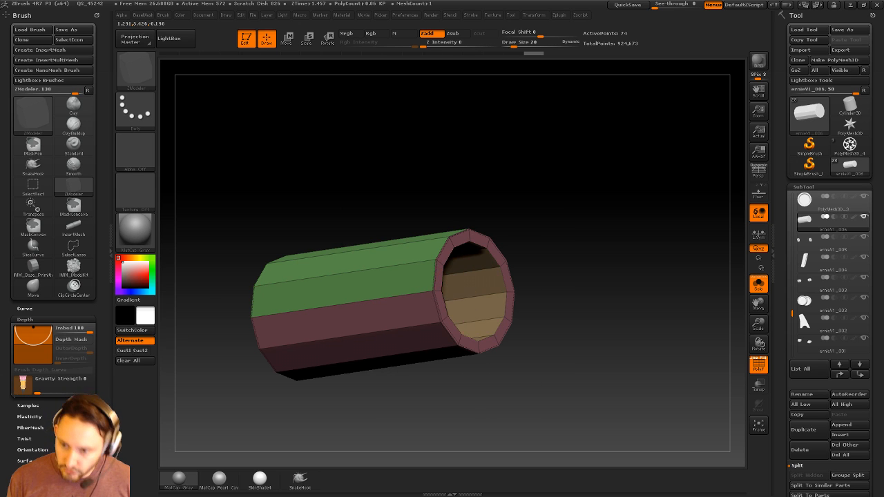
{"action": "left_click_drag", "start_coordinate": [591, 210], "coordinate": [611, 229]}
{"action": "key", "text": "ctrl+z"}
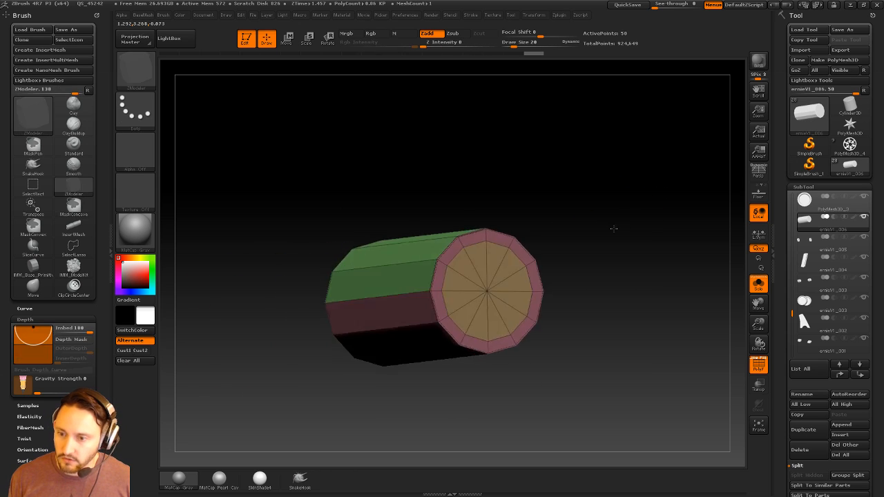
{"action": "left_click_drag", "start_coordinate": [455, 283], "coordinate": [416, 289]}
Regroup the recessed cylinder's polygons with Groups By Normals.
{"action": "left_click_drag", "start_coordinate": [659, 190], "coordinate": [616, 197]}
{"action": "left_click_drag", "start_coordinate": [657, 219], "coordinate": [628, 227]}
{"action": "key", "text": "1"}
{"action": "left_click_drag", "start_coordinate": [694, 231], "coordinate": [630, 254]}
{"action": "key", "text": "1"}
{"action": "left_click", "coordinate": [637, 298]}
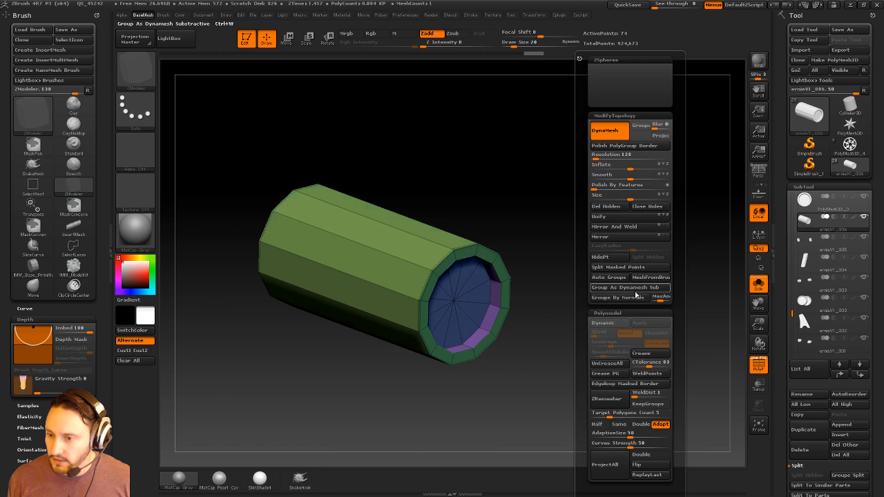
Copy the ankle cylinder to the other leg with Mirror And Weld.
{"action": "left_click_drag", "start_coordinate": [578, 332], "coordinate": [532, 268]}
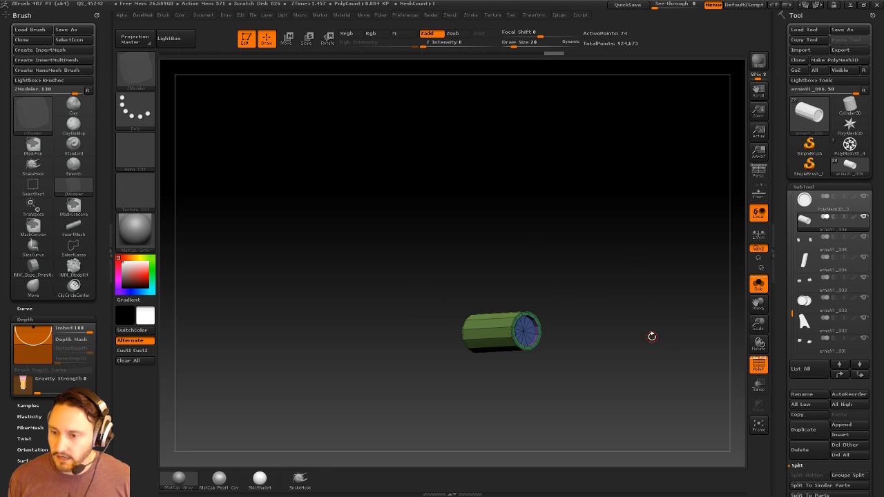
{"action": "left_click_drag", "start_coordinate": [697, 290], "coordinate": [651, 314], "text": "alt"}
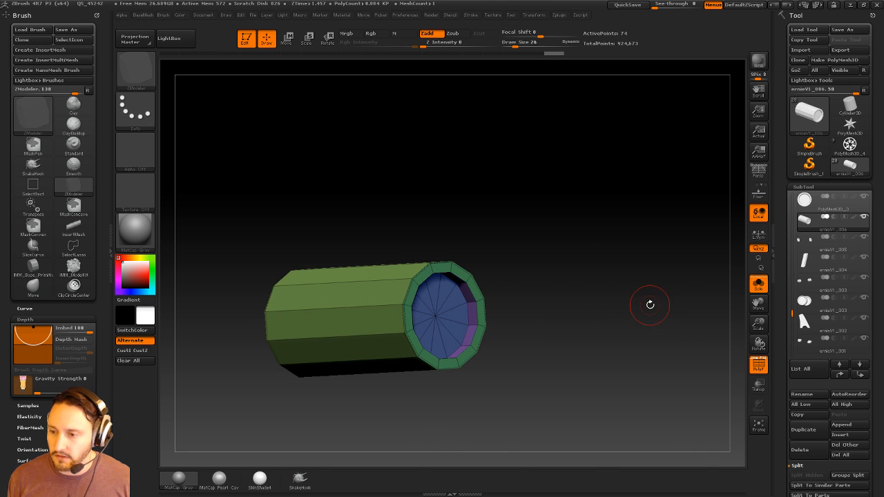
{"action": "key", "text": "b"}
{"action": "left_click", "coordinate": [627, 241]}
{"action": "left_click", "coordinate": [637, 230]}
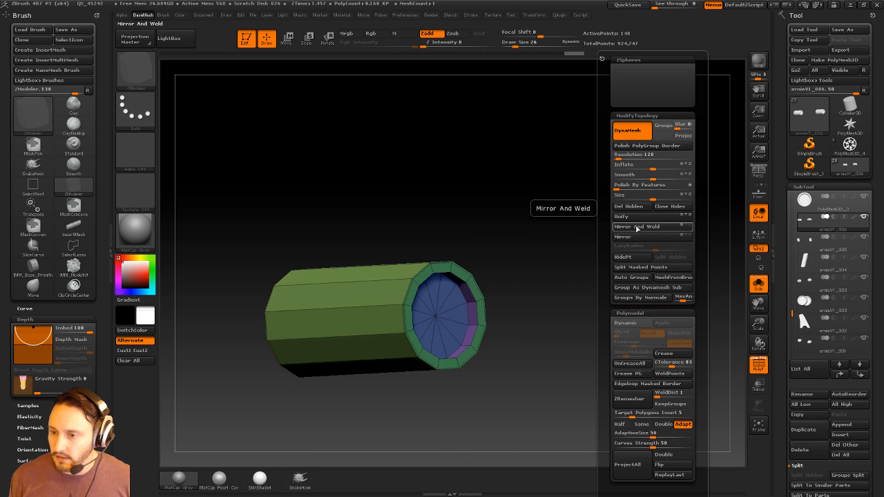
Crease the ankle cylinders with a crease tolerance of 57, turn on dynamic subdivision, and show the legs without wireframe.
{"action": "left_click_drag", "start_coordinate": [583, 293], "coordinate": [539, 232], "text": "alt"}
{"action": "left_click_drag", "start_coordinate": [510, 242], "coordinate": [642, 309]}
{"action": "key", "text": "b"}
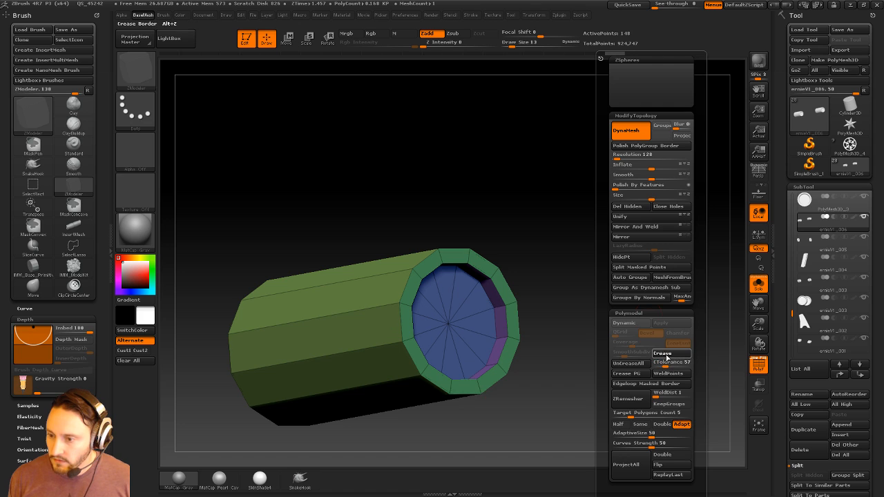
{"action": "left_click", "coordinate": [667, 358]}
{"action": "key", "text": "d"}
{"action": "left_click_drag", "start_coordinate": [593, 338], "coordinate": [623, 270], "text": "alt"}
{"action": "left_click", "coordinate": [758, 284]}
{"action": "left_click", "coordinate": [758, 364]}
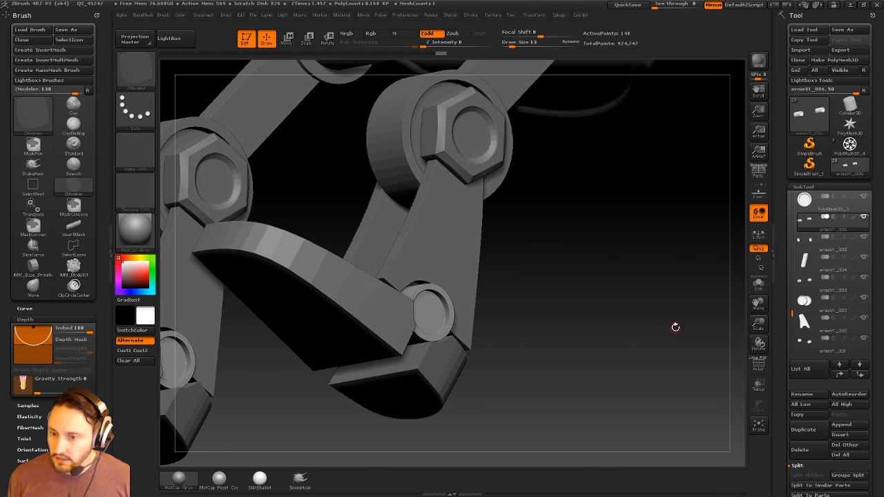
Inspect the recessed ankle joint on the leg, and isolate the cylinders in Solo mode with their wireframe shown.
{"action": "left_click_drag", "start_coordinate": [675, 327], "coordinate": [700, 341]}
{"action": "left_click", "coordinate": [758, 284]}
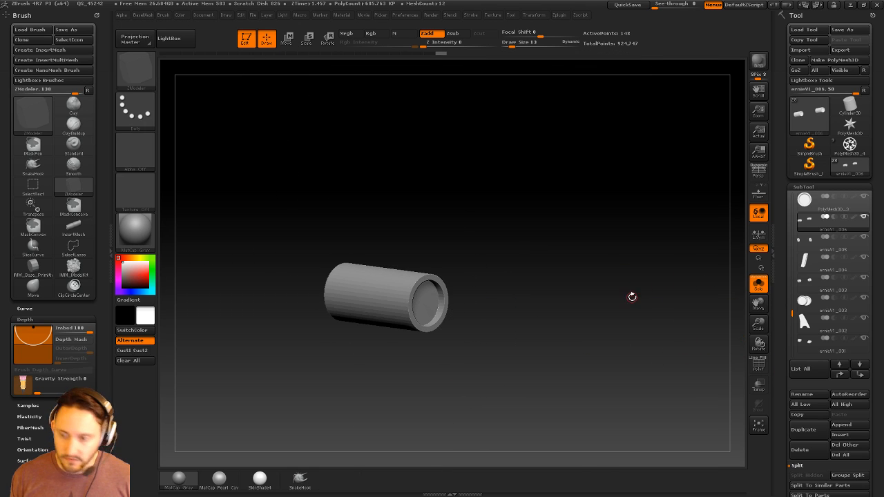
{"action": "key", "text": "f"}
{"action": "key", "text": "shift+f"}
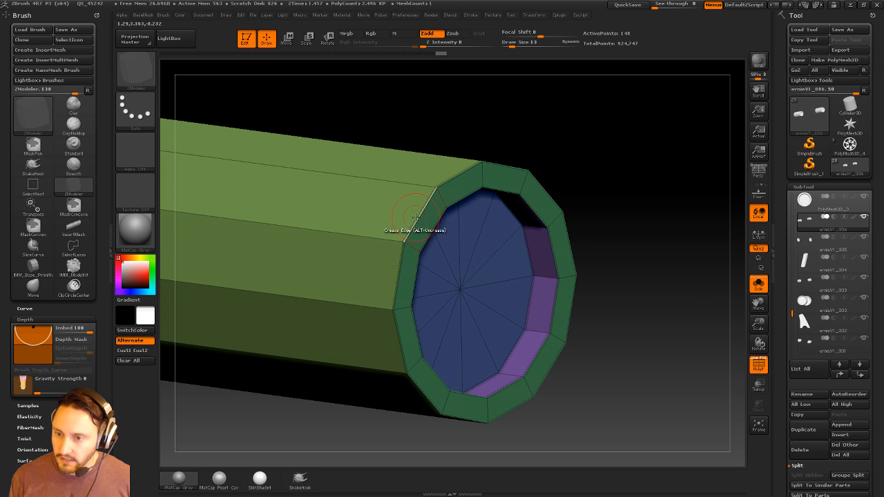
Bevel the outer rim edge loops at both ends of the cylinder with ZModeler's Bevel action on EdgeLoop Complete.
{"action": "key", "text": "space"}
{"action": "left_click", "coordinate": [344, 238]}
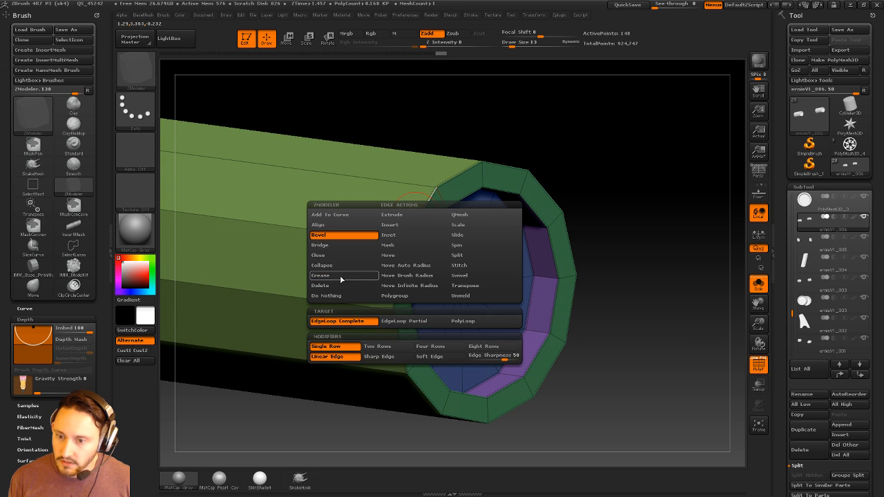
{"action": "left_click", "coordinate": [419, 215]}
{"action": "left_click_drag", "start_coordinate": [521, 125], "coordinate": [615, 191]}
{"action": "key", "text": "ctrl+z"}
{"action": "key", "text": "ctrl+z"}
{"action": "key", "text": "ctrl+shift+z"}
{"action": "key", "text": "ctrl+shift+z"}
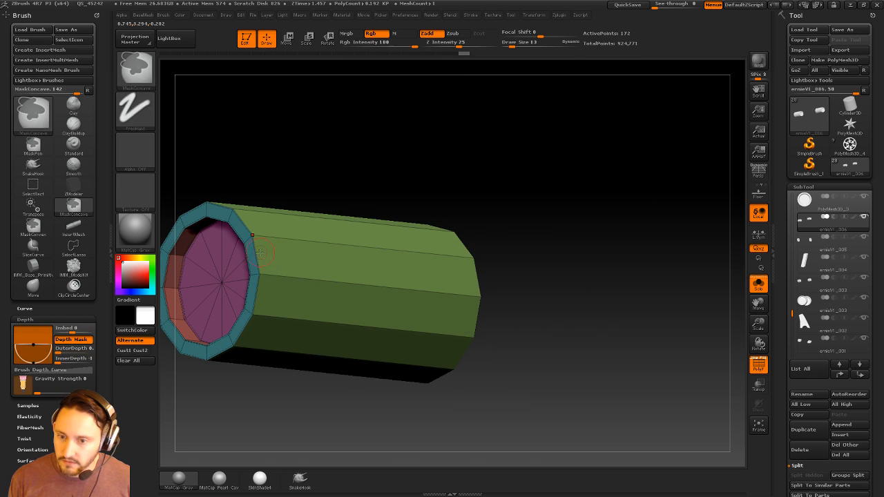
{"action": "left_click_drag", "start_coordinate": [254, 245], "coordinate": [256, 257]}
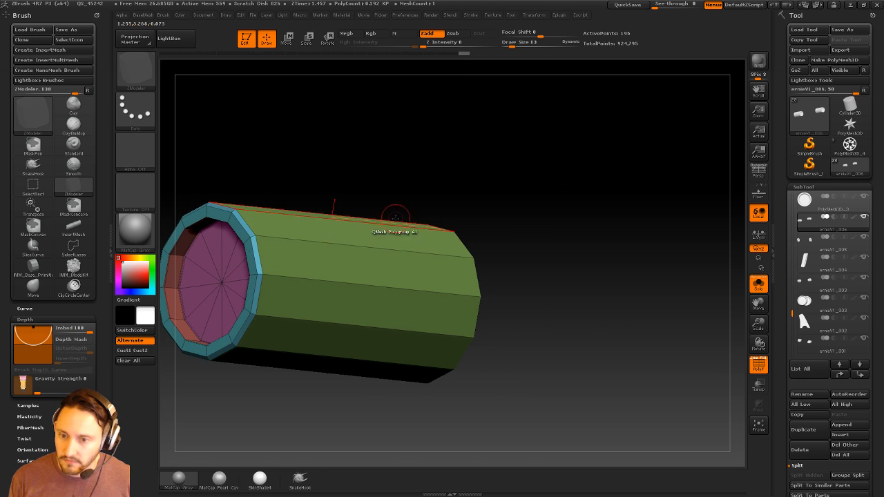
Crease the beveled cylinders along their polygroup borders, turn on dynamic subdivision, and show them on the legs without wireframe.
{"action": "left_click_drag", "start_coordinate": [657, 233], "coordinate": [629, 218]}
{"action": "key", "text": "1"}
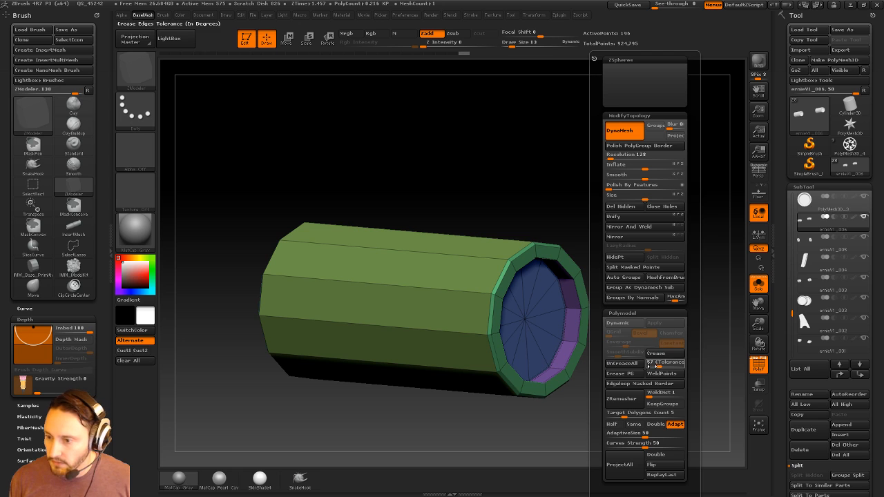
{"action": "left_click", "coordinate": [634, 372]}
{"action": "key", "text": "d"}
{"action": "left_click", "coordinate": [759, 288]}
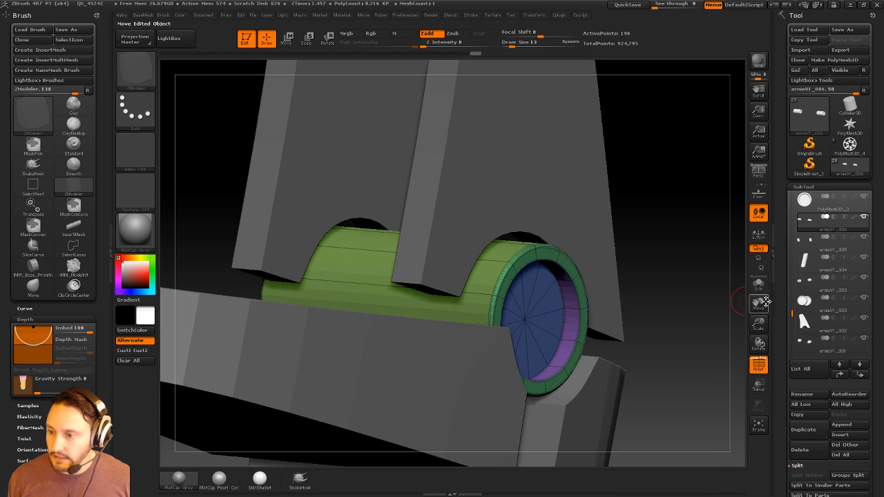
{"action": "key", "text": "shift+f"}
{"action": "left_click_drag", "start_coordinate": [673, 316], "coordinate": [667, 269], "text": "alt"}
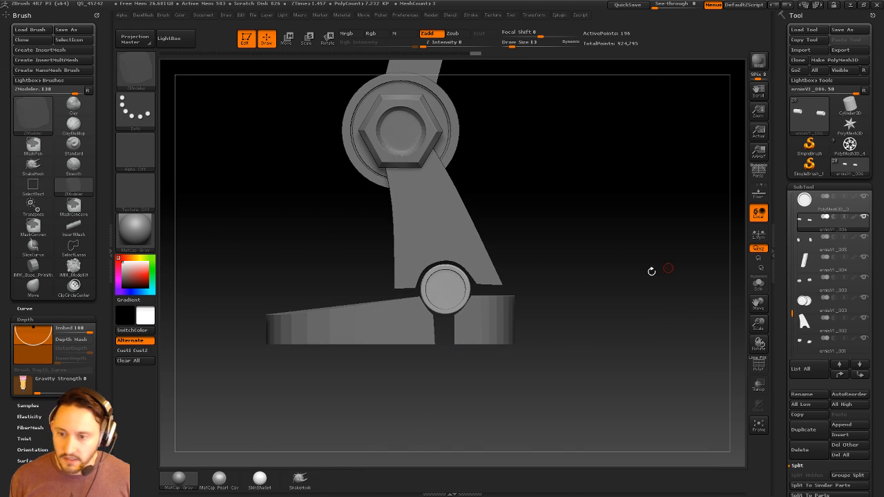
Enlarge the ankle cylinders slightly with Transpose Scale using local symmetry, apply Mirror And Weld, and return to Draw mode.
{"action": "key", "text": "w"}
{"action": "left_click_drag", "start_coordinate": [626, 364], "coordinate": [511, 377]}
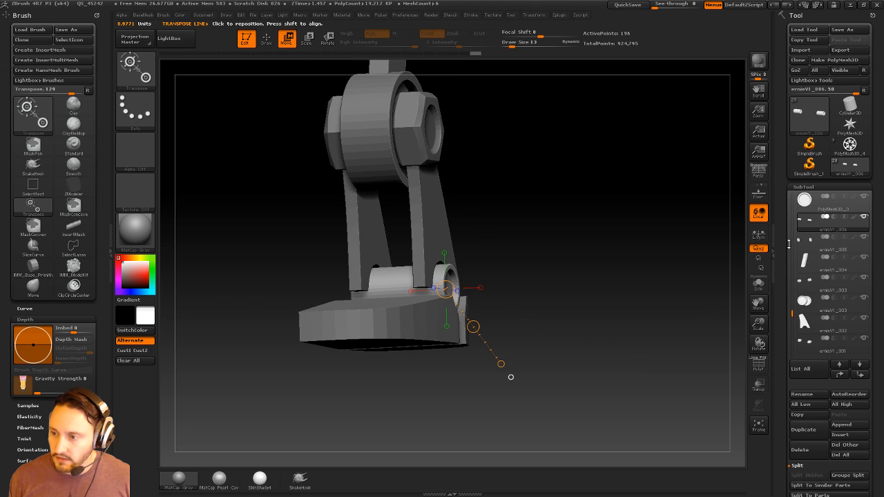
{"action": "left_click_drag", "start_coordinate": [707, 277], "coordinate": [610, 356], "text": "shift"}
{"action": "left_click", "coordinate": [611, 358]}
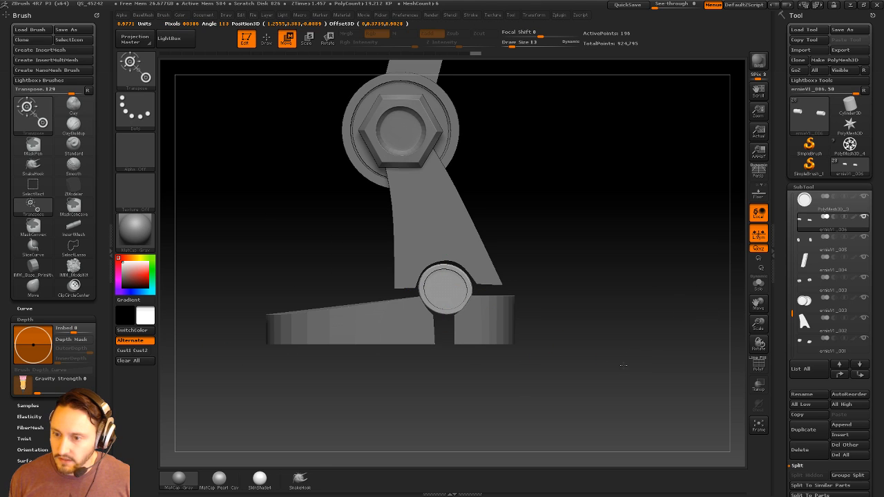
{"action": "key", "text": "ctrl+z"}
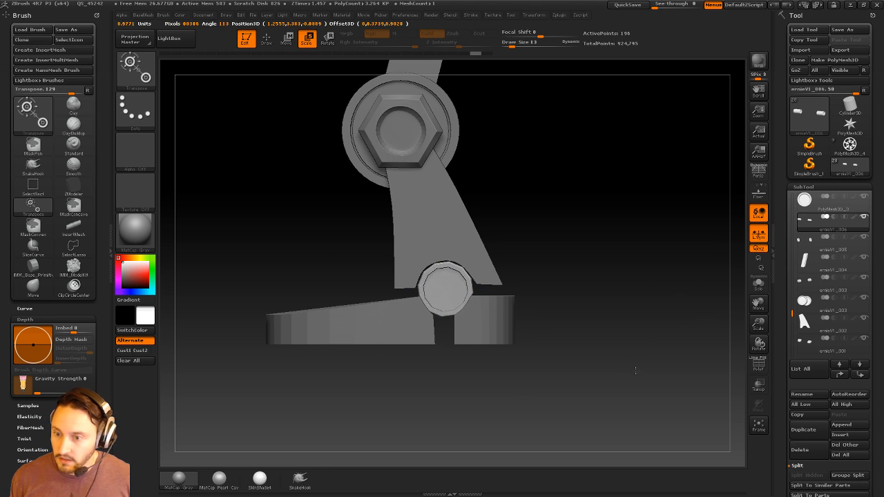
{"action": "key", "text": "space"}
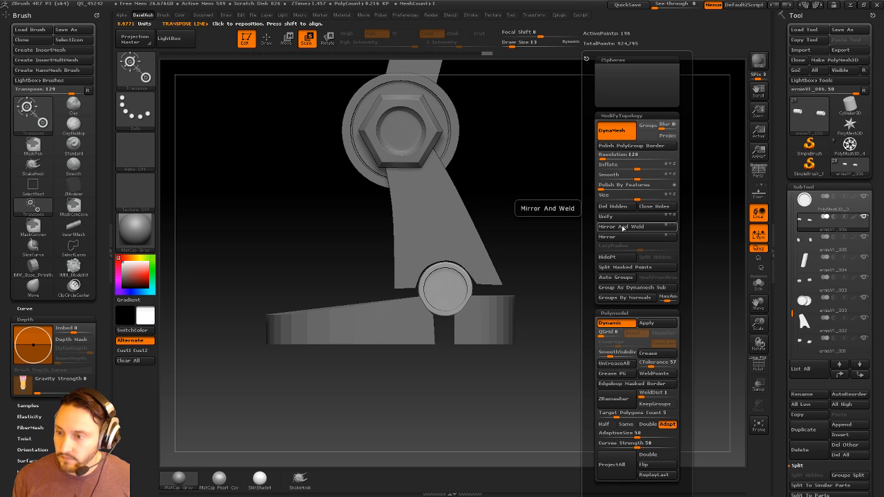
{"action": "left_click", "coordinate": [611, 215]}
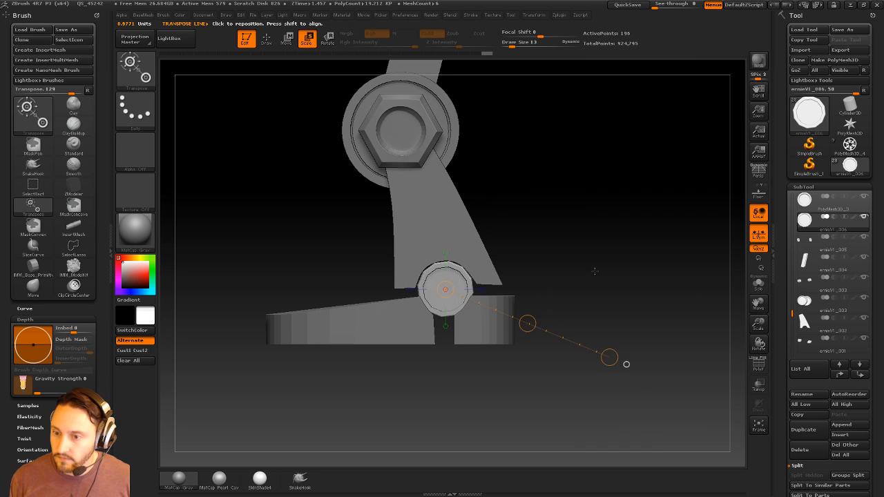
{"action": "left_click_drag", "start_coordinate": [598, 268], "coordinate": [681, 279], "text": "alt"}
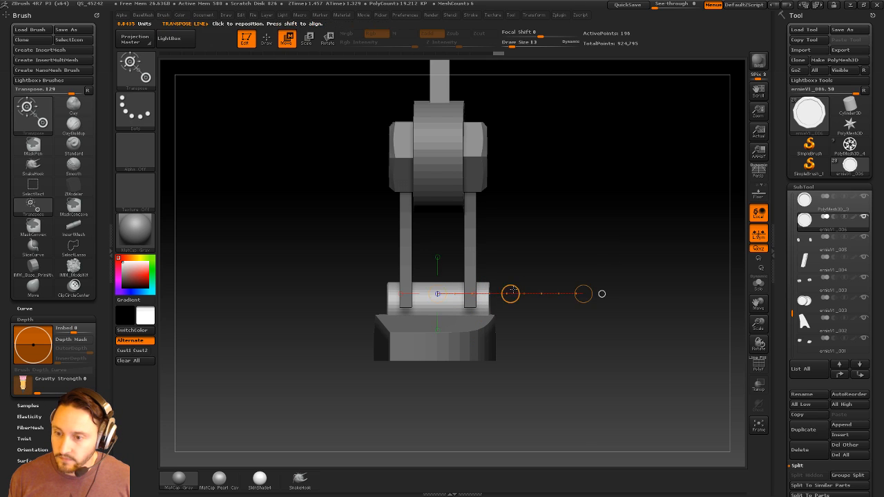
{"action": "key", "text": "q"}
{"action": "mouse_move", "coordinate": [598, 271]}
{"action": "left_mouse_down", "text": "alt"}
{"action": "mouse_move", "coordinate": [600, 242]}
{"action": "mouse_move", "coordinate": [559, 255]}
{"action": "left_mouse_up", "text": "alt"}
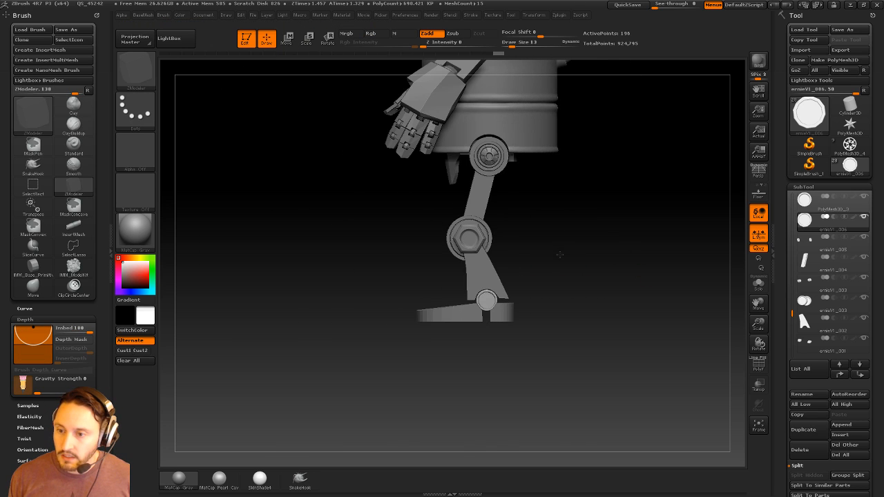
Show the lower-leg plates' polygroup wireframe and slice a circular band around the ankle cylinder with the SliceCirc brush.
{"action": "left_click", "coordinate": [495, 274], "text": "alt"}
{"action": "mouse_move", "coordinate": [620, 211]}
{"action": "left_mouse_down", "text": "alt"}
{"action": "mouse_move", "coordinate": [617, 256]}
{"action": "mouse_move", "coordinate": [657, 284]}
{"action": "mouse_move", "coordinate": [621, 312]}
{"action": "mouse_move", "coordinate": [652, 307]}
{"action": "mouse_move", "coordinate": [665, 327]}
{"action": "mouse_move", "coordinate": [620, 329]}
{"action": "mouse_move", "coordinate": [627, 320]}
{"action": "left_mouse_up", "text": "alt"}
{"action": "left_click", "coordinate": [758, 366]}
{"action": "left_click", "coordinate": [139, 76], "text": "ctrl+shift"}
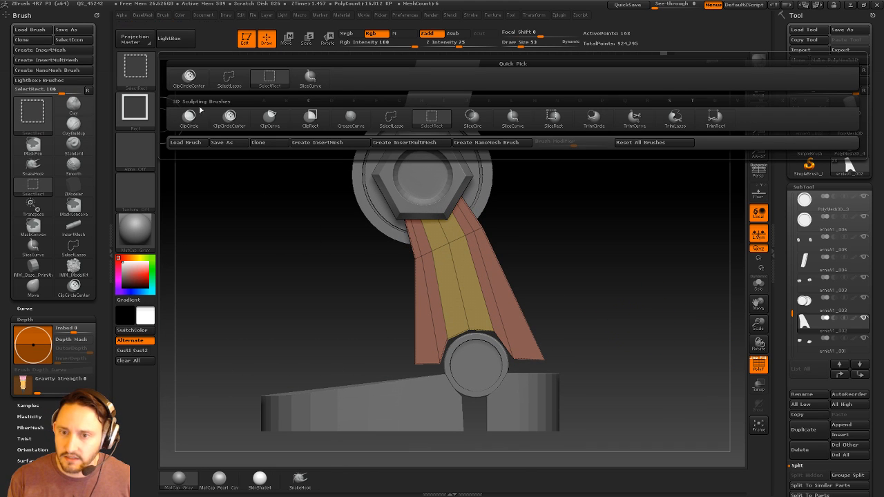
{"action": "left_click", "coordinate": [508, 123], "text": "ctrl+shift"}
{"action": "left_click", "coordinate": [482, 125], "text": "ctrl+shift"}
{"action": "left_click_drag", "start_coordinate": [648, 295], "coordinate": [622, 208], "text": "alt"}
{"action": "mouse_move", "coordinate": [567, 284]}
{"action": "left_mouse_down", "text": "ctrl+shift"}
{"action": "mouse_move", "coordinate": [522, 403]}
{"action": "mouse_move", "coordinate": [535, 414]}
{"action": "left_mouse_up", "text": "ctrl+shift"}
Extrude the inner face polygroup of the lower-leg plates inward above the sliced band with ZModeler's QMesh on Polygroup All.
{"action": "mouse_move", "coordinate": [608, 304]}
{"action": "left_mouse_down"}
{"action": "mouse_move", "coordinate": [671, 251]}
{"action": "mouse_move", "coordinate": [633, 276]}
{"action": "mouse_move", "coordinate": [672, 299]}
{"action": "mouse_move", "coordinate": [662, 308]}
{"action": "mouse_move", "coordinate": [593, 281]}
{"action": "left_mouse_up"}
{"action": "key", "text": "s"}
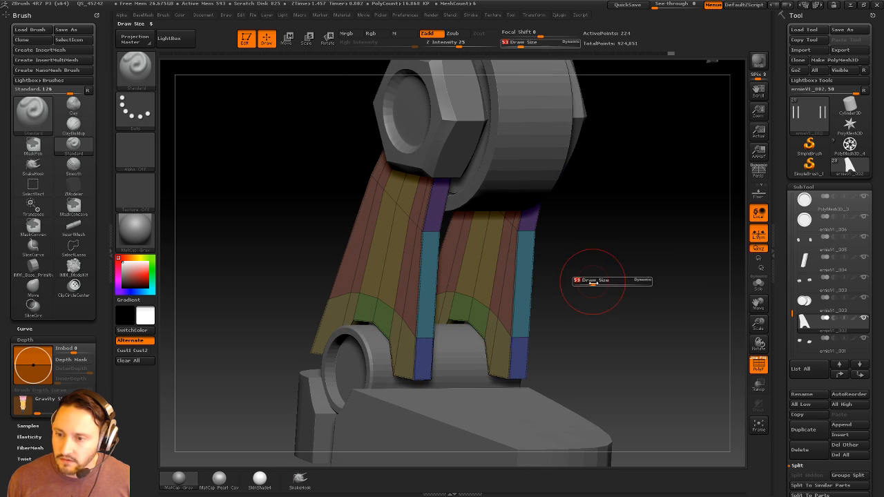
{"action": "key", "text": "b"}
{"action": "key", "text": "z"}
{"action": "key", "text": "m"}
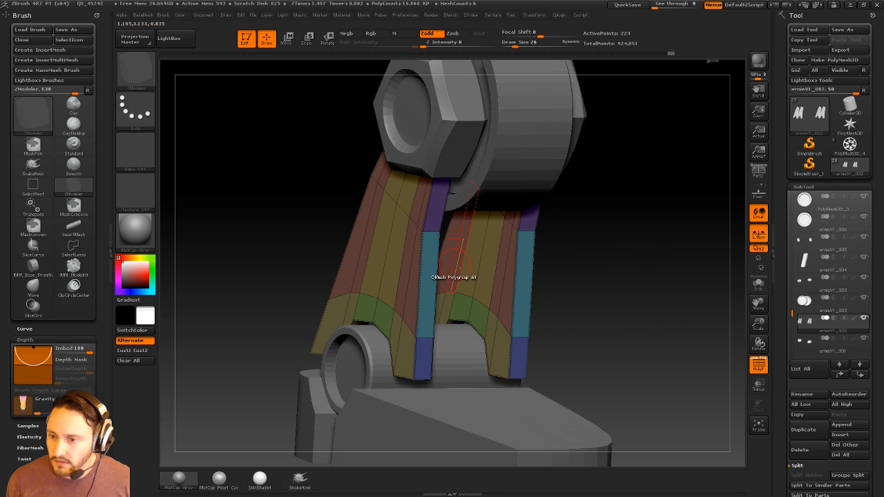
{"action": "left_click_drag", "start_coordinate": [448, 259], "coordinate": [504, 284]}
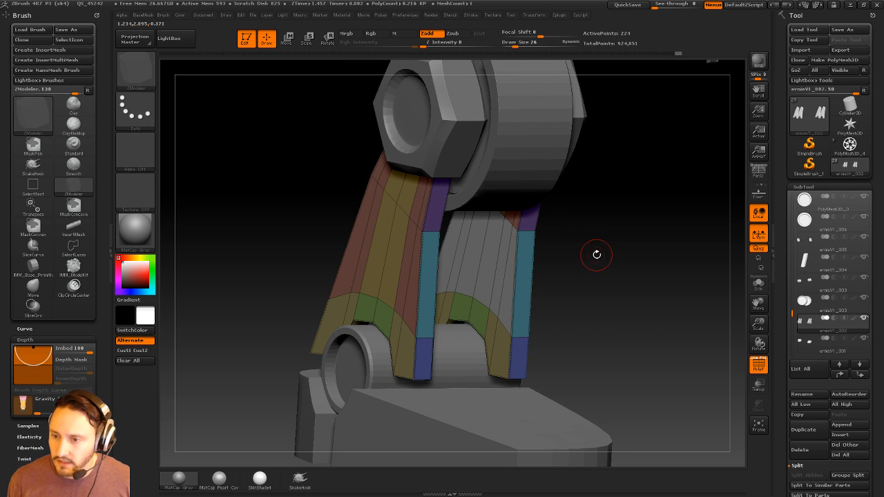
{"action": "mouse_move", "coordinate": [597, 255]}
{"action": "left_mouse_down"}
{"action": "mouse_move", "coordinate": [582, 232]}
{"action": "mouse_move", "coordinate": [547, 233]}
{"action": "mouse_move", "coordinate": [575, 225]}
{"action": "mouse_move", "coordinate": [595, 235]}
{"action": "left_mouse_up"}
{"action": "mouse_move", "coordinate": [338, 273]}
{"action": "left_mouse_down", "text": "alt"}
{"action": "mouse_move", "coordinate": [391, 266]}
{"action": "mouse_move", "coordinate": [382, 264]}
{"action": "left_mouse_up", "text": "alt"}
{"action": "key", "text": "space"}
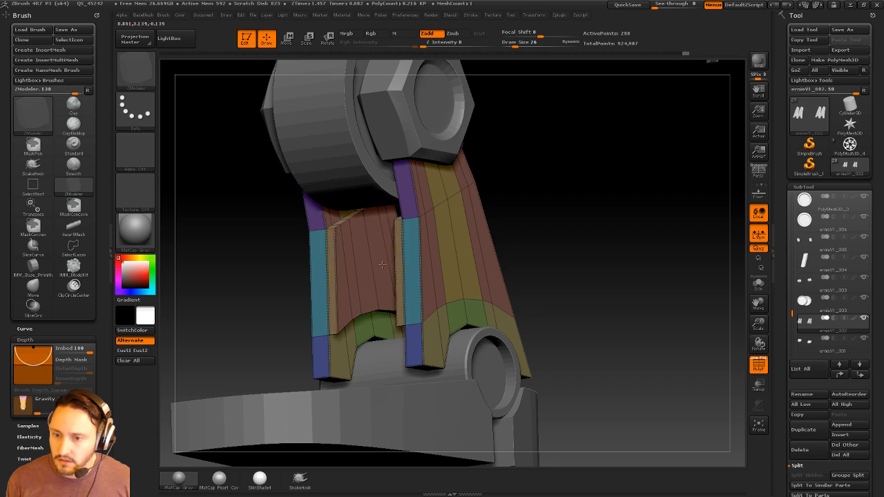
{"action": "left_click_drag", "start_coordinate": [638, 238], "coordinate": [499, 270]}
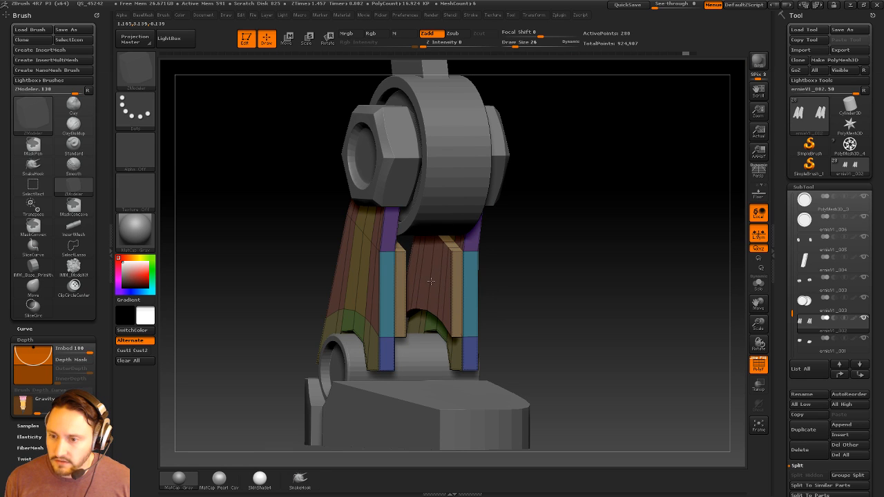
Crease the lower-leg plates along their polygroup borders and turn on dynamic subdivision.
{"action": "left_click_drag", "start_coordinate": [570, 259], "coordinate": [643, 245], "text": "shift"}
{"action": "key", "text": "space"}
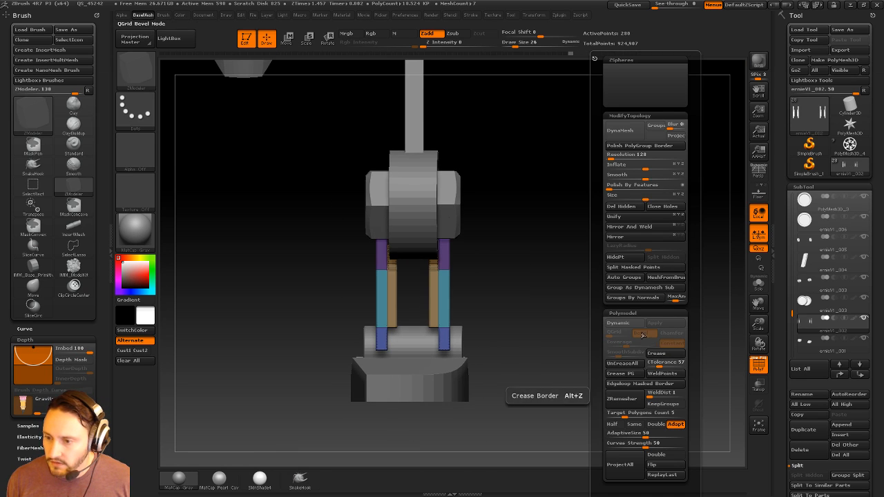
{"action": "mouse_move", "coordinate": [546, 321]}
{"action": "left_mouse_down"}
{"action": "mouse_move", "coordinate": [583, 295]}
{"action": "mouse_move", "coordinate": [535, 308]}
{"action": "mouse_move", "coordinate": [571, 313]}
{"action": "left_mouse_up"}
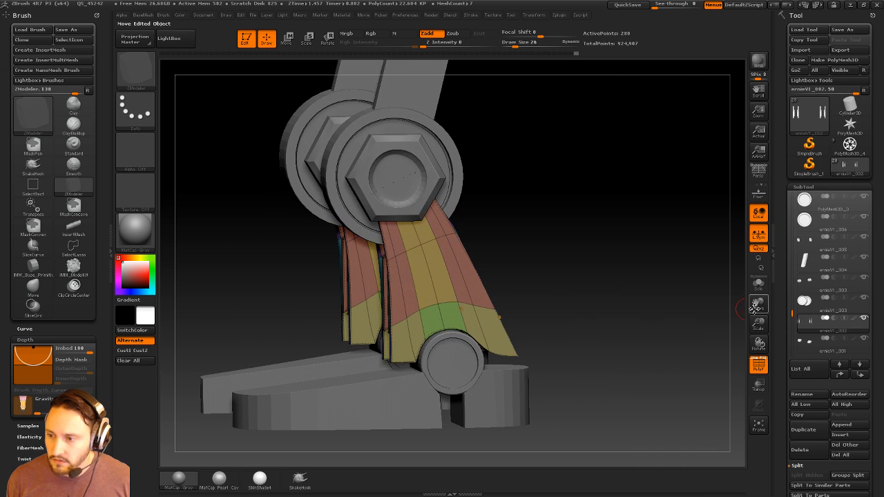
Check the isolated lower-leg plates in Solo mode, show the whole robot again, and quick-save the project.
{"action": "left_click", "coordinate": [758, 285]}
{"action": "left_click_drag", "start_coordinate": [661, 301], "coordinate": [668, 275], "text": "alt"}
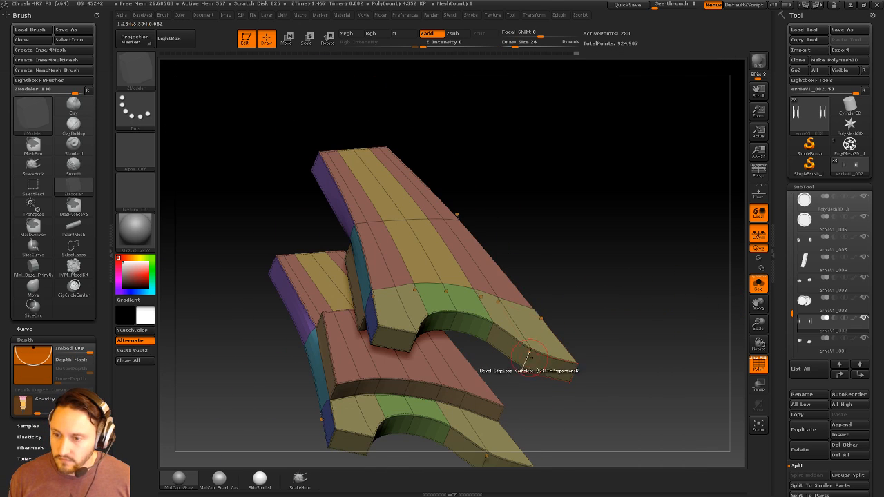
{"action": "key", "text": "space"}
{"action": "left_click", "coordinate": [449, 297]}
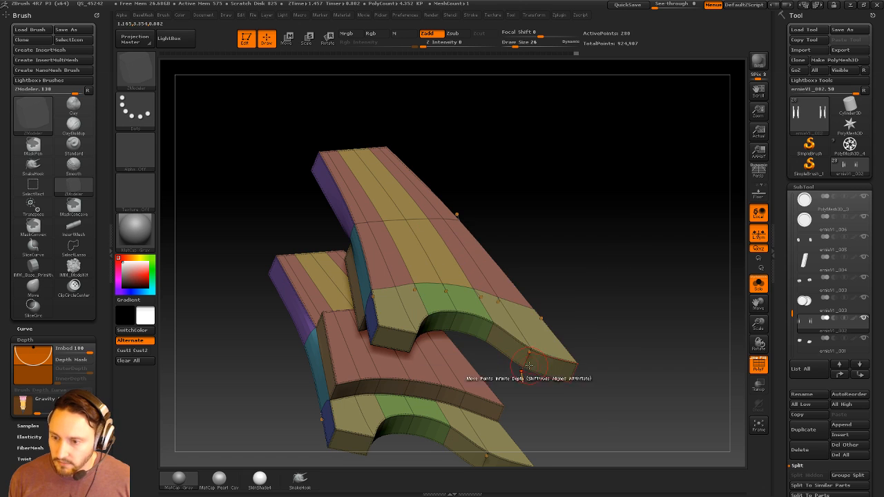
{"action": "left_click_drag", "start_coordinate": [611, 318], "coordinate": [683, 272], "text": "alt"}
{"action": "left_click", "coordinate": [758, 287]}
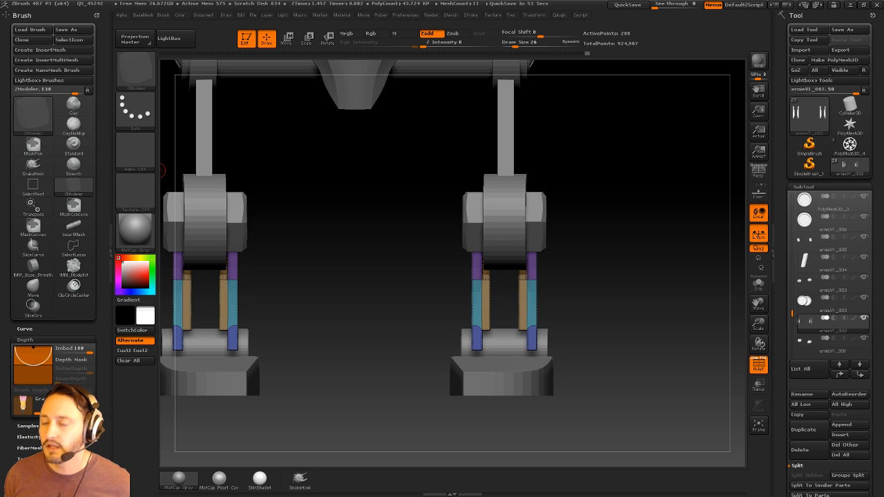
{"action": "left_click", "coordinate": [627, 5]}
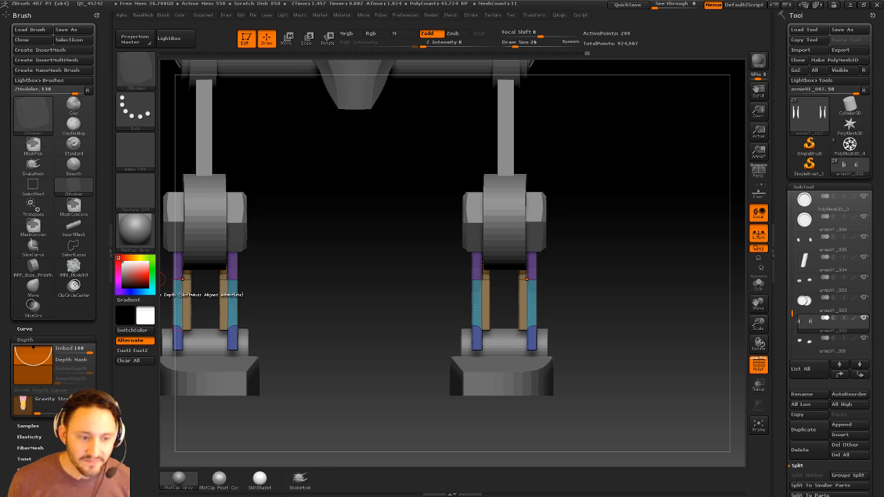
Switch to the Standard brush and review the robot's body, legs and feet from several angles.
{"action": "mouse_move", "coordinate": [637, 169]}
{"action": "left_mouse_down"}
{"action": "mouse_move", "coordinate": [647, 193]}
{"action": "mouse_move", "coordinate": [634, 193]}
{"action": "left_mouse_up"}
{"action": "key", "text": "b"}
{"action": "key", "text": "s"}
{"action": "key", "text": "t"}
{"action": "key", "text": "s"}
{"action": "key", "text": "s"}
{"action": "mouse_move", "coordinate": [634, 194]}
{"action": "left_mouse_down"}
{"action": "mouse_move", "coordinate": [624, 199]}
{"action": "mouse_move", "coordinate": [629, 224]}
{"action": "mouse_move", "coordinate": [619, 232]}
{"action": "left_mouse_up"}
{"action": "key", "text": "s"}
{"action": "key", "text": "s"}
{"action": "mouse_move", "coordinate": [620, 232]}
{"action": "left_mouse_down"}
{"action": "mouse_move", "coordinate": [624, 241]}
{"action": "mouse_move", "coordinate": [613, 238]}
{"action": "left_mouse_up"}
{"action": "key", "text": "s"}
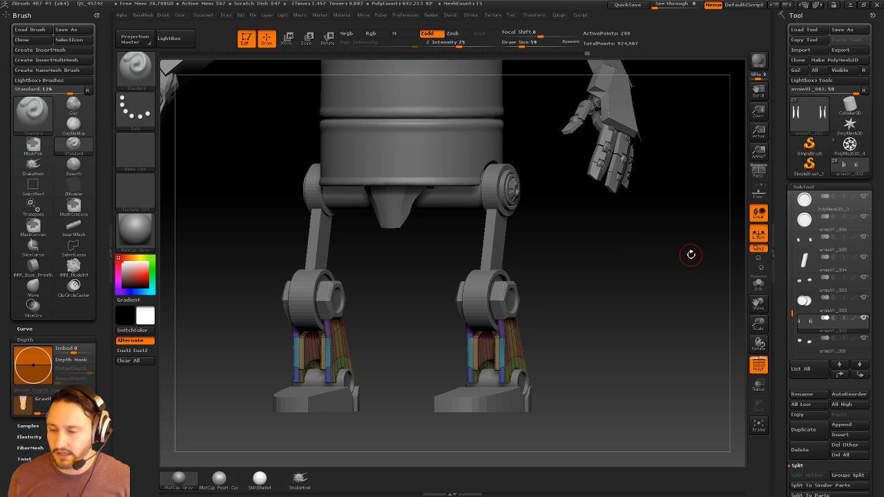
{"action": "key", "text": "s"}
{"action": "mouse_move", "coordinate": [675, 307]}
{"action": "left_mouse_down"}
{"action": "mouse_move", "coordinate": [660, 306]}
{"action": "mouse_move", "coordinate": [667, 151]}
{"action": "left_mouse_up"}
{"action": "key", "text": "s"}
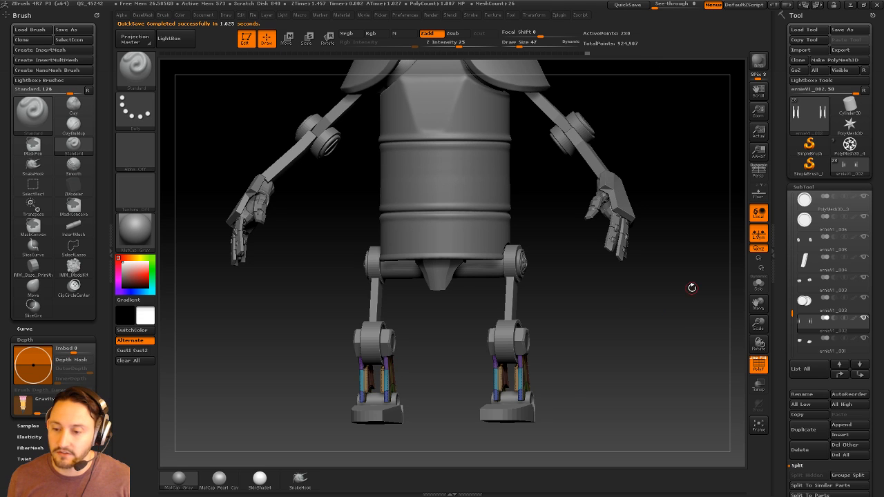
Examine the knee and hip joints up close, selecting the round inner cap of the hip joint.
{"action": "mouse_move", "coordinate": [642, 299]}
{"action": "left_mouse_down"}
{"action": "mouse_move", "coordinate": [611, 305]}
{"action": "mouse_move", "coordinate": [657, 359]}
{"action": "mouse_move", "coordinate": [638, 294]}
{"action": "left_mouse_up"}
{"action": "key", "text": "s"}
{"action": "left_click_drag", "start_coordinate": [508, 344], "coordinate": [509, 343]}
{"action": "left_click", "coordinate": [515, 336], "text": "alt"}
{"action": "mouse_move", "coordinate": [631, 260]}
{"action": "left_mouse_down", "text": "alt"}
{"action": "mouse_move", "coordinate": [629, 341]}
{"action": "mouse_move", "coordinate": [630, 318]}
{"action": "left_mouse_up", "text": "alt"}
{"action": "mouse_move", "coordinate": [646, 337]}
{"action": "left_mouse_down"}
{"action": "mouse_move", "coordinate": [624, 340]}
{"action": "mouse_move", "coordinate": [671, 301]}
{"action": "mouse_move", "coordinate": [552, 345]}
{"action": "mouse_move", "coordinate": [665, 384]}
{"action": "mouse_move", "coordinate": [656, 289]}
{"action": "left_mouse_up"}
{"action": "key", "text": "s"}
{"action": "left_click_drag", "start_coordinate": [510, 328], "coordinate": [507, 328]}
{"action": "left_click_drag", "start_coordinate": [580, 276], "coordinate": [587, 352], "text": "alt"}
{"action": "left_click", "coordinate": [480, 277], "text": "alt"}
{"action": "mouse_move", "coordinate": [607, 309]}
{"action": "left_mouse_down", "text": "alt"}
{"action": "mouse_move", "coordinate": [604, 301]}
{"action": "mouse_move", "coordinate": [549, 303]}
{"action": "left_mouse_up", "text": "alt"}
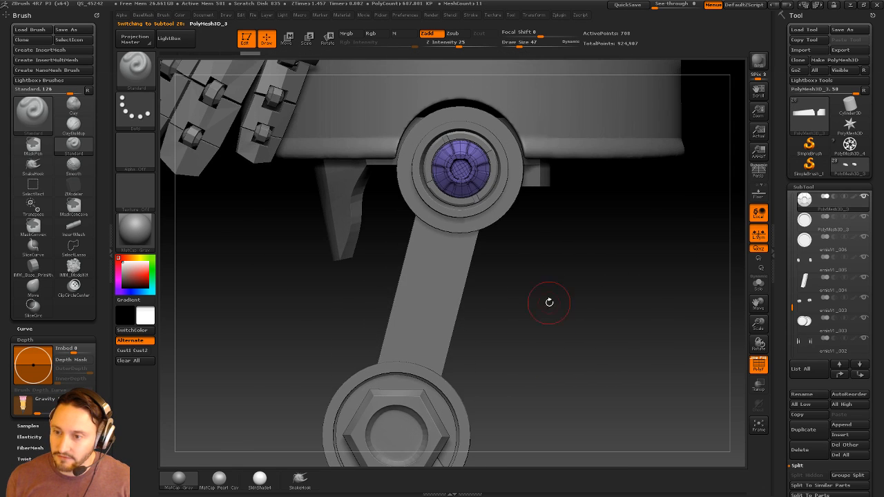
Examine the round hip cap from the side, laying a Transpose line across it, and return to Draw mode.
{"action": "key", "text": "s"}
{"action": "left_click_drag", "start_coordinate": [510, 264], "coordinate": [509, 263]}
{"action": "left_click", "coordinate": [484, 197], "text": "alt"}
{"action": "left_click_drag", "start_coordinate": [592, 200], "coordinate": [605, 274], "text": "alt"}
{"action": "key", "text": "w"}
{"action": "left_click_drag", "start_coordinate": [479, 242], "coordinate": [699, 275]}
{"action": "left_click_drag", "start_coordinate": [591, 259], "coordinate": [587, 258]}
{"action": "key", "text": "q"}
{"action": "left_click", "coordinate": [487, 245], "text": "alt"}
{"action": "key", "text": "w"}
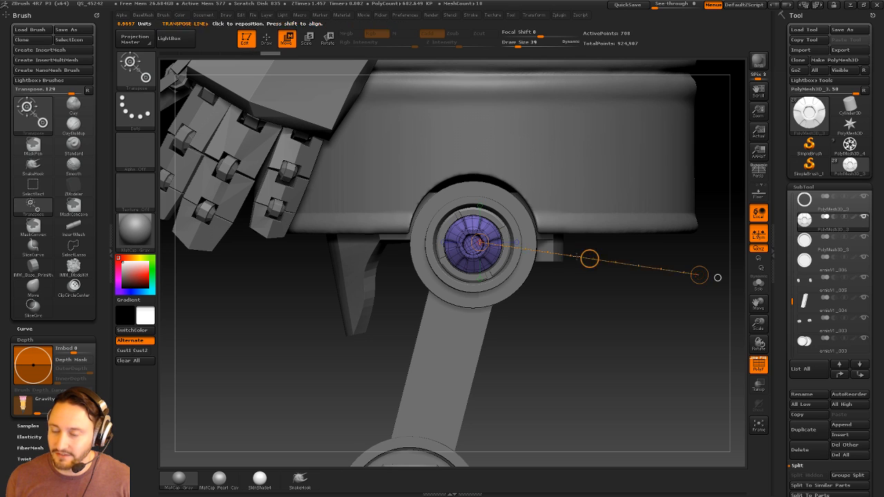
{"action": "key", "text": "q"}
{"action": "left_click_drag", "start_coordinate": [642, 310], "coordinate": [652, 312]}
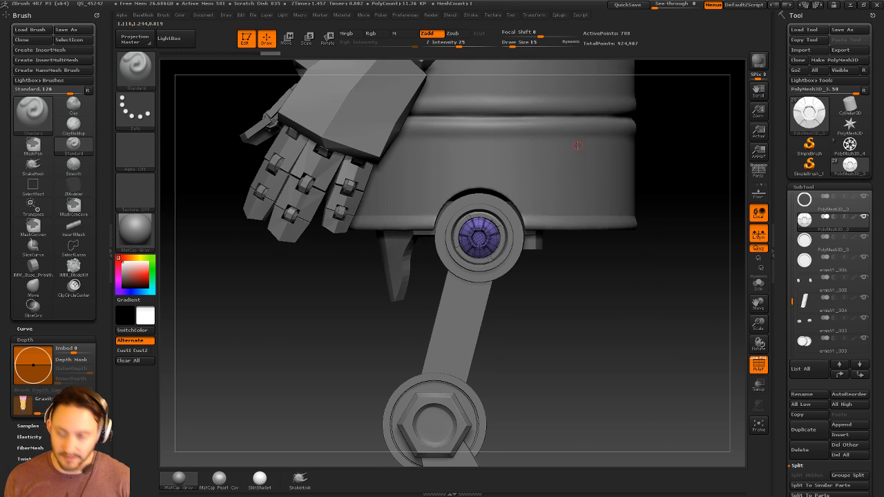
{"action": "key", "text": "comma"}
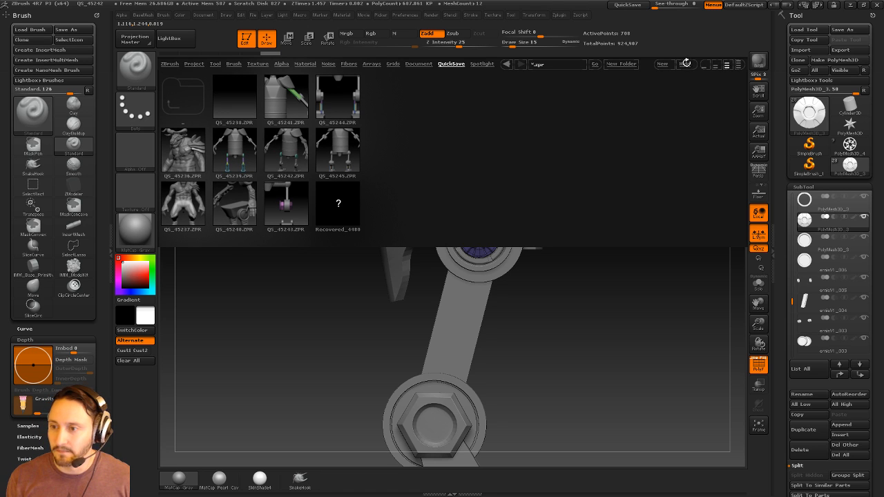
{"action": "key", "text": "comma"}
Select the barrel body and hide its wireframe while reviewing the hips and legs.
{"action": "left_click_drag", "start_coordinate": [663, 300], "coordinate": [658, 243]}
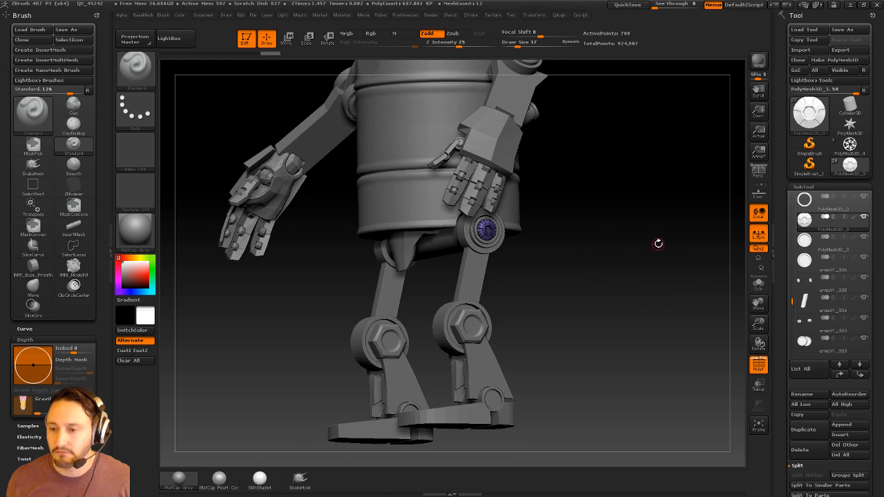
{"action": "left_click_drag", "start_coordinate": [569, 213], "coordinate": [668, 242]}
{"action": "left_click", "coordinate": [436, 223], "text": "alt"}
{"action": "left_click_drag", "start_coordinate": [598, 264], "coordinate": [757, 324]}
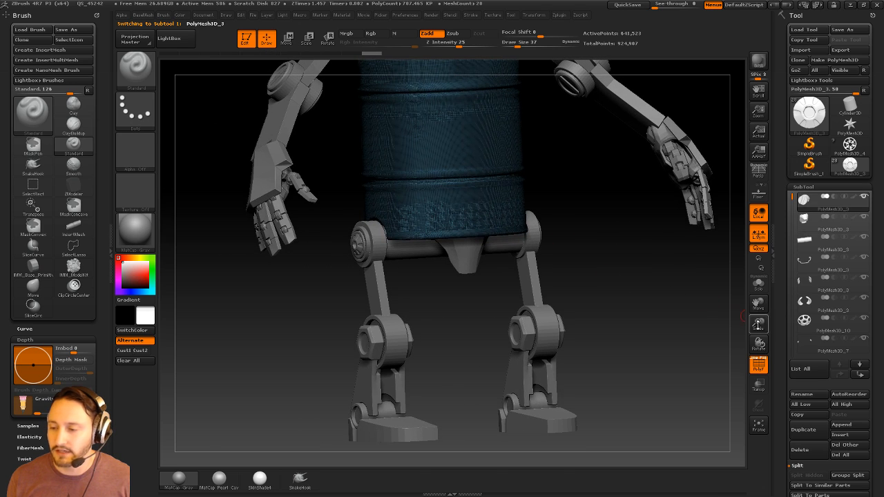
{"action": "left_click", "coordinate": [758, 365]}
{"action": "left_click_drag", "start_coordinate": [716, 367], "coordinate": [635, 341], "text": "shift"}
{"action": "key", "text": "s"}
Face the robot's underside with the barrel body selected, and turn on transparency to see through the other parts.
{"action": "mouse_move", "coordinate": [571, 322]}
{"action": "left_mouse_down"}
{"action": "mouse_move", "coordinate": [619, 313]}
{"action": "mouse_move", "coordinate": [612, 269]}
{"action": "mouse_move", "coordinate": [660, 367]}
{"action": "left_mouse_up"}
{"action": "left_click", "coordinate": [445, 229], "text": "alt"}
{"action": "left_click_drag", "start_coordinate": [710, 357], "coordinate": [667, 298]}
{"action": "left_click", "coordinate": [515, 198], "text": "alt"}
{"action": "left_click_drag", "start_coordinate": [616, 235], "coordinate": [734, 268], "text": "alt"}
{"action": "left_click", "coordinate": [757, 284]}
{"action": "left_click", "coordinate": [758, 286]}
{"action": "left_click", "coordinate": [758, 384]}
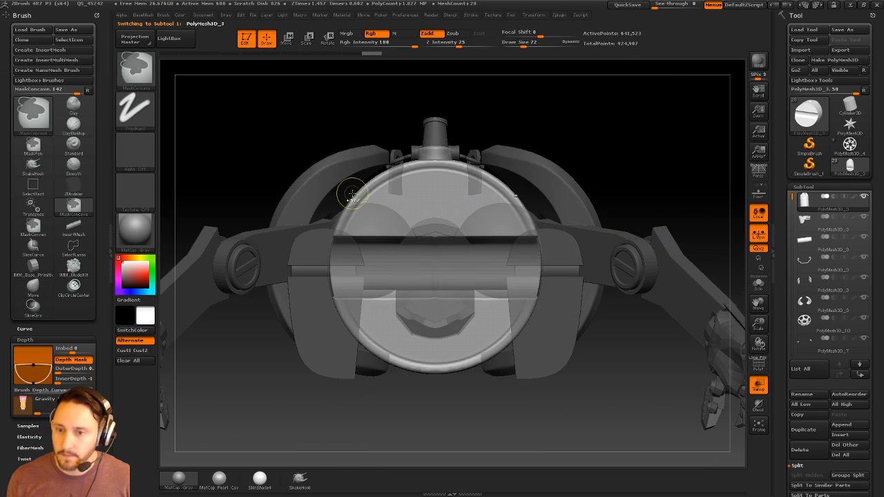
{"action": "key", "text": "ctrl+b"}
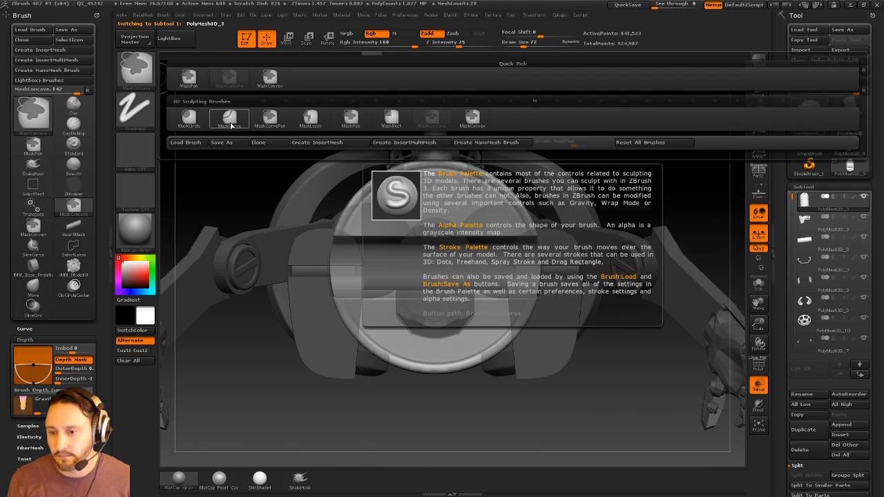
{"action": "left_click", "coordinate": [231, 121]}
{"action": "mouse_move", "coordinate": [667, 137]}
{"action": "left_mouse_down"}
{"action": "mouse_move", "coordinate": [672, 146]}
{"action": "mouse_move", "coordinate": [625, 160]}
{"action": "mouse_move", "coordinate": [668, 131]}
{"action": "left_mouse_up"}
{"action": "key", "text": "b"}
{"action": "key", "text": "z"}
{"action": "key", "text": "m"}
{"action": "key", "text": "space"}
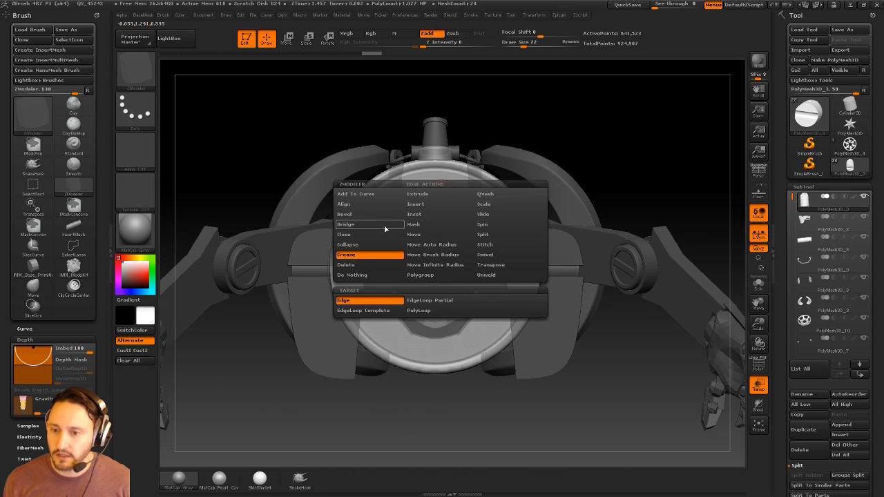
{"action": "key", "text": "F1"}
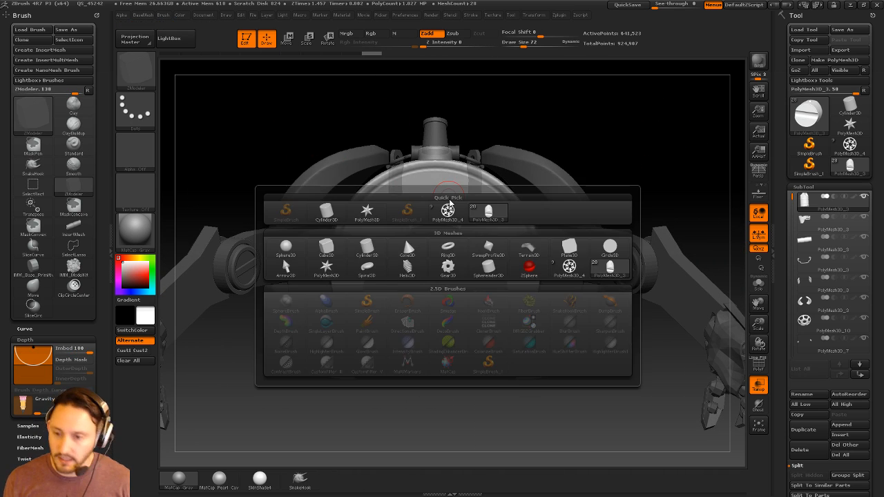
{"action": "left_click", "coordinate": [367, 249]}
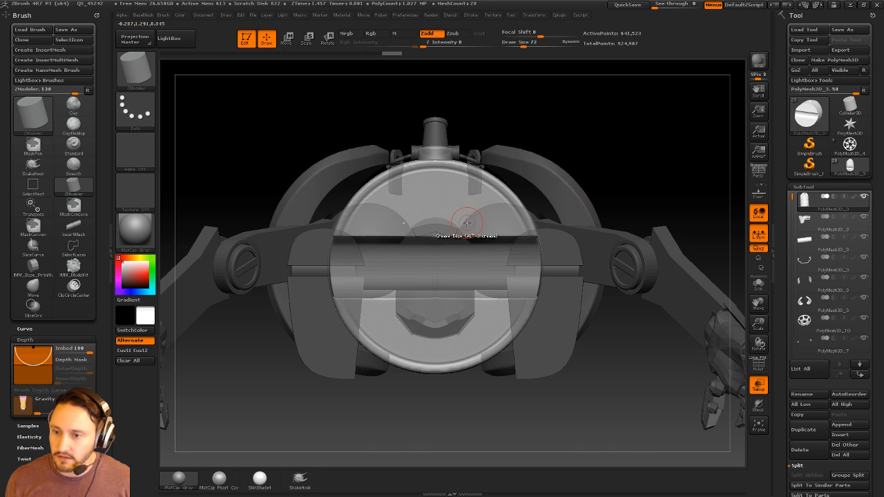
Insert a cylinder in the middle of the barrel's underside with the IMM Base Primitives brush.
{"action": "key", "text": "i"}
{"action": "key", "text": "m"}
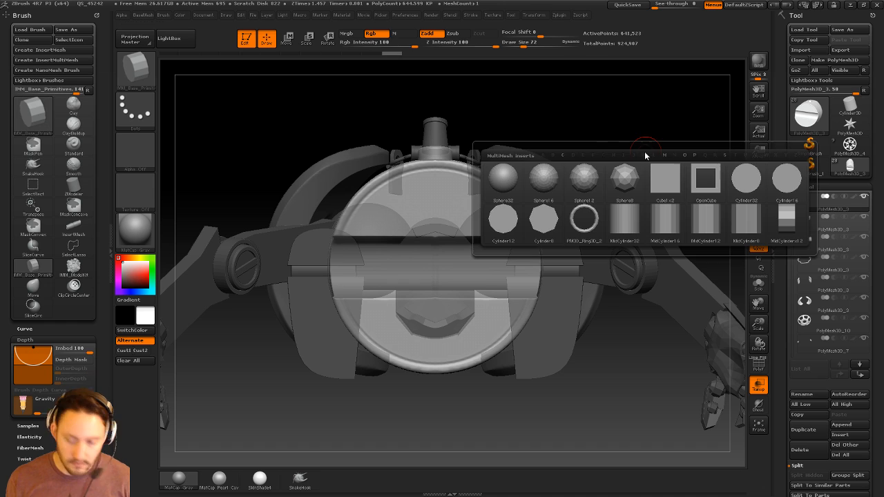
{"action": "left_click", "coordinate": [550, 216]}
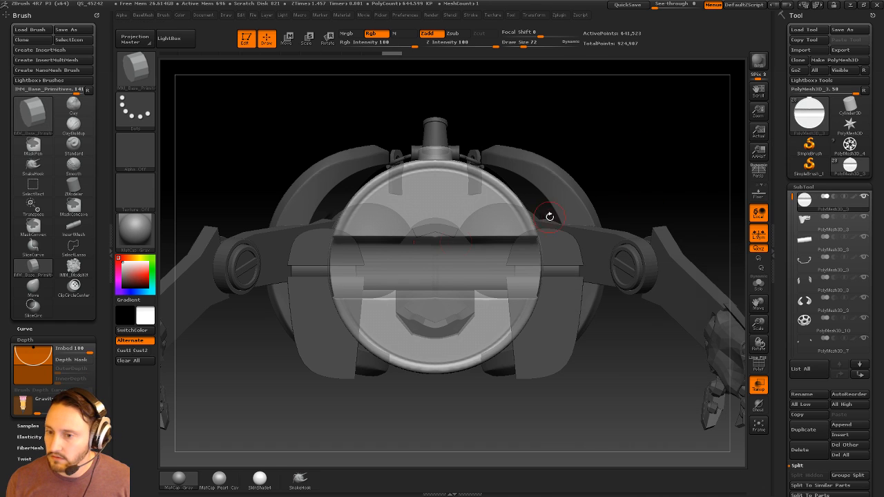
{"action": "mouse_move", "coordinate": [434, 214]}
{"action": "left_mouse_down"}
{"action": "mouse_move", "coordinate": [494, 220]}
{"action": "mouse_move", "coordinate": [505, 101]}
{"action": "left_mouse_up"}
Center the inserted cylinder under the barrel and widen it sideways into a broader oval with Transpose Move.
{"action": "key", "text": "w"}
{"action": "left_click_drag", "start_coordinate": [505, 155], "coordinate": [504, 220]}
{"action": "left_click_drag", "start_coordinate": [435, 275], "coordinate": [437, 54], "text": "shift"}
{"action": "left_click", "coordinate": [471, 276]}
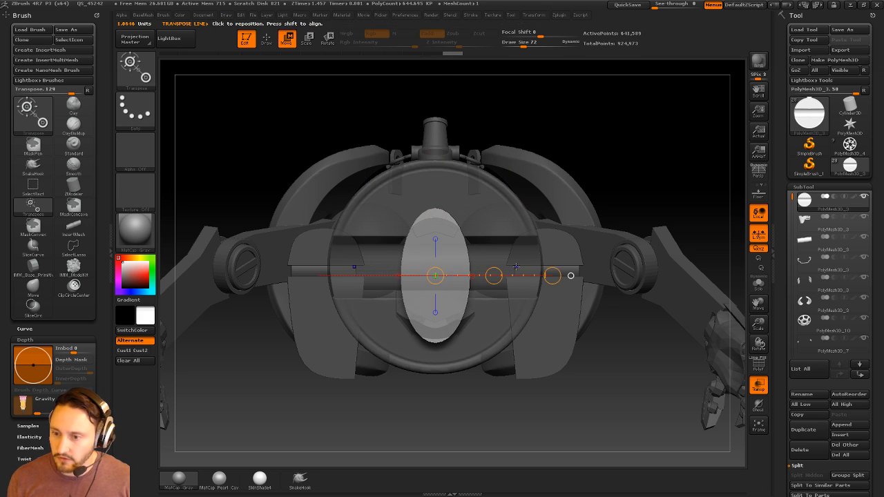
{"action": "mouse_move", "coordinate": [553, 275]}
{"action": "left_mouse_down"}
{"action": "mouse_move", "coordinate": [651, 276]}
{"action": "mouse_move", "coordinate": [622, 276]}
{"action": "left_mouse_up"}
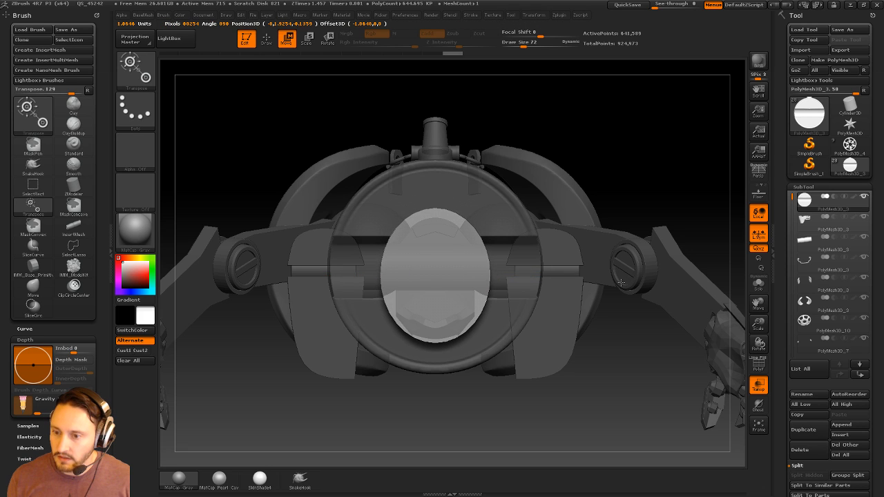
{"action": "left_click_drag", "start_coordinate": [459, 250], "coordinate": [459, 89], "text": "shift"}
{"action": "left_click_drag", "start_coordinate": [459, 169], "coordinate": [459, 170]}
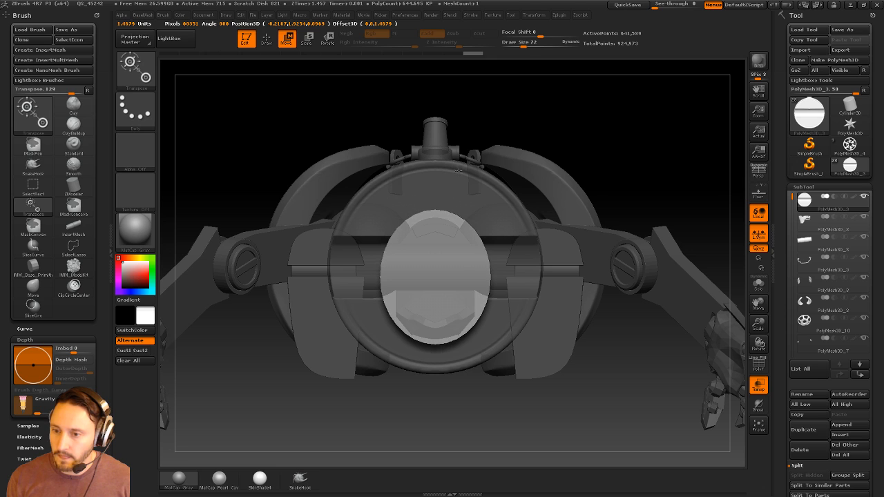
Split the inserted cylinder into its own subtool with Split Masked Points and subdivide it.
{"action": "key", "text": "q"}
{"action": "mouse_move", "coordinate": [670, 118]}
{"action": "left_mouse_down"}
{"action": "mouse_move", "coordinate": [699, 141]}
{"action": "mouse_move", "coordinate": [681, 129]}
{"action": "left_mouse_up"}
{"action": "key", "text": "1"}
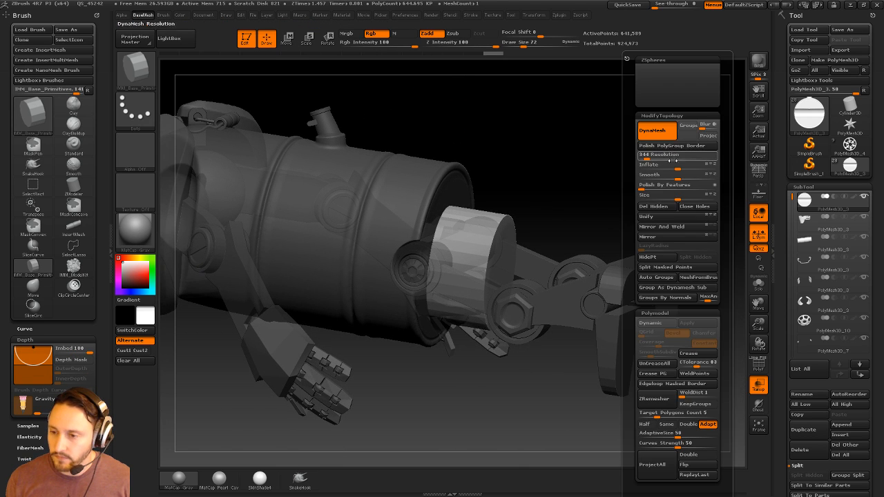
{"action": "left_click", "coordinate": [668, 268]}
{"action": "left_click_drag", "start_coordinate": [592, 178], "coordinate": [652, 228], "text": "alt"}
{"action": "key", "text": "1"}
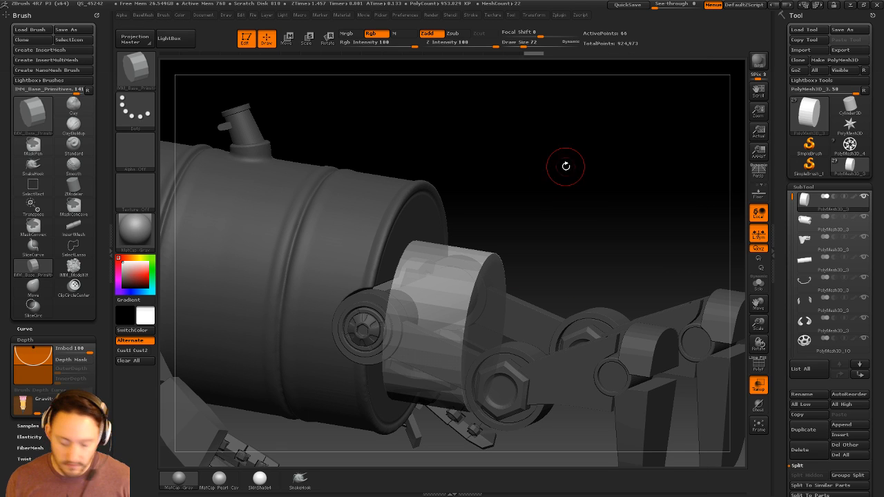
Move the oval cylinder along the barrel's axis into its underside with Transpose Move, and return to Draw mode.
{"action": "left_click_drag", "start_coordinate": [603, 211], "coordinate": [492, 255]}
{"action": "key", "text": "w"}
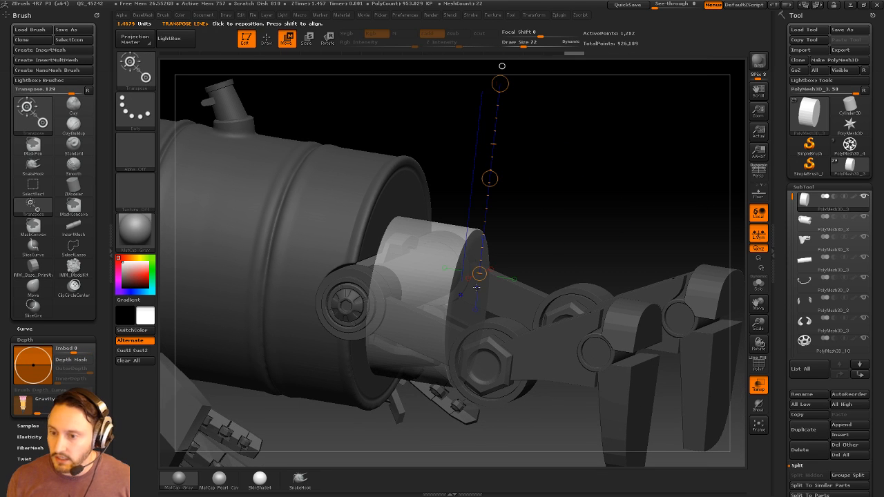
{"action": "left_click", "coordinate": [468, 308]}
{"action": "left_click", "coordinate": [482, 280]}
{"action": "left_click_drag", "start_coordinate": [517, 283], "coordinate": [476, 274]}
{"action": "key", "text": "q"}
Check the oval cylinder alone in Solo mode, show the full robot again, and turn off transparency.
{"action": "left_click", "coordinate": [758, 284]}
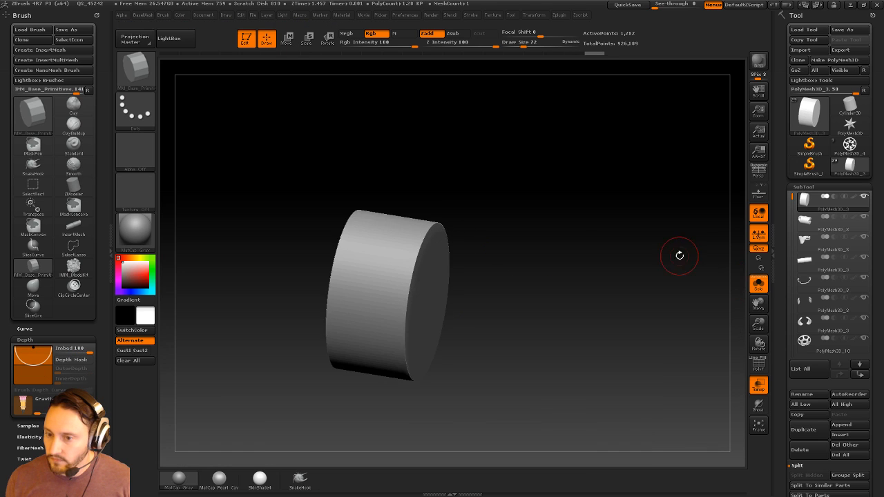
{"action": "left_click", "coordinate": [758, 283]}
{"action": "left_click", "coordinate": [758, 387]}
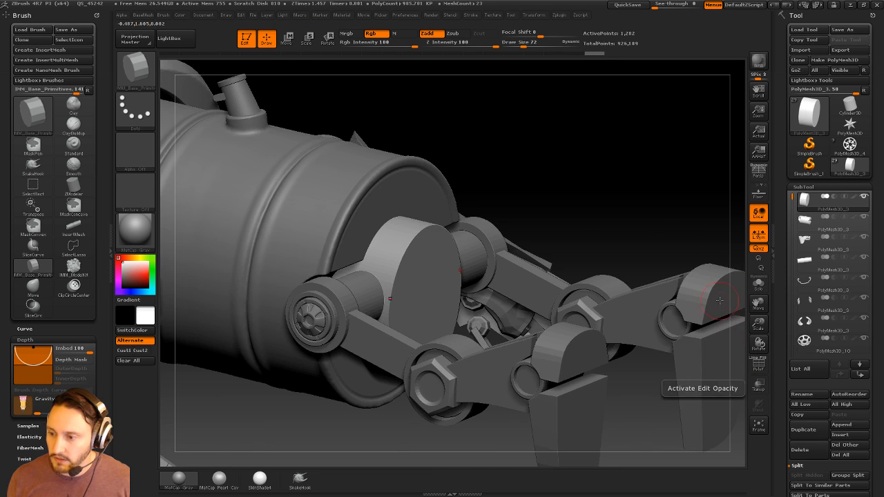
Select the barrel subtool and move it above the oval cylinder in the subtool order.
{"action": "left_click_drag", "start_coordinate": [649, 207], "coordinate": [631, 203]}
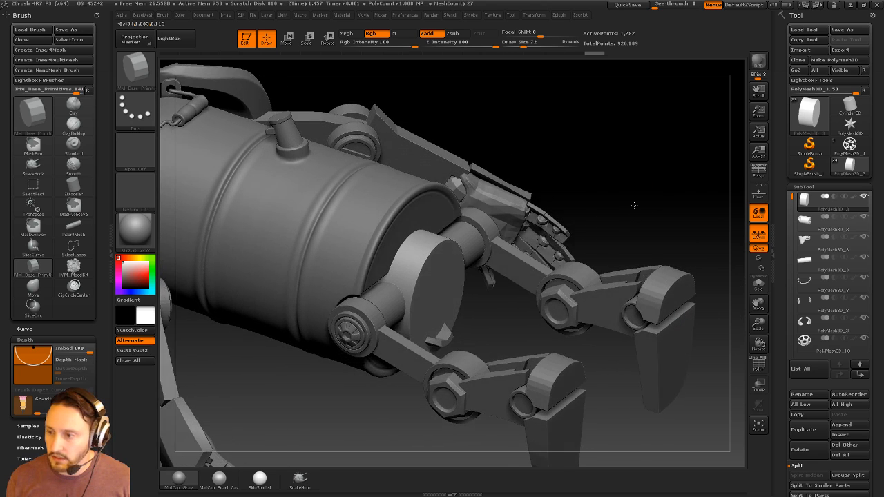
{"action": "left_click", "coordinate": [414, 214], "text": "alt"}
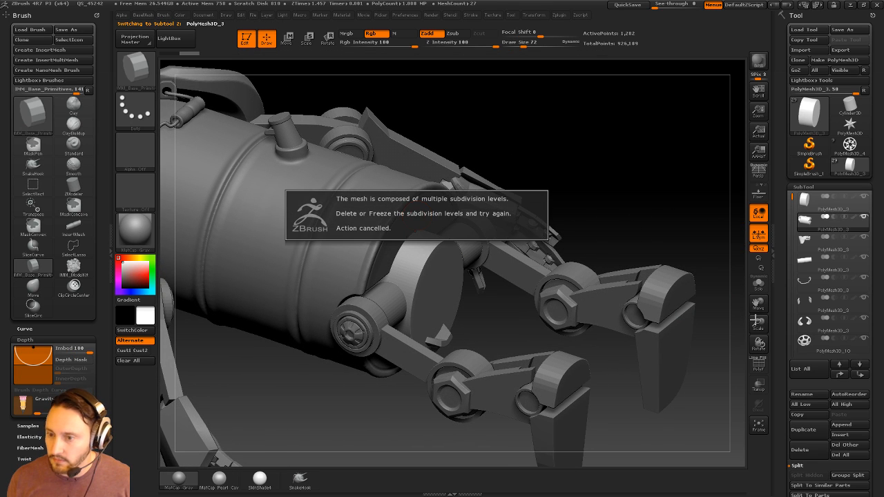
{"action": "key", "text": "b"}
{"action": "key", "text": "s"}
{"action": "key", "text": "t"}
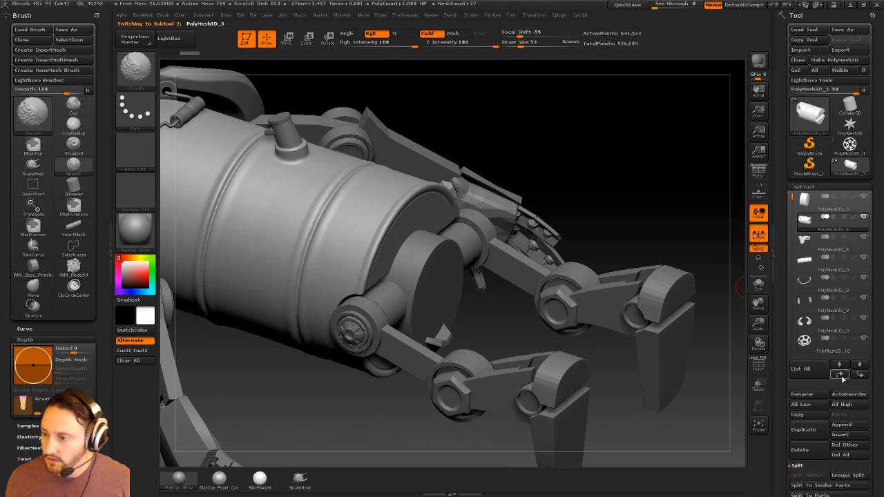
{"action": "left_click", "coordinate": [839, 374], "text": "shift"}
{"action": "key", "text": "ctrl"}
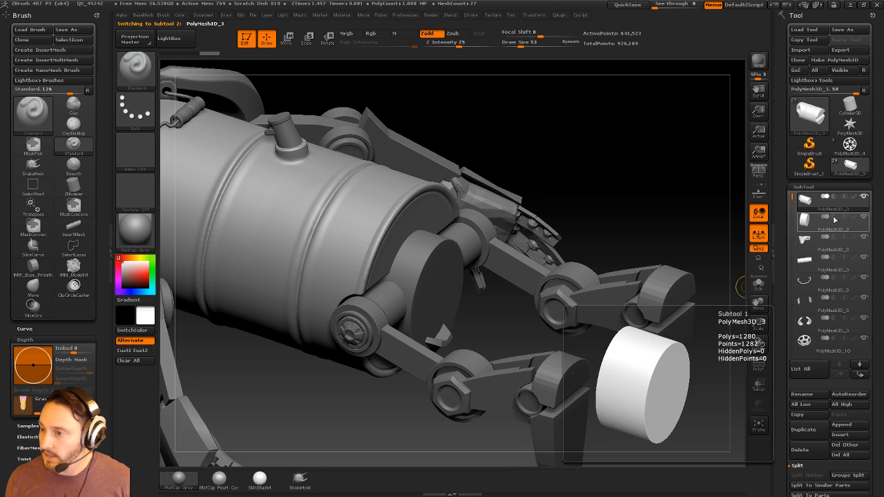
Set the oval cylinder to subtract, merge the barrel down with it, and re-DynaMesh to carve an oval recess into the underside.
{"action": "left_click", "coordinate": [834, 228]}
{"action": "key", "text": "ctrl"}
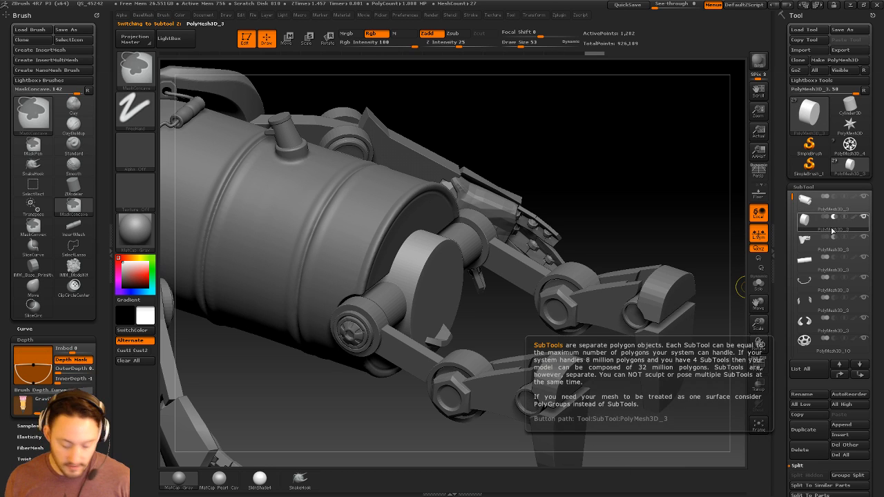
{"action": "left_click", "coordinate": [831, 204]}
{"action": "key", "text": "ctrl"}
{"action": "key", "text": "ctrl+m"}
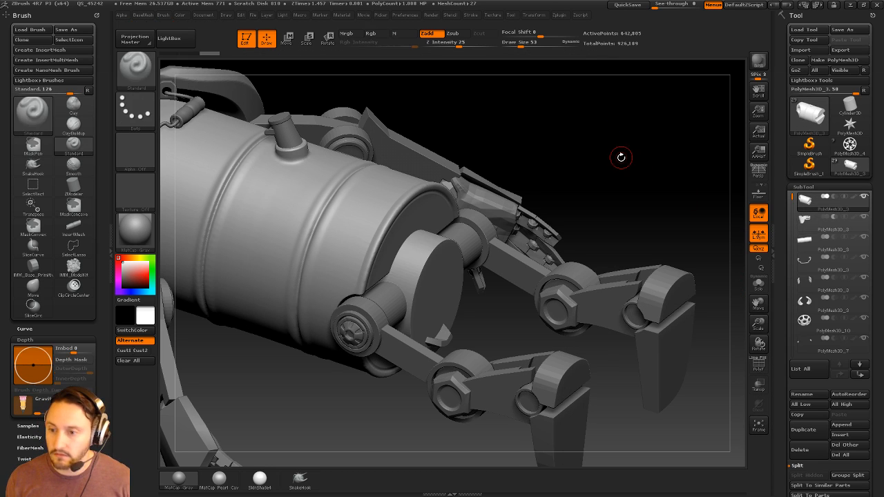
{"action": "left_click_drag", "start_coordinate": [616, 116], "coordinate": [687, 212], "text": "ctrl"}
Smooth the edge of the oval recess in the barrel's underside.
{"action": "left_click_drag", "start_coordinate": [603, 168], "coordinate": [469, 245]}
{"action": "key", "text": "shift"}
{"action": "left_click_drag", "start_coordinate": [508, 205], "coordinate": [533, 215]}
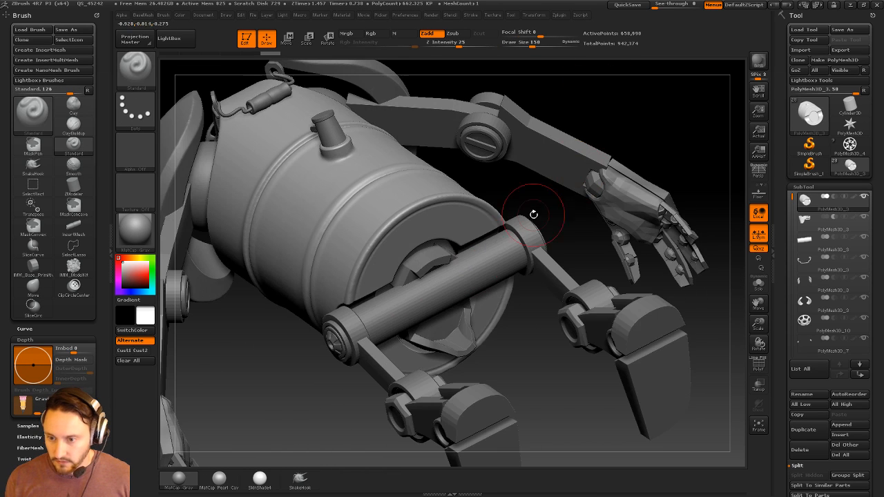
{"action": "left_click_drag", "start_coordinate": [469, 297], "coordinate": [444, 343], "text": "shift"}
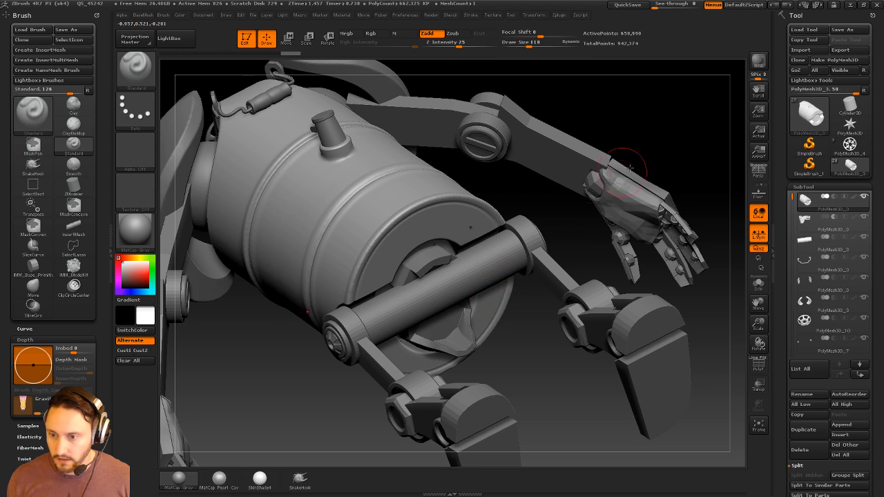
Make the small pelvis piece under the barrel the active subtool and face it from the front.
{"action": "key", "text": "f"}
{"action": "mouse_move", "coordinate": [690, 132]}
{"action": "left_mouse_down"}
{"action": "mouse_move", "coordinate": [656, 169]}
{"action": "mouse_move", "coordinate": [638, 276]}
{"action": "mouse_move", "coordinate": [649, 370]}
{"action": "left_mouse_up"}
{"action": "left_click", "coordinate": [528, 316], "text": "alt"}
{"action": "left_click_drag", "start_coordinate": [675, 312], "coordinate": [621, 274], "text": "shift"}
Try to reposition the pelvis piece vertically with Transpose Move, then return to Draw mode.
{"action": "key", "text": "w"}
{"action": "left_click_drag", "start_coordinate": [459, 242], "coordinate": [466, 375], "text": "shift"}
{"action": "key", "text": "ctrl+z"}
{"action": "left_click", "coordinate": [759, 292]}
{"action": "left_click_drag", "start_coordinate": [466, 244], "coordinate": [466, 354], "text": "shift"}
{"action": "left_click", "coordinate": [758, 284]}
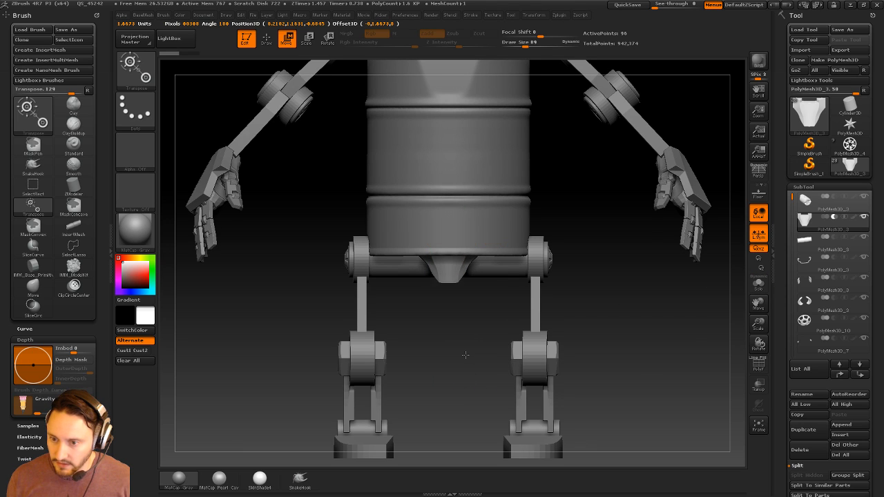
{"action": "key", "text": "q"}
Turn off Dynamic Subdivision on the pelvis piece and remove its lower edge loop with ZModeler in Solo mode.
{"action": "mouse_move", "coordinate": [645, 332]}
{"action": "left_mouse_down"}
{"action": "mouse_move", "coordinate": [648, 252]}
{"action": "mouse_move", "coordinate": [681, 314]}
{"action": "mouse_move", "coordinate": [737, 329]}
{"action": "left_mouse_up"}
{"action": "key", "text": "shift+d"}
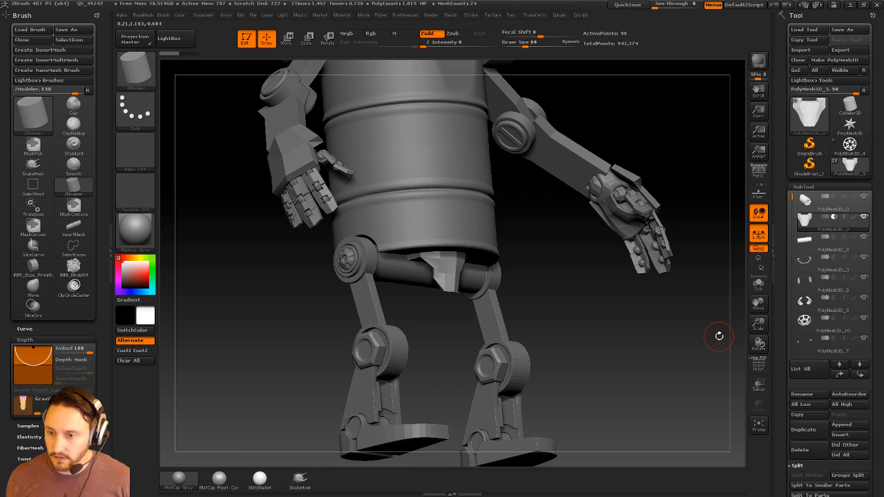
{"action": "left_click", "coordinate": [758, 284]}
{"action": "left_click_drag", "start_coordinate": [670, 272], "coordinate": [595, 315]}
{"action": "left_click_drag", "start_coordinate": [422, 329], "coordinate": [440, 336], "text": "alt"}
{"action": "left_click_drag", "start_coordinate": [539, 332], "coordinate": [601, 269]}
{"action": "left_click", "coordinate": [757, 285]}
Widen the pelvis piece sideways with Transpose Move, adjust its fit in the oval recess, and return to Draw mode.
{"action": "key", "text": "w"}
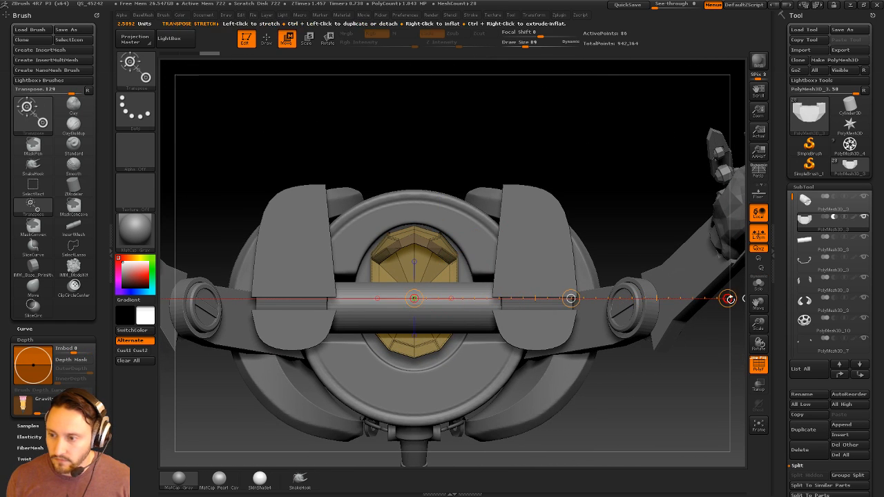
{"action": "left_click_drag", "start_coordinate": [729, 299], "coordinate": [745, 299]}
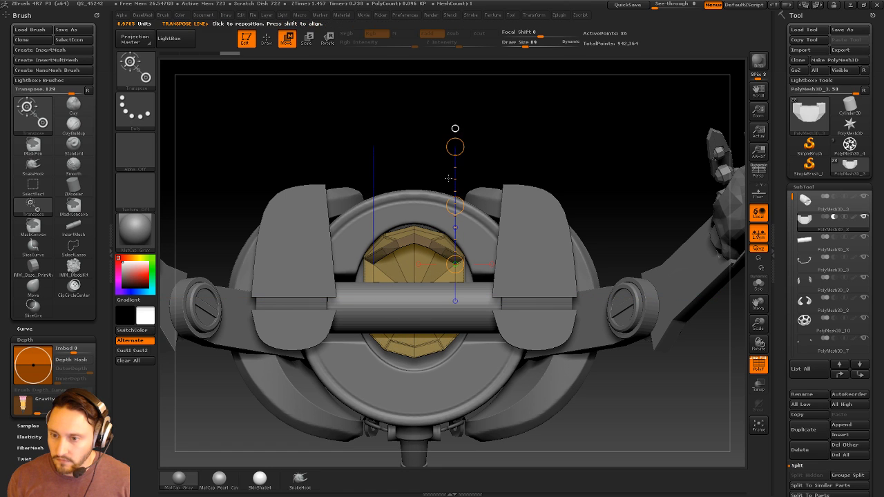
{"action": "left_click_drag", "start_coordinate": [454, 205], "coordinate": [453, 208]}
{"action": "key", "text": "q"}
Round off the pelvis piece by raising the crease tolerance and re-creasing it under Dynamic Subdivision.
{"action": "mouse_move", "coordinate": [553, 144]}
{"action": "left_mouse_down"}
{"action": "mouse_move", "coordinate": [560, 223]}
{"action": "mouse_move", "coordinate": [621, 269]}
{"action": "mouse_move", "coordinate": [606, 275]}
{"action": "mouse_move", "coordinate": [630, 291]}
{"action": "left_mouse_up"}
{"action": "key", "text": "2"}
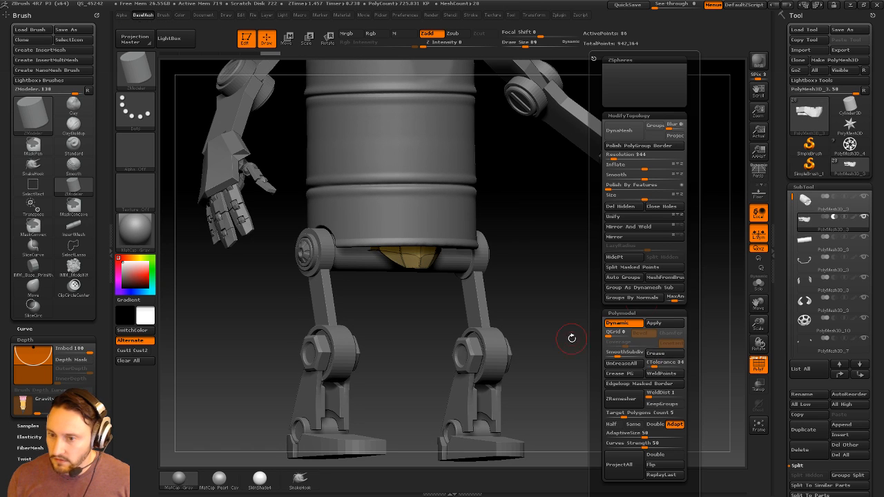
{"action": "key", "text": "2"}
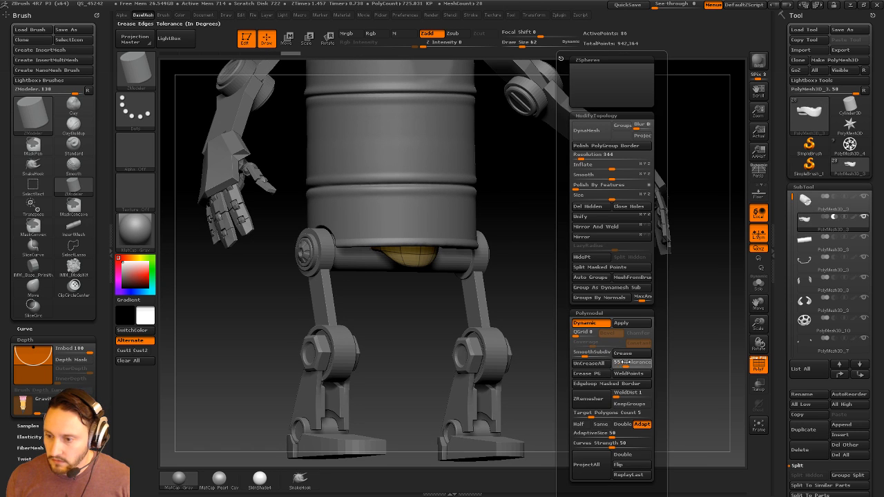
{"action": "mouse_move", "coordinate": [564, 334]}
{"action": "left_mouse_down"}
{"action": "mouse_move", "coordinate": [518, 330]}
{"action": "mouse_move", "coordinate": [525, 321]}
{"action": "mouse_move", "coordinate": [651, 336]}
{"action": "mouse_move", "coordinate": [476, 279]}
{"action": "left_mouse_up"}
{"action": "key", "text": "1"}
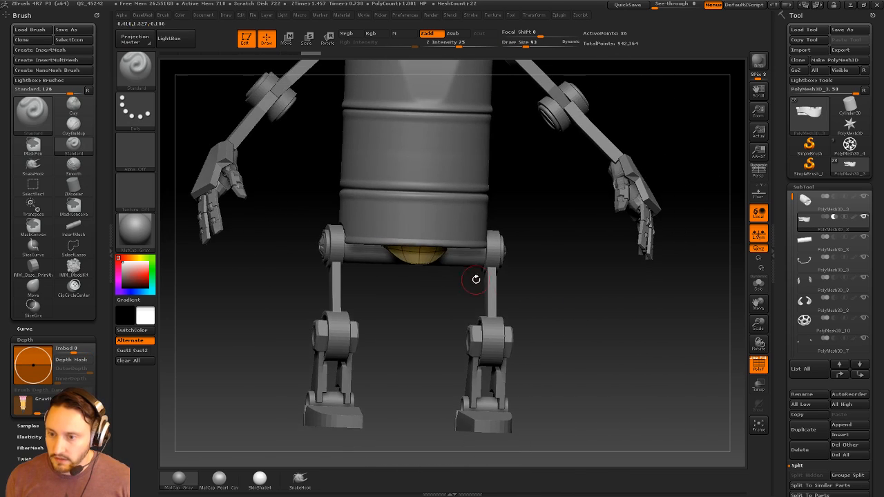
Isolate the hip axle with PolyFrame on and set the ZModeler edge action to insert multiple edge loops.
{"action": "left_click", "coordinate": [462, 258], "text": "alt"}
{"action": "left_click_drag", "start_coordinate": [608, 297], "coordinate": [733, 321]}
{"action": "left_click", "coordinate": [758, 283]}
{"action": "key", "text": "shift+f"}
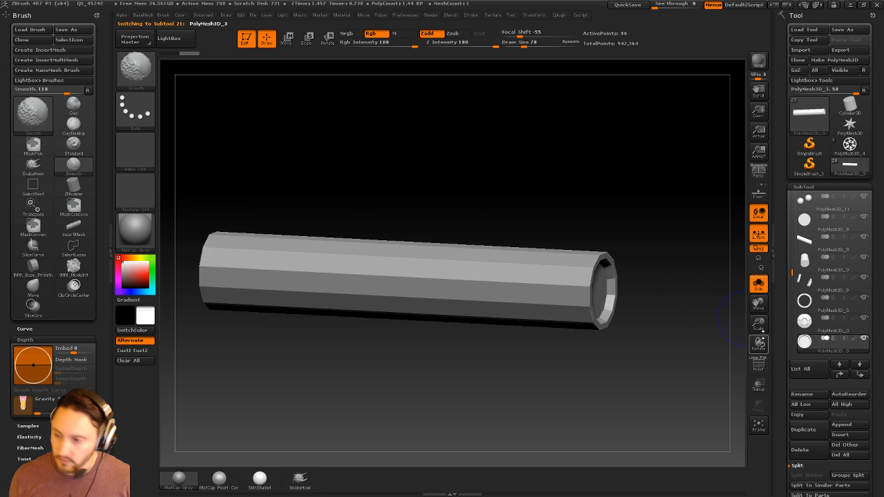
{"action": "key", "text": "b"}
{"action": "key", "text": "z"}
{"action": "key", "text": "m"}
{"action": "key", "text": "space"}
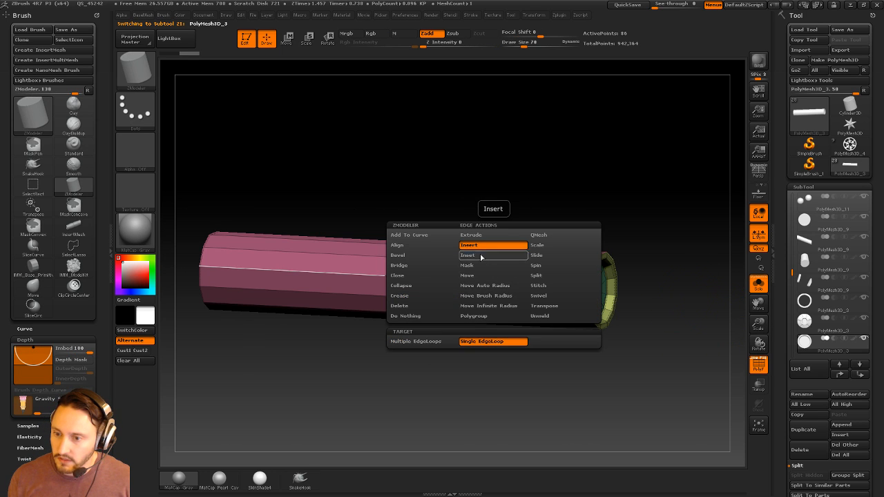
{"action": "left_click", "coordinate": [436, 342]}
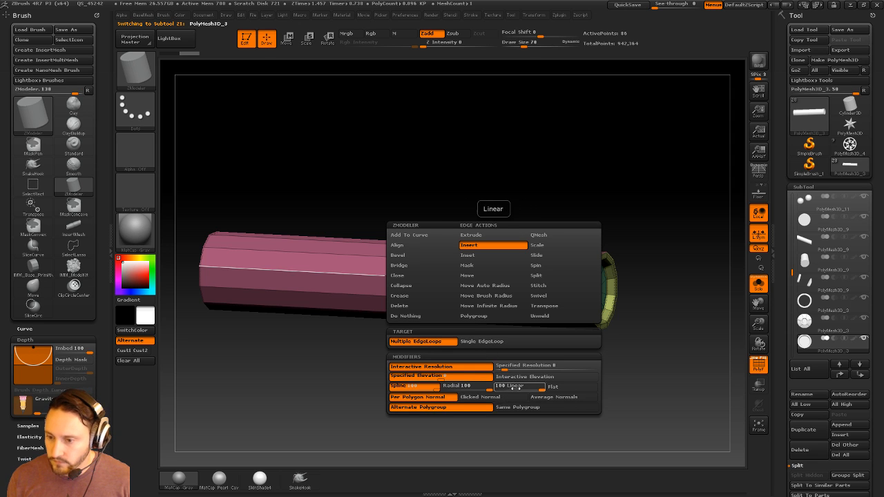
Try inserting multiple edge loops along the axle with Interactive Elevation.
{"action": "left_click", "coordinate": [523, 377]}
{"action": "left_click_drag", "start_coordinate": [437, 279], "coordinate": [608, 241]}
{"action": "key", "text": "ctrl+z"}
{"action": "left_click_drag", "start_coordinate": [682, 243], "coordinate": [649, 201], "text": "alt"}
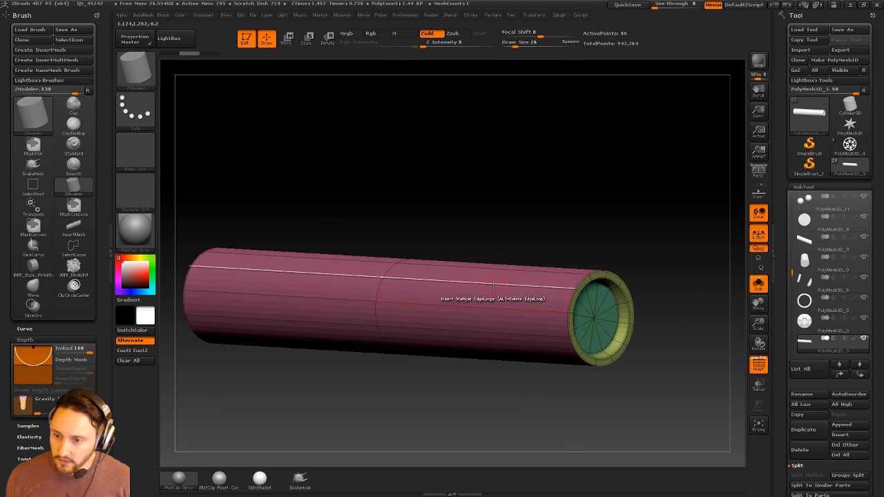
{"action": "left_click_drag", "start_coordinate": [493, 286], "coordinate": [580, 260]}
{"action": "key", "text": "ctrl+z"}
Compare the axle with the full robot, isolate it again, and switch the edge loop insertion to Specified Elevation.
{"action": "left_click_drag", "start_coordinate": [668, 259], "coordinate": [746, 313]}
{"action": "left_click", "coordinate": [759, 283]}
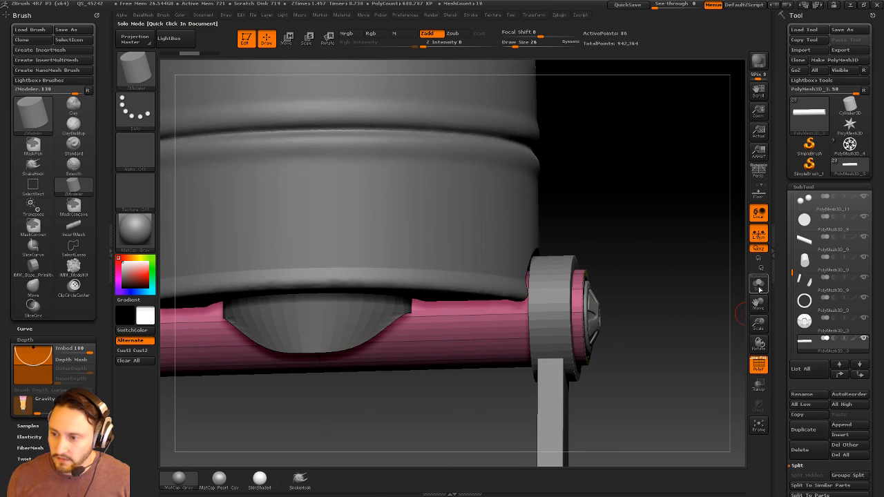
{"action": "left_click", "coordinate": [758, 286]}
{"action": "key", "text": "space"}
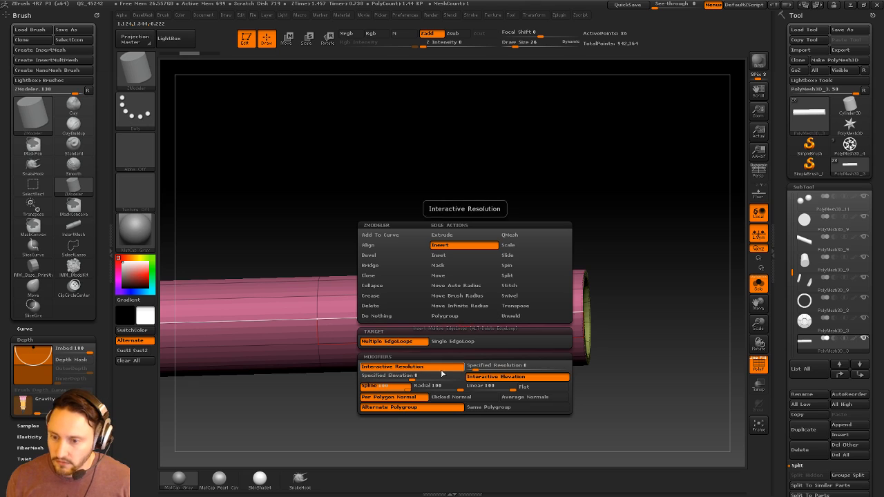
{"action": "left_click", "coordinate": [467, 379]}
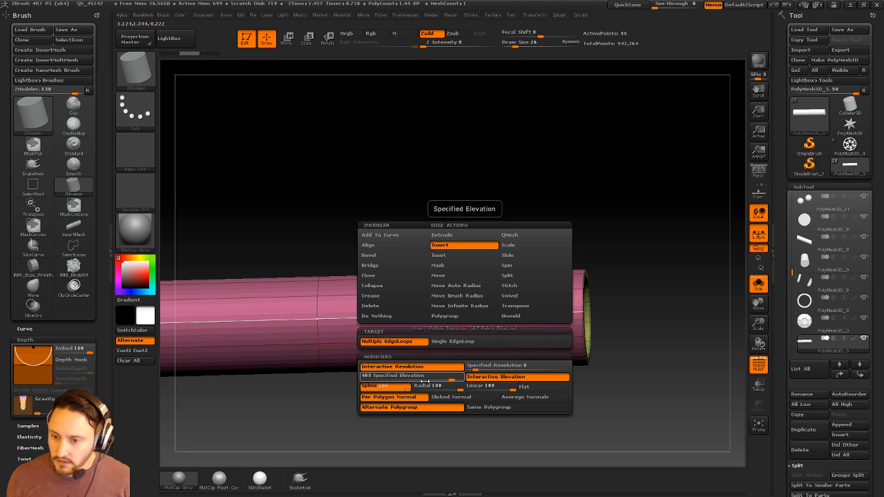
{"action": "left_click", "coordinate": [409, 372]}
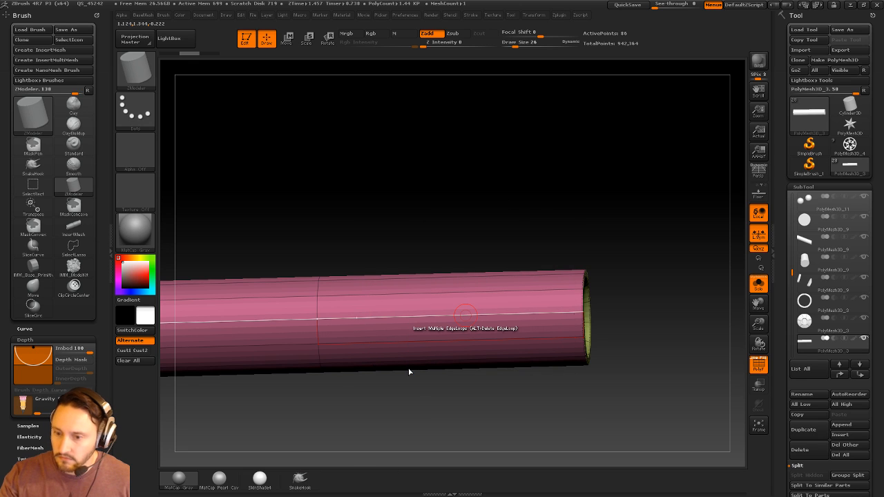
Adjust the Specified Elevation and fill the axle with closely spaced edge loops in alternating polygroups.
{"action": "left_click_drag", "start_coordinate": [578, 249], "coordinate": [586, 282]}
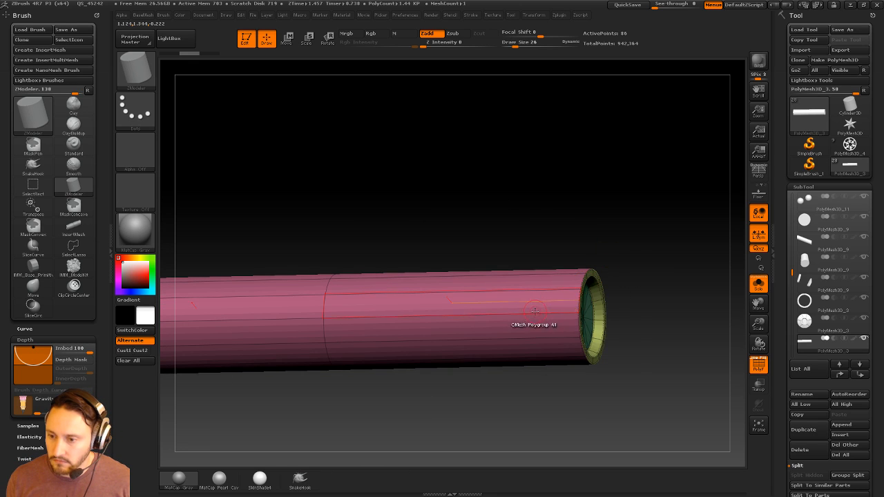
{"action": "key", "text": "space"}
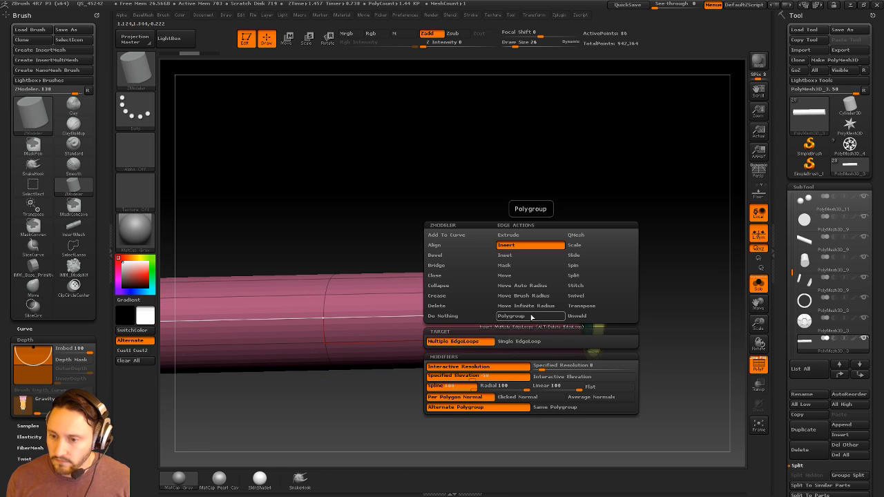
{"action": "left_click", "coordinate": [485, 375]}
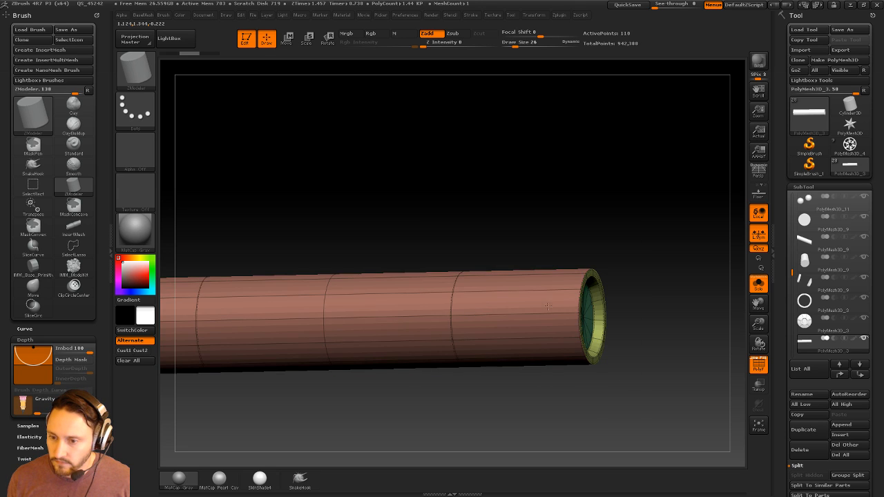
{"action": "mouse_move", "coordinate": [547, 306]}
{"action": "left_mouse_down"}
{"action": "mouse_move", "coordinate": [558, 251]}
{"action": "mouse_move", "coordinate": [559, 259]}
{"action": "mouse_move", "coordinate": [536, 251]}
{"action": "mouse_move", "coordinate": [539, 230]}
{"action": "left_mouse_up"}
{"action": "key", "text": "ctrl+z"}
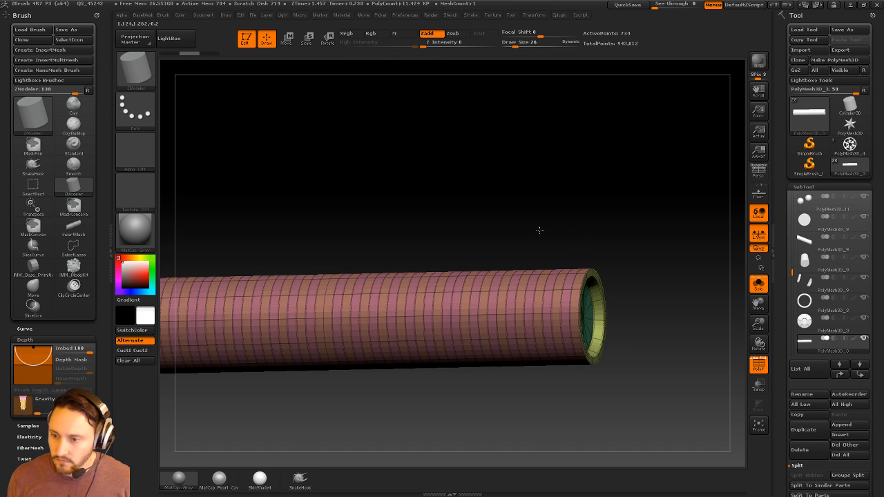
QMesh the alternating polygroup bands into ribs along the axle, and show the full robot without PolyFrame.
{"action": "key", "text": "space"}
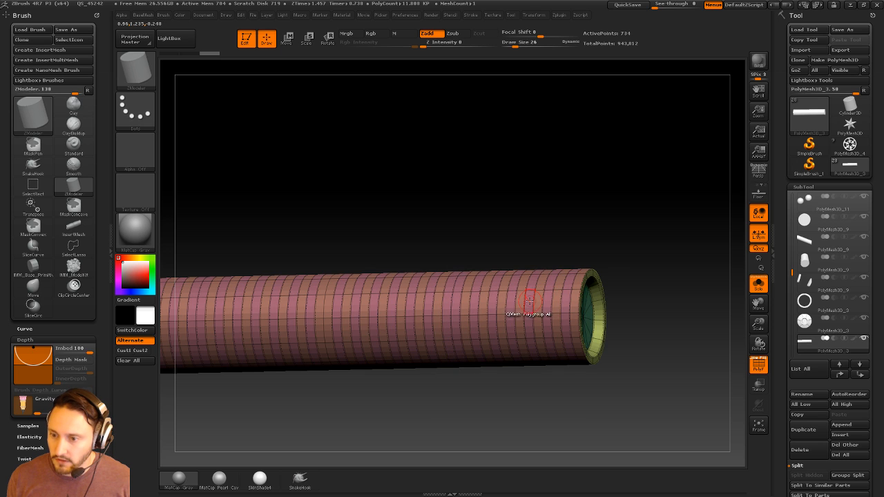
{"action": "left_click_drag", "start_coordinate": [528, 299], "coordinate": [531, 306]}
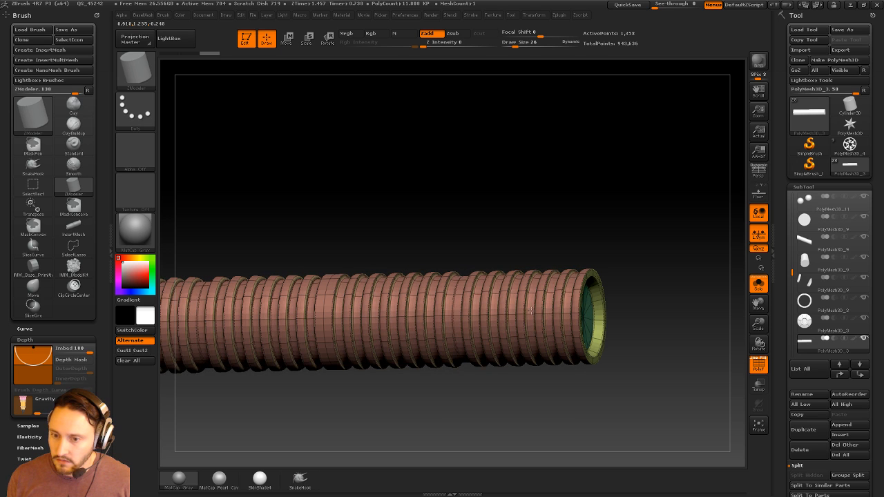
{"action": "left_click", "coordinate": [758, 283]}
{"action": "left_click", "coordinate": [758, 364]}
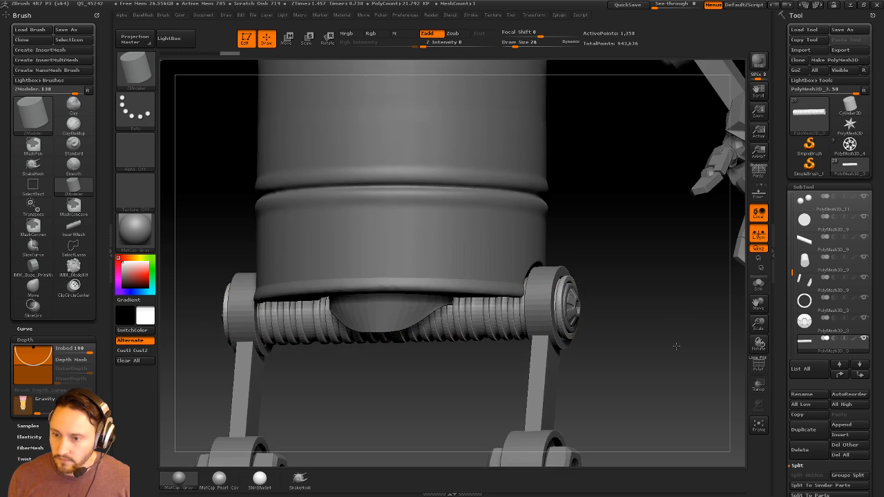
Switch to the Standard brush, select a lower-leg subtool, and examine the ribbed axle and legs from the front.
{"action": "mouse_move", "coordinate": [676, 346]}
{"action": "left_mouse_down"}
{"action": "mouse_move", "coordinate": [734, 363]}
{"action": "mouse_move", "coordinate": [645, 377]}
{"action": "mouse_move", "coordinate": [671, 365]}
{"action": "mouse_move", "coordinate": [681, 377]}
{"action": "mouse_move", "coordinate": [677, 359]}
{"action": "mouse_move", "coordinate": [684, 362]}
{"action": "mouse_move", "coordinate": [639, 363]}
{"action": "mouse_move", "coordinate": [543, 407]}
{"action": "left_mouse_up"}
{"action": "key", "text": "b"}
{"action": "key", "text": "s"}
{"action": "key", "text": "t"}
{"action": "left_click", "coordinate": [538, 415], "text": "alt"}
{"action": "left_click_drag", "start_coordinate": [627, 366], "coordinate": [650, 324], "text": "shift"}
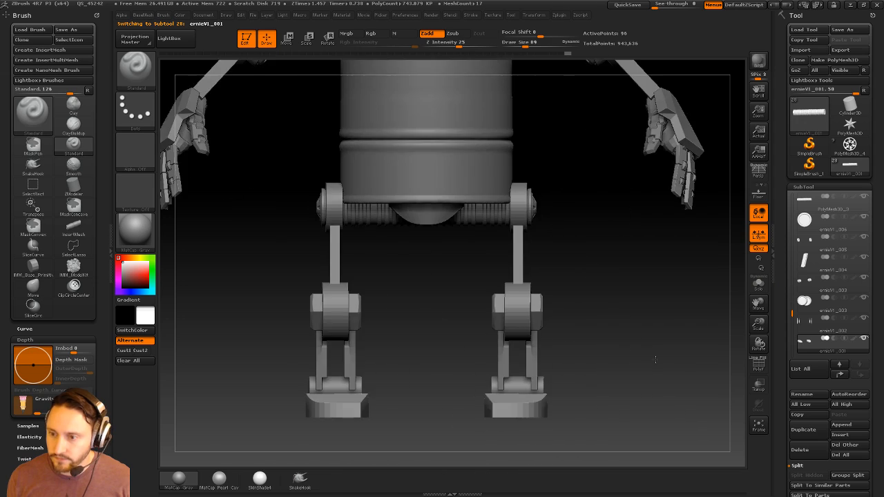
{"action": "left_click_drag", "start_coordinate": [629, 191], "coordinate": [620, 384], "text": "alt"}
Select the shoulder pads and examine how they sit on the barrel, toggling transparency on and off.
{"action": "left_click_drag", "start_coordinate": [683, 210], "coordinate": [477, 307]}
{"action": "left_click", "coordinate": [480, 306], "text": "alt"}
{"action": "left_click_drag", "start_coordinate": [595, 261], "coordinate": [552, 297]}
{"action": "mouse_move", "coordinate": [661, 262]}
{"action": "left_mouse_down"}
{"action": "mouse_move", "coordinate": [664, 302]}
{"action": "mouse_move", "coordinate": [590, 270]}
{"action": "mouse_move", "coordinate": [566, 286]}
{"action": "mouse_move", "coordinate": [612, 296]}
{"action": "mouse_move", "coordinate": [620, 279]}
{"action": "left_mouse_up"}
{"action": "key", "text": "s"}
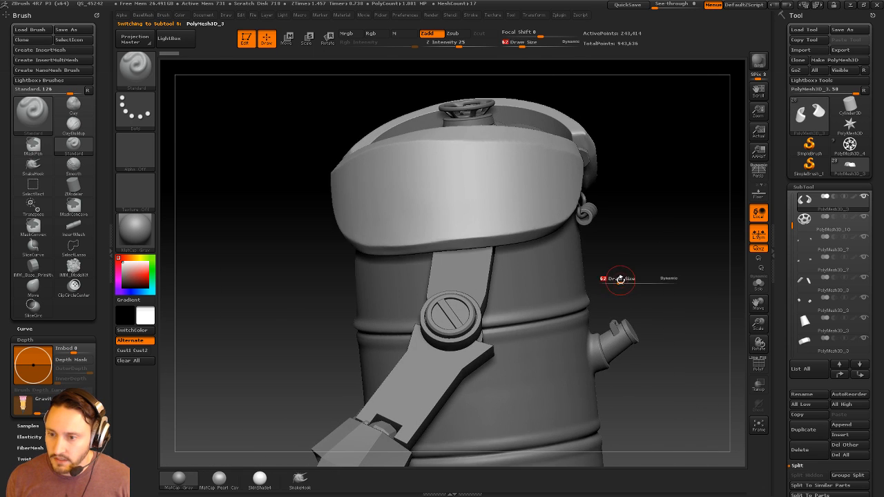
{"action": "mouse_move", "coordinate": [667, 228]}
{"action": "left_mouse_down", "text": "alt"}
{"action": "mouse_move", "coordinate": [638, 255]}
{"action": "mouse_move", "coordinate": [757, 293]}
{"action": "left_mouse_up", "text": "alt"}
{"action": "left_click", "coordinate": [760, 384]}
{"action": "left_click_drag", "start_coordinate": [721, 369], "coordinate": [642, 100]}
{"action": "left_click", "coordinate": [758, 384]}
{"action": "key", "text": "f"}
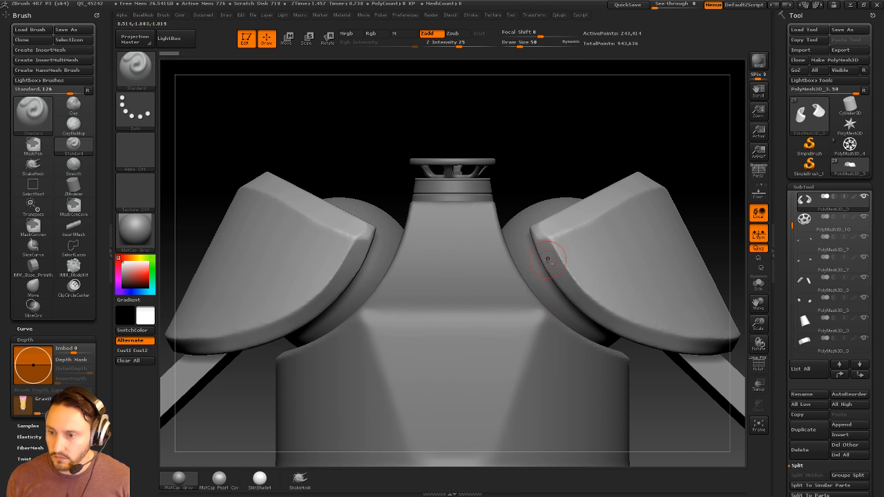
Bring the full robot into front view, select the small mirrored arm pieces, and activate the ZModeler brush.
{"action": "left_click_drag", "start_coordinate": [724, 163], "coordinate": [553, 172], "text": "alt"}
{"action": "left_click_drag", "start_coordinate": [657, 212], "coordinate": [615, 284], "text": "shift"}
{"action": "left_click", "coordinate": [587, 369], "text": "alt"}
{"action": "mouse_move", "coordinate": [684, 329]}
{"action": "left_mouse_down", "text": "alt"}
{"action": "mouse_move", "coordinate": [668, 254]}
{"action": "mouse_move", "coordinate": [679, 278]}
{"action": "mouse_move", "coordinate": [663, 278]}
{"action": "mouse_move", "coordinate": [674, 312]}
{"action": "mouse_move", "coordinate": [672, 291]}
{"action": "mouse_move", "coordinate": [667, 328]}
{"action": "mouse_move", "coordinate": [694, 308]}
{"action": "mouse_move", "coordinate": [654, 301]}
{"action": "mouse_move", "coordinate": [656, 319]}
{"action": "mouse_move", "coordinate": [671, 314]}
{"action": "left_mouse_up", "text": "alt"}
{"action": "key", "text": "b"}
{"action": "key", "text": "z"}
{"action": "key", "text": "m"}
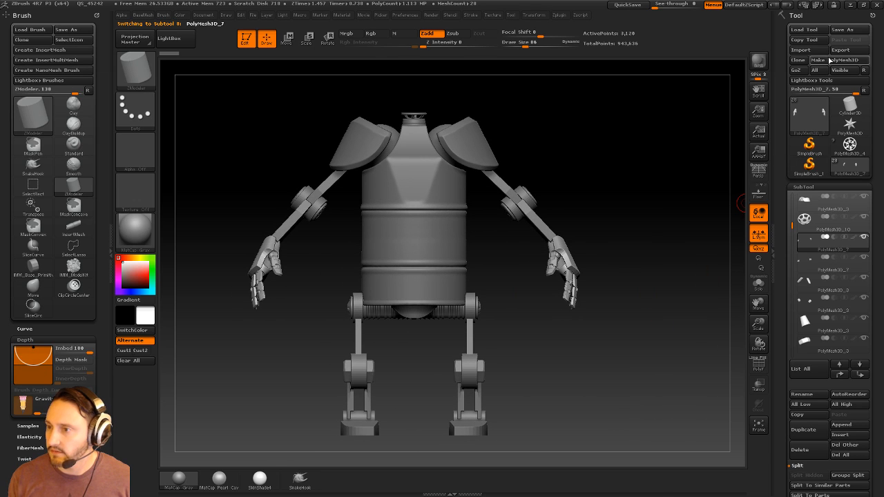